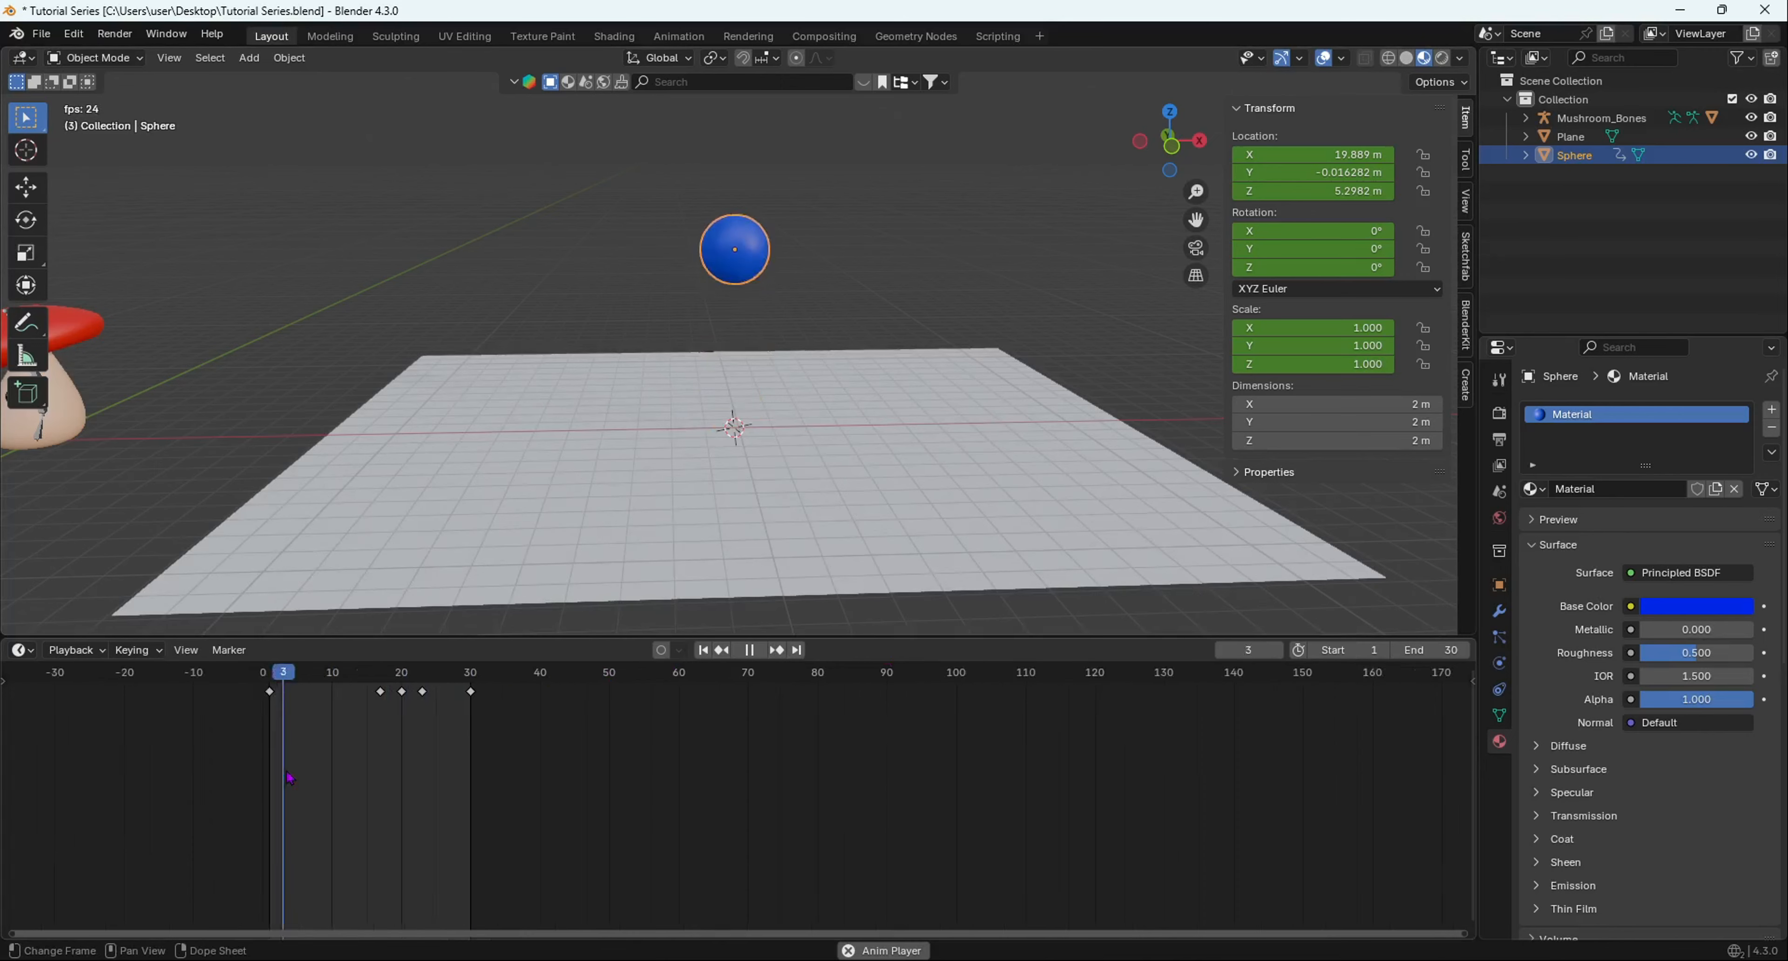
{"action": "middle_click_drag", "start_coordinate": [566, 682], "coordinate": [1006, 826]}
{"action": "scroll", "coordinate": [908, 798], "scroll_direction": "up", "scroll_amount": 3}
{"action": "scroll", "coordinate": [909, 799], "scroll_direction": "up", "scroll_amount": 2}
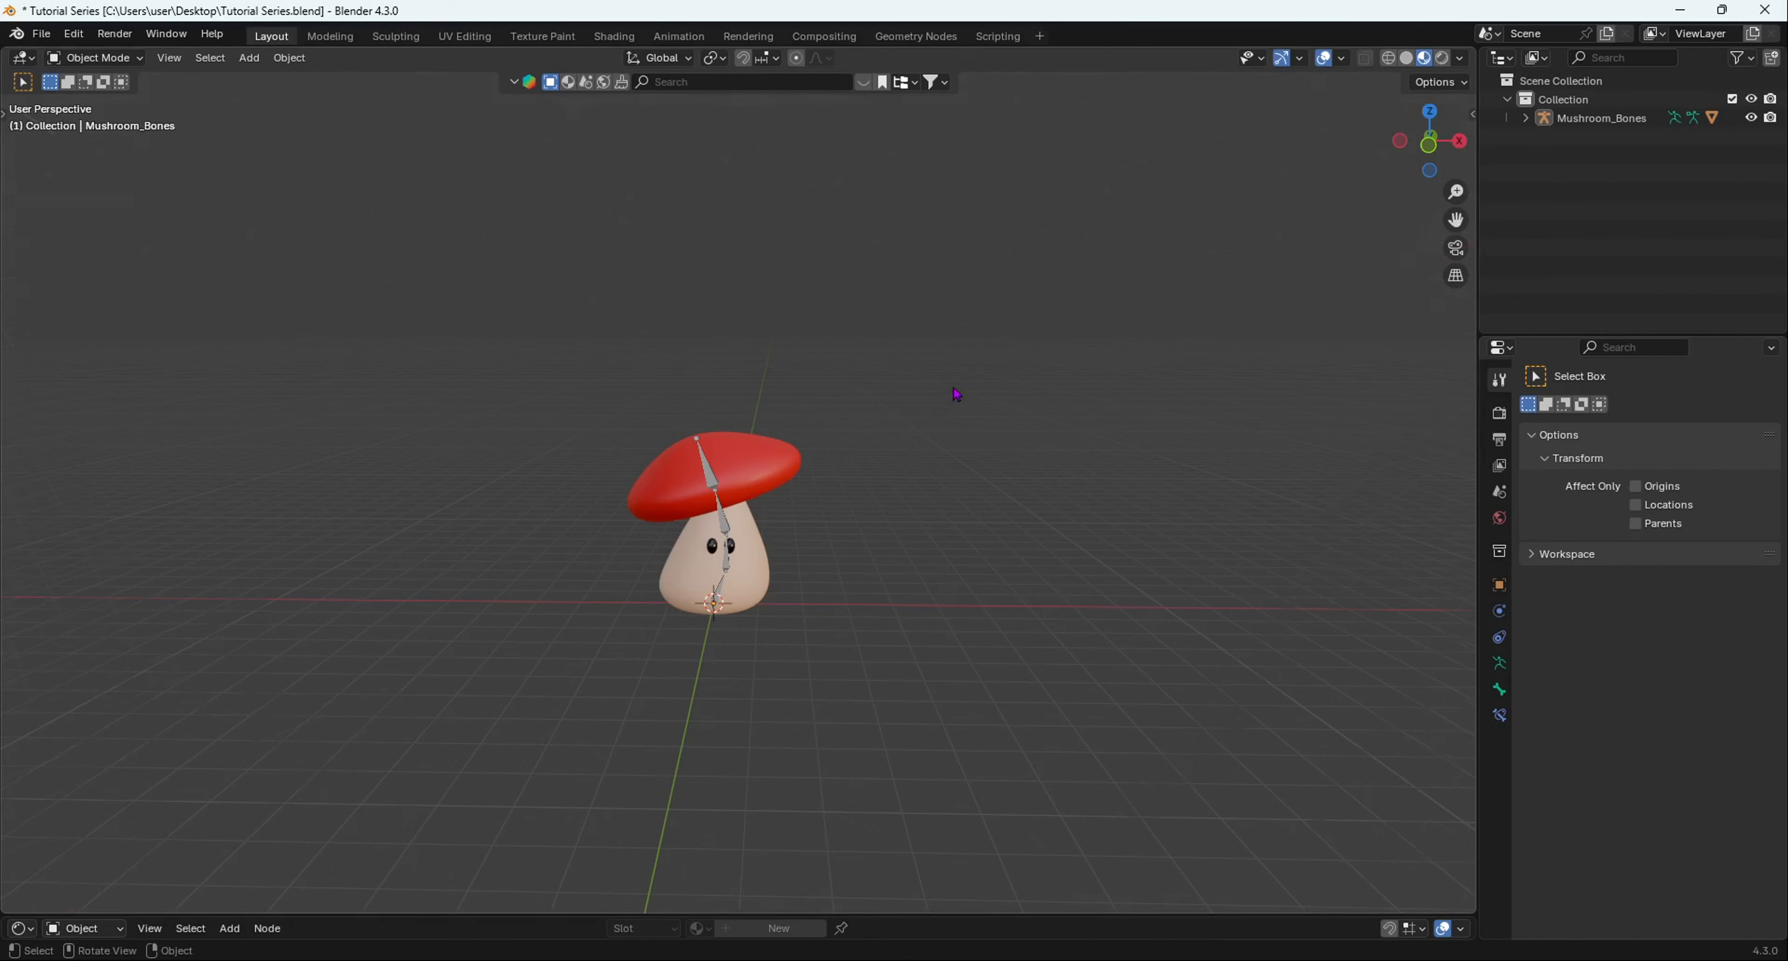
Step: Add a cube mesh and move it away from the mushroom to about X 20.5 m, Y 0.13 m, Z 1.16 m
{"action": "middle_click_drag", "start_coordinate": [956, 394], "coordinate": [978, 619]}
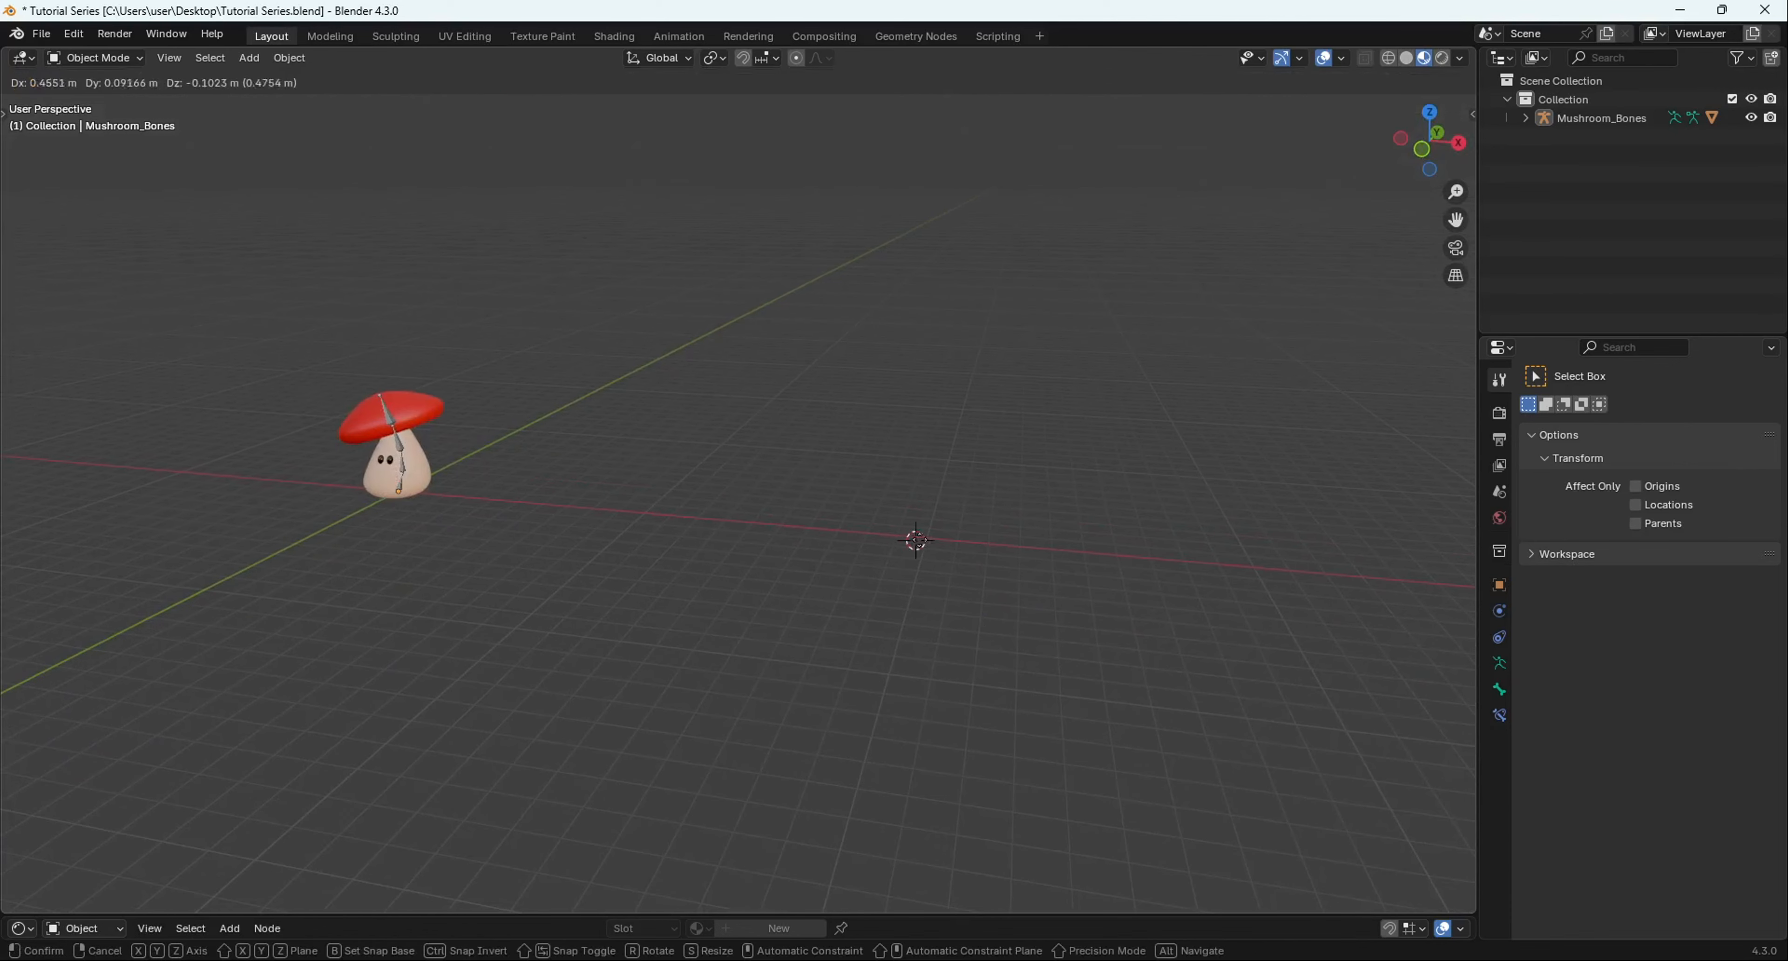
{"action": "key", "text": "shift+a"}
{"action": "mouse_move", "coordinate": [930, 562]}
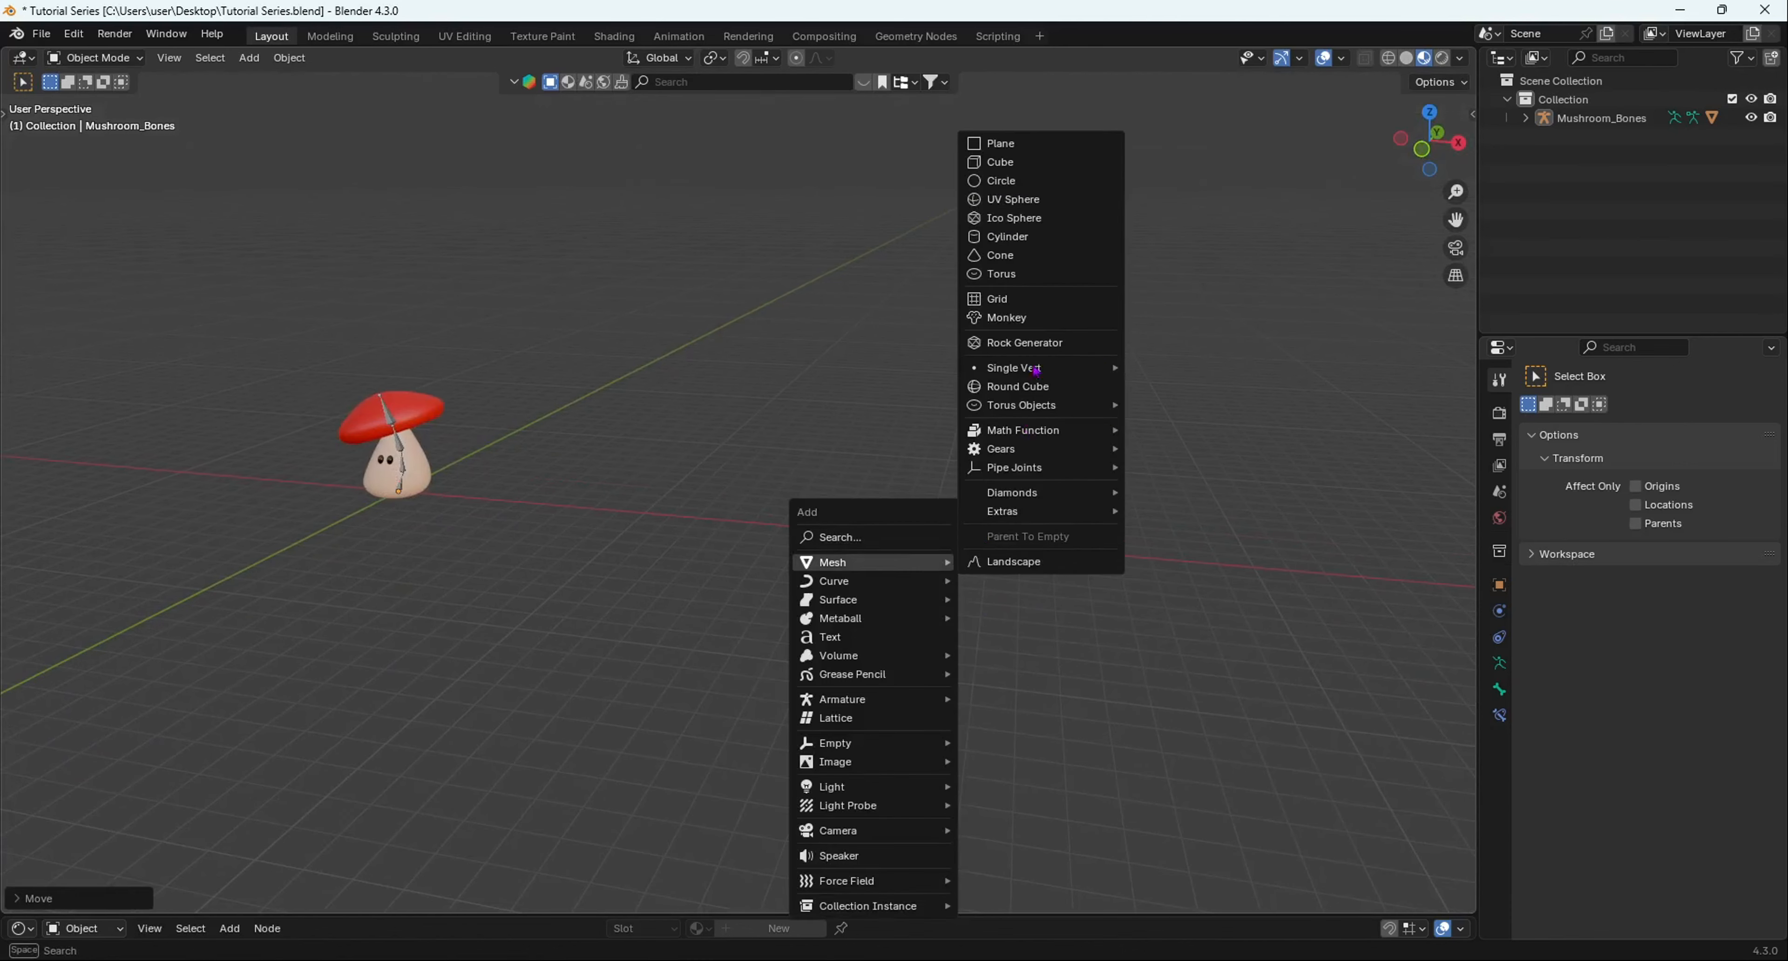
{"action": "left_click", "coordinate": [1048, 163]}
{"action": "scroll", "coordinate": [964, 446], "scroll_direction": "up", "scroll_amount": 3}
{"action": "middle_click_drag", "start_coordinate": [965, 446], "coordinate": [910, 651]}
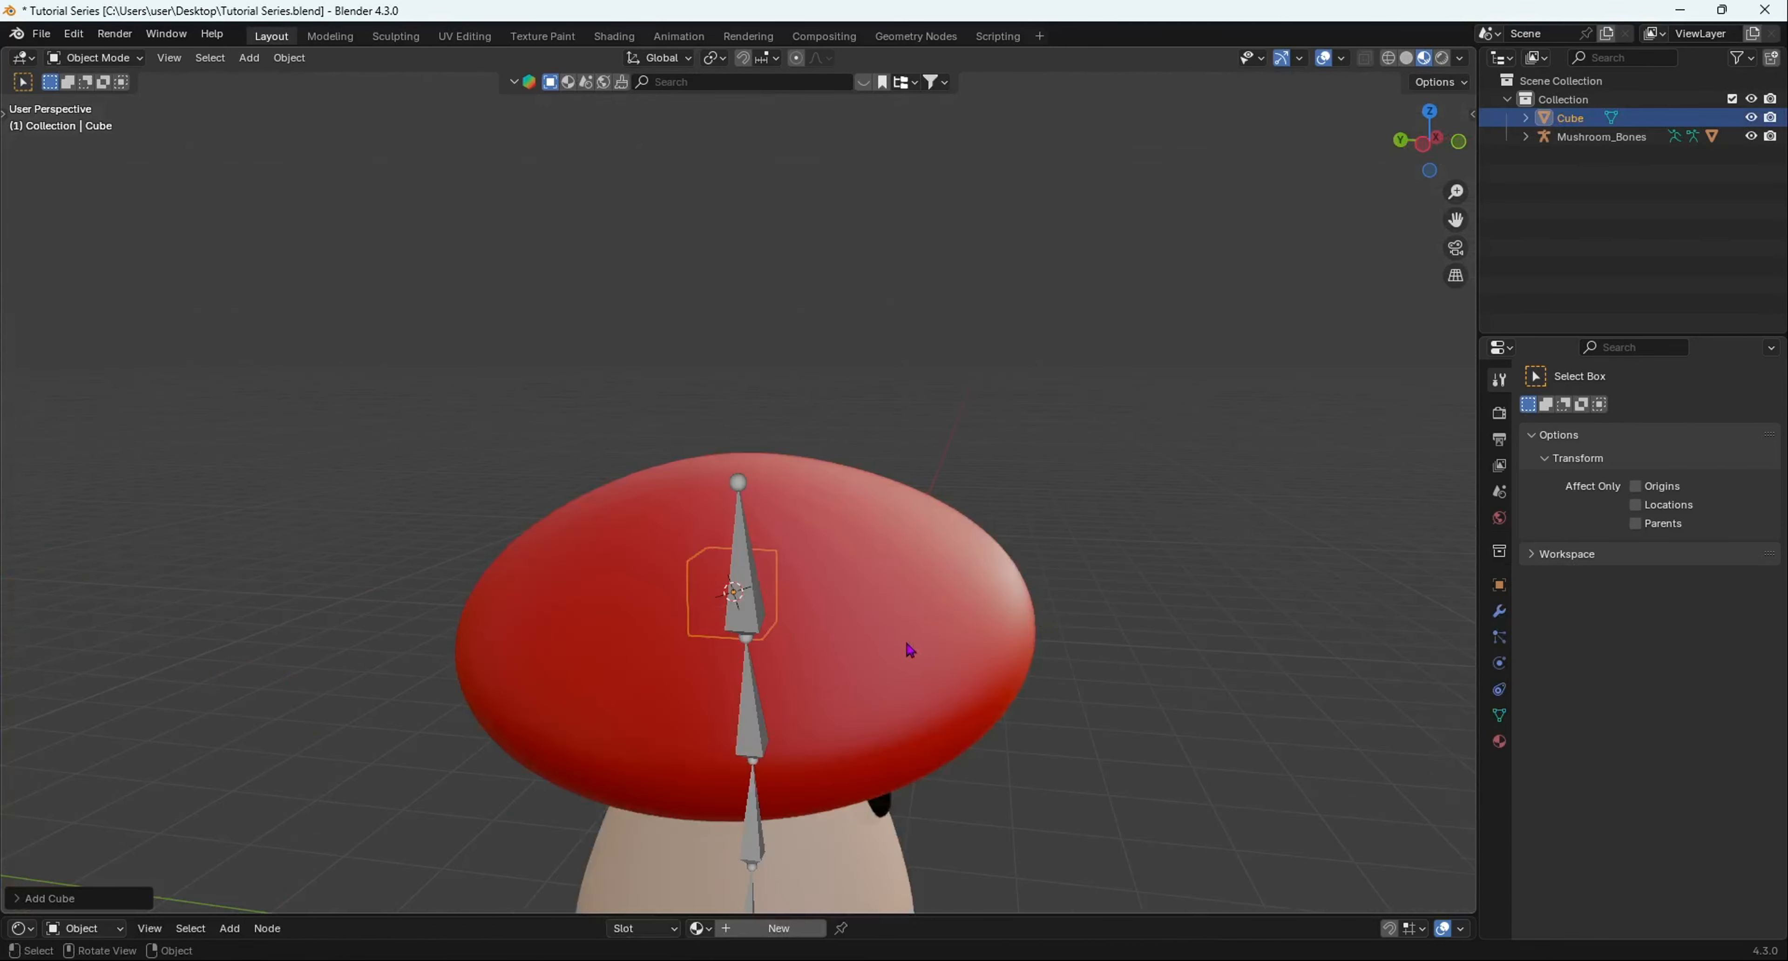
{"action": "scroll", "coordinate": [916, 651], "scroll_direction": "up", "scroll_amount": 2}
{"action": "key", "text": "g"}
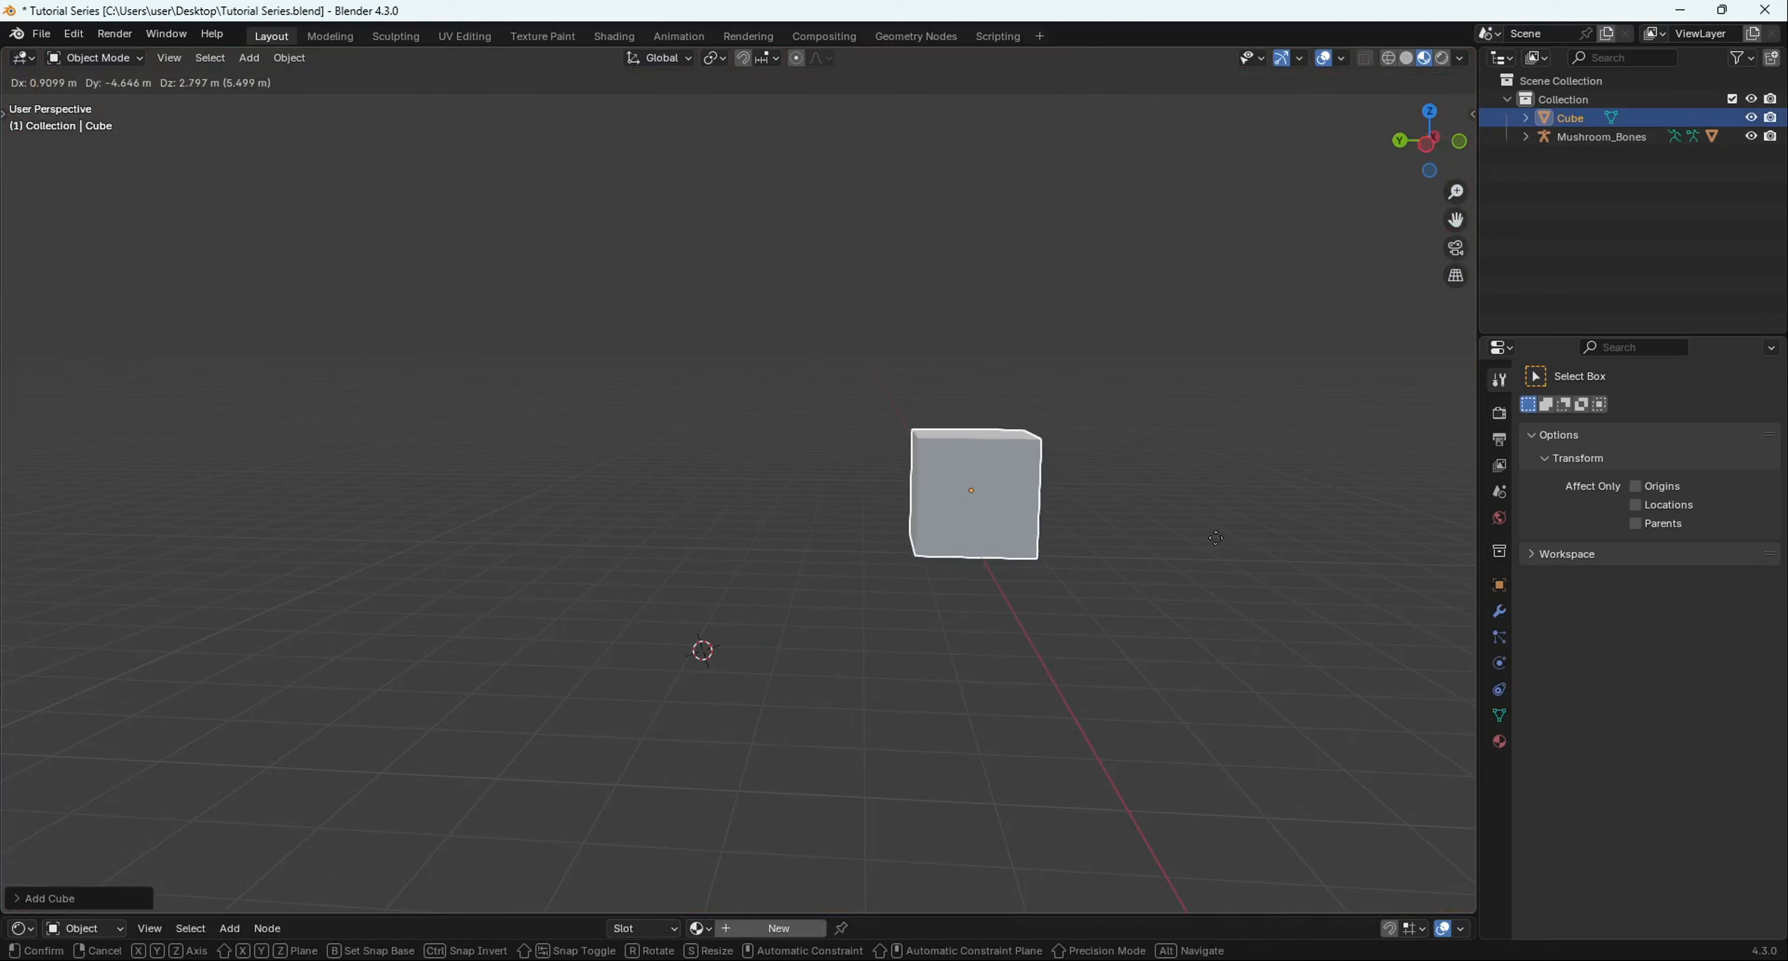
{"action": "left_click", "coordinate": [1221, 549]}
Step: Bring the cube into close view and display its transform values in the viewport
{"action": "middle_click_drag", "start_coordinate": [1222, 548], "coordinate": [885, 660]}
{"action": "scroll", "coordinate": [973, 584], "scroll_direction": "down", "scroll_amount": 4}
{"action": "scroll", "coordinate": [971, 586], "scroll_direction": "up", "scroll_amount": 1}
{"action": "scroll", "coordinate": [1074, 615], "scroll_direction": "up", "scroll_amount": 1}
{"action": "scroll", "coordinate": [1074, 615], "scroll_direction": "up", "scroll_amount": 1}
{"action": "key", "text": "n"}
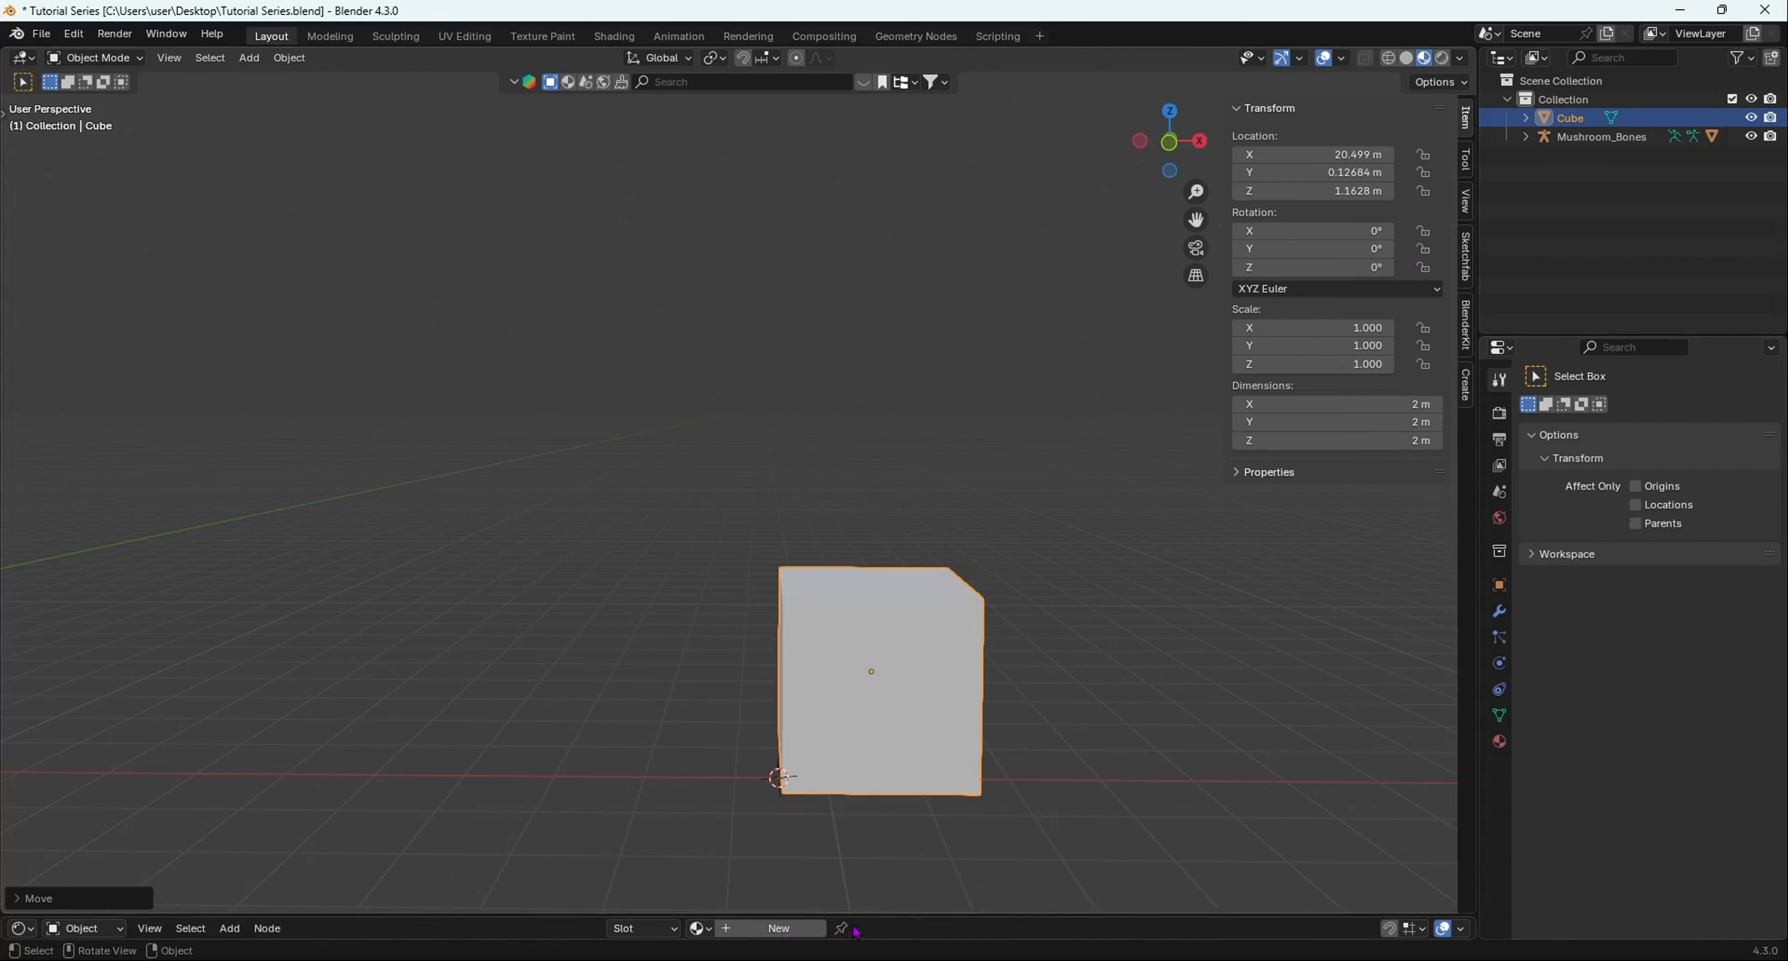
Step: Enlarge the editor area below the viewport and switch it to the Timeline
{"action": "left_click_drag", "start_coordinate": [875, 915], "coordinate": [895, 734]}
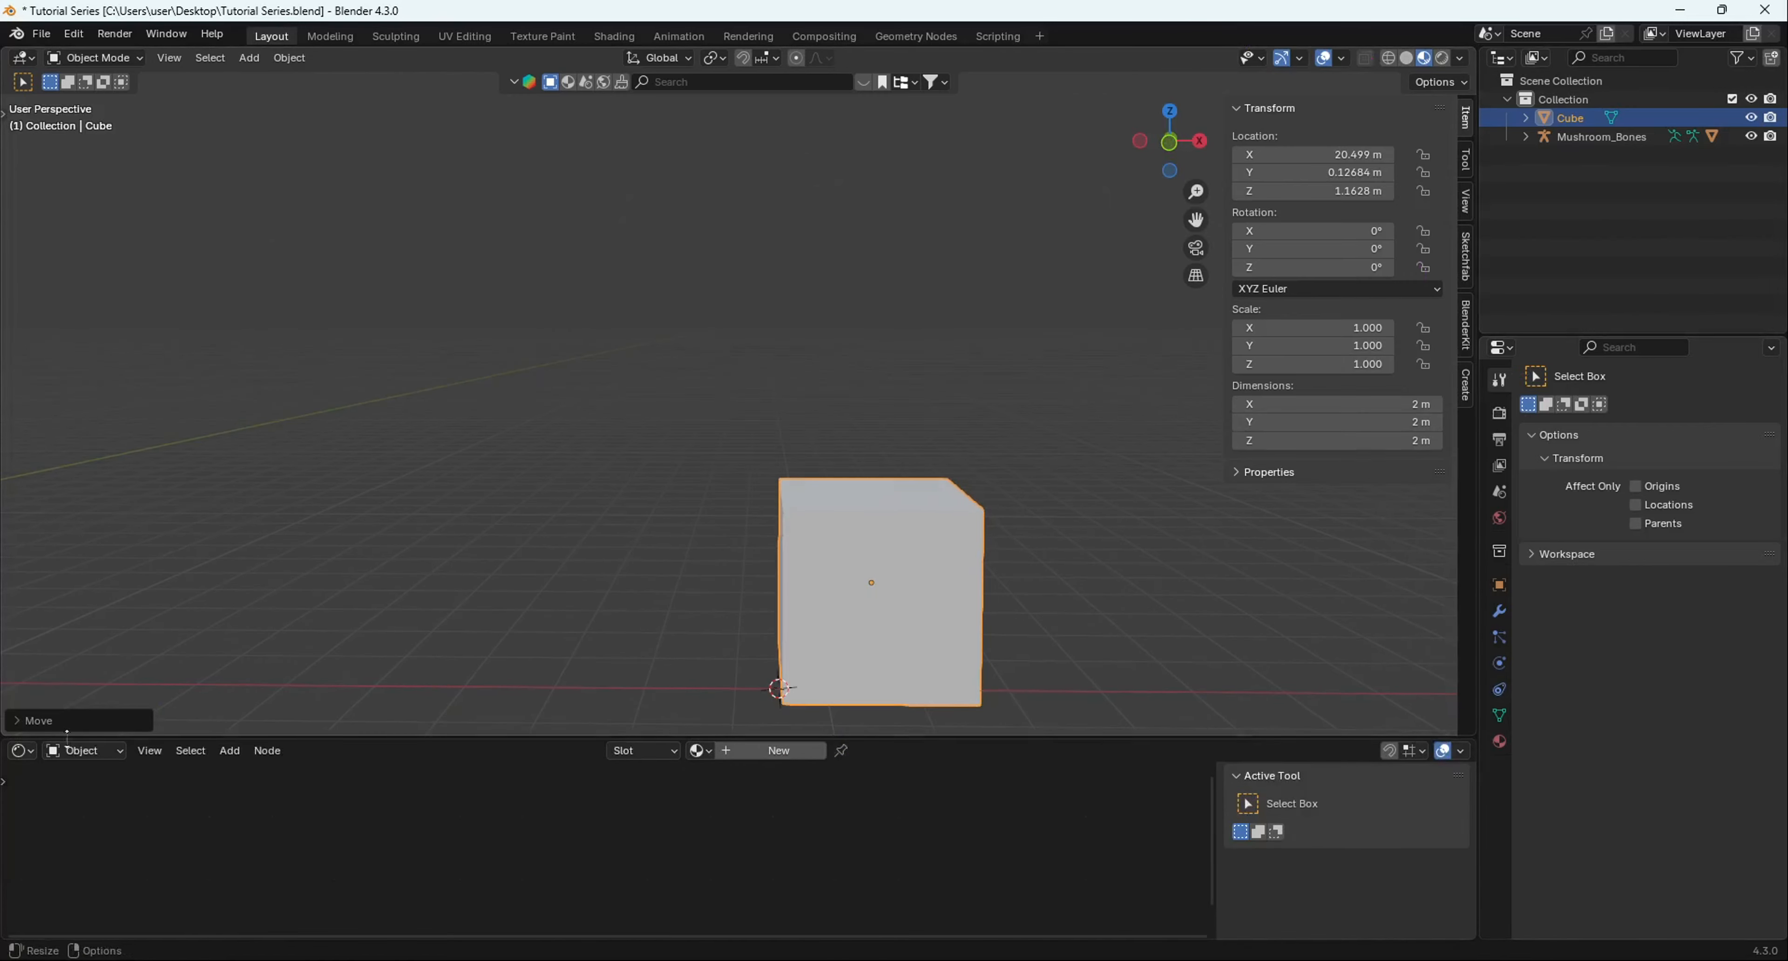
{"action": "left_click", "coordinate": [31, 755]}
{"action": "left_click", "coordinate": [271, 591]}
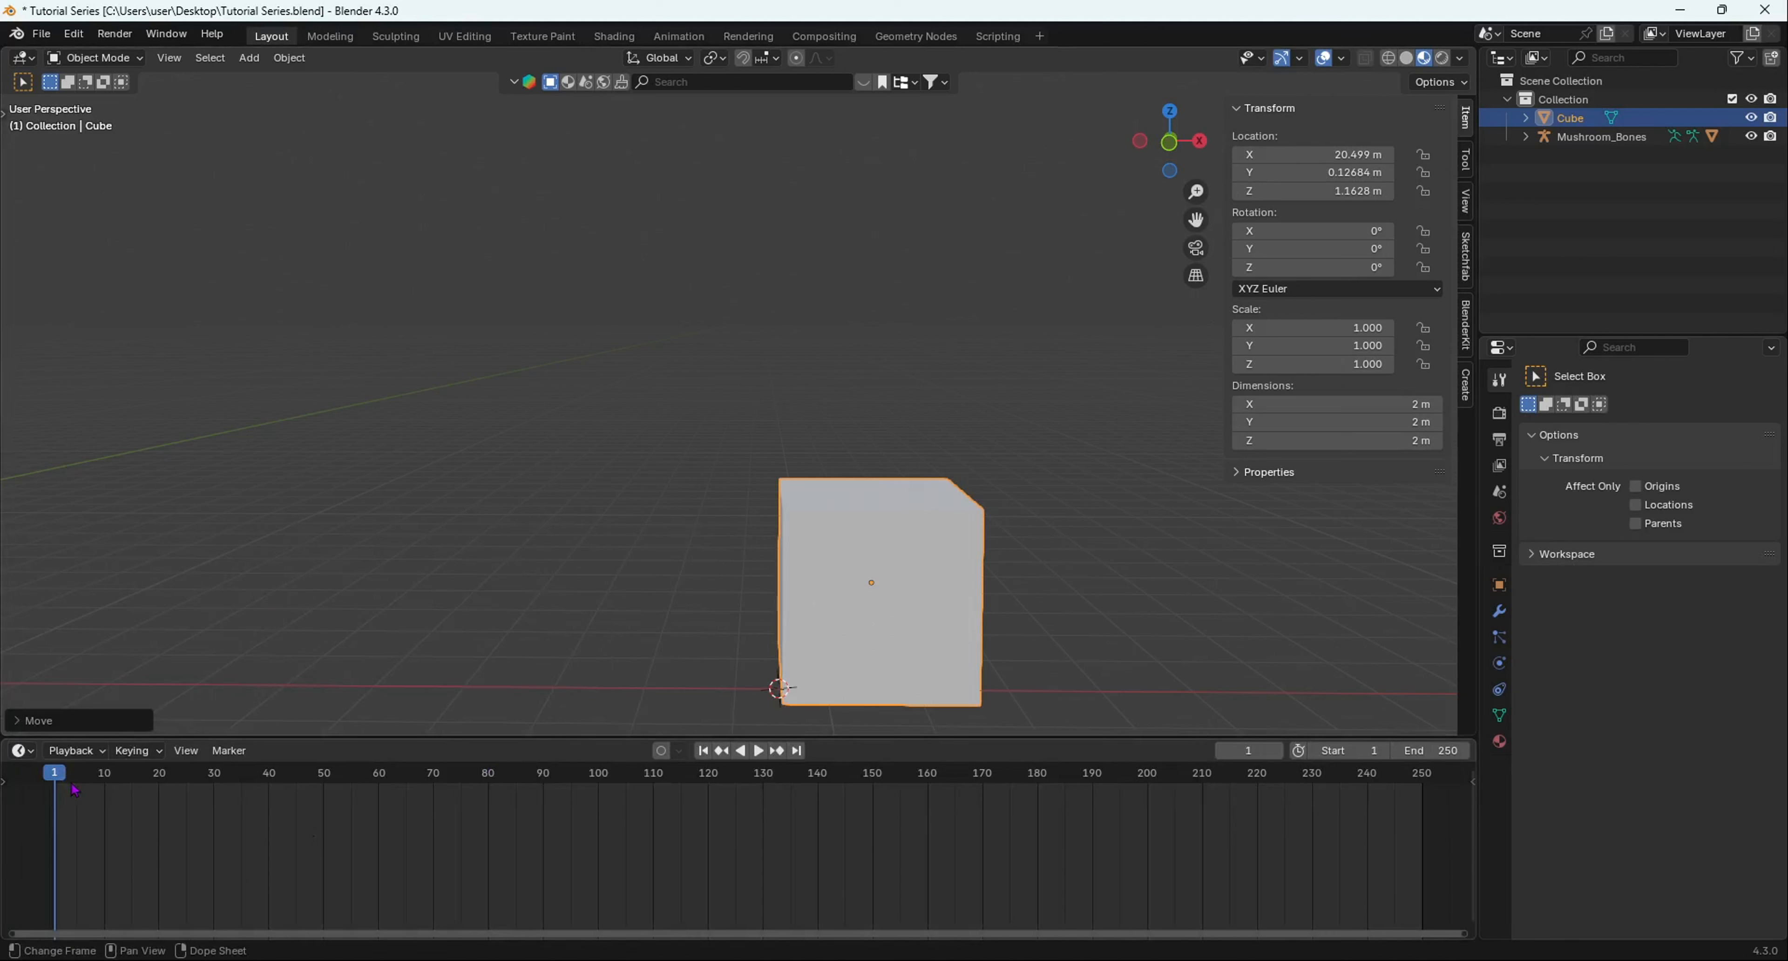
Step: Play the timeline while it has no keyframes and stop the playback
{"action": "key", "text": "space"}
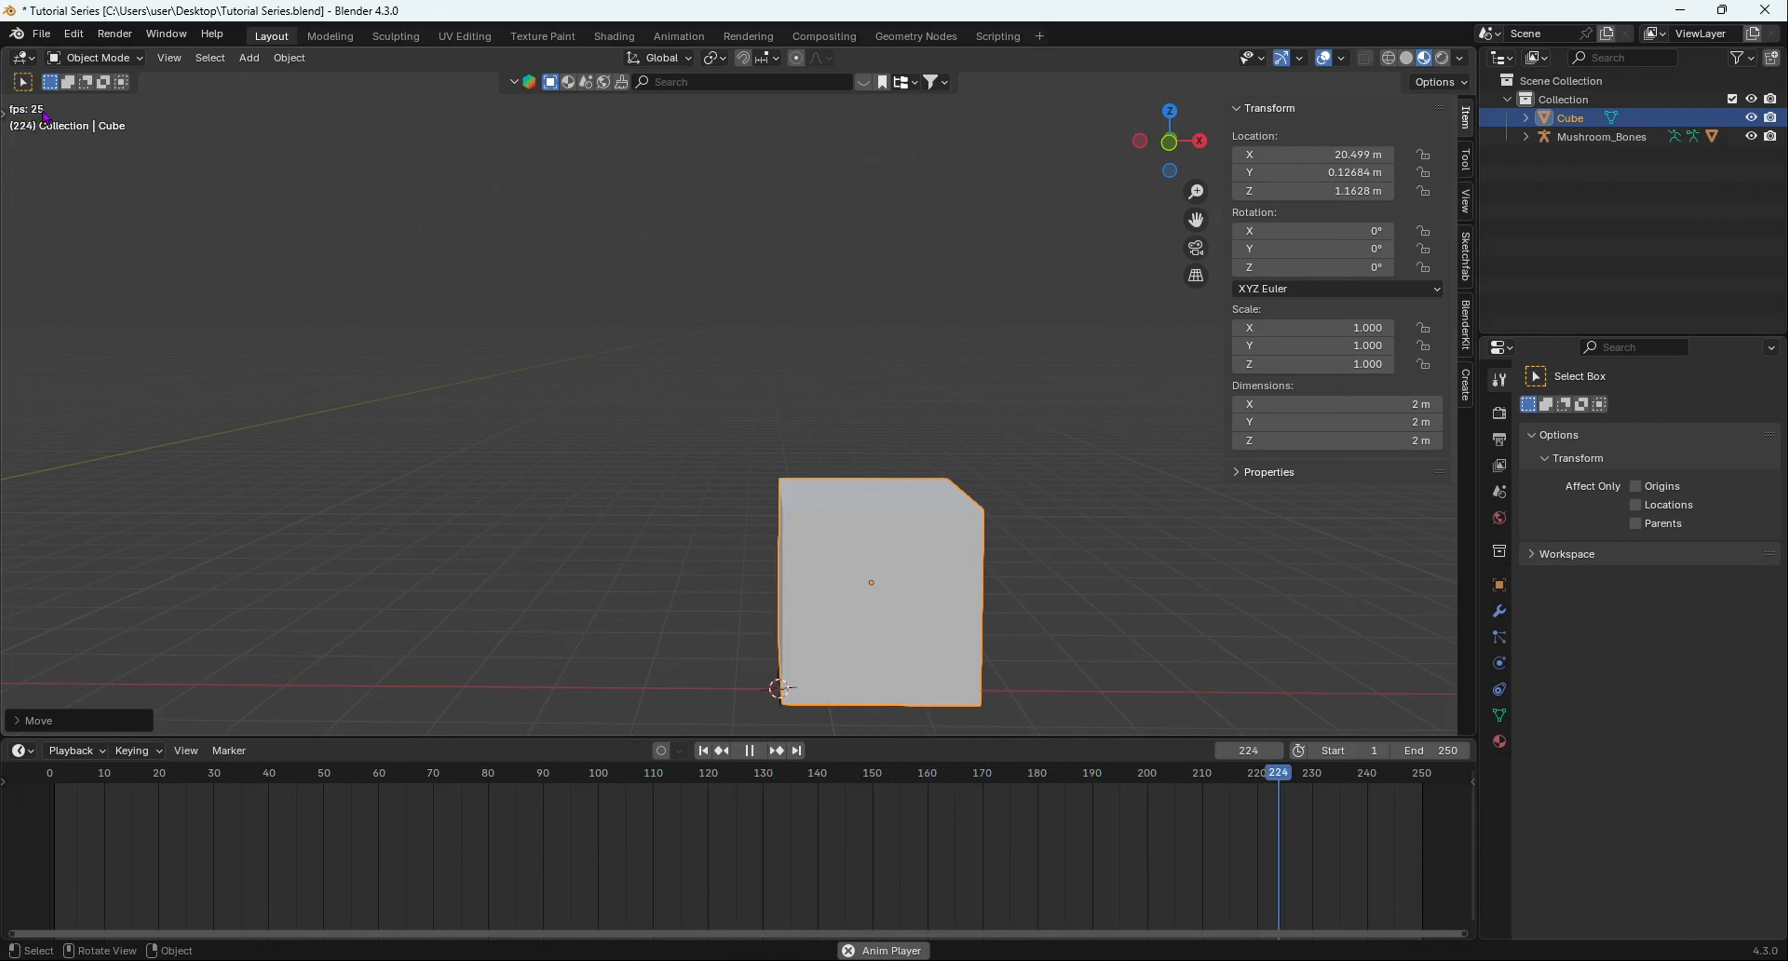
{"action": "key", "text": "Escape"}
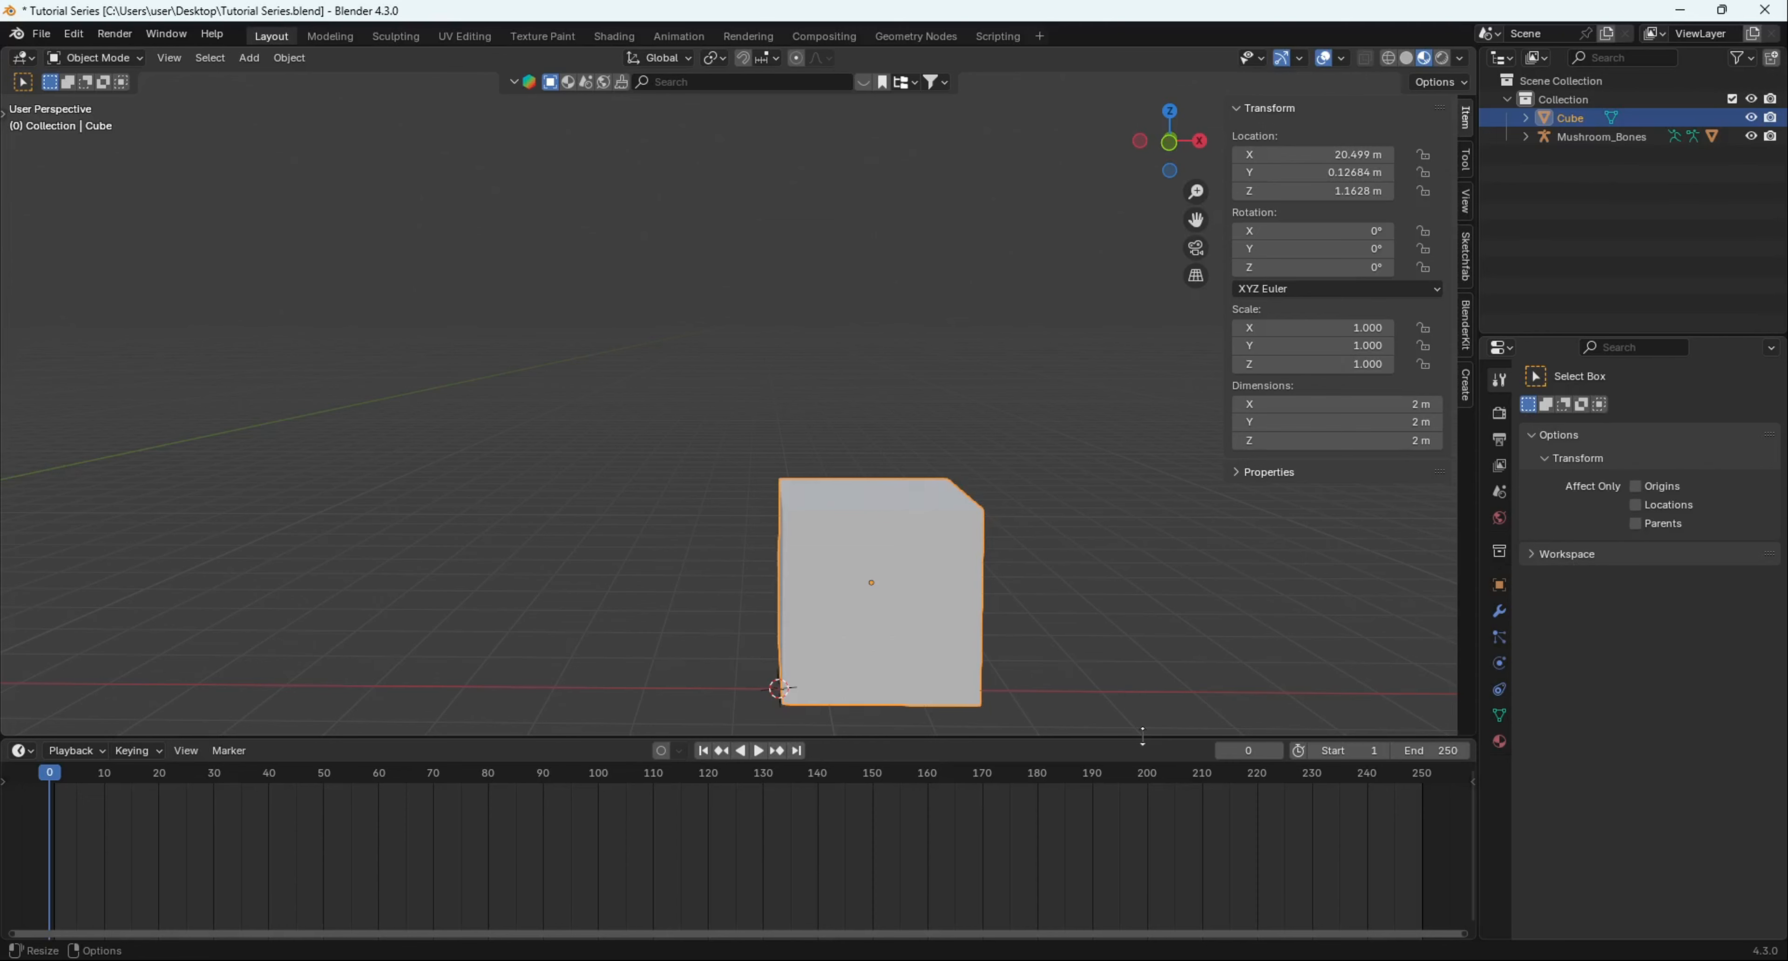
Step: Shrink the timeline area and insert a location keyframe for the cube at frame 1
{"action": "left_click_drag", "start_coordinate": [1142, 735], "coordinate": [1141, 824]}
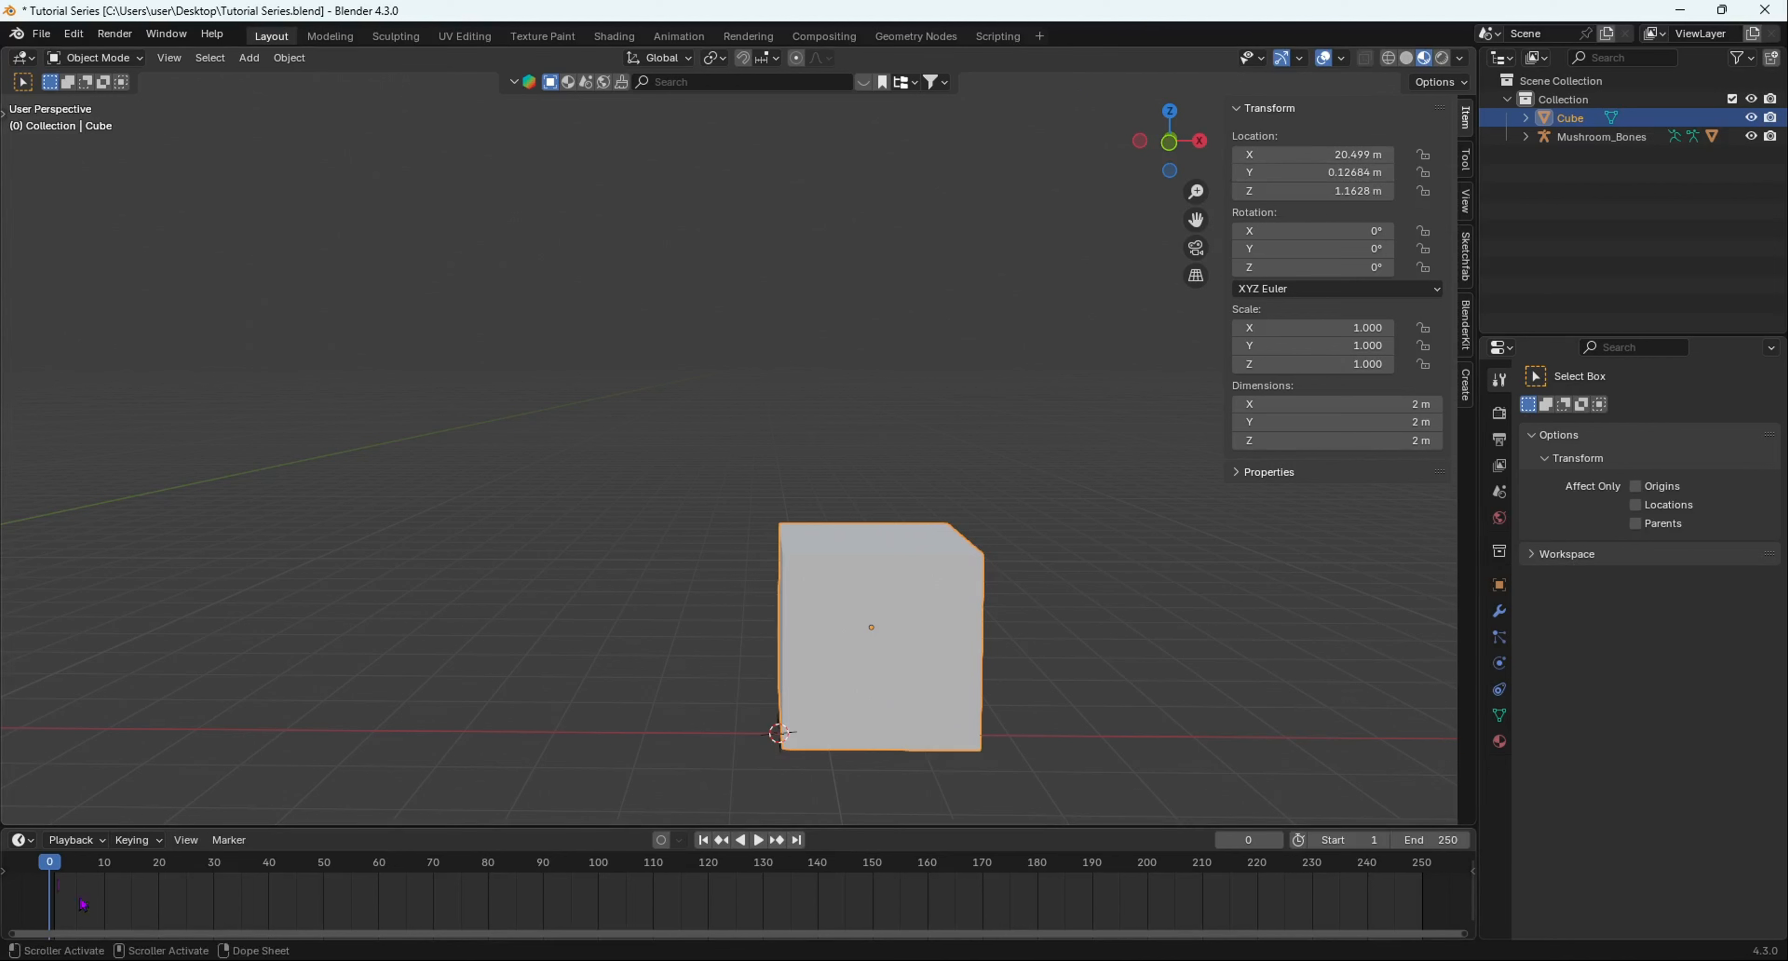
{"action": "left_click", "coordinate": [56, 870]}
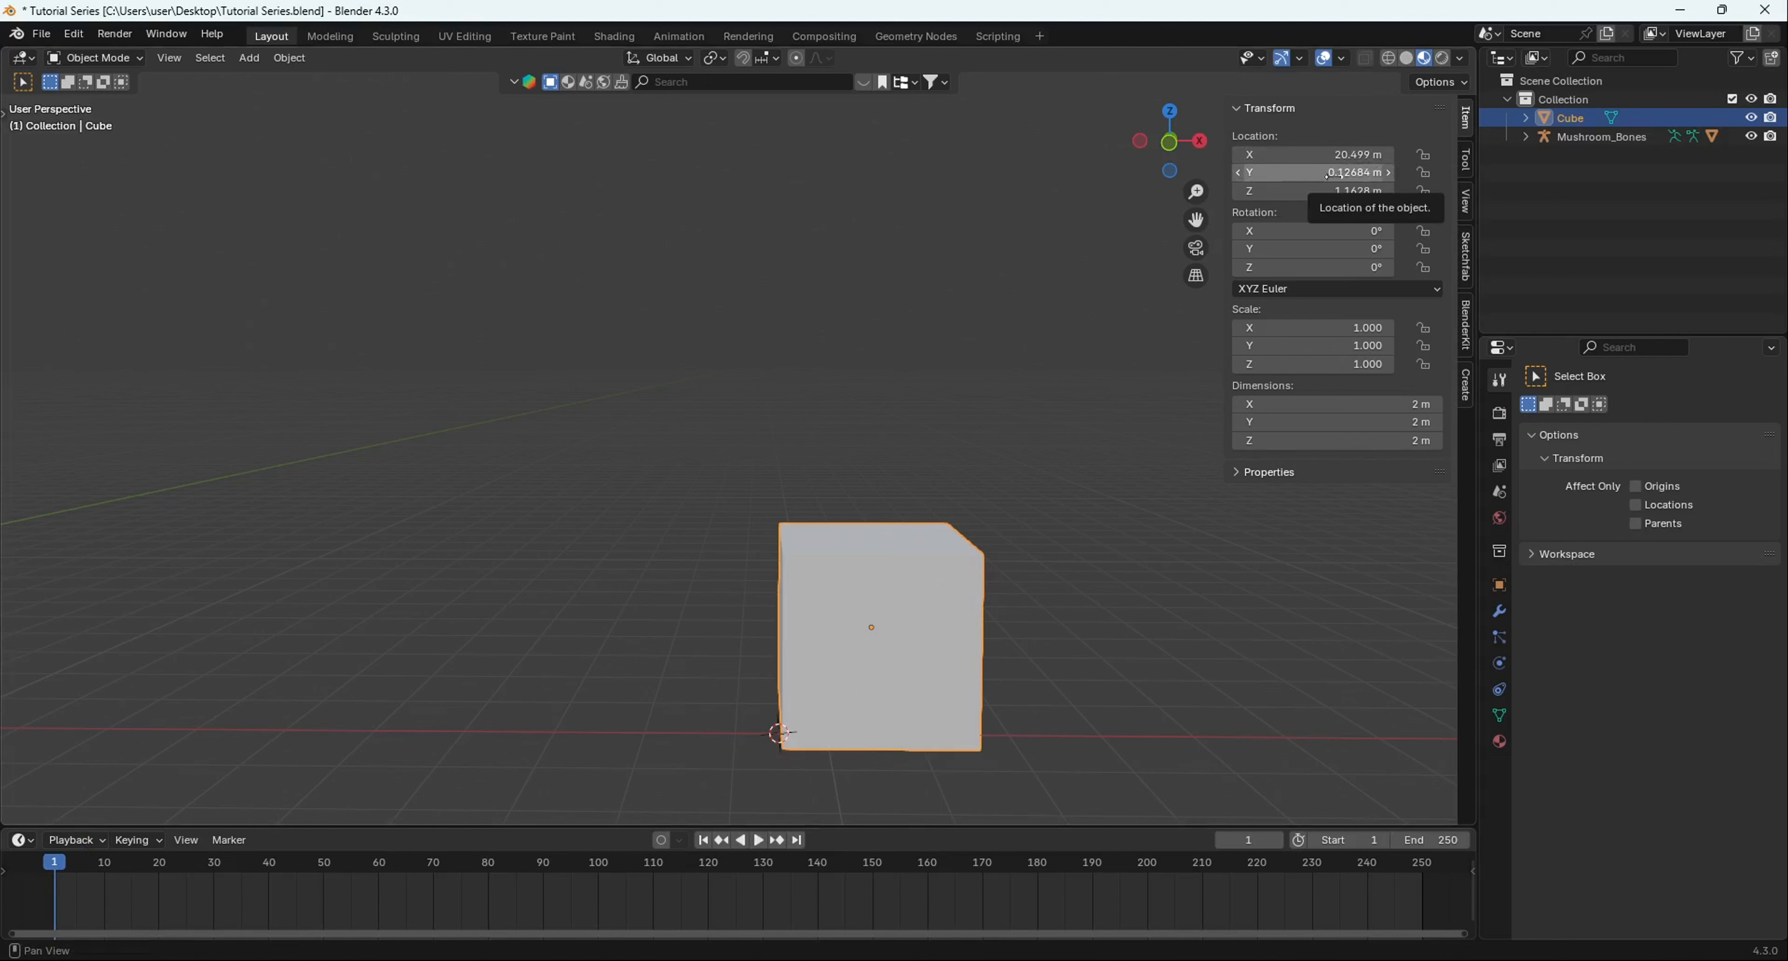
{"action": "key", "text": "i"}
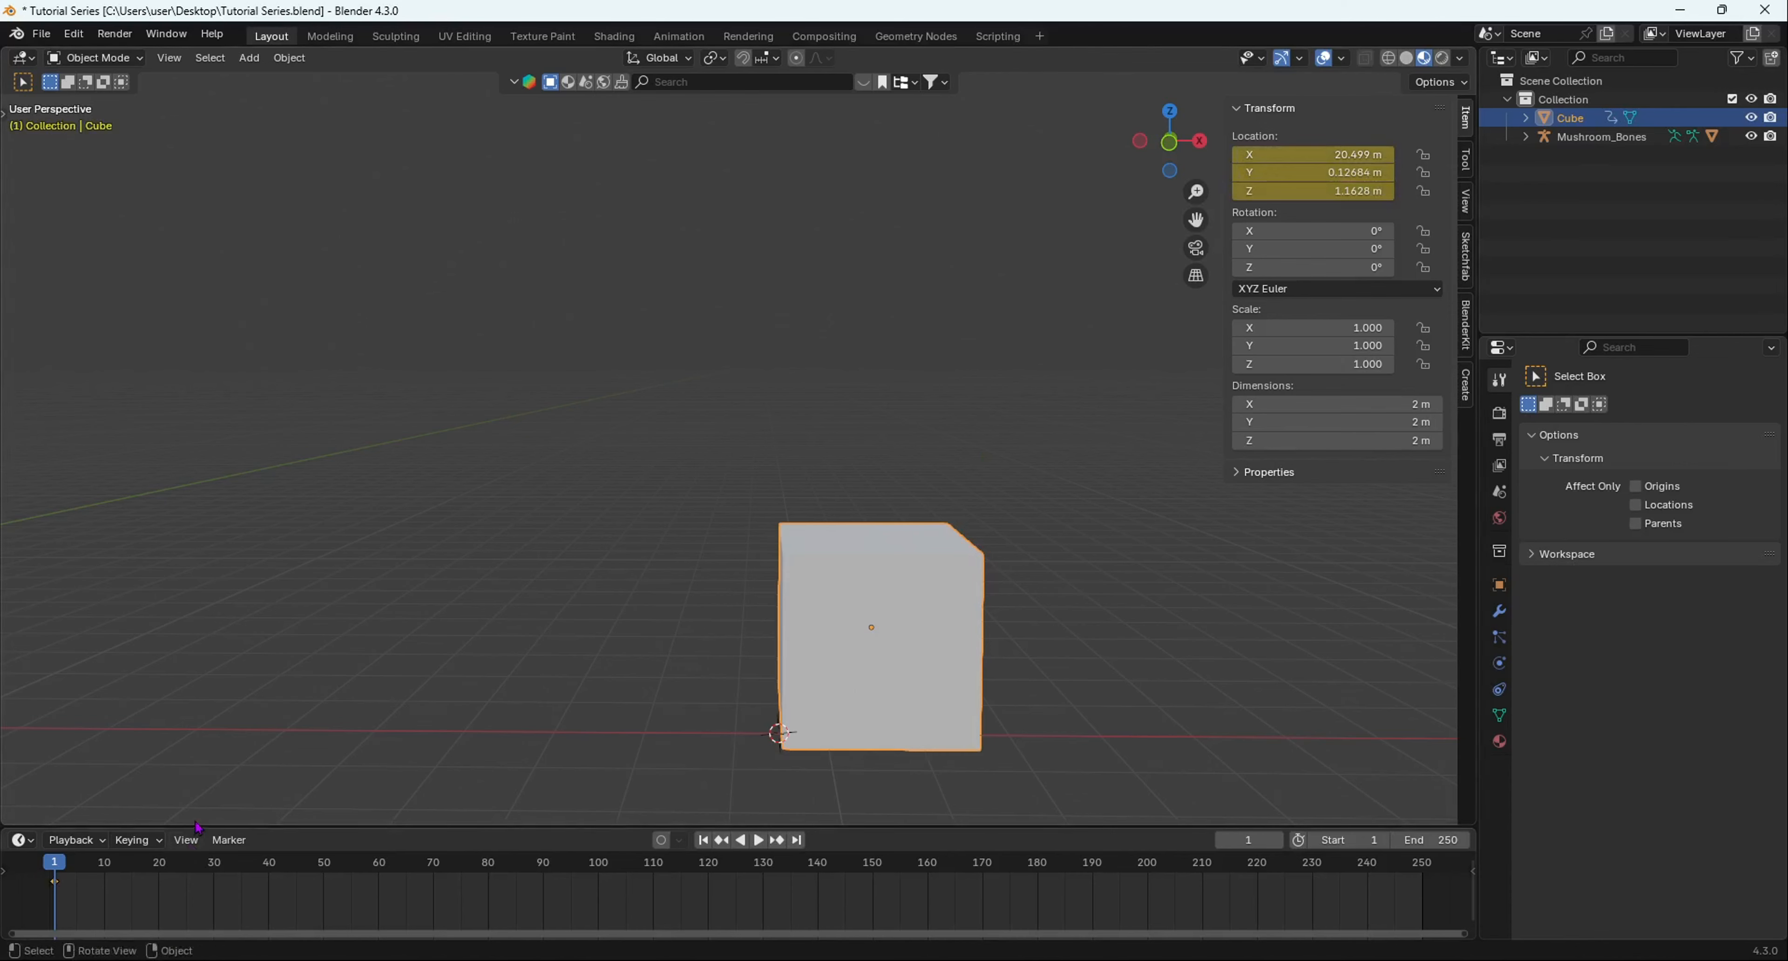
Step: Enlarge the timeline area and scrub through the first few frames to check the cube's location keyframe
{"action": "left_click_drag", "start_coordinate": [196, 825], "coordinate": [201, 701]}
{"action": "key", "text": "Right"}
{"action": "key", "text": "Right"}
{"action": "key", "text": "Right"}
{"action": "key", "text": "Right"}
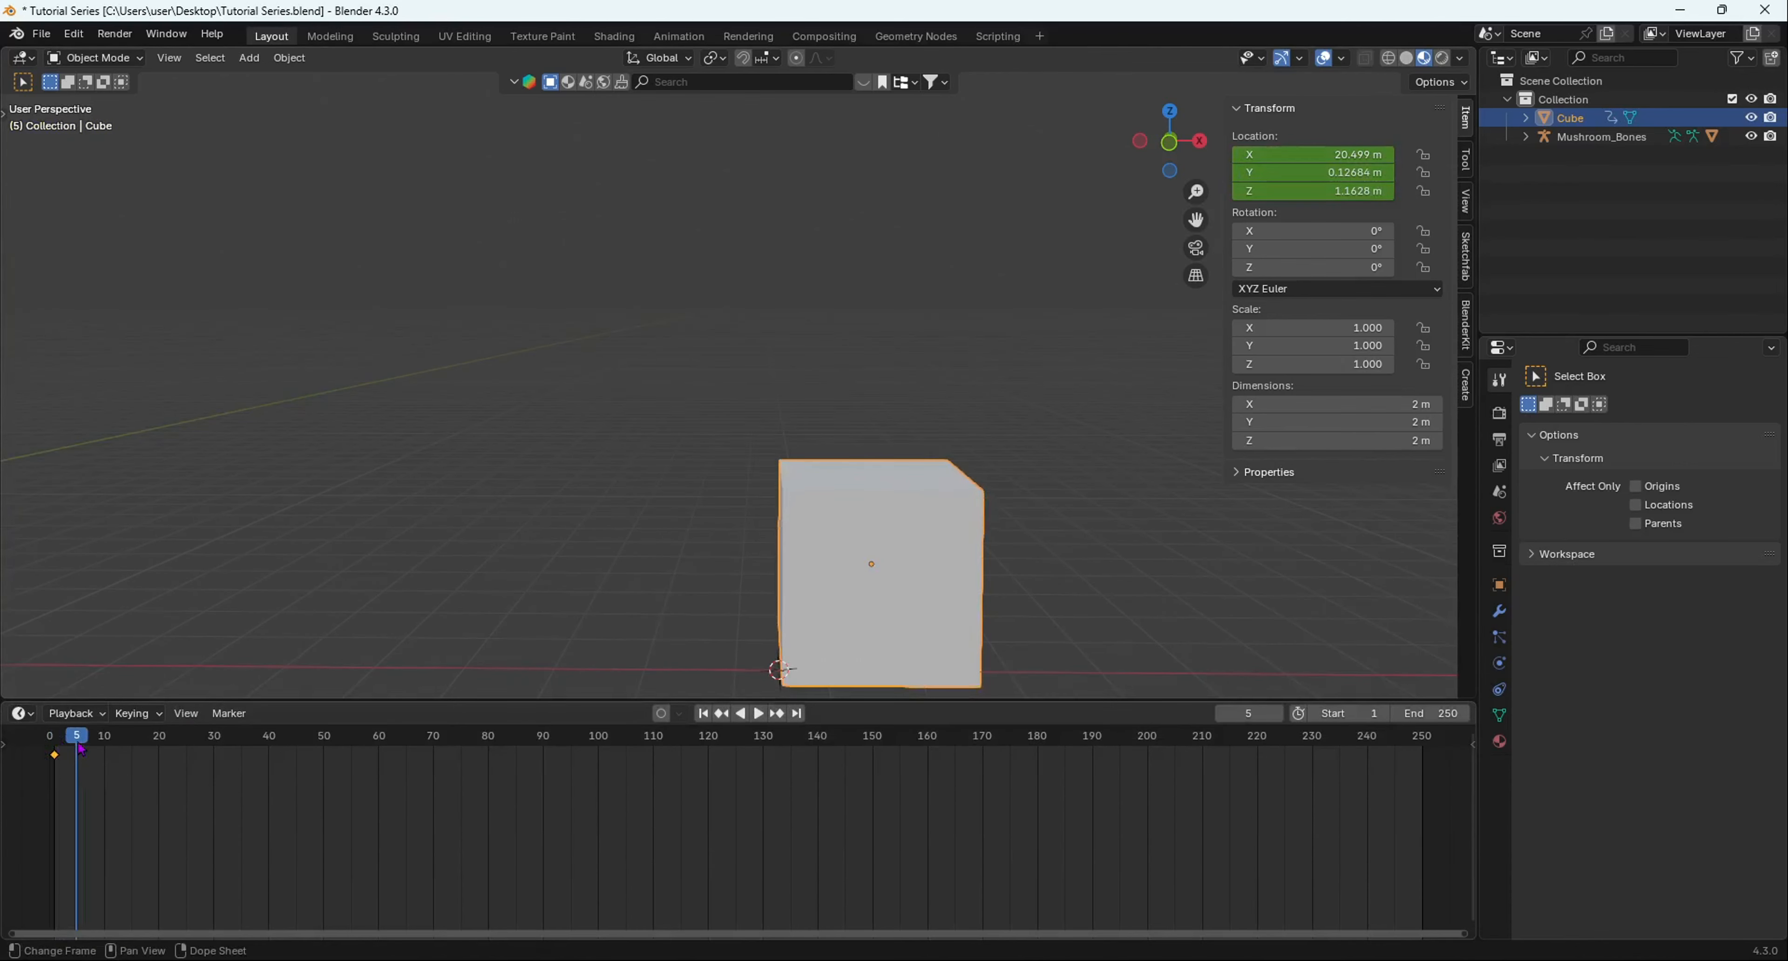
{"action": "left_click_drag", "start_coordinate": [78, 737], "coordinate": [60, 737]}
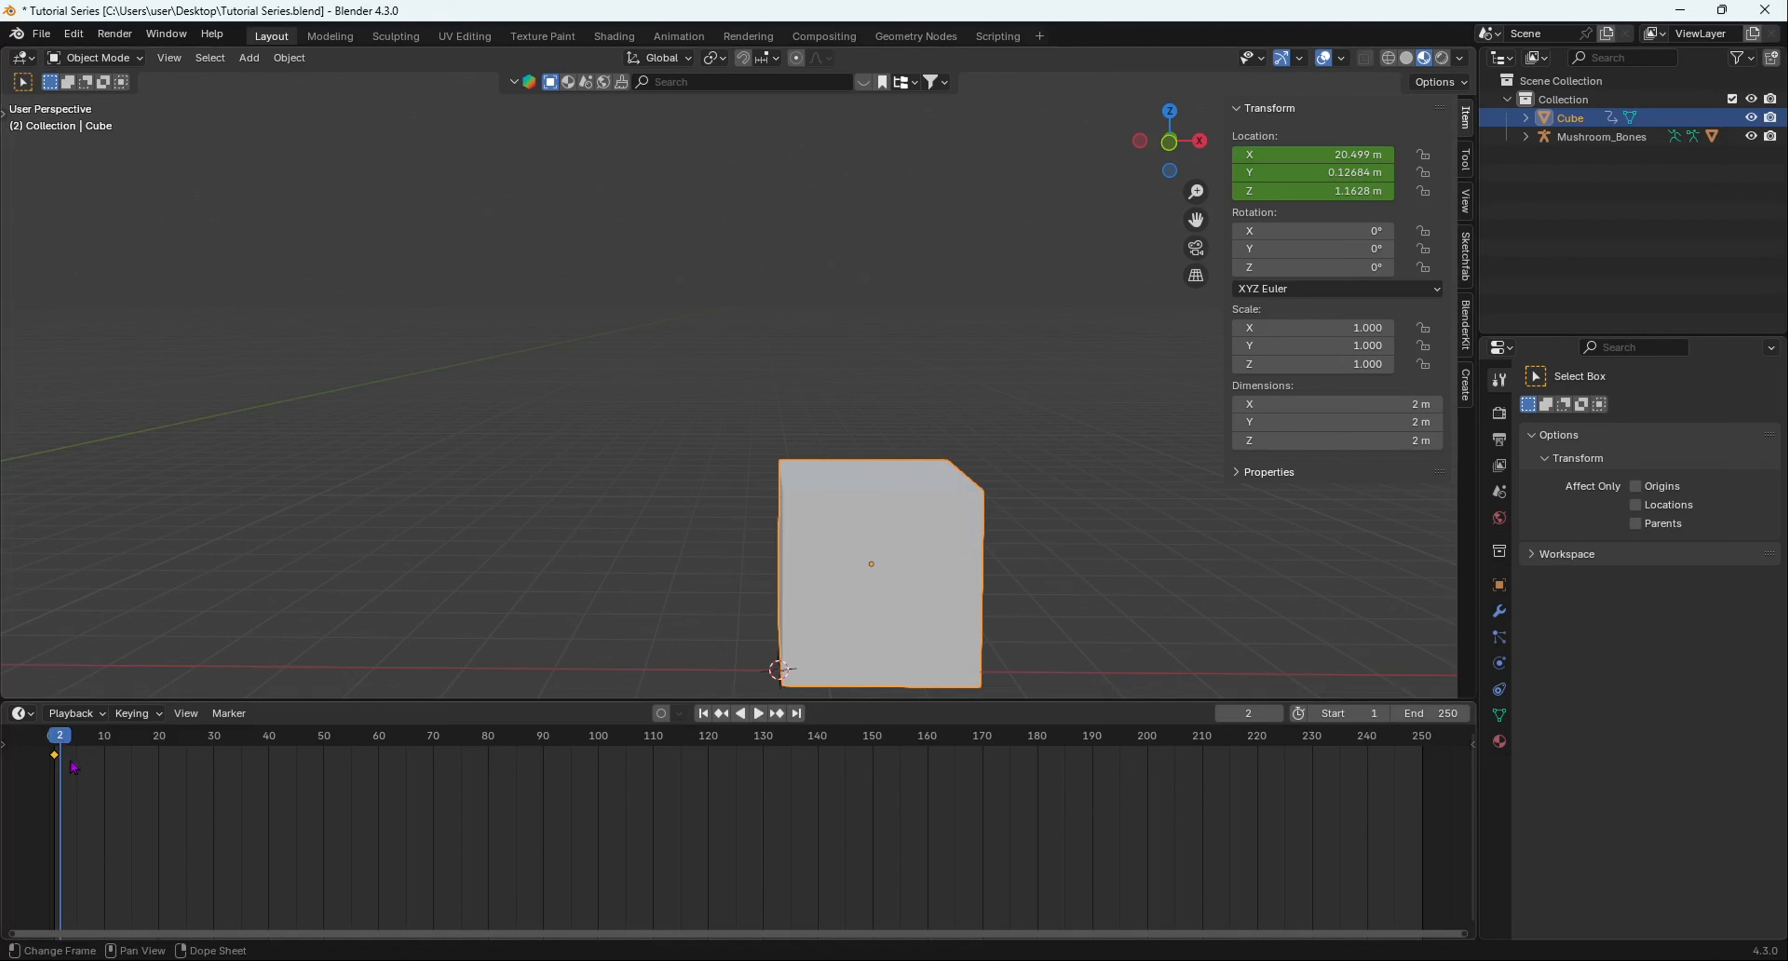
{"action": "mouse_move", "coordinate": [930, 544]}
{"action": "middle_mouse_down"}
{"action": "mouse_move", "coordinate": [912, 505]}
{"action": "mouse_move", "coordinate": [929, 533]}
{"action": "middle_mouse_up"}
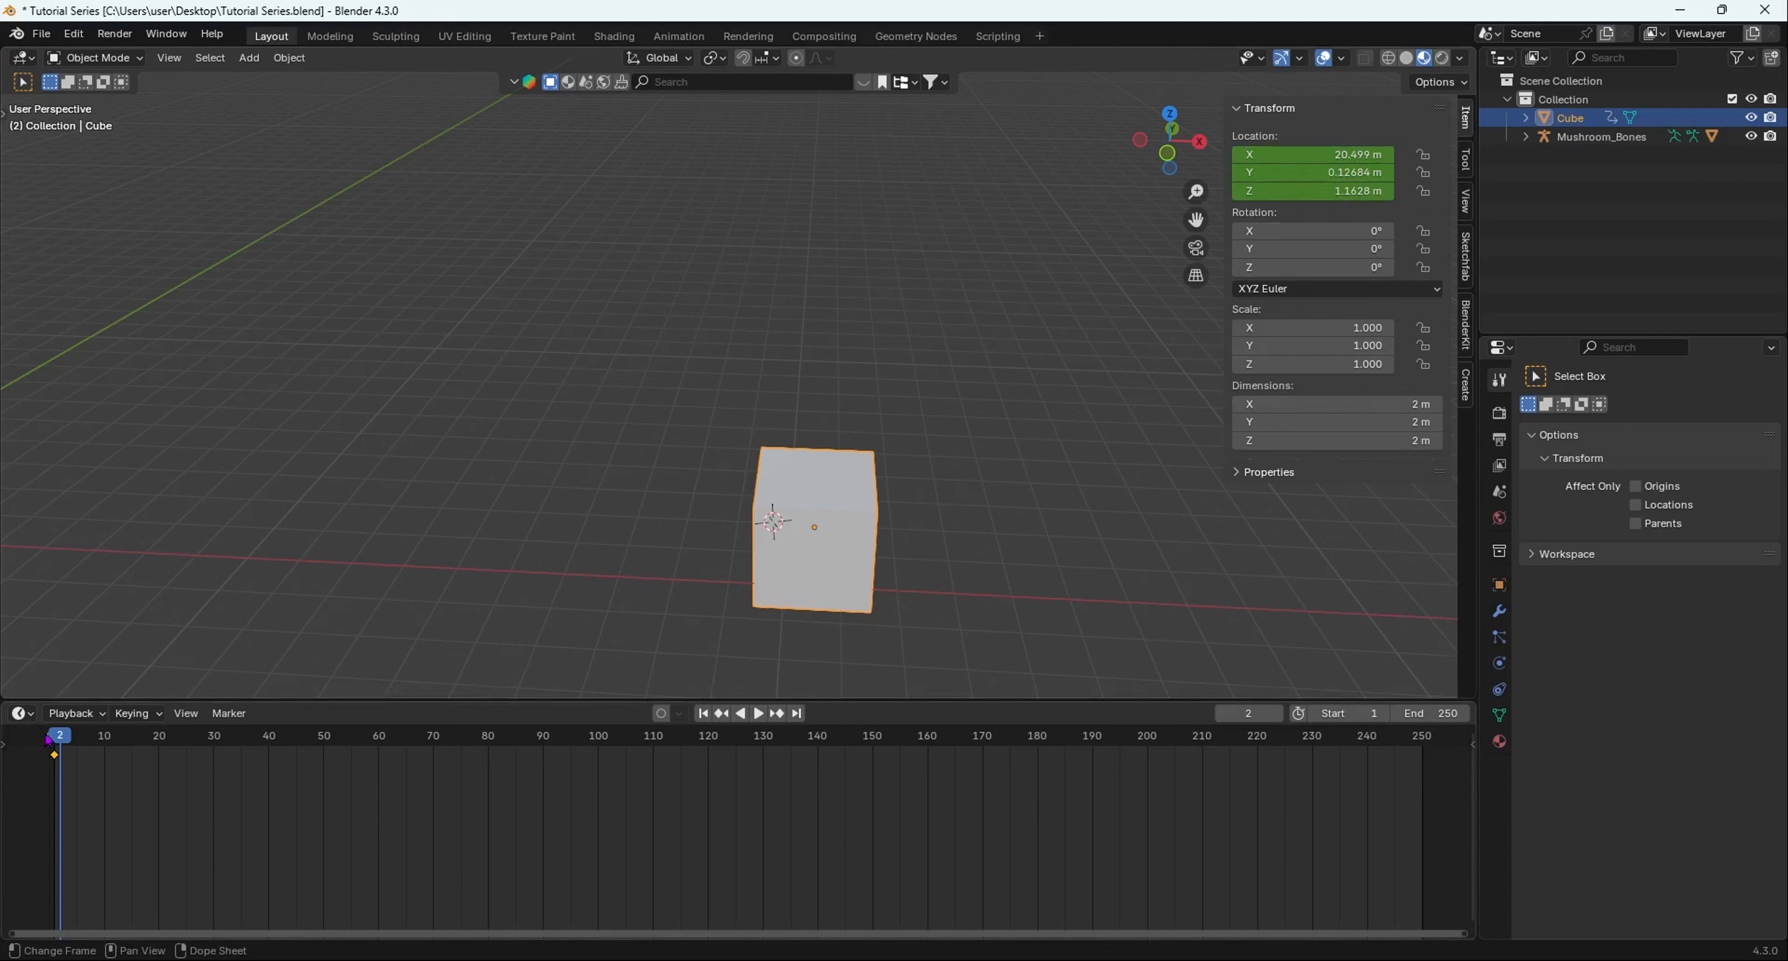
{"action": "key", "text": "shift+Left"}
{"action": "key", "text": "space"}
Step: Go to frame 30 and move the cube up and away from its starting position
{"action": "left_click_drag", "start_coordinate": [59, 743], "coordinate": [216, 740]}
{"action": "scroll", "coordinate": [762, 431], "scroll_direction": "down", "scroll_amount": 5}
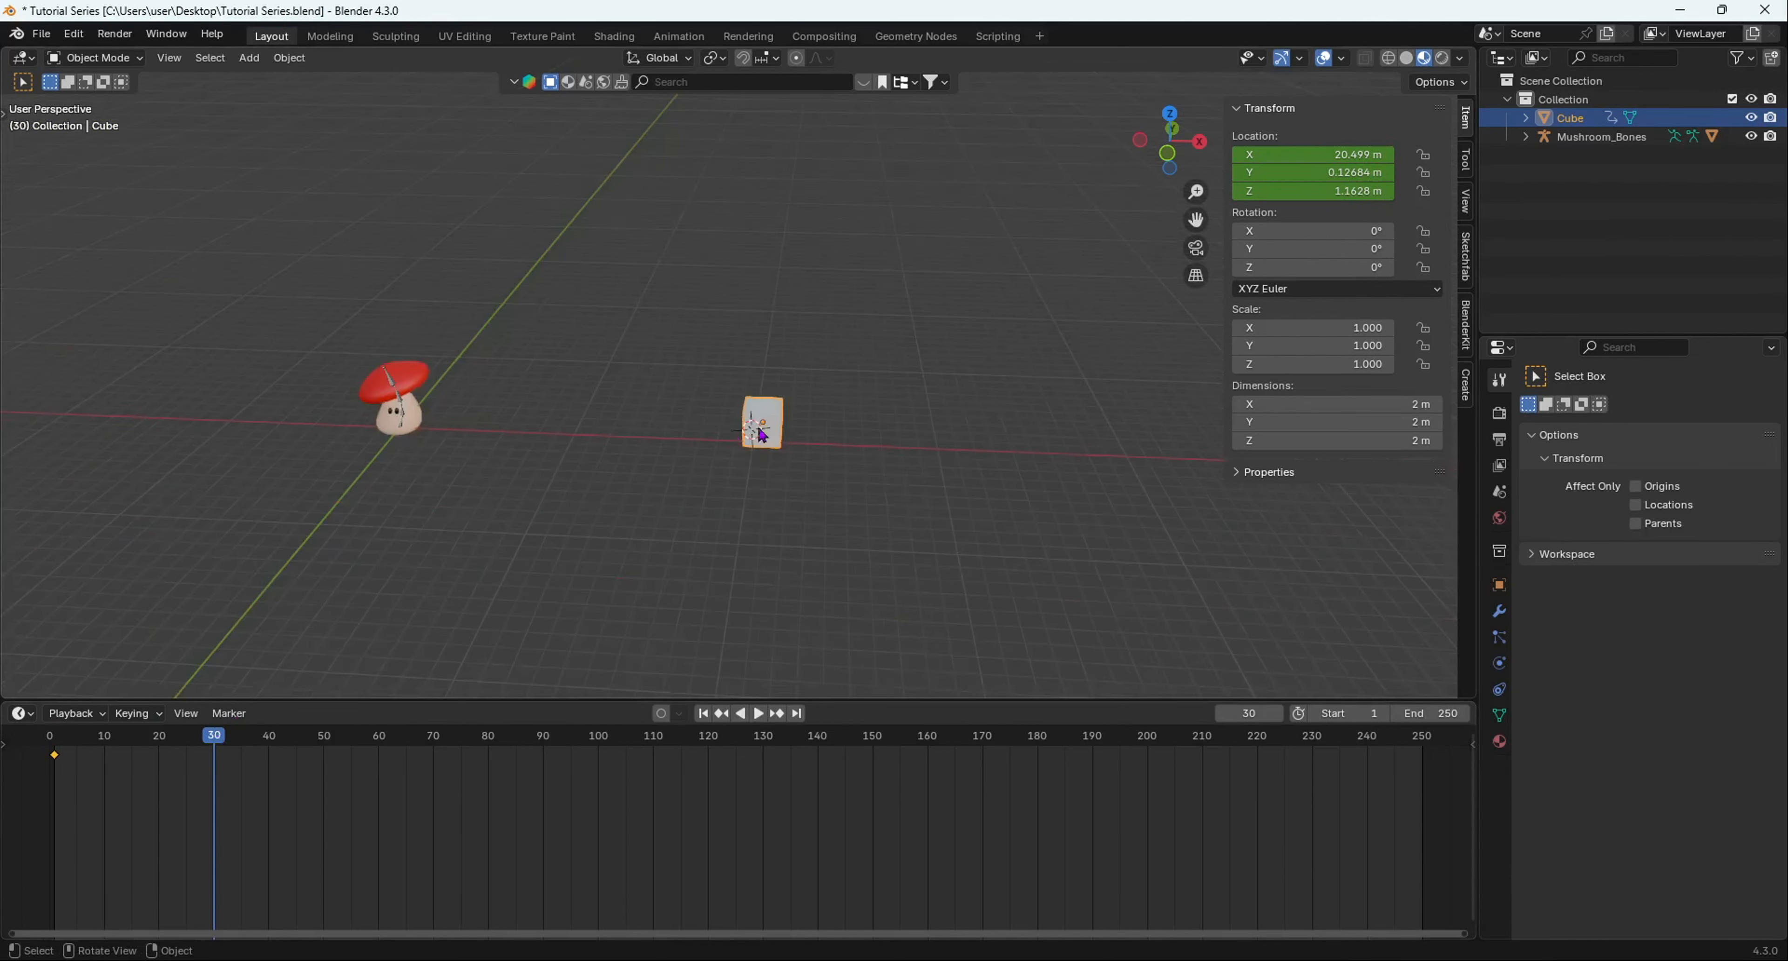
{"action": "middle_click_drag", "start_coordinate": [762, 432], "coordinate": [772, 414]}
{"action": "scroll", "coordinate": [798, 479], "scroll_direction": "up", "scroll_amount": 4}
{"action": "mouse_move", "coordinate": [809, 497]}
{"action": "middle_mouse_down", "text": "shift"}
{"action": "mouse_move", "coordinate": [770, 513]}
{"action": "mouse_move", "coordinate": [798, 514]}
{"action": "middle_mouse_up", "text": "shift"}
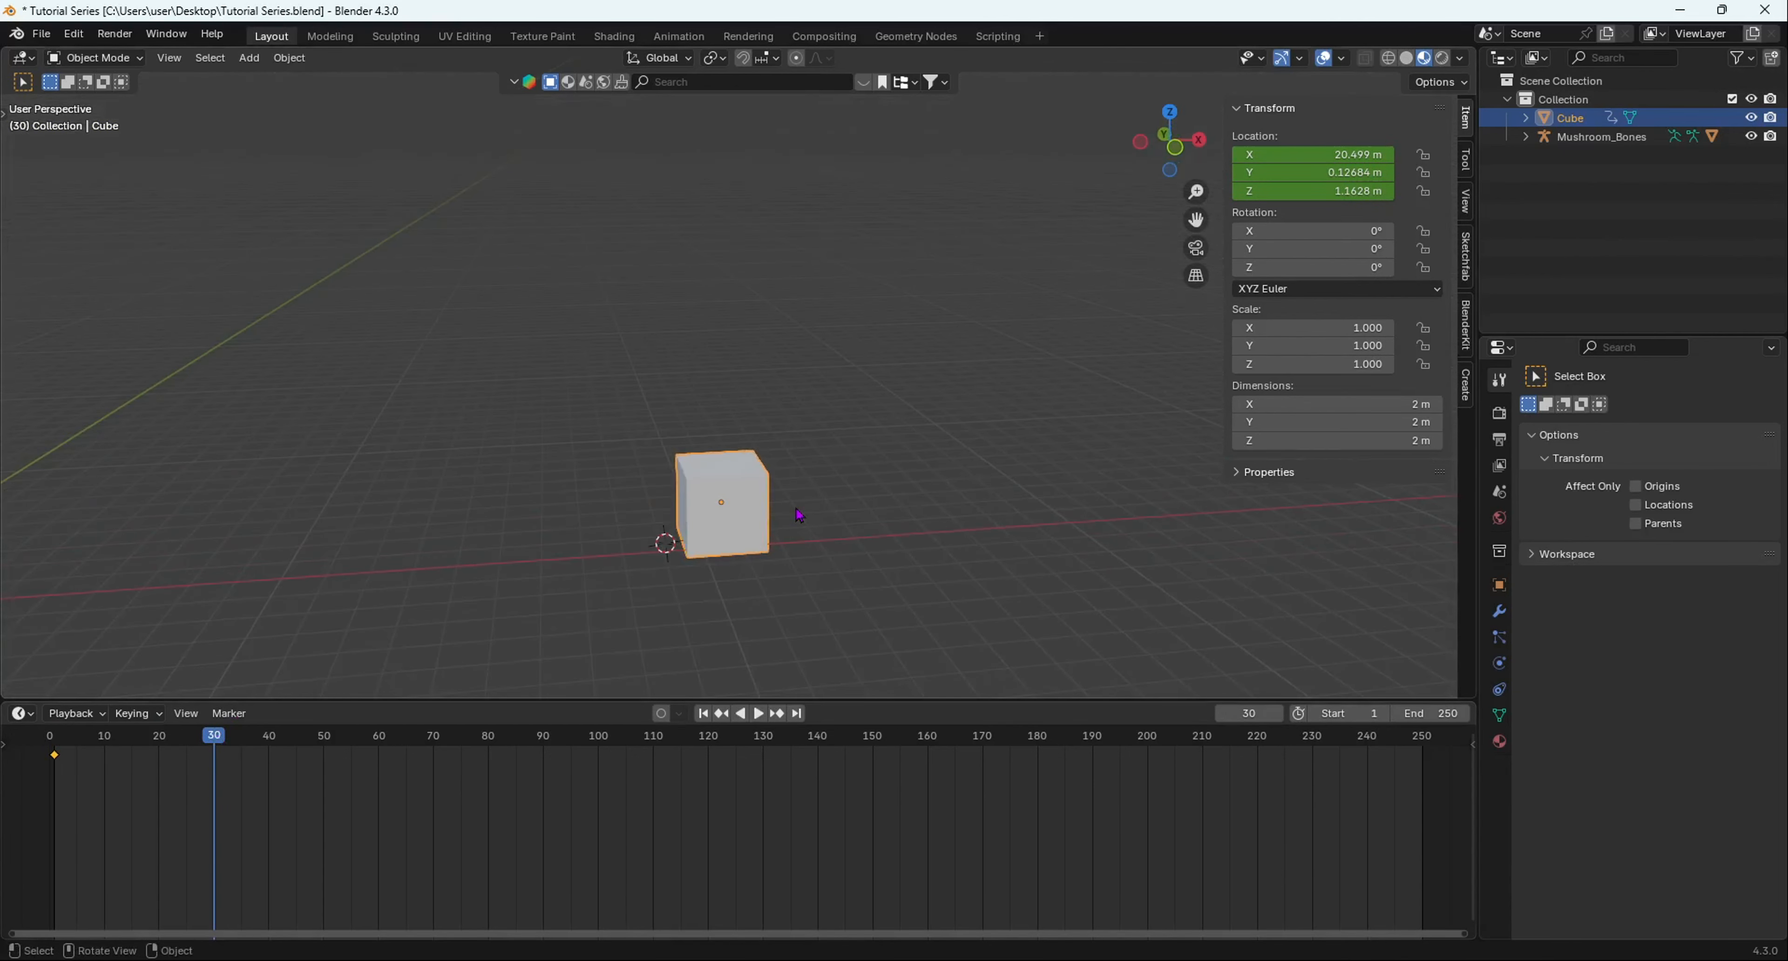
{"action": "key", "text": "g"}
{"action": "left_click", "coordinate": [1027, 399]}
Step: Move the cube further to about X 27.4 m, Y 5.66 m, Z 7.62 m and insert a location keyframe at frame 30
{"action": "middle_click_drag", "start_coordinate": [1020, 402], "coordinate": [844, 407]}
{"action": "key", "text": "g"}
{"action": "left_click", "coordinate": [1100, 384]}
{"action": "middle_click_drag", "start_coordinate": [1013, 410], "coordinate": [768, 468]}
{"action": "scroll", "coordinate": [829, 473], "scroll_direction": "down", "scroll_amount": 2}
{"action": "scroll", "coordinate": [773, 474], "scroll_direction": "up", "scroll_amount": 3}
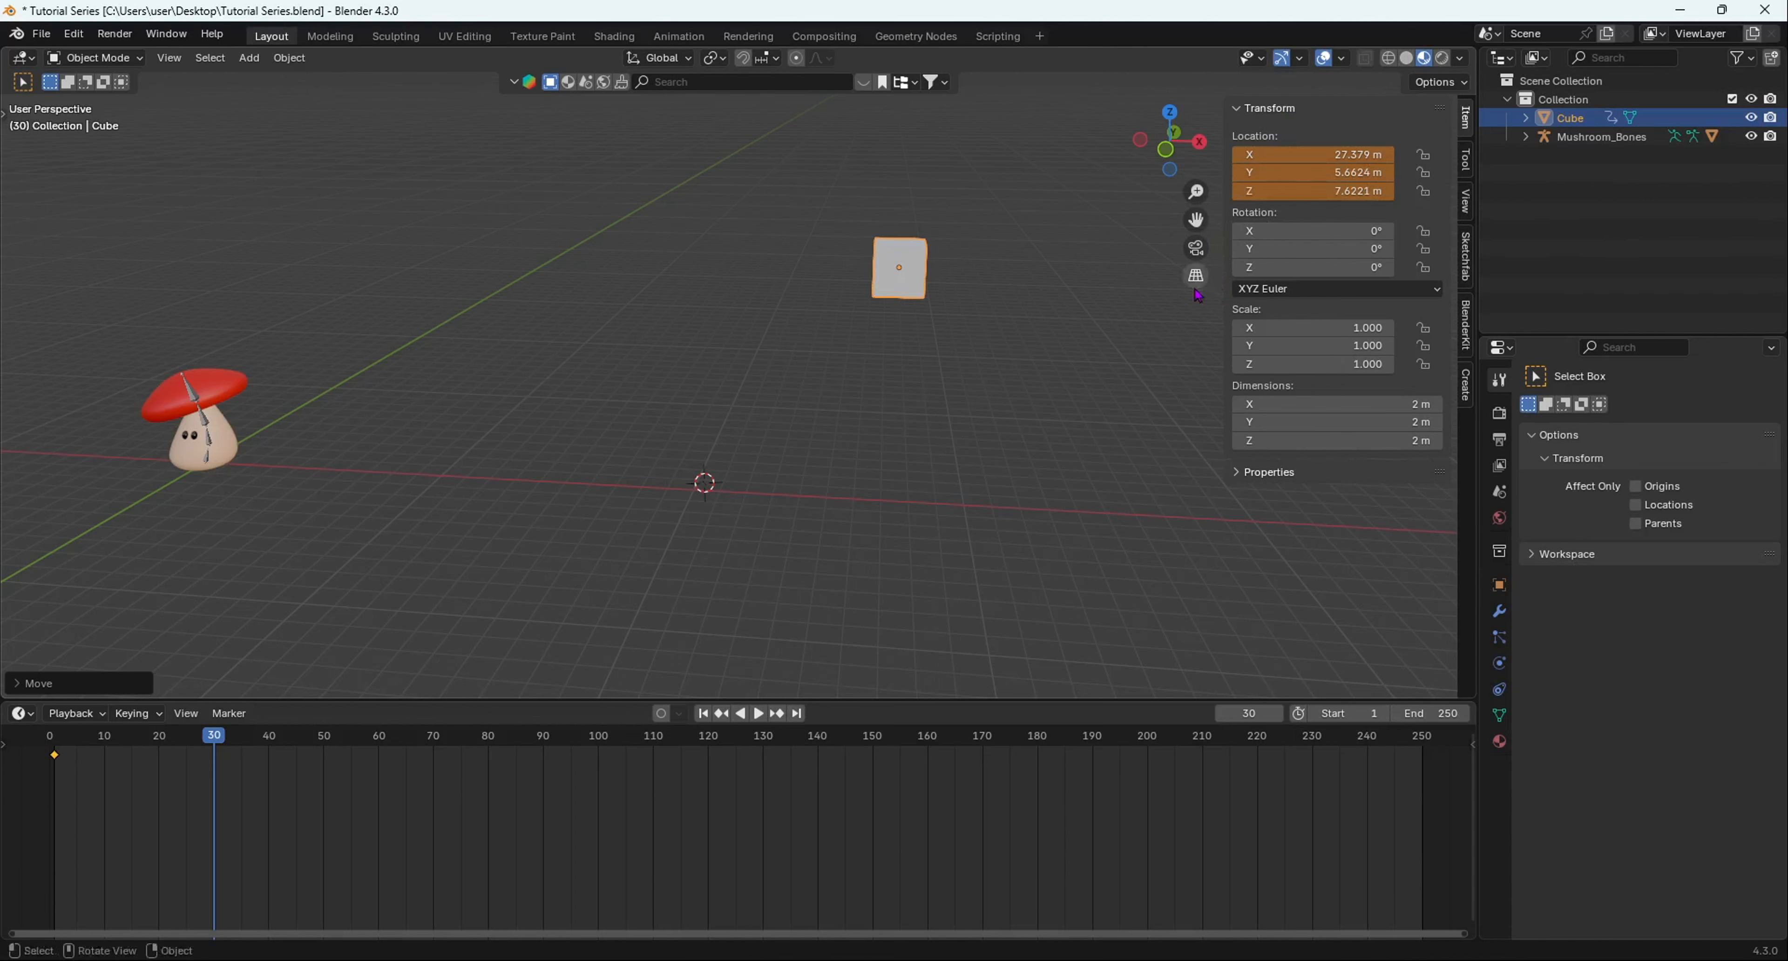
{"action": "middle_click_drag", "start_coordinate": [1006, 251], "coordinate": [1046, 264]}
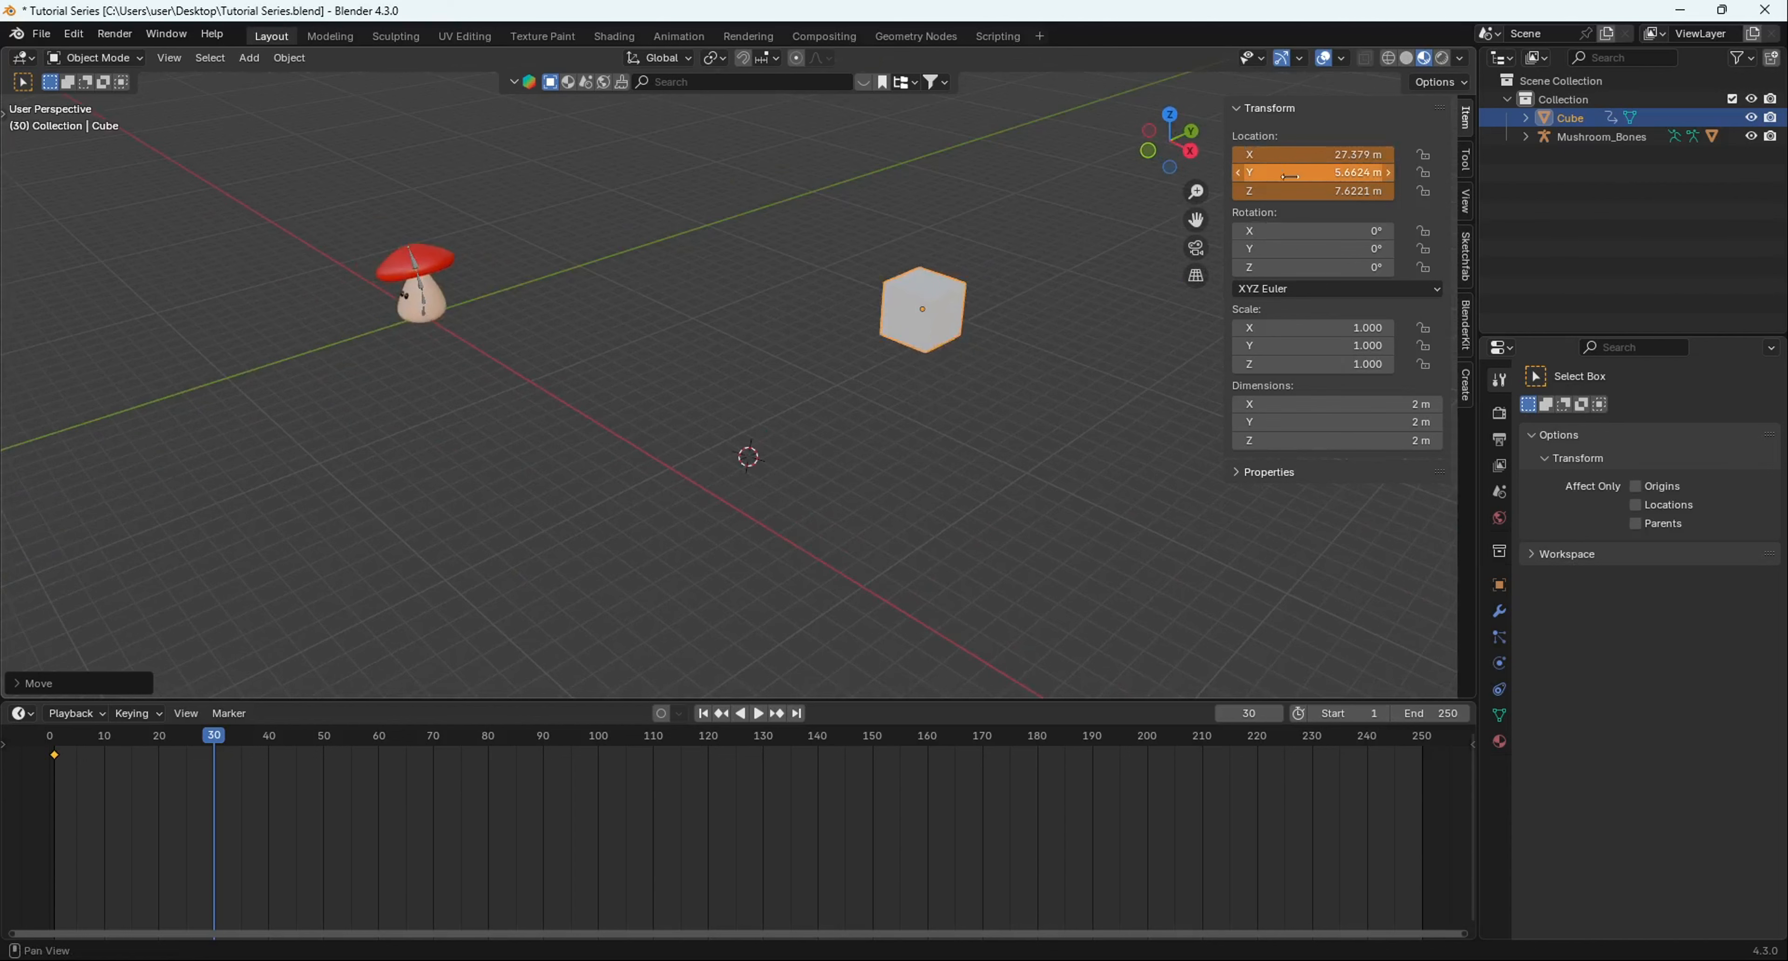
{"action": "key", "text": "i"}
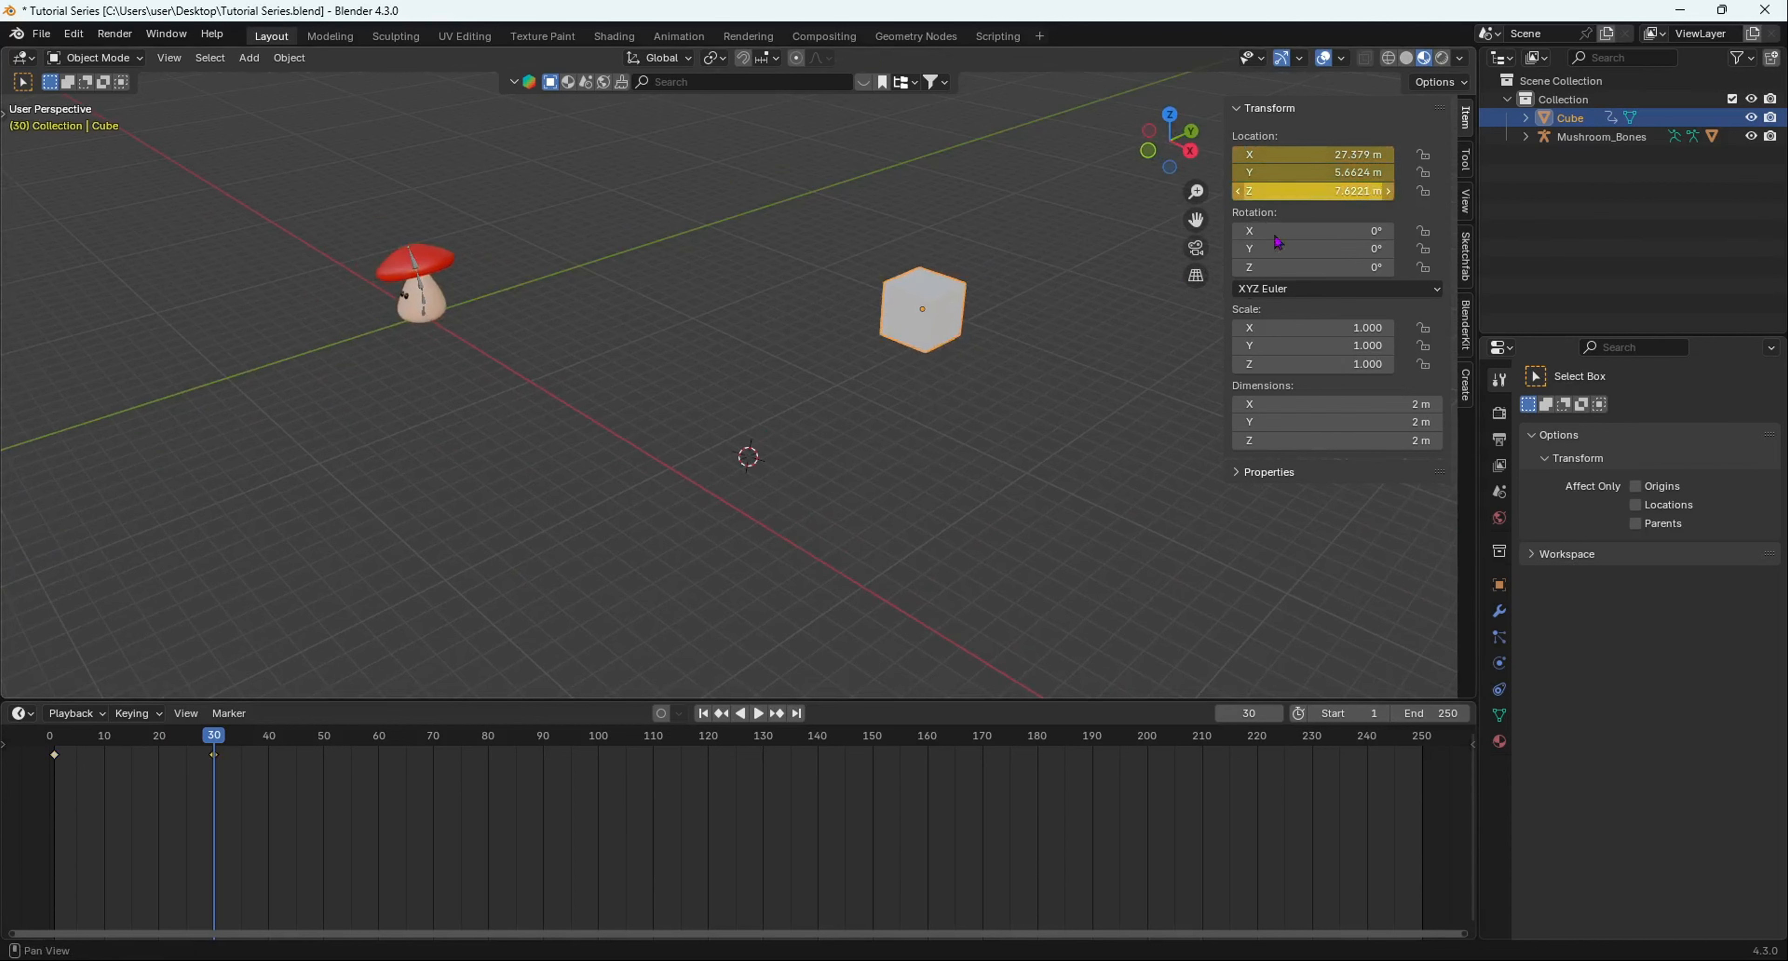
Step: Play the cube's movement from frame 1, stop the playback and inspect the cube at frame 30
{"action": "middle_click_drag", "start_coordinate": [698, 453], "coordinate": [819, 400]}
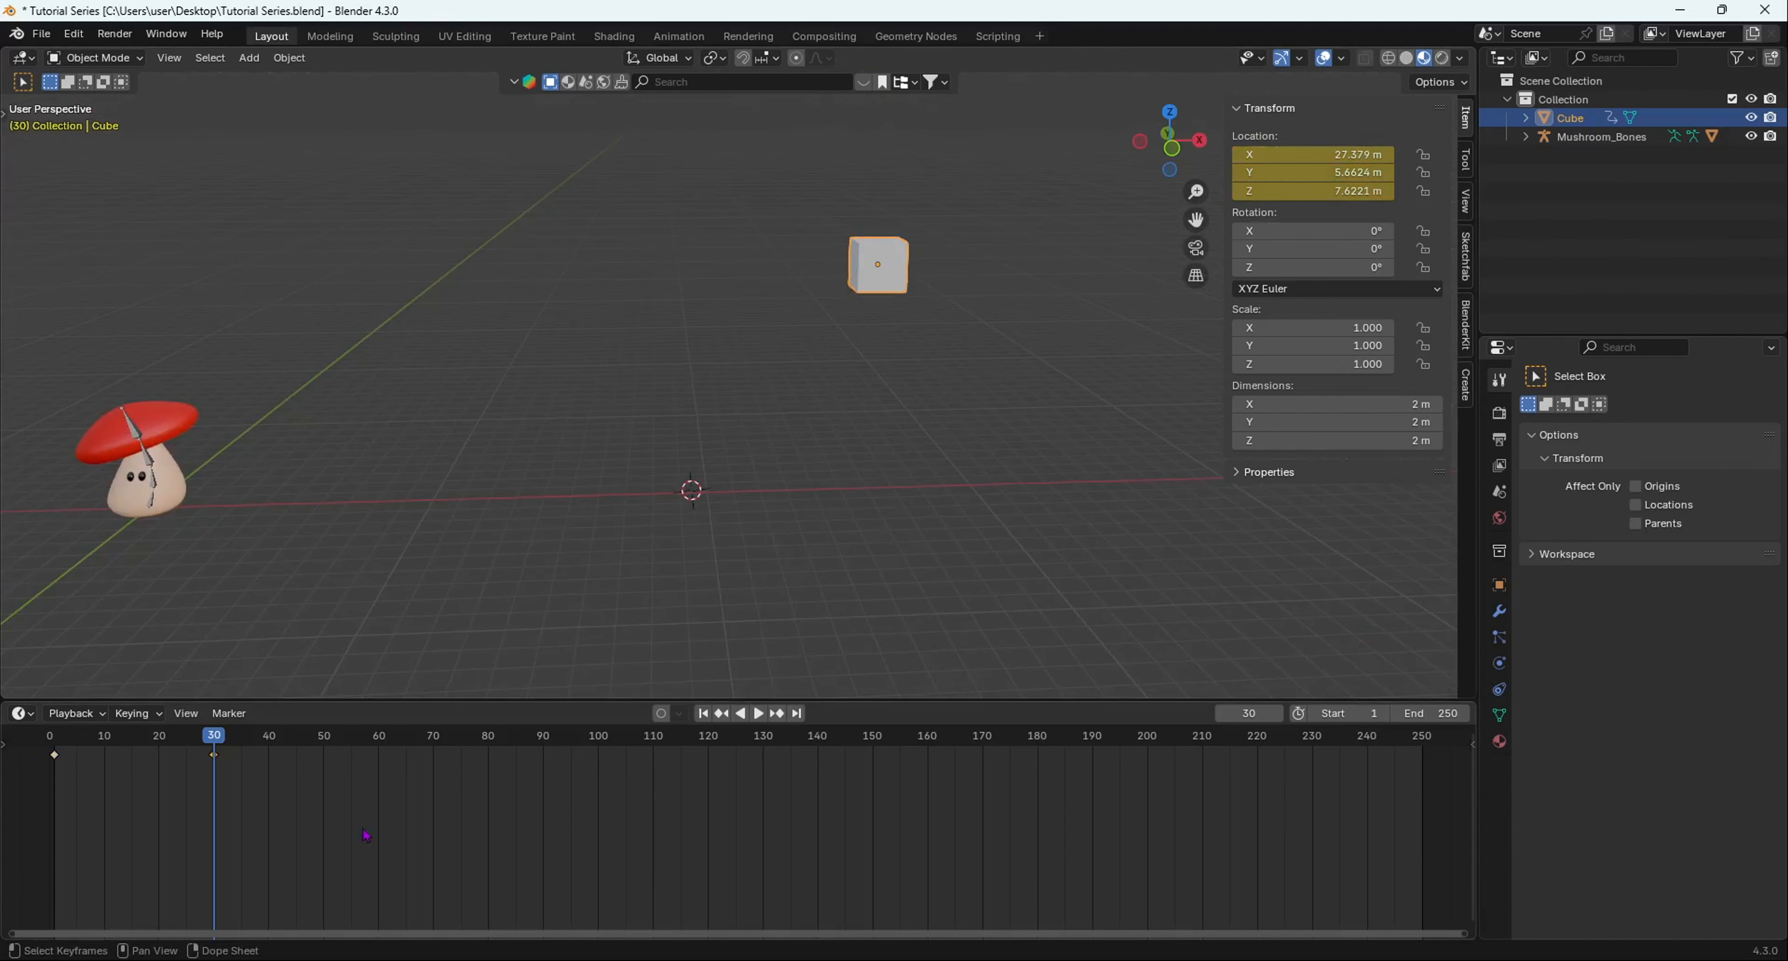
{"action": "left_click_drag", "start_coordinate": [221, 741], "coordinate": [55, 761]}
{"action": "key", "text": "space"}
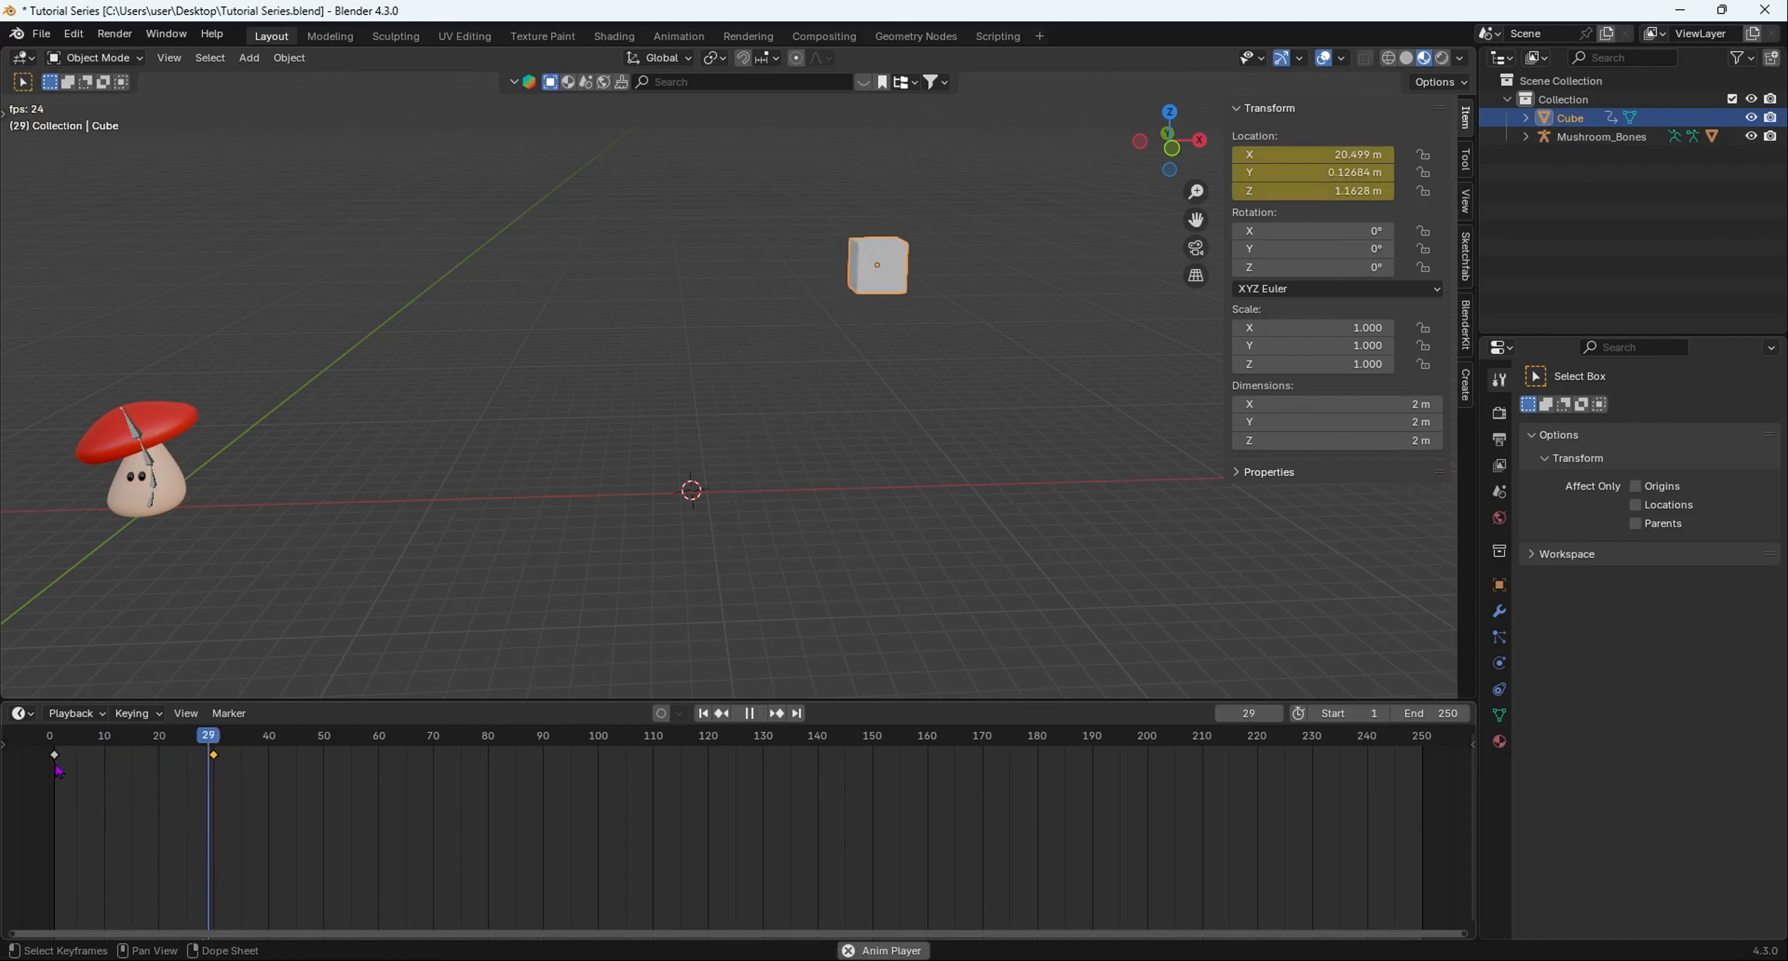
{"action": "key", "text": "space"}
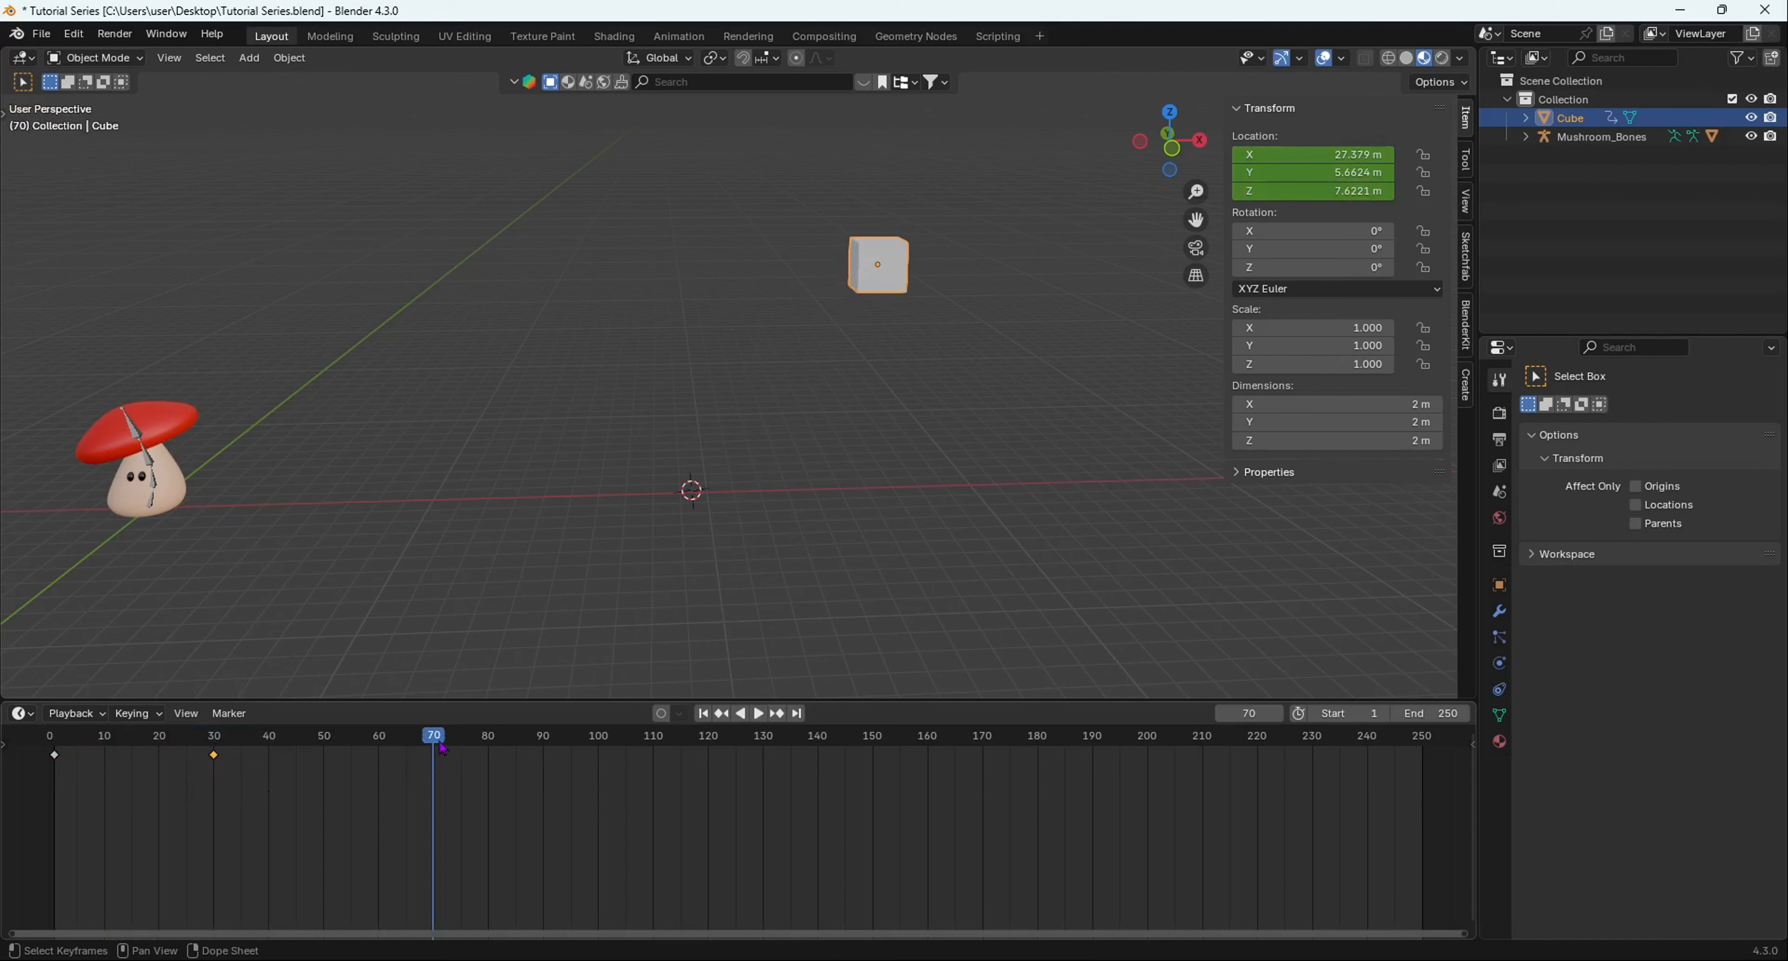
{"action": "left_click_drag", "start_coordinate": [440, 749], "coordinate": [214, 761]}
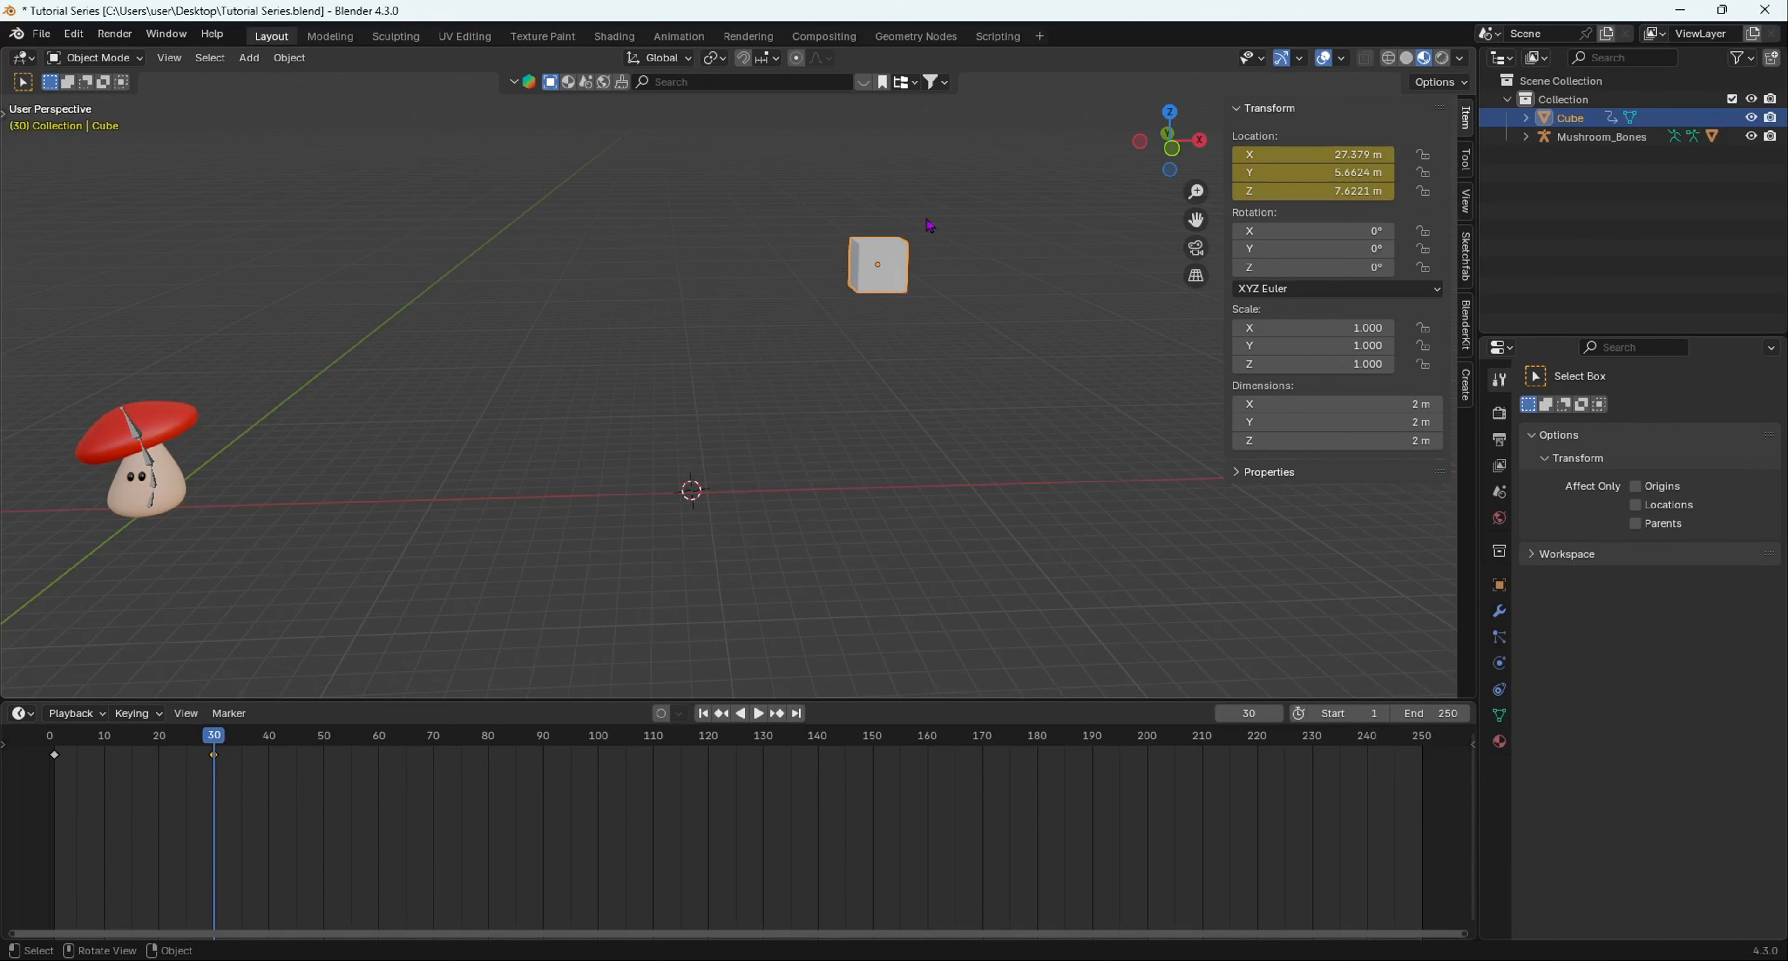
{"action": "middle_click_drag", "start_coordinate": [930, 226], "coordinate": [954, 228]}
{"action": "middle_click_drag", "start_coordinate": [861, 302], "coordinate": [881, 326]}
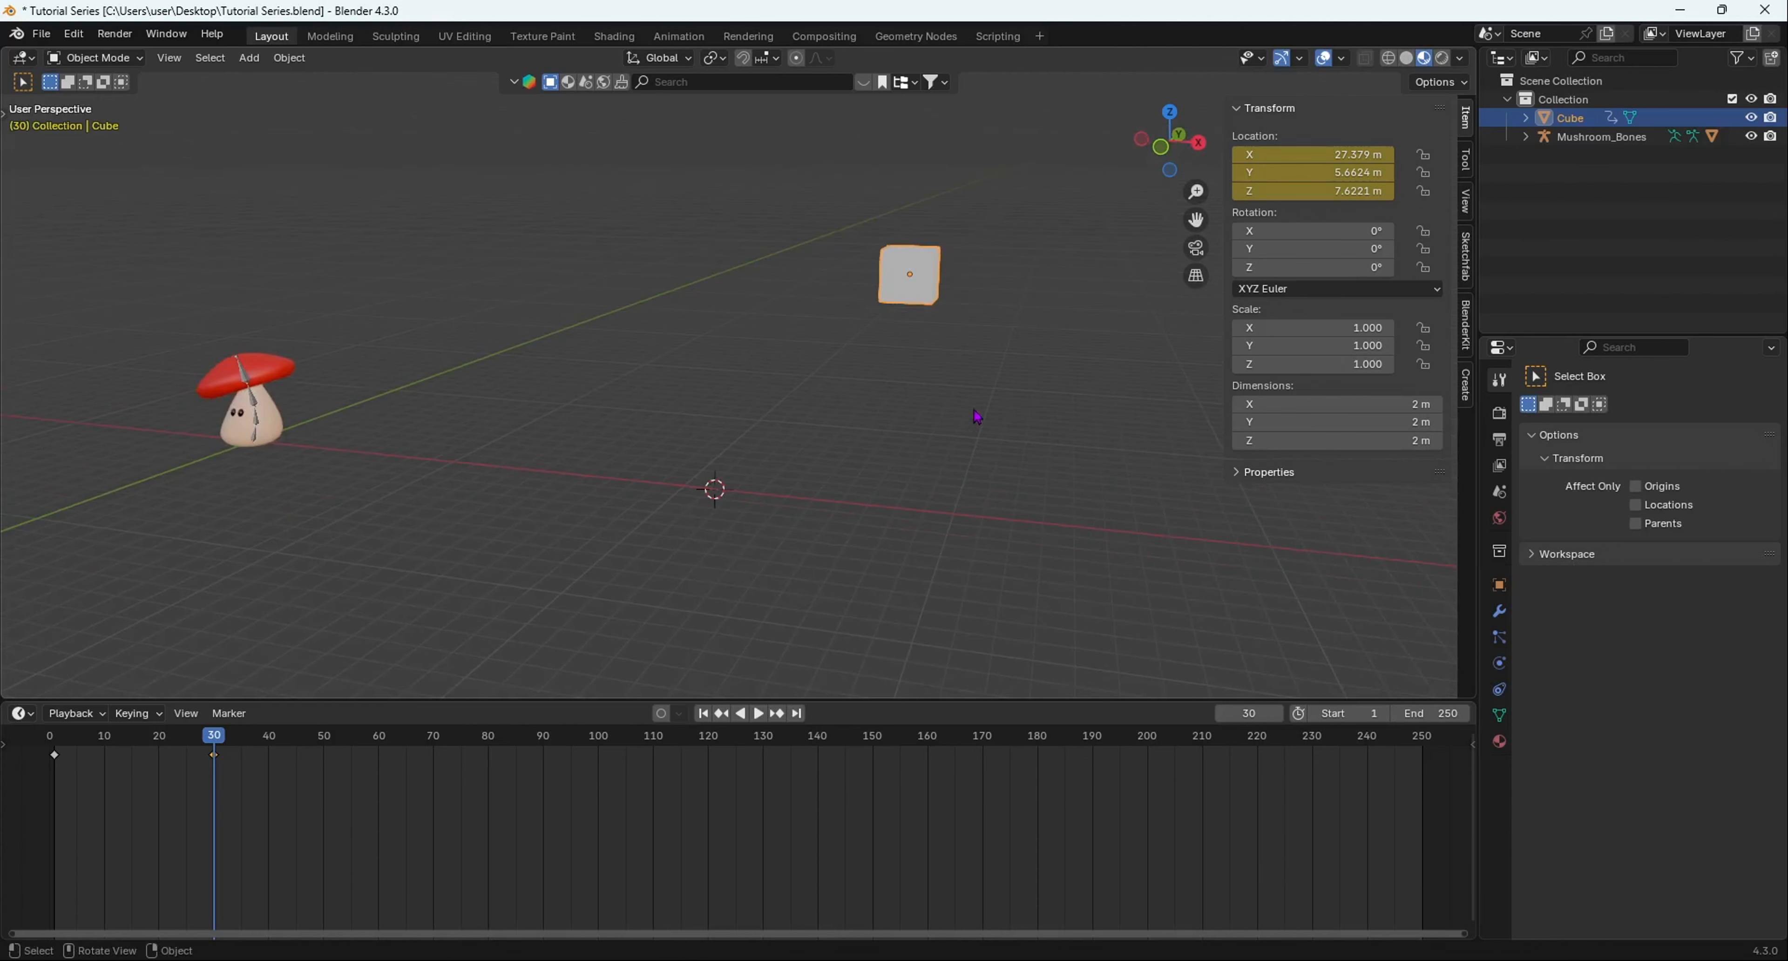
Step: At frame 16, freely rotate the cube to about X -134.75°, Y 156.05°, Z 468.94° and insert a rotation keyframe
{"action": "left_click_drag", "start_coordinate": [212, 762], "coordinate": [136, 742]}
{"action": "middle_click_drag", "start_coordinate": [599, 391], "coordinate": [840, 273]}
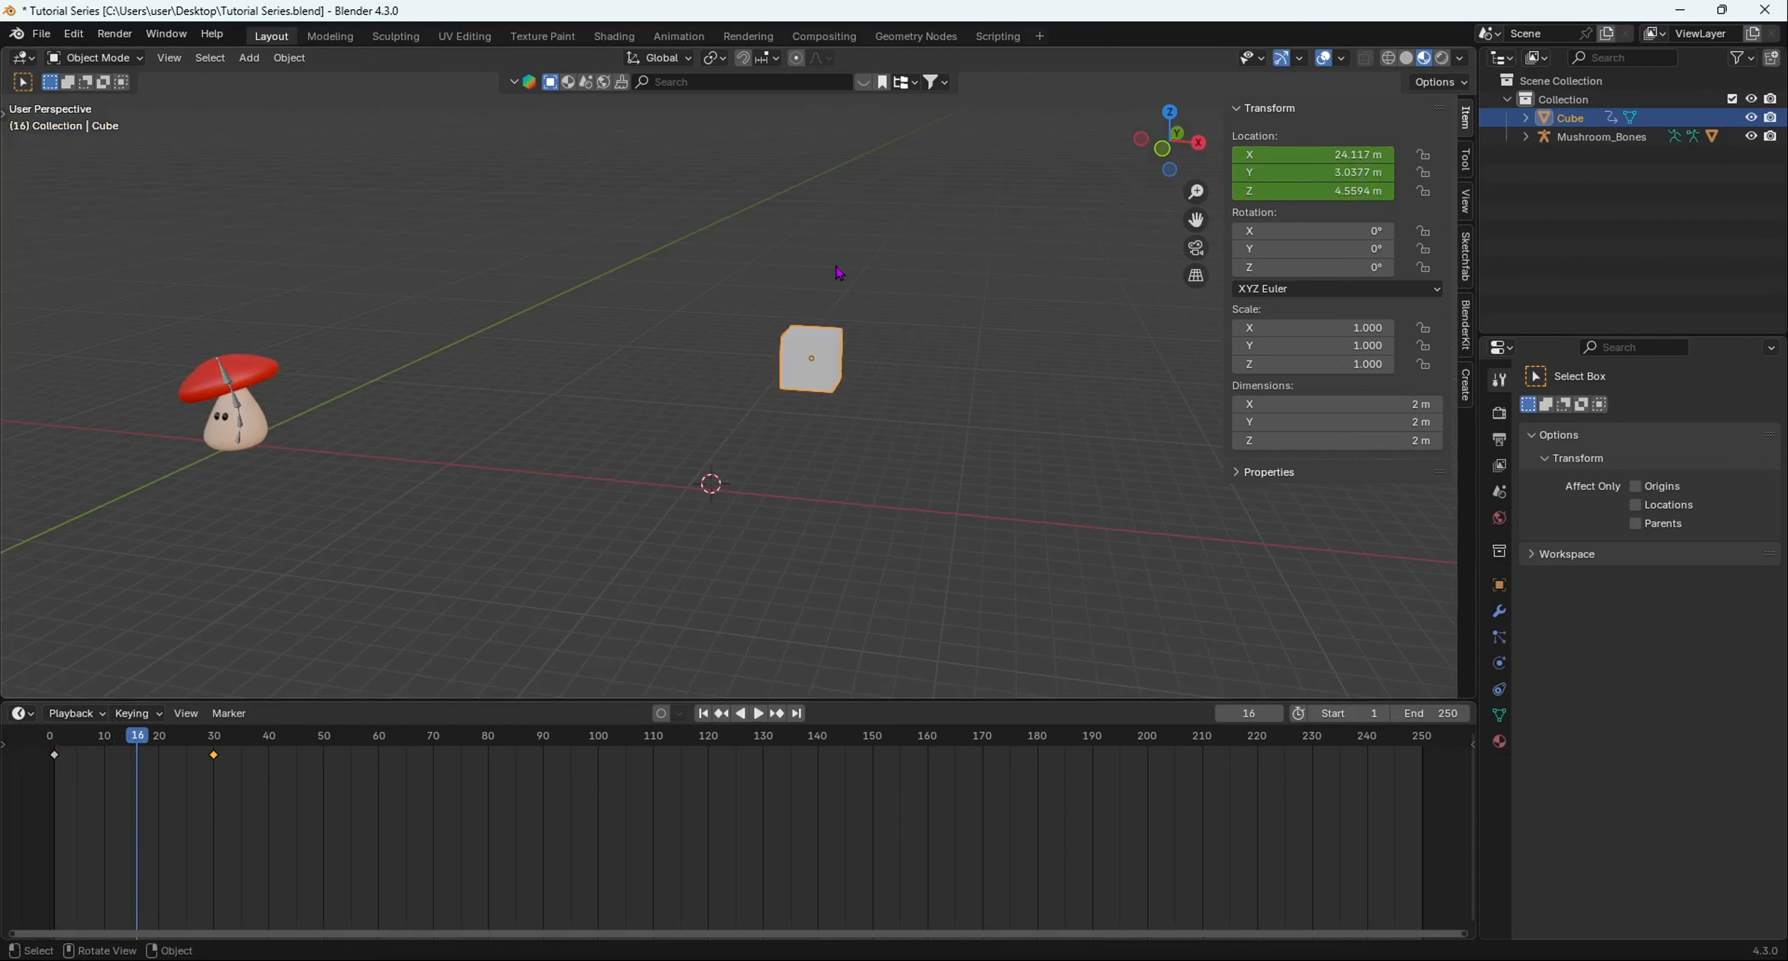
{"action": "key", "text": "r"}
{"action": "key", "text": "r"}
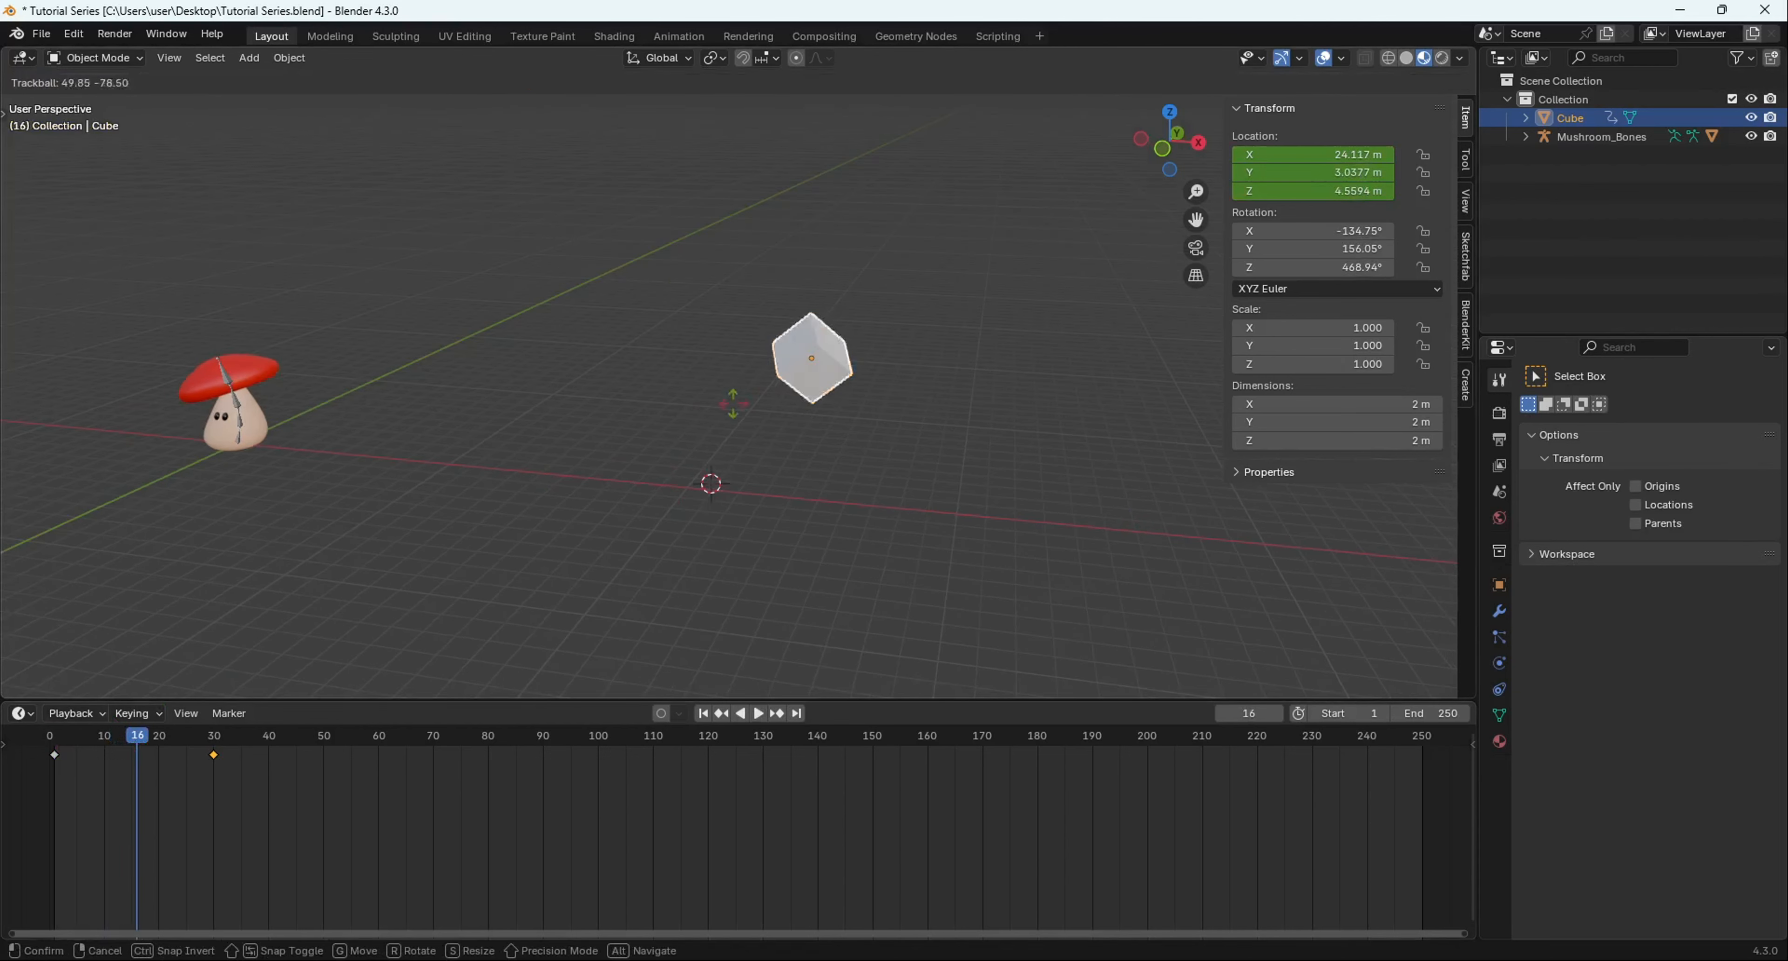
{"action": "left_click", "coordinate": [873, 417]}
{"action": "scroll", "coordinate": [874, 420], "scroll_direction": "up", "scroll_amount": 1}
{"action": "scroll", "coordinate": [875, 420], "scroll_direction": "up", "scroll_amount": 1}
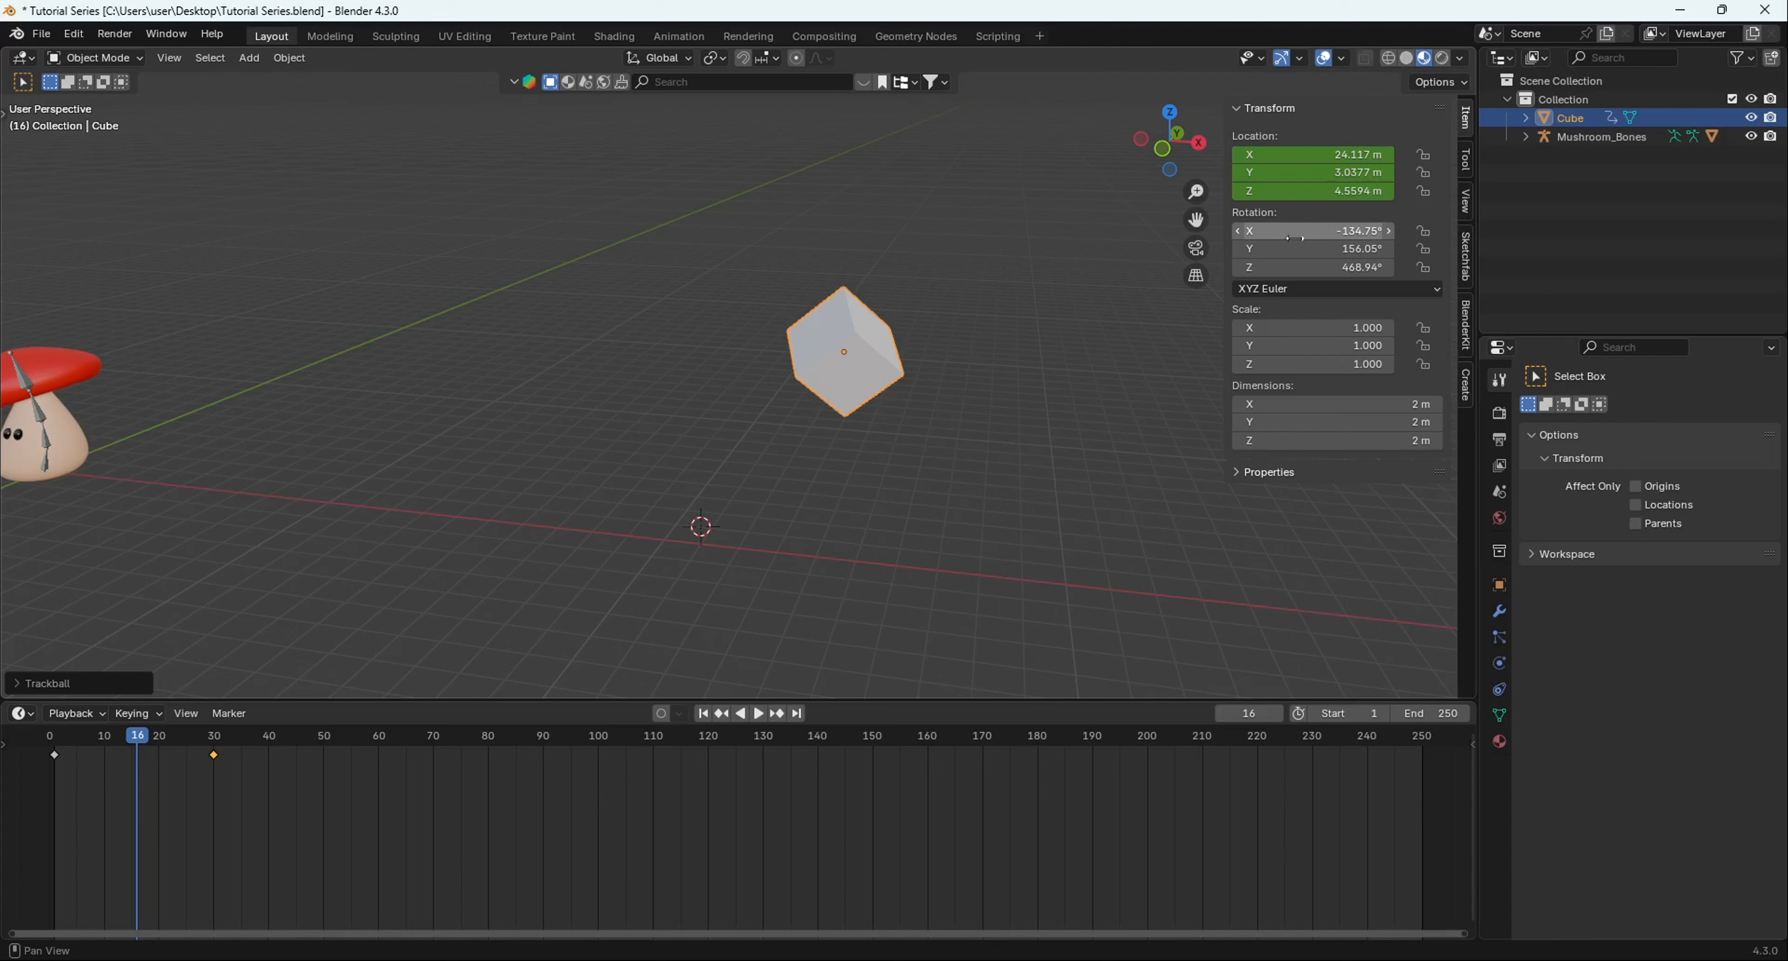
{"action": "key", "text": "i"}
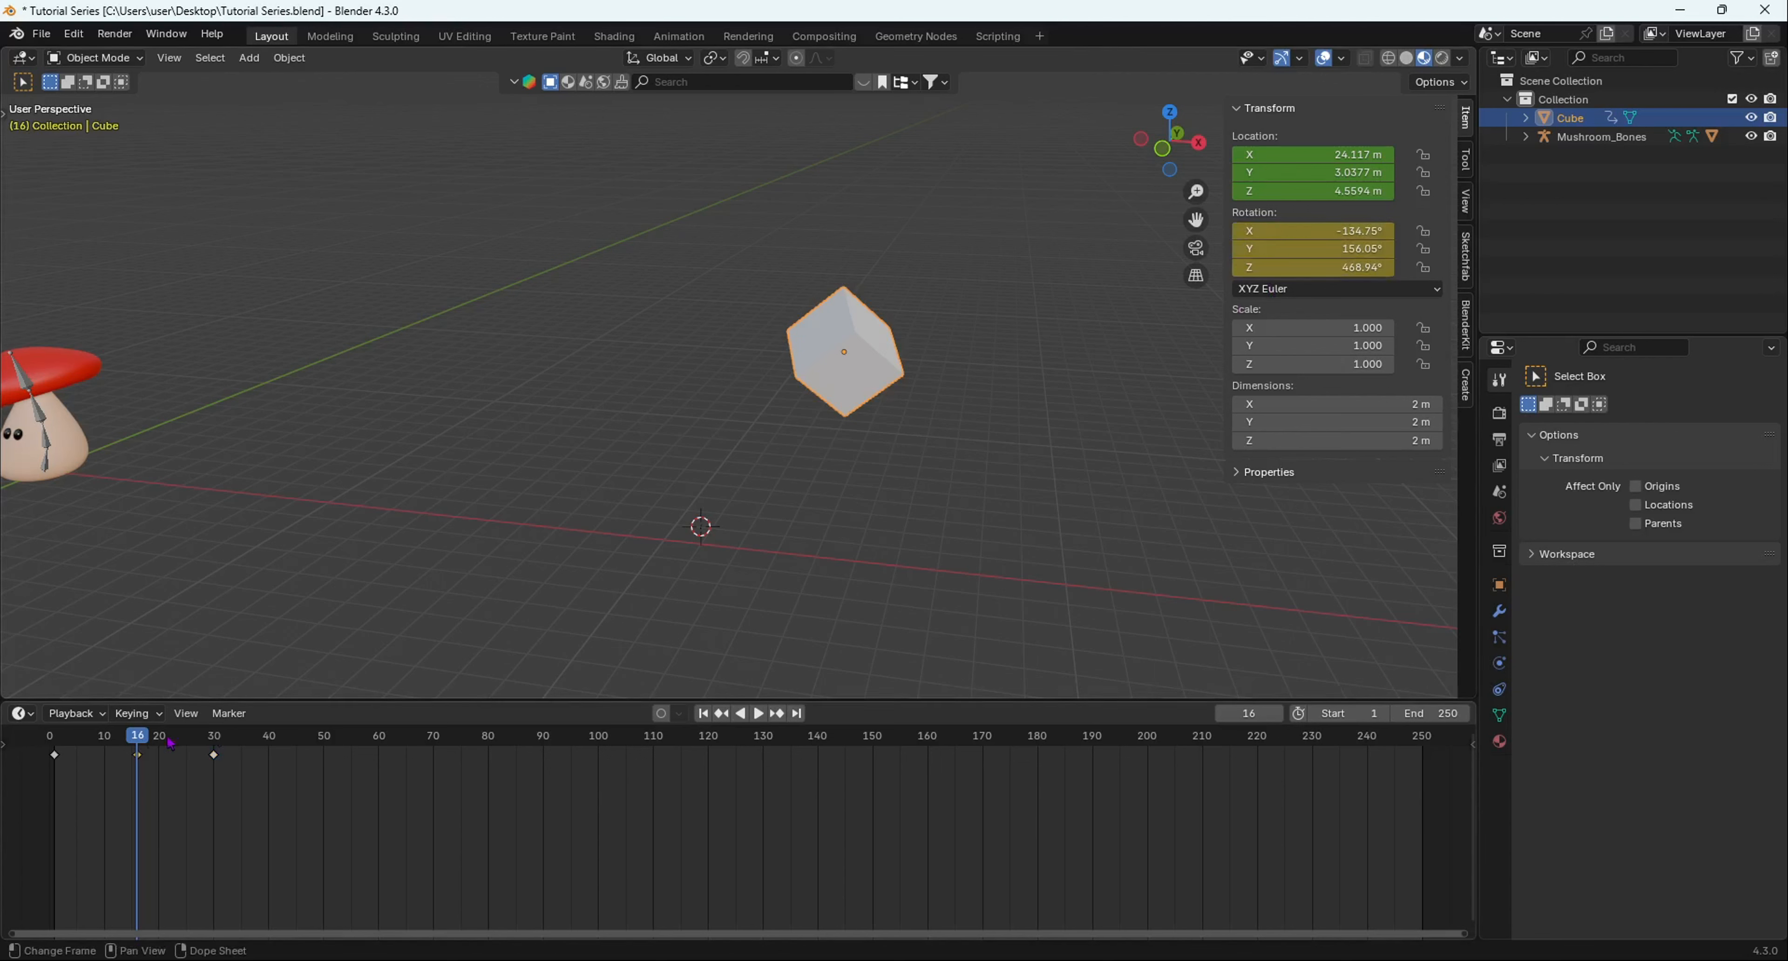
Step: Play the animation from the start to review the cube's rotation and return to frame 1
{"action": "left_click_drag", "start_coordinate": [171, 743], "coordinate": [49, 743]}
{"action": "key", "text": "space"}
{"action": "left_click_drag", "start_coordinate": [138, 772], "coordinate": [59, 764]}
{"action": "key", "text": "space"}
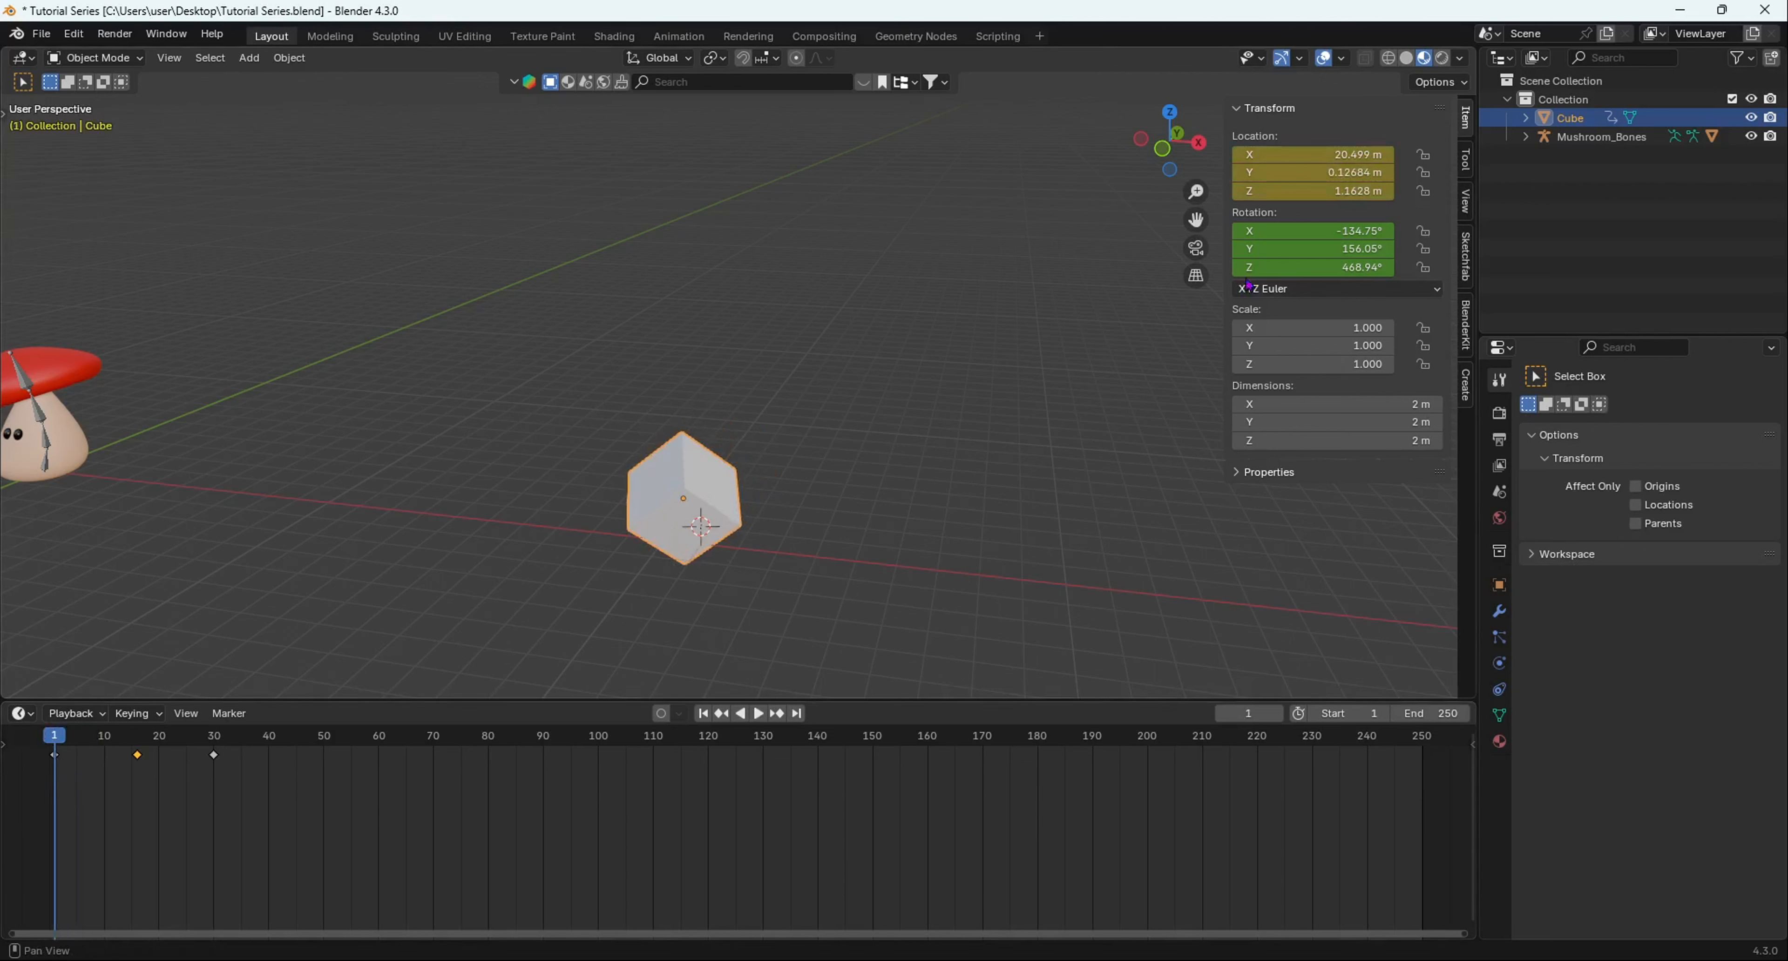
Step: Set the cube's X, Y and Z rotation to 0° at frame 1 and insert a rotation keyframe
{"action": "mouse_move", "coordinate": [1292, 230]}
{"action": "left_mouse_down"}
{"action": "mouse_move", "coordinate": [1292, 267]}
{"action": "mouse_move", "coordinate": [1283, 230]}
{"action": "left_mouse_up"}
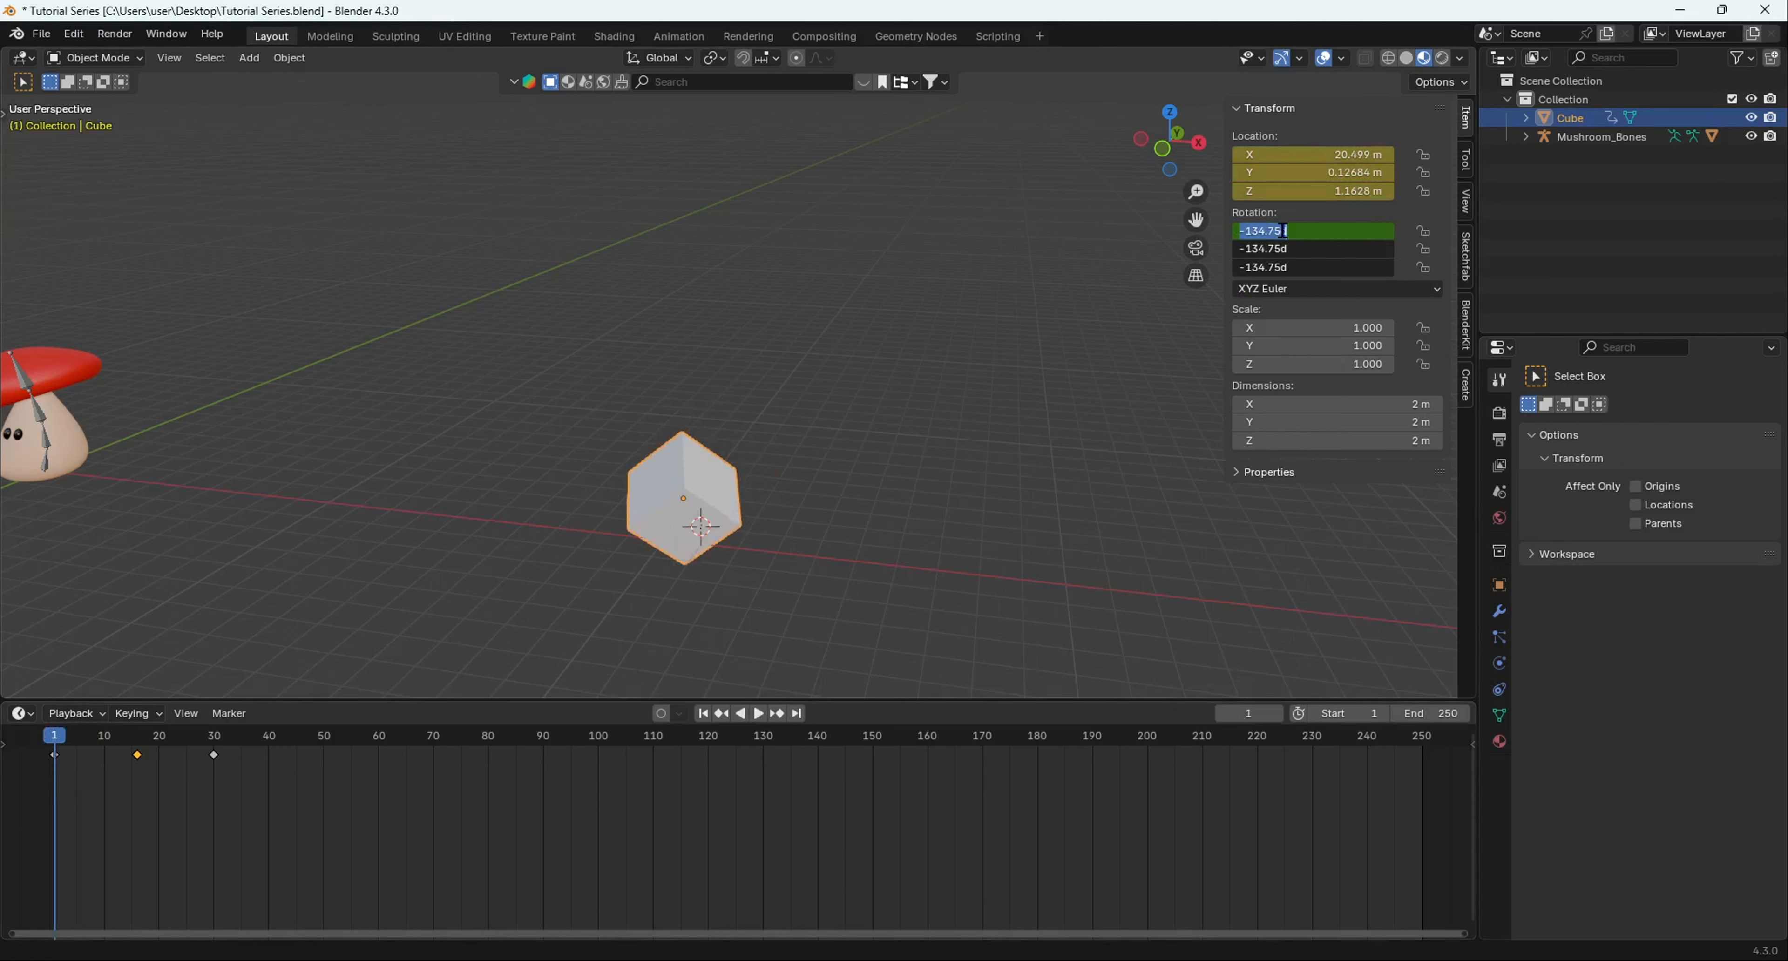
{"action": "type", "text": "0"}
{"action": "key", "text": "Return"}
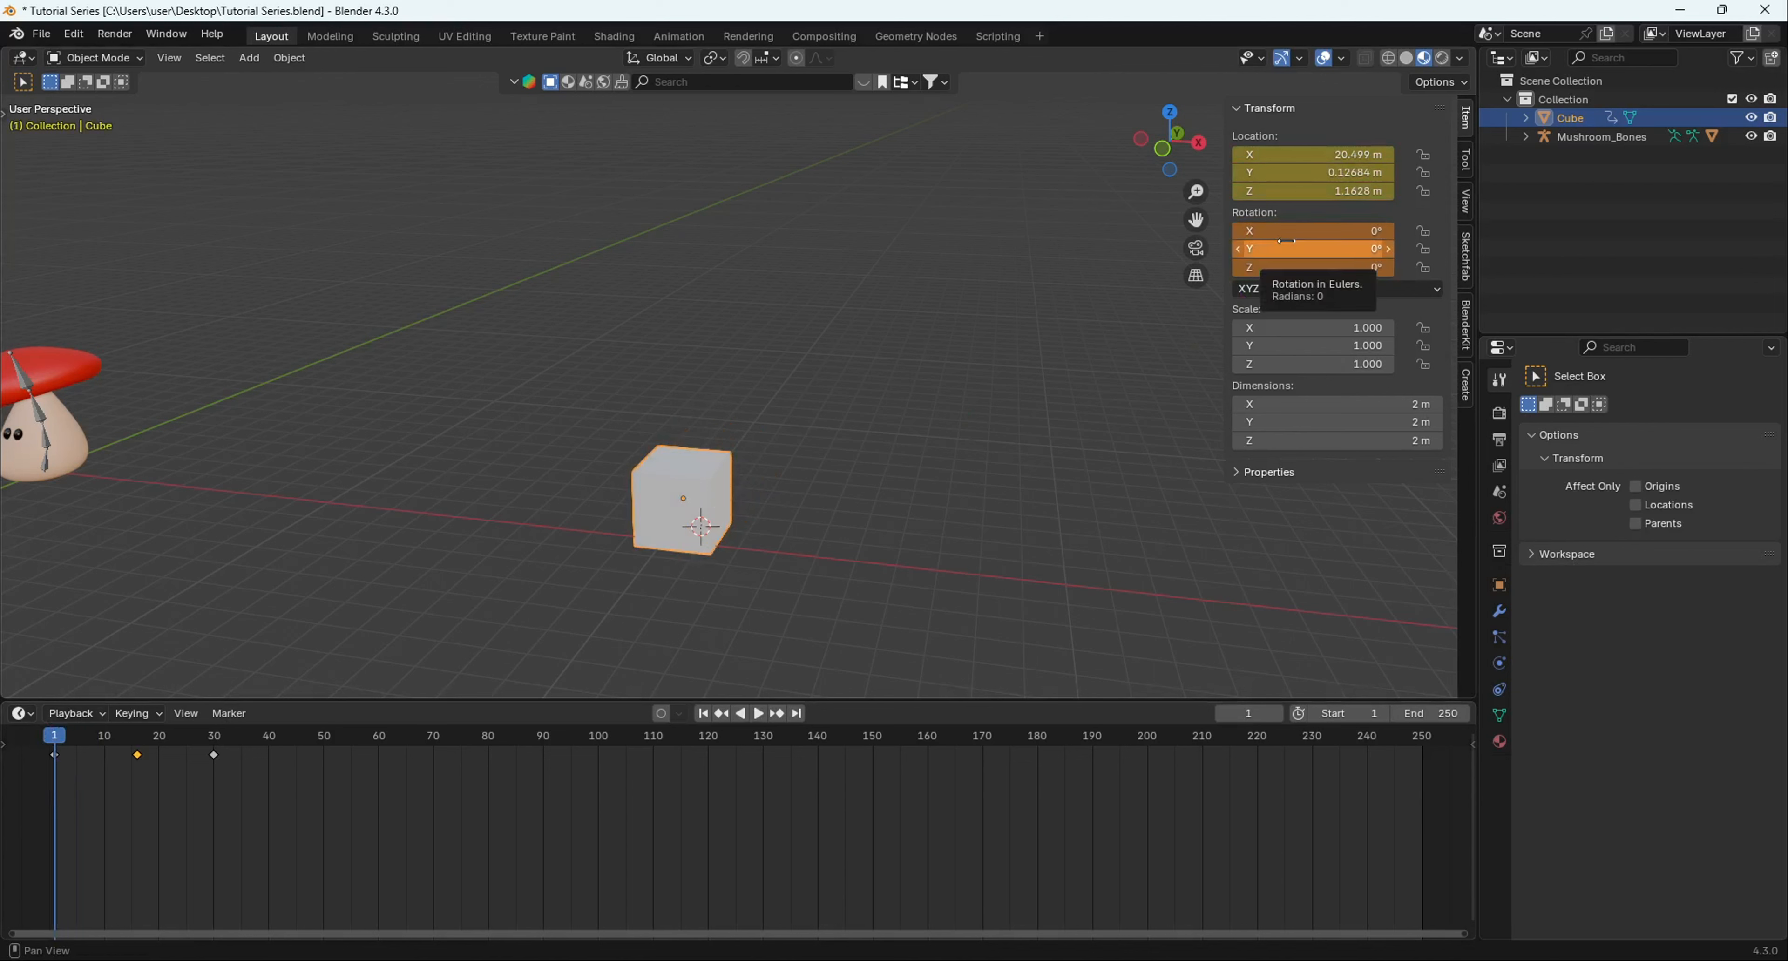
{"action": "key", "text": "i"}
Step: Scrub through the animation and play it from the start to review the combined movement and rotation
{"action": "left_click_drag", "start_coordinate": [61, 737], "coordinate": [157, 739]}
{"action": "left_click_drag", "start_coordinate": [96, 746], "coordinate": [31, 781]}
{"action": "left_click", "coordinate": [31, 784]}
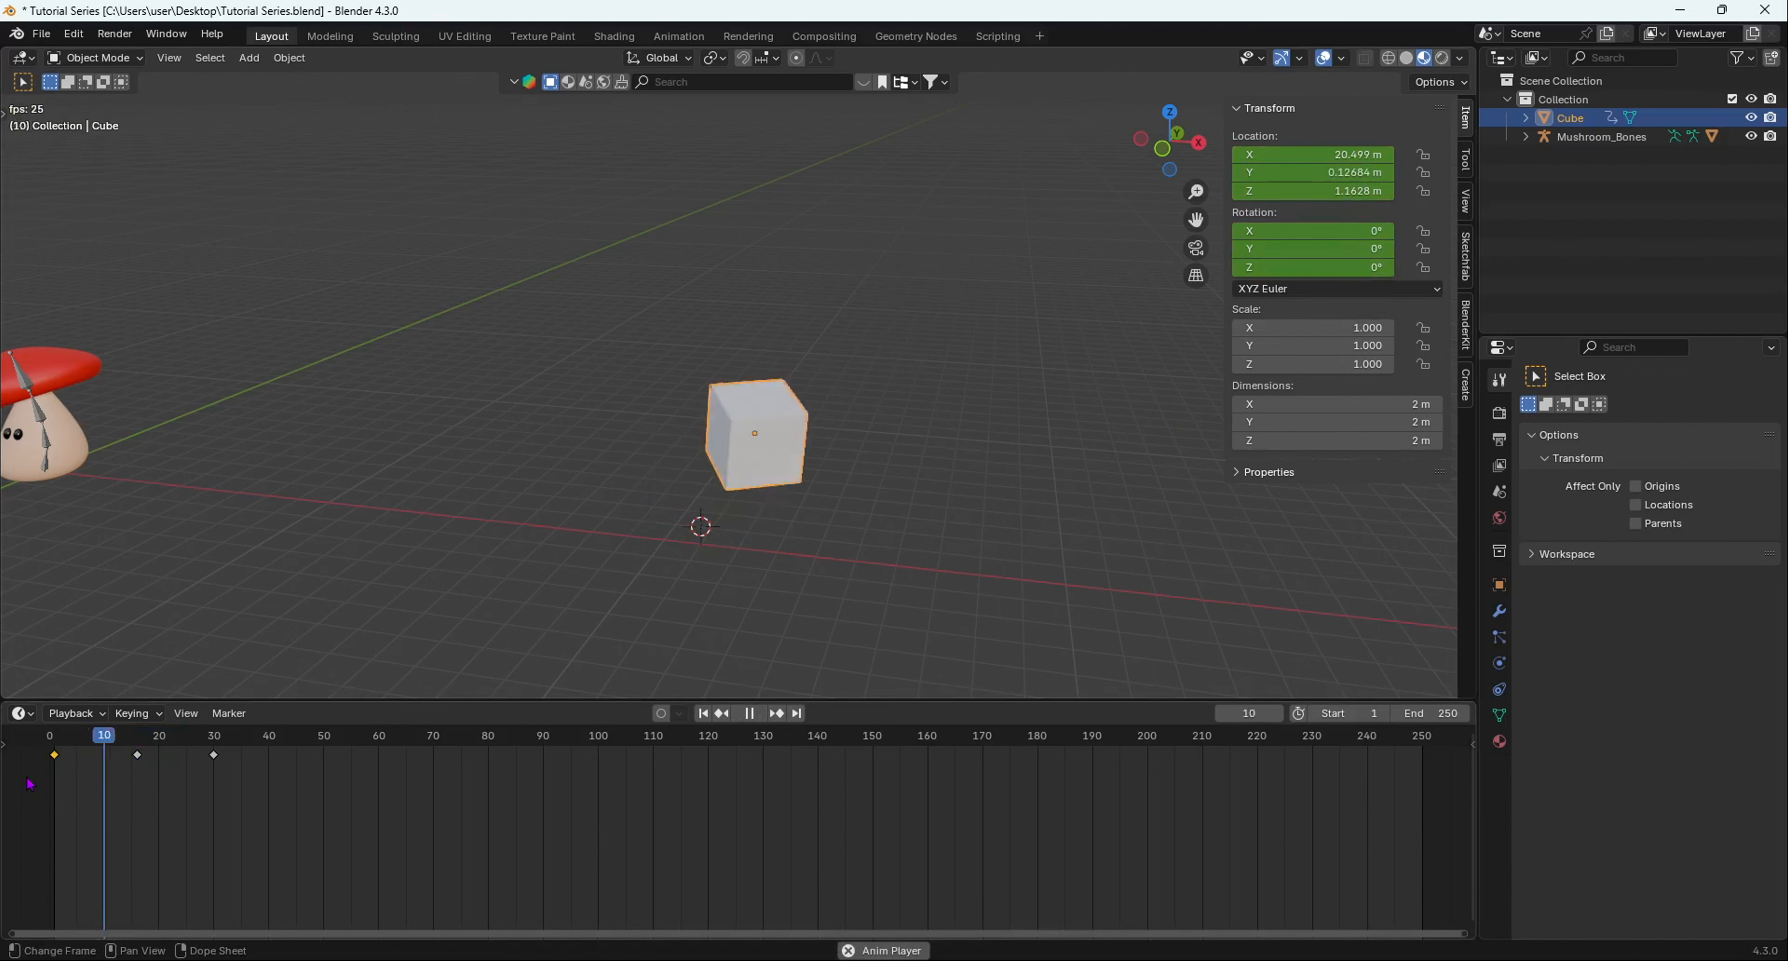
{"action": "key", "text": "space"}
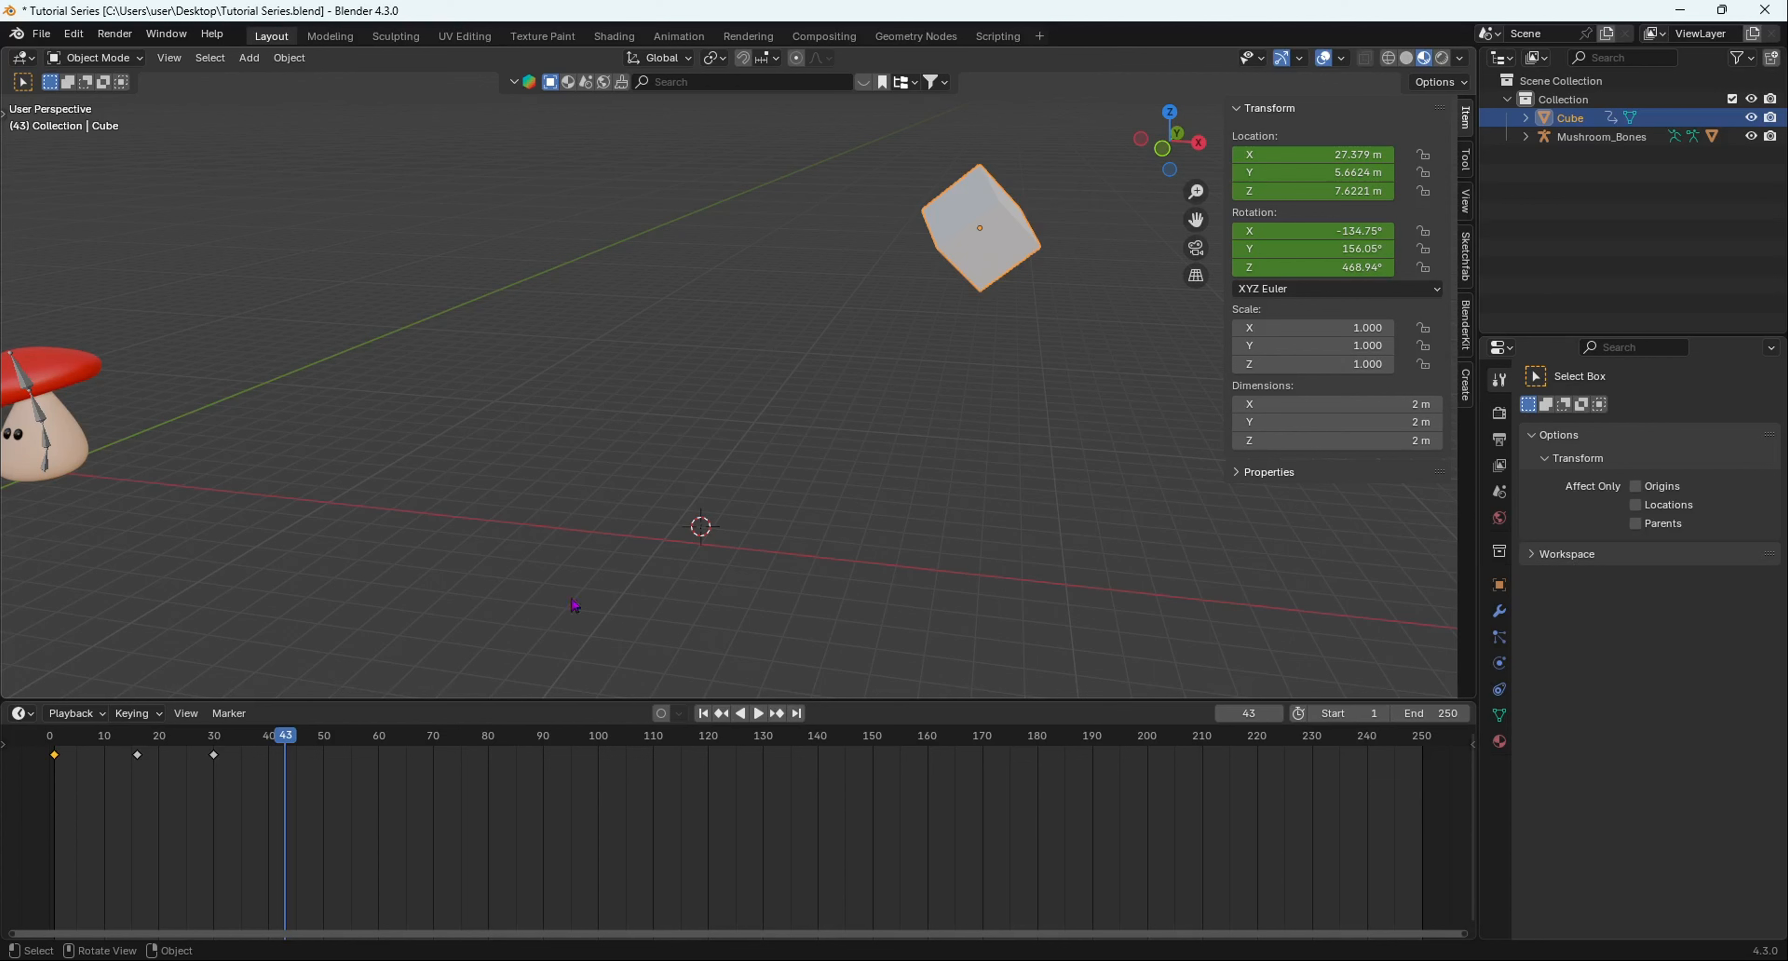
Step: Delete all of the cube's keyframes and return to frame 1
{"action": "left_click_drag", "start_coordinate": [195, 758], "coordinate": [59, 753]}
{"action": "key", "text": "x"}
{"action": "left_click", "coordinate": [77, 787]}
{"action": "key", "text": "space"}
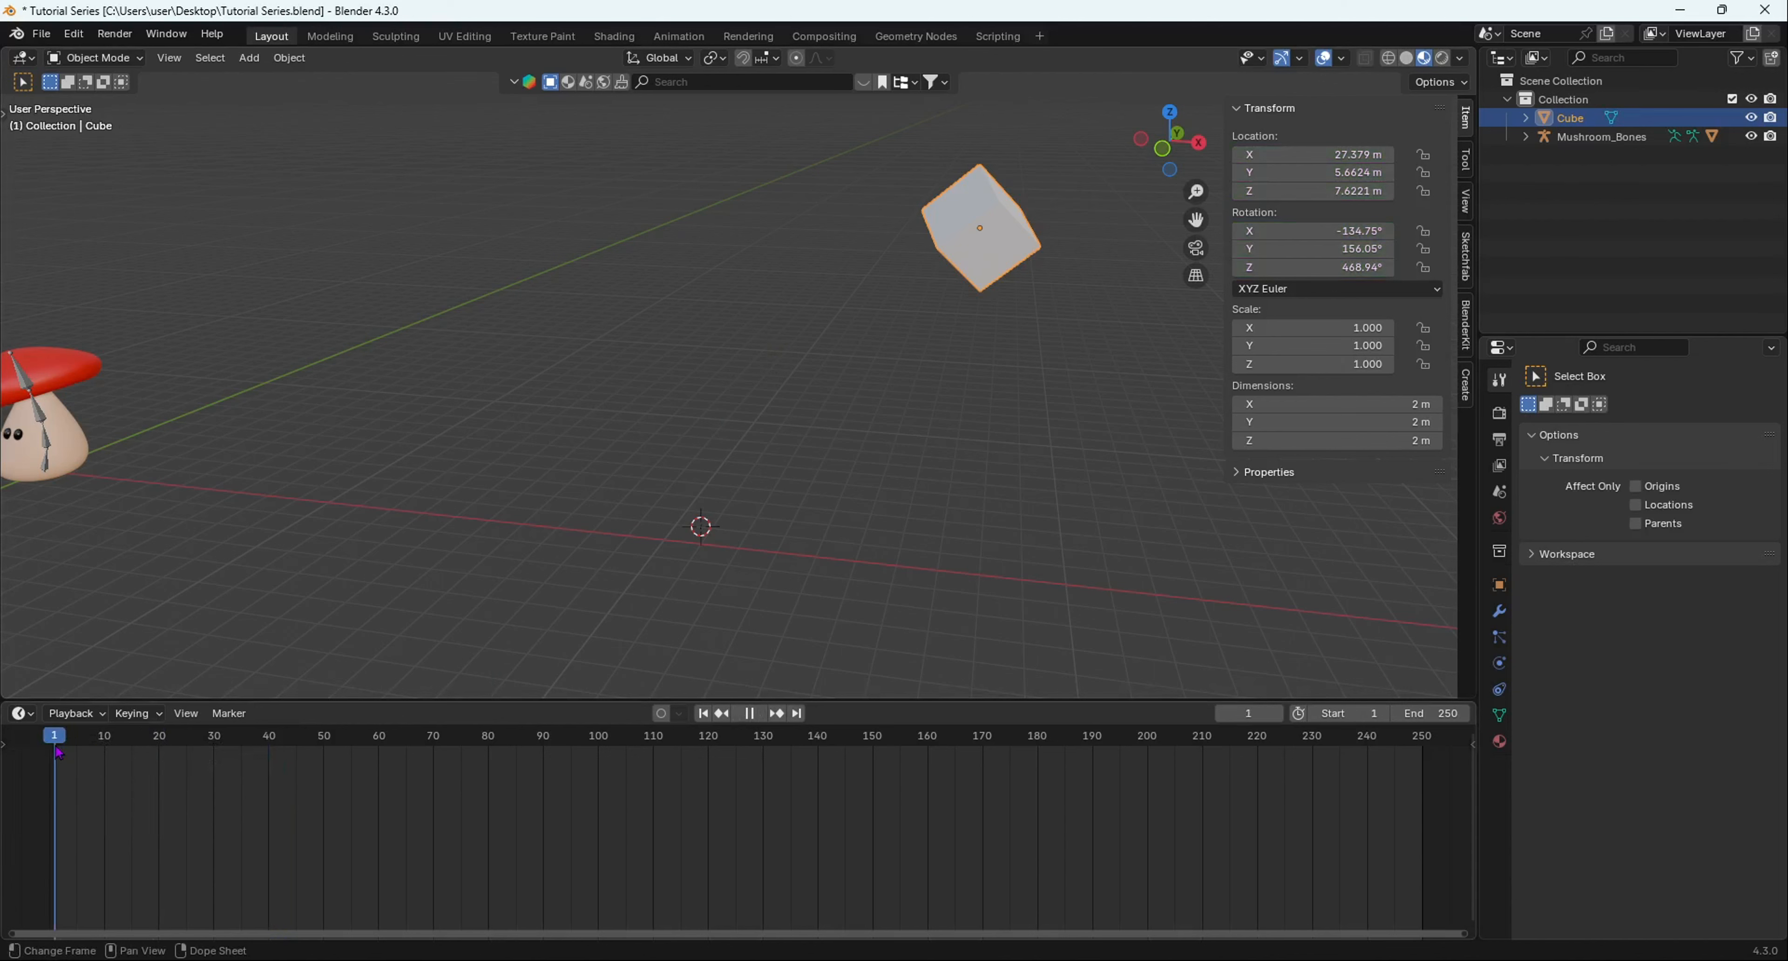
Step: Insert a keyframe for the cube's location, rotation and scale at frame 1
{"action": "key", "text": "i"}
{"action": "middle_click_drag", "start_coordinate": [850, 384], "coordinate": [905, 423]}
{"action": "middle_click_drag", "start_coordinate": [787, 454], "coordinate": [1060, 333]}
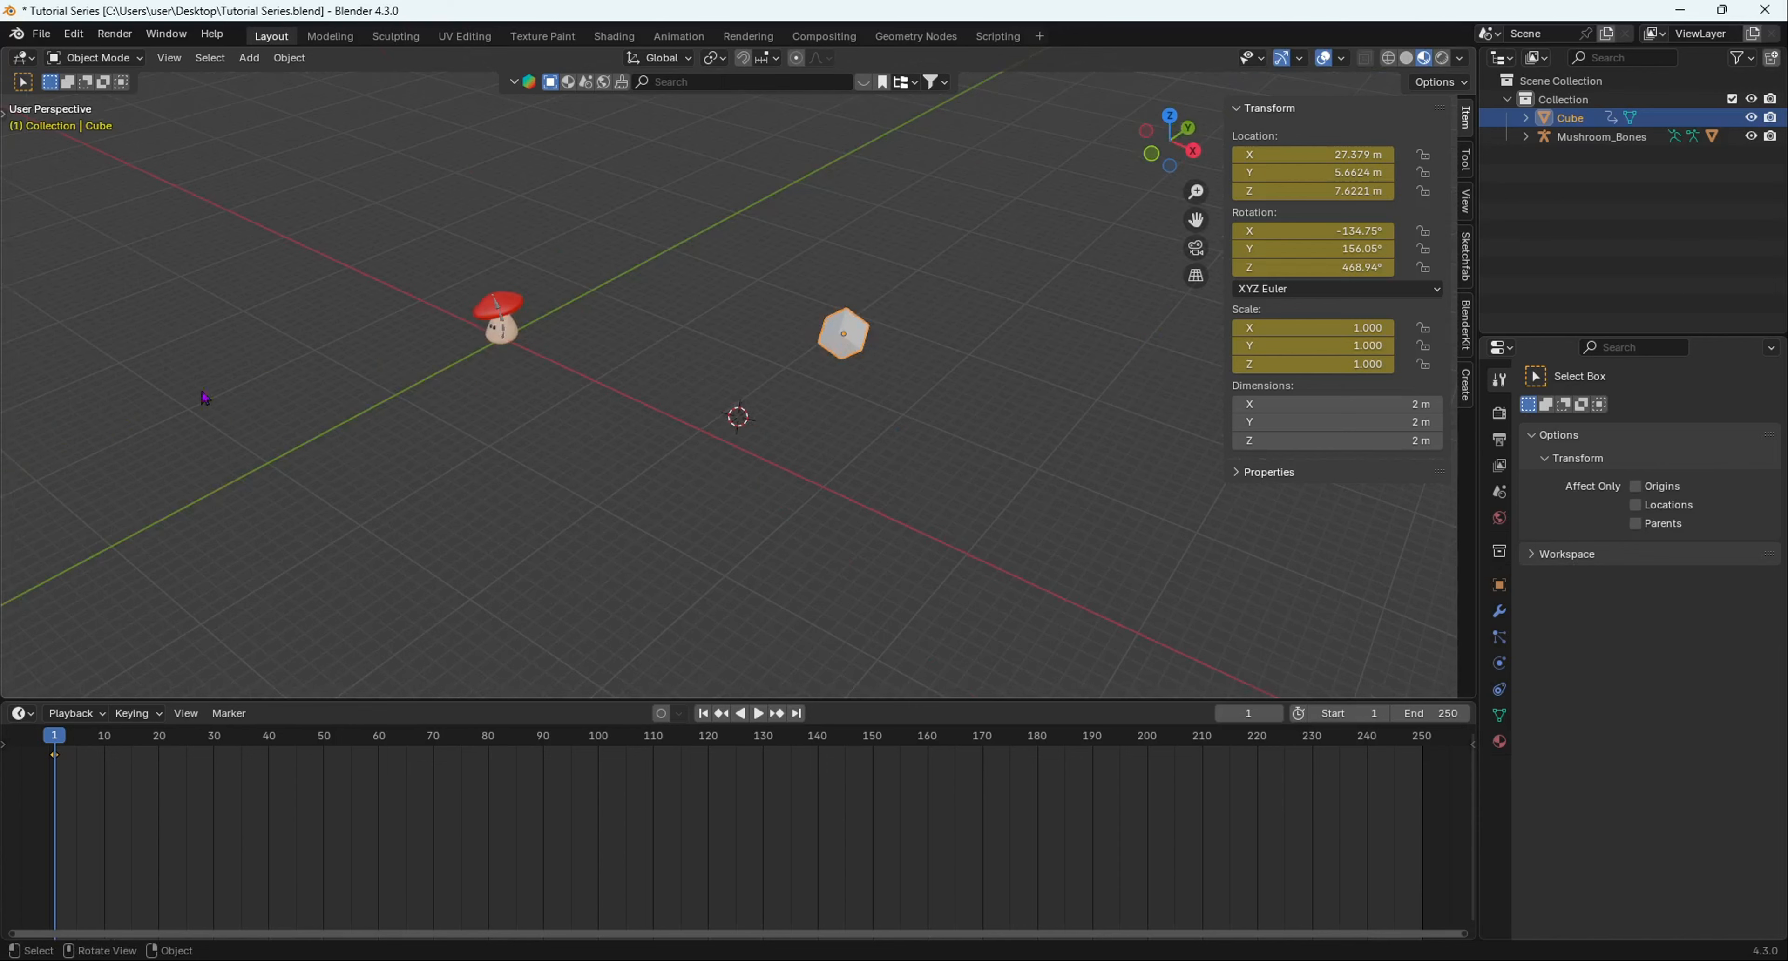
Step: At frame 50, scale the cube to about 2.59, move it to about X 16.85, Y 9.87, Z -0.28 m and keyframe all transforms
{"action": "left_click_drag", "start_coordinate": [55, 740], "coordinate": [341, 772]}
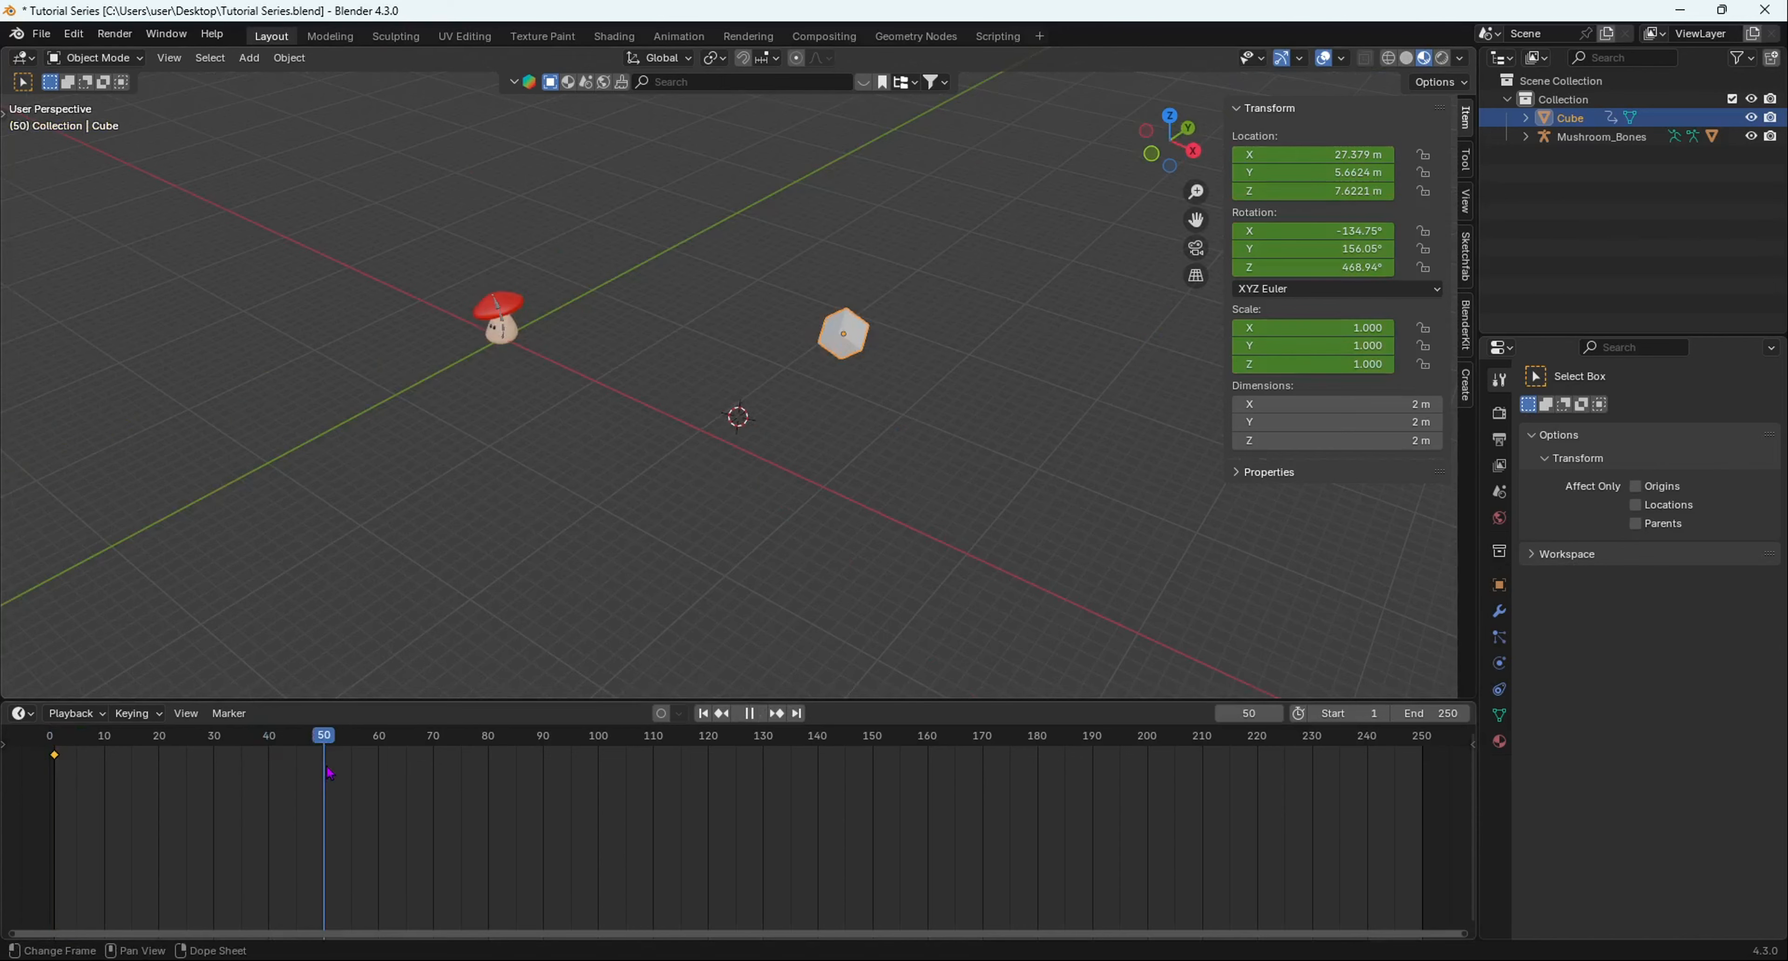
{"action": "middle_click_drag", "start_coordinate": [677, 367], "coordinate": [831, 386]}
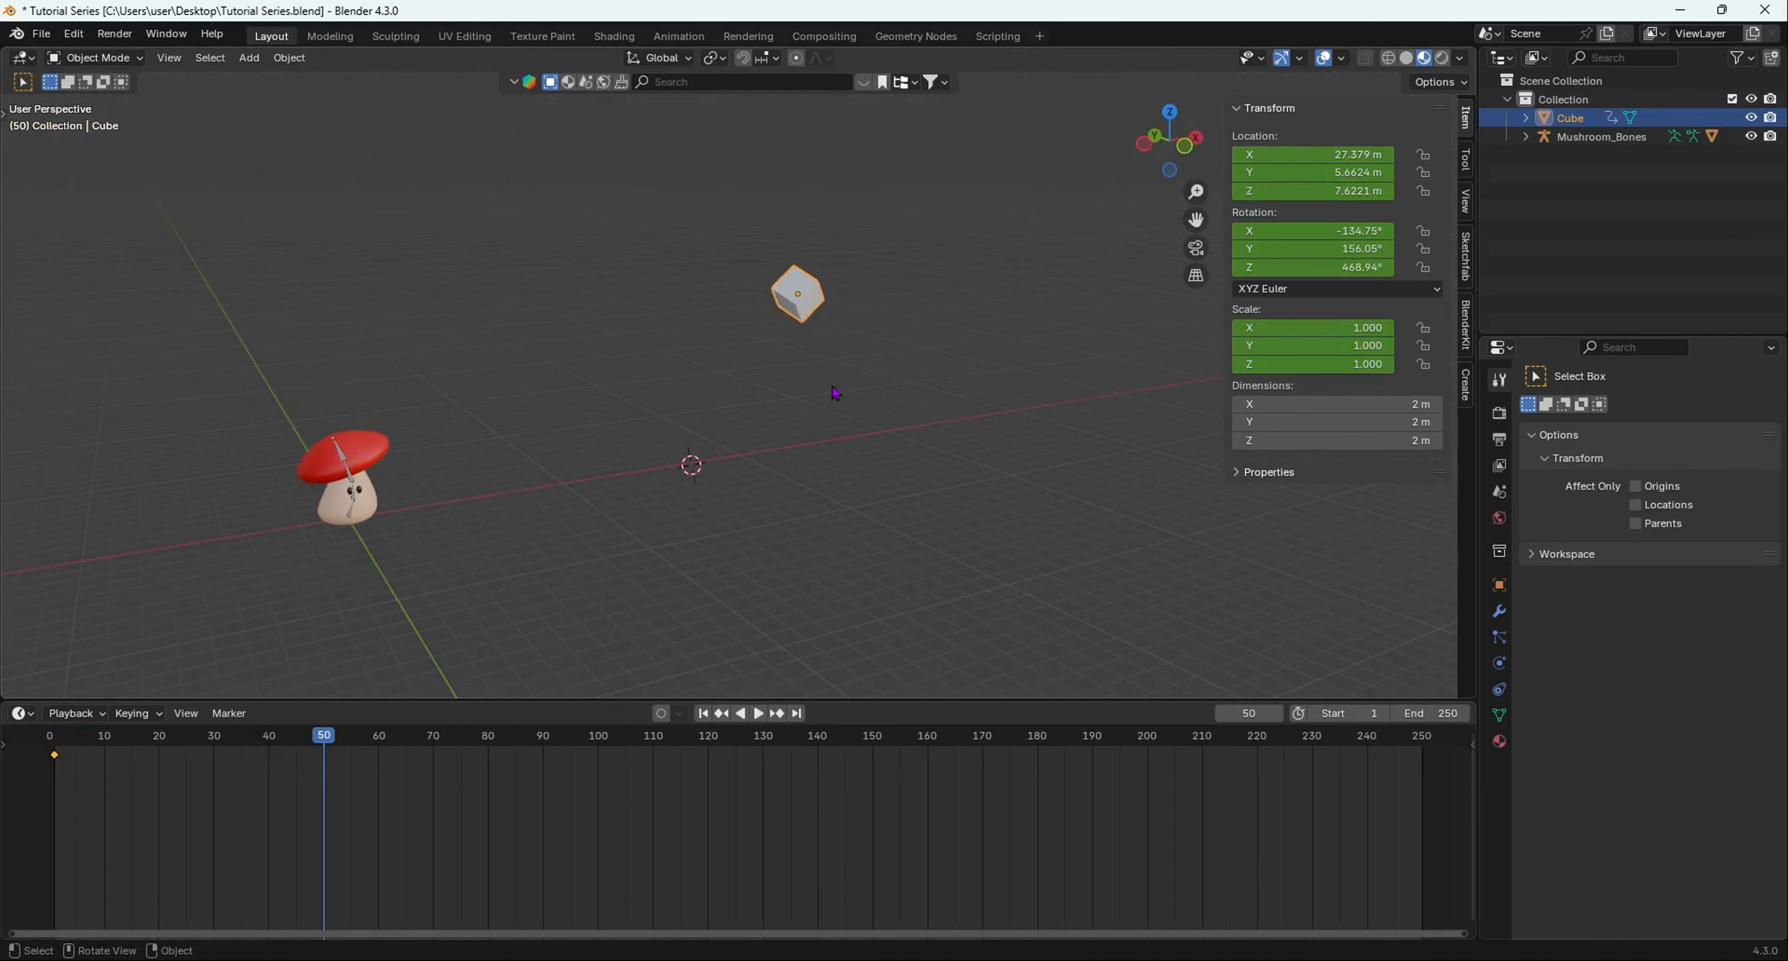
{"action": "key", "text": "s"}
{"action": "left_click", "coordinate": [995, 455]}
{"action": "key", "text": "g"}
{"action": "left_click", "coordinate": [785, 518]}
{"action": "scroll", "coordinate": [749, 511], "scroll_direction": "up", "scroll_amount": 3}
{"action": "middle_click_drag", "start_coordinate": [726, 509], "coordinate": [694, 491]}
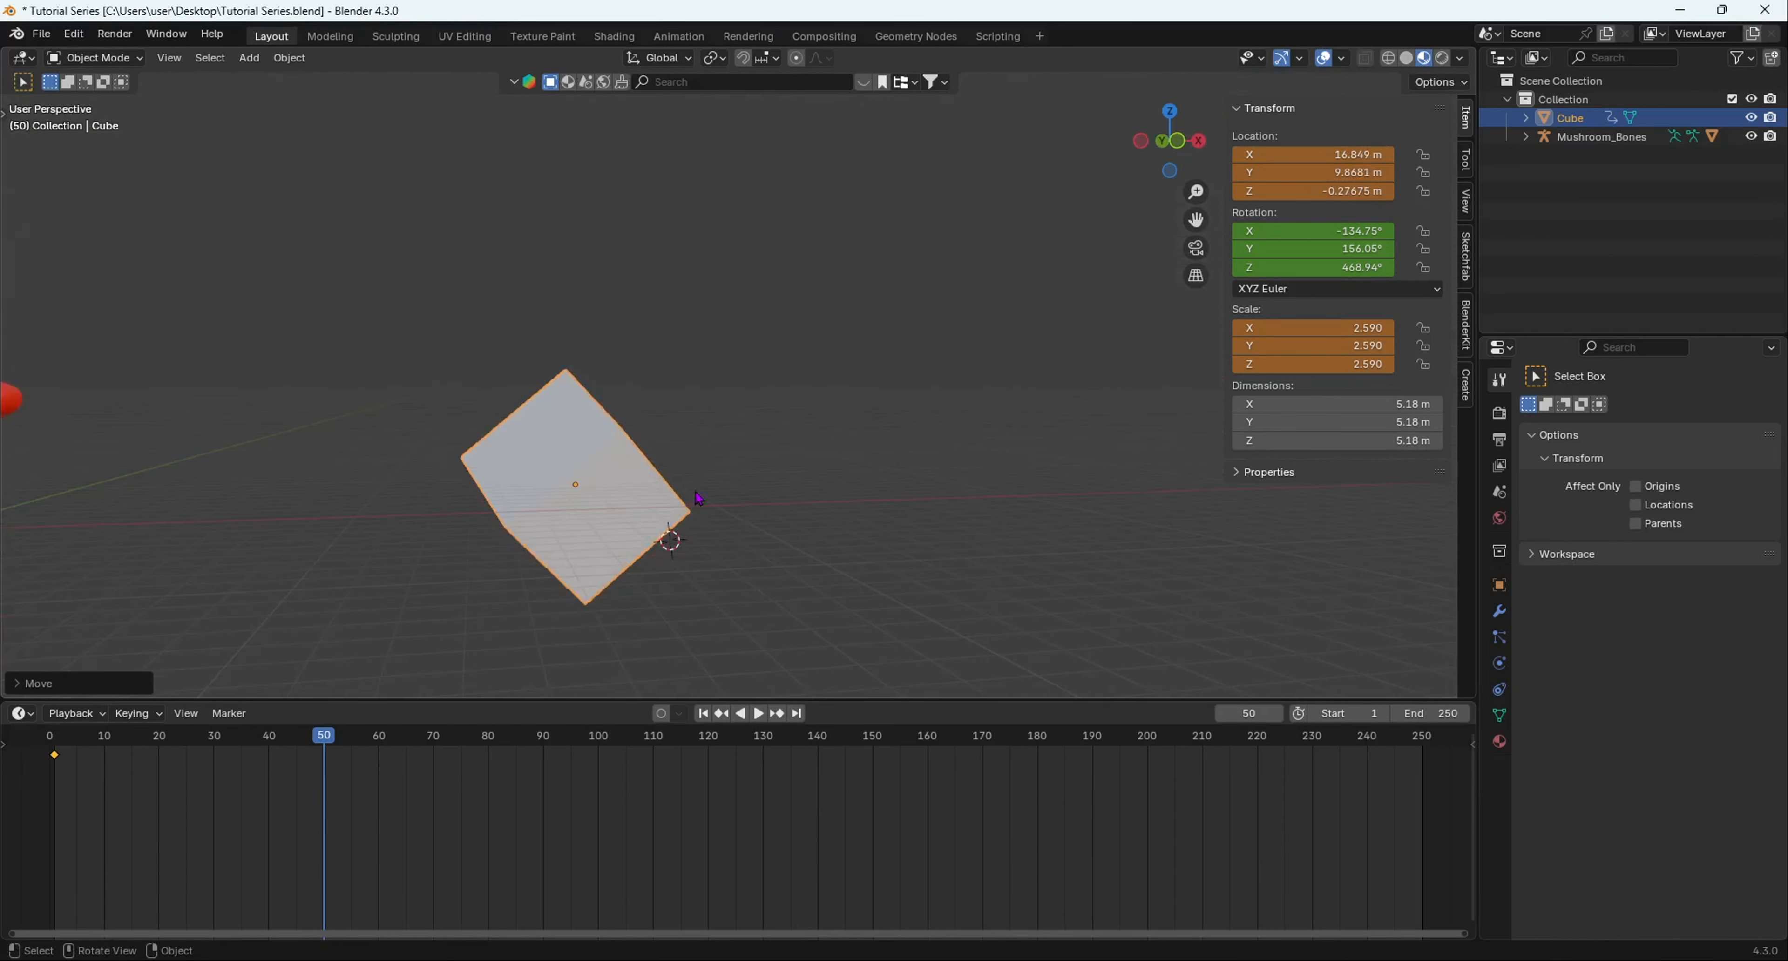
{"action": "key", "text": "i"}
Step: Play the animation from frame 1 to review the cube's movement and scaling, and scrub back to the start
{"action": "left_click_drag", "start_coordinate": [324, 743], "coordinate": [54, 738]}
{"action": "key", "text": "space"}
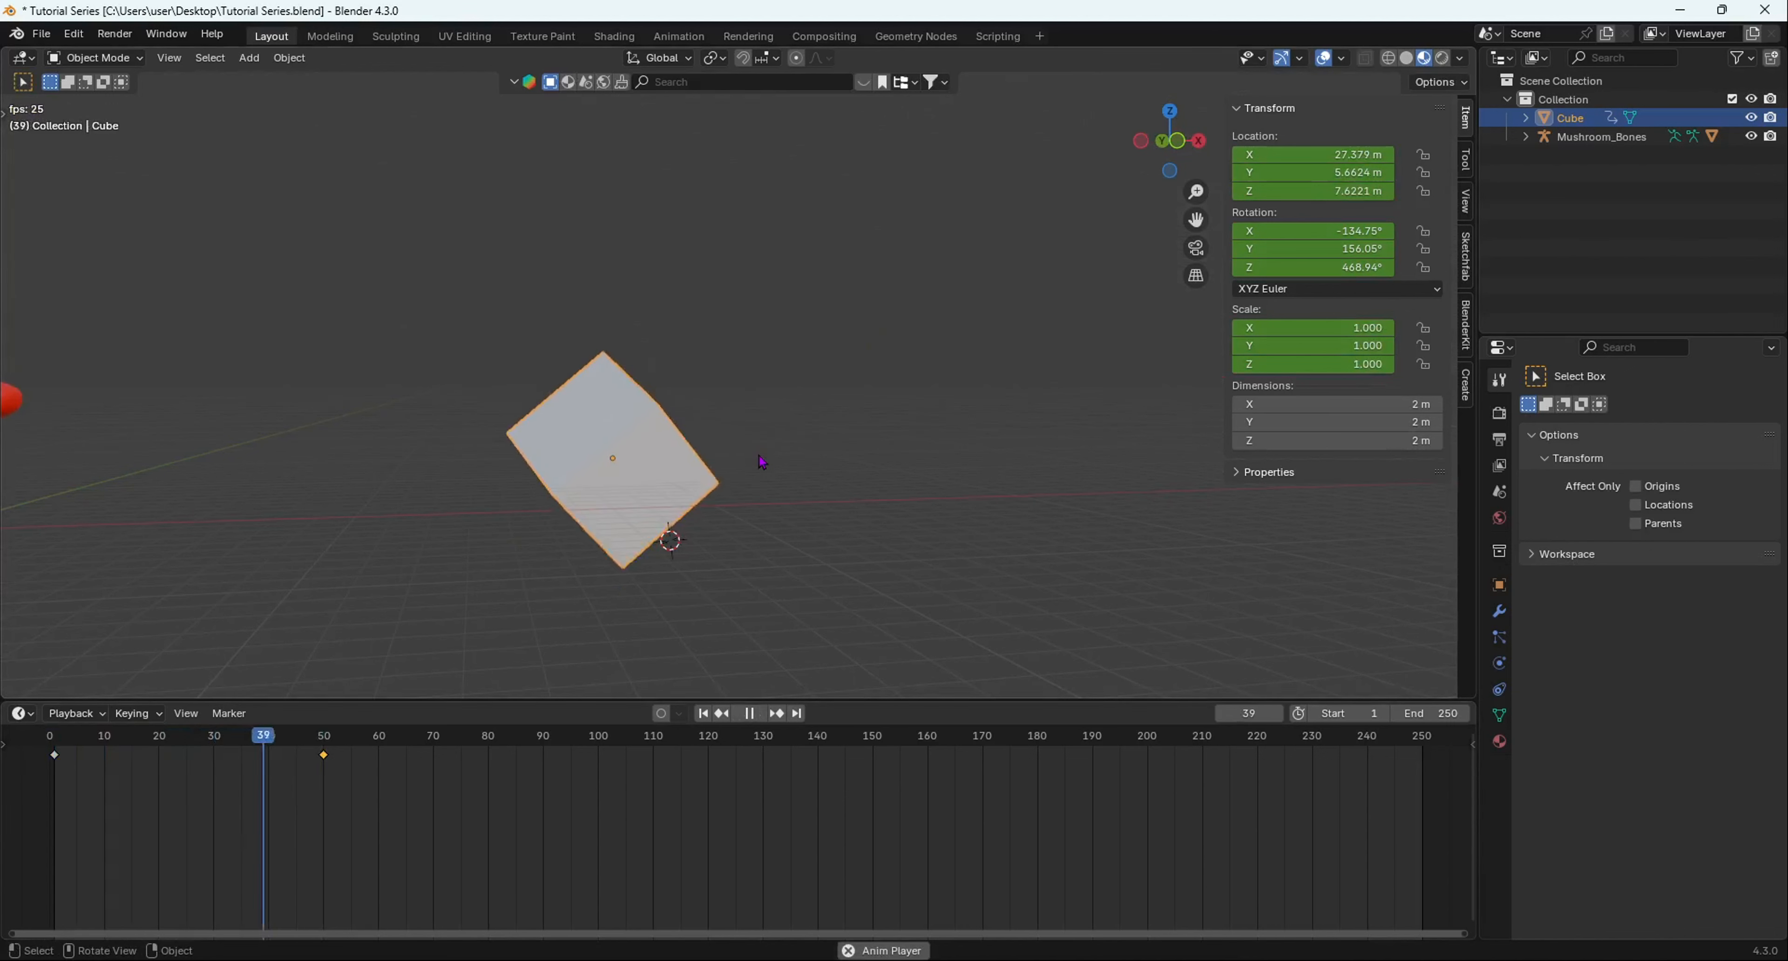
{"action": "key", "text": "space"}
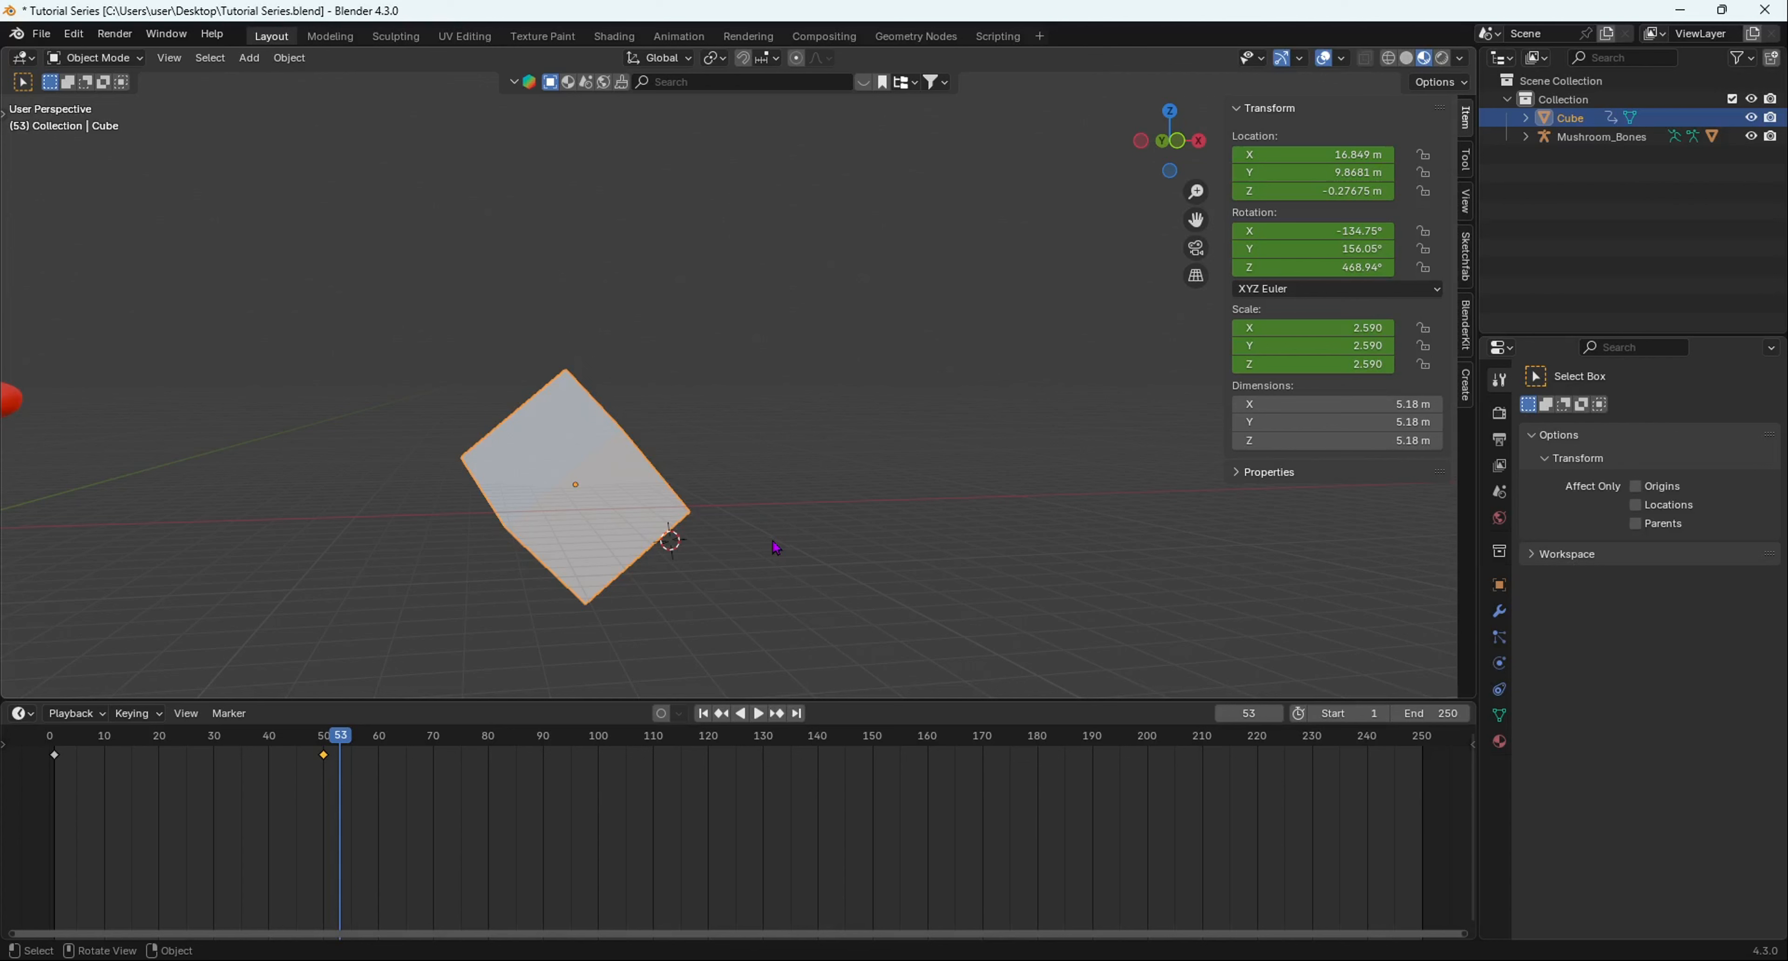
{"action": "left_click_drag", "start_coordinate": [333, 744], "coordinate": [60, 763]}
Step: Clear the cube's two keyframes from the timeline
{"action": "left_click_drag", "start_coordinate": [396, 781], "coordinate": [28, 746]}
{"action": "key", "text": "x"}
{"action": "left_click", "coordinate": [68, 752]}
{"action": "key", "text": "space"}
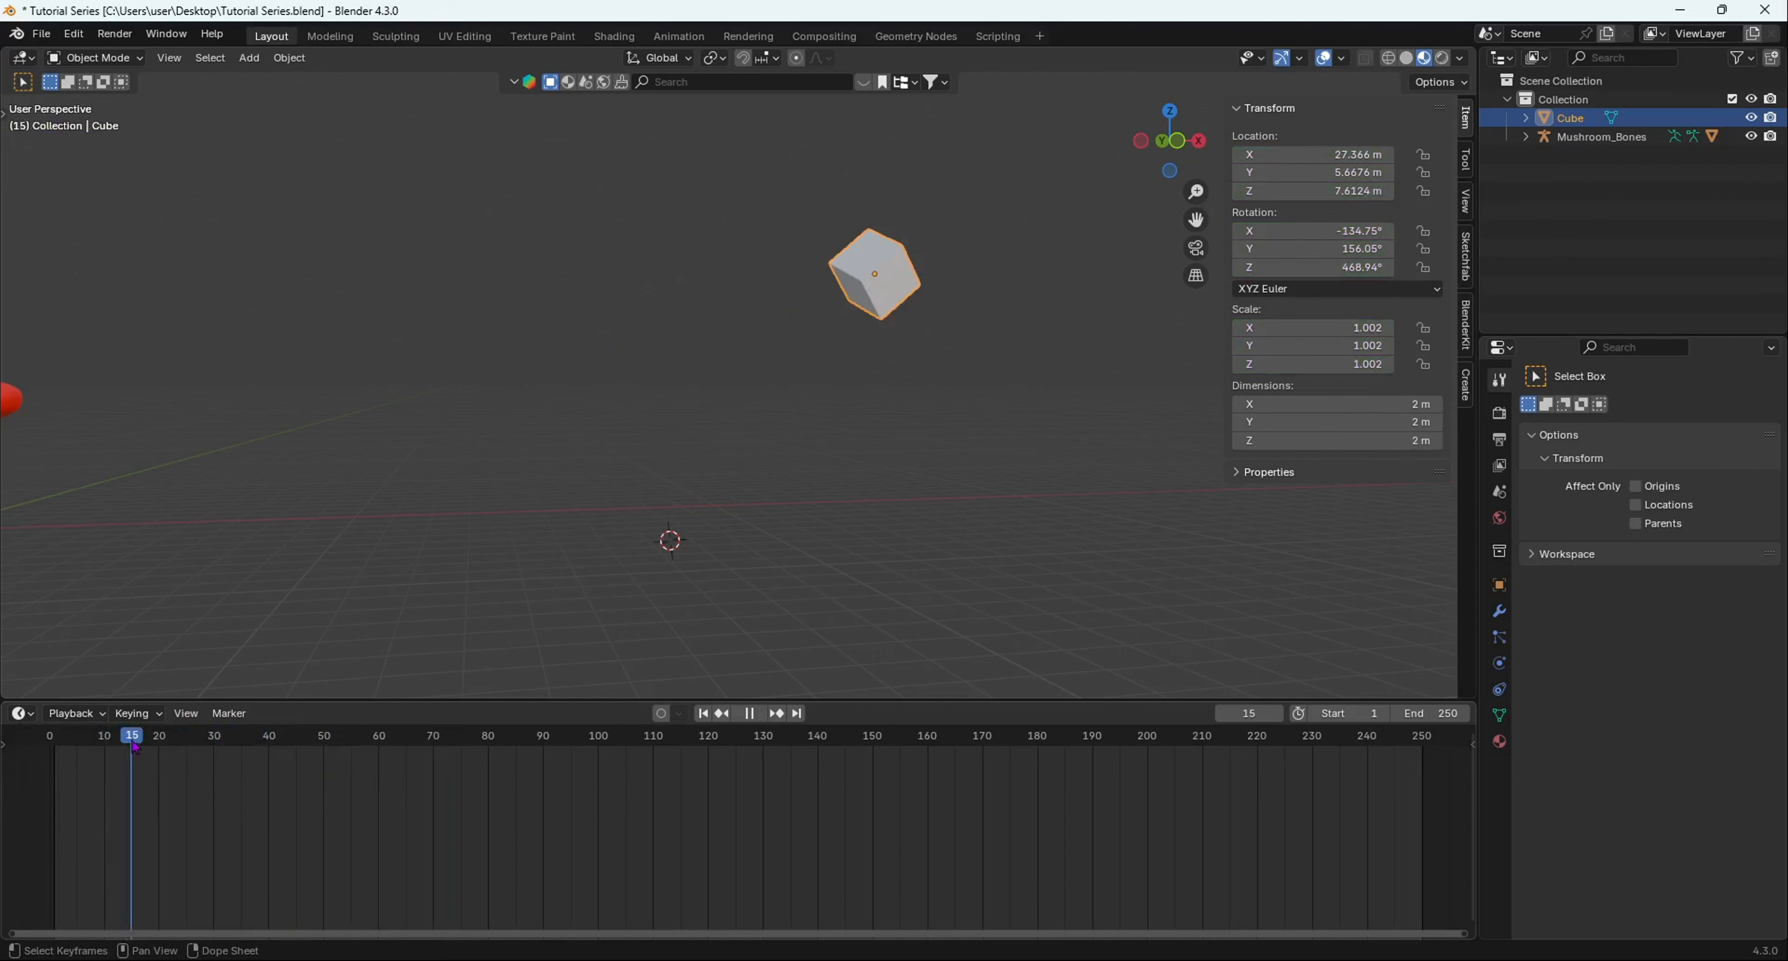
Step: Insert a keyframe for the cube's Location only at frame 1
{"action": "left_click", "coordinate": [53, 745]}
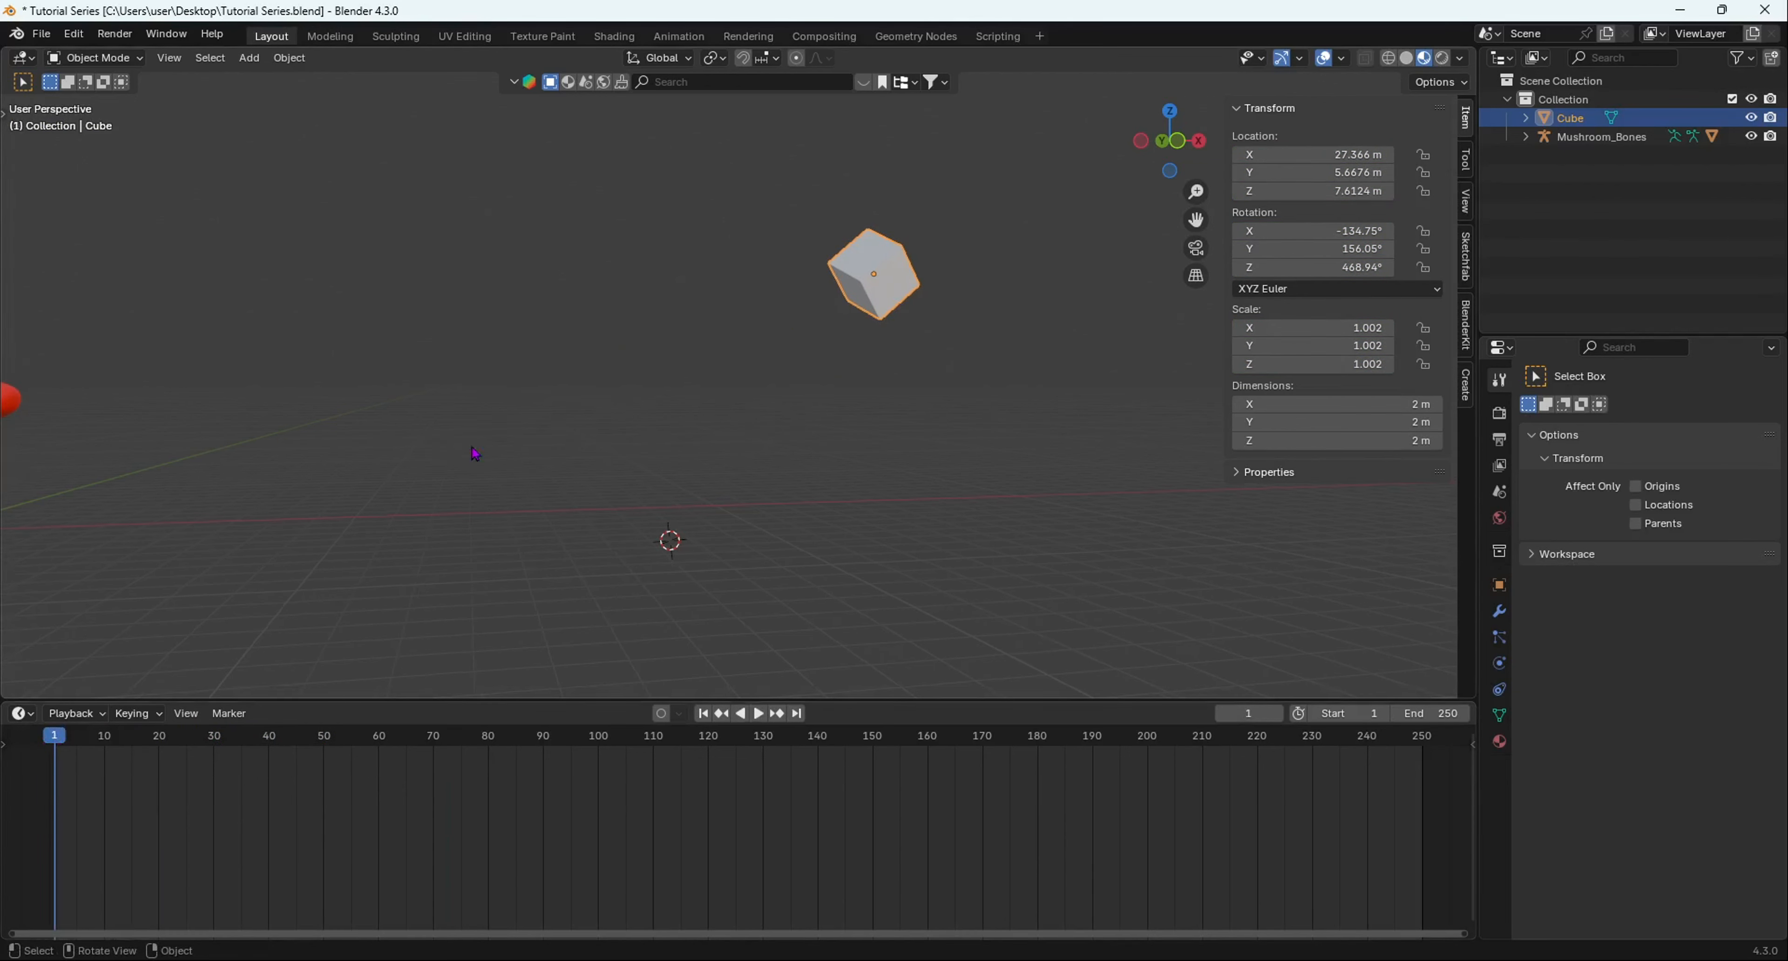
{"action": "key", "text": "k"}
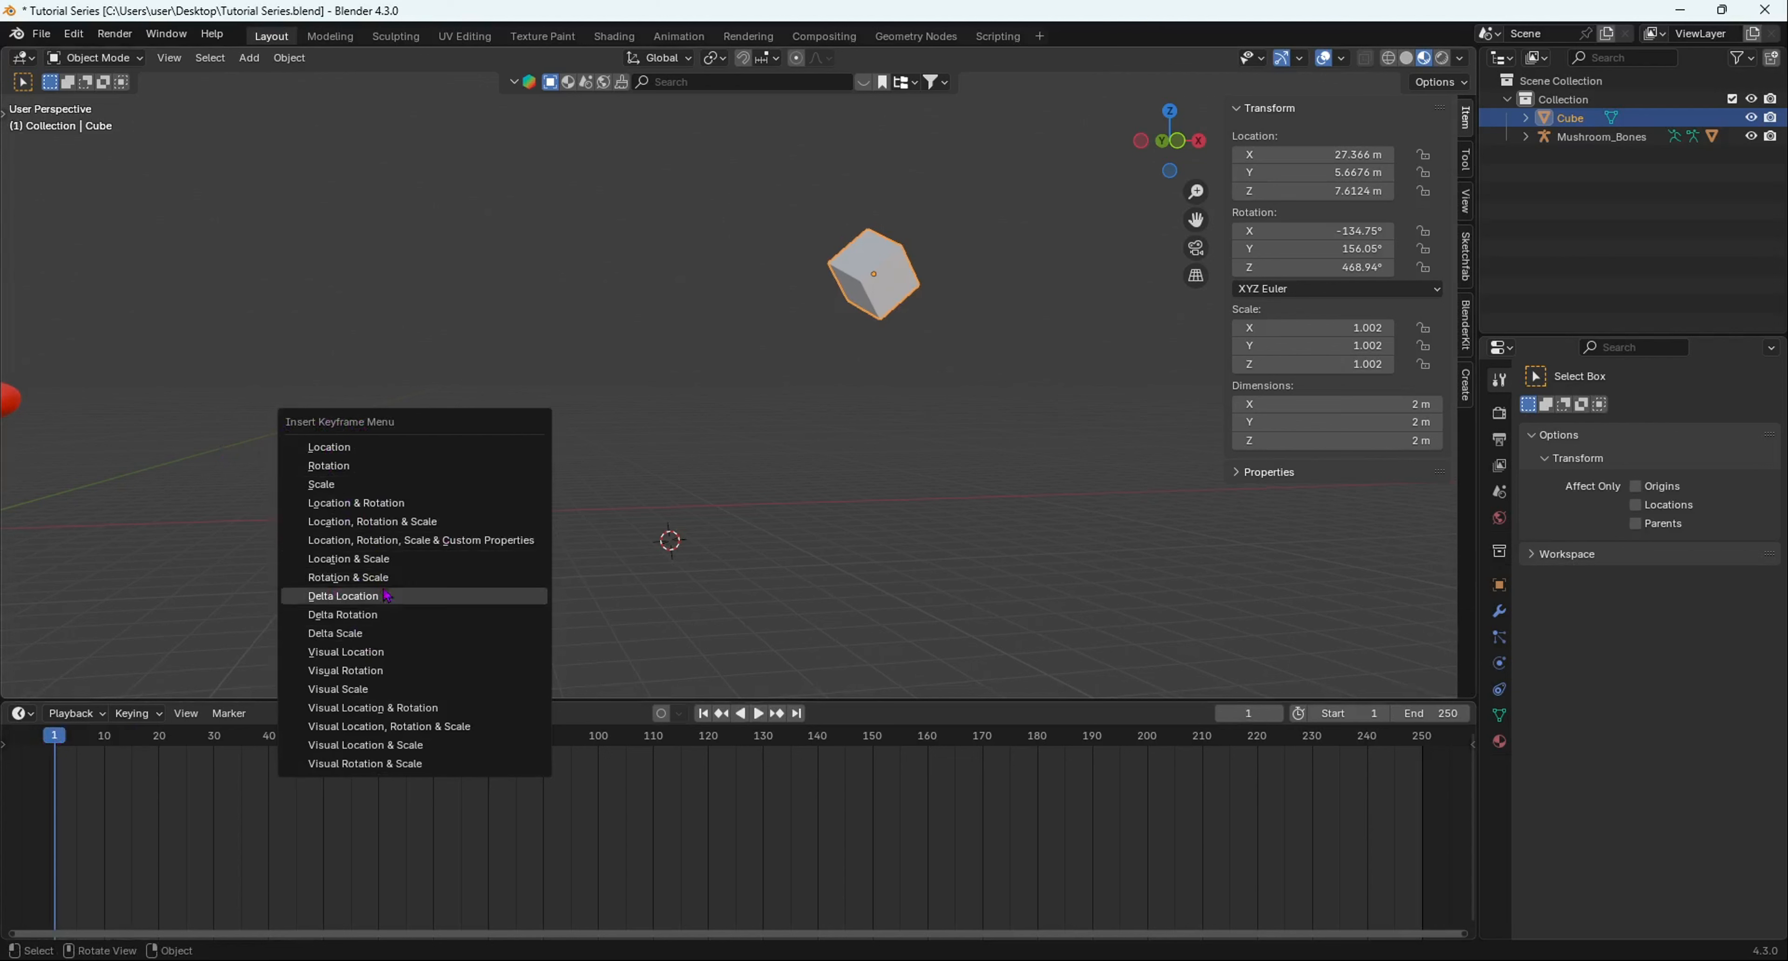
{"action": "left_click", "coordinate": [380, 446]}
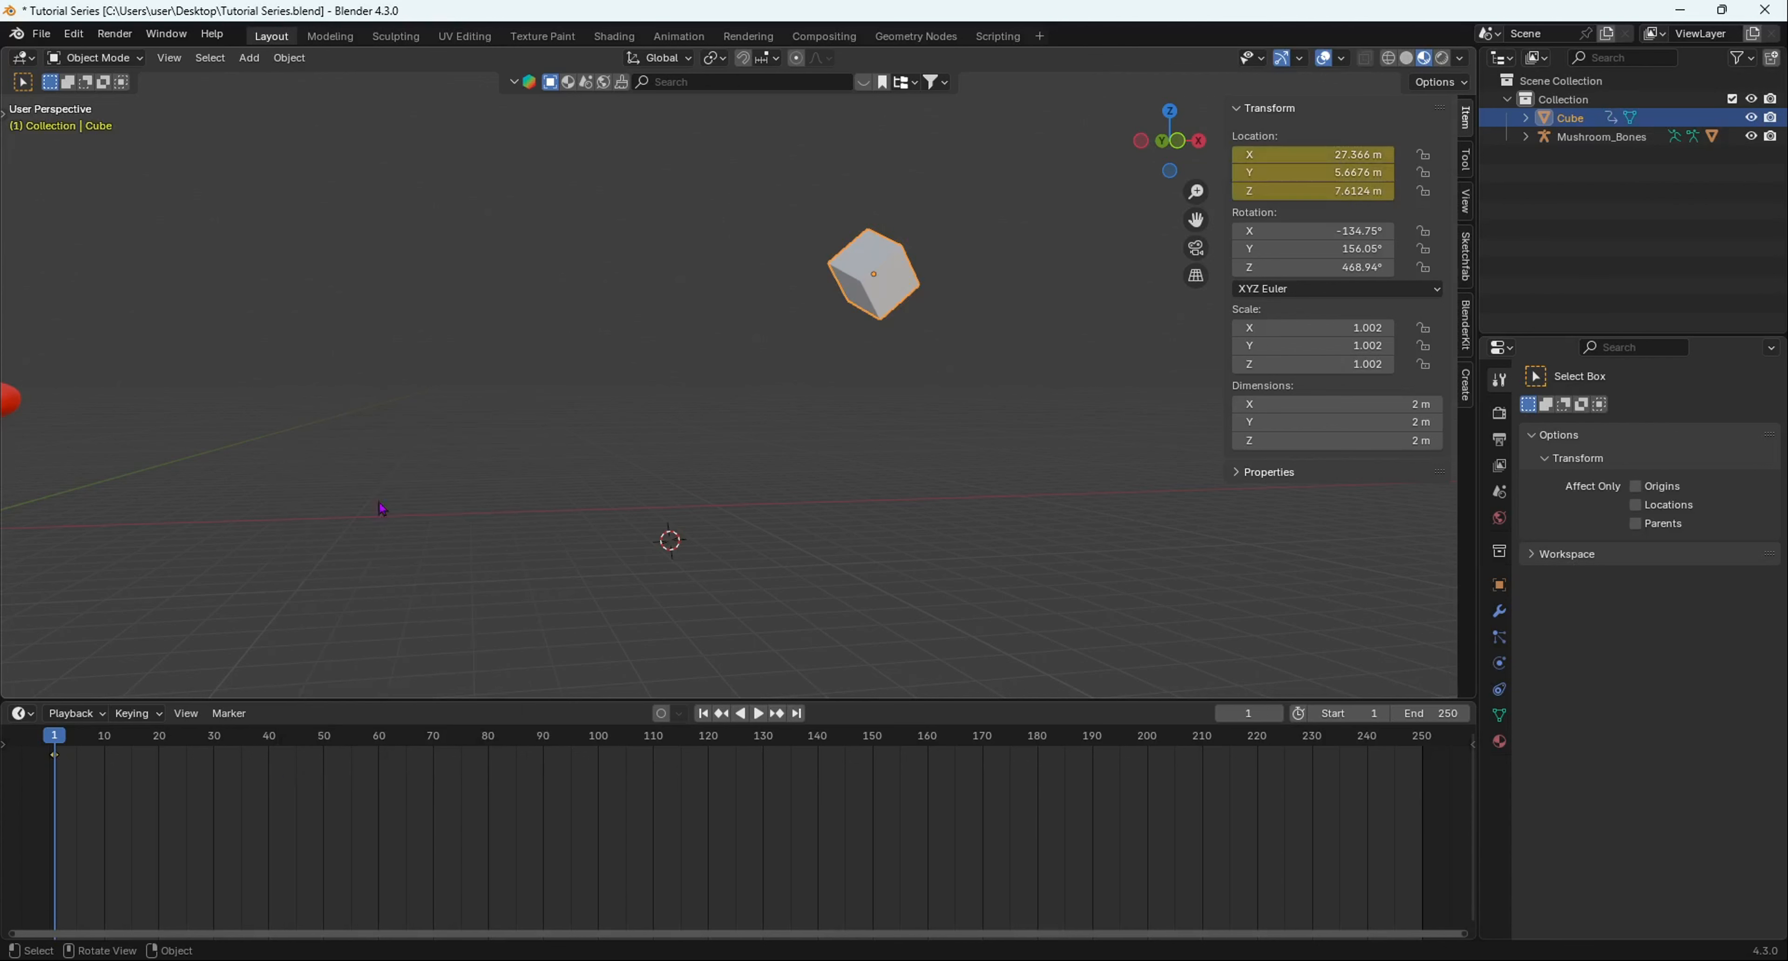
Step: At frame 52, move the cube to about X 9.48, Y 10.43, Z 2.98 m and insert a Location keyframe
{"action": "left_click_drag", "start_coordinate": [54, 736], "coordinate": [368, 734]}
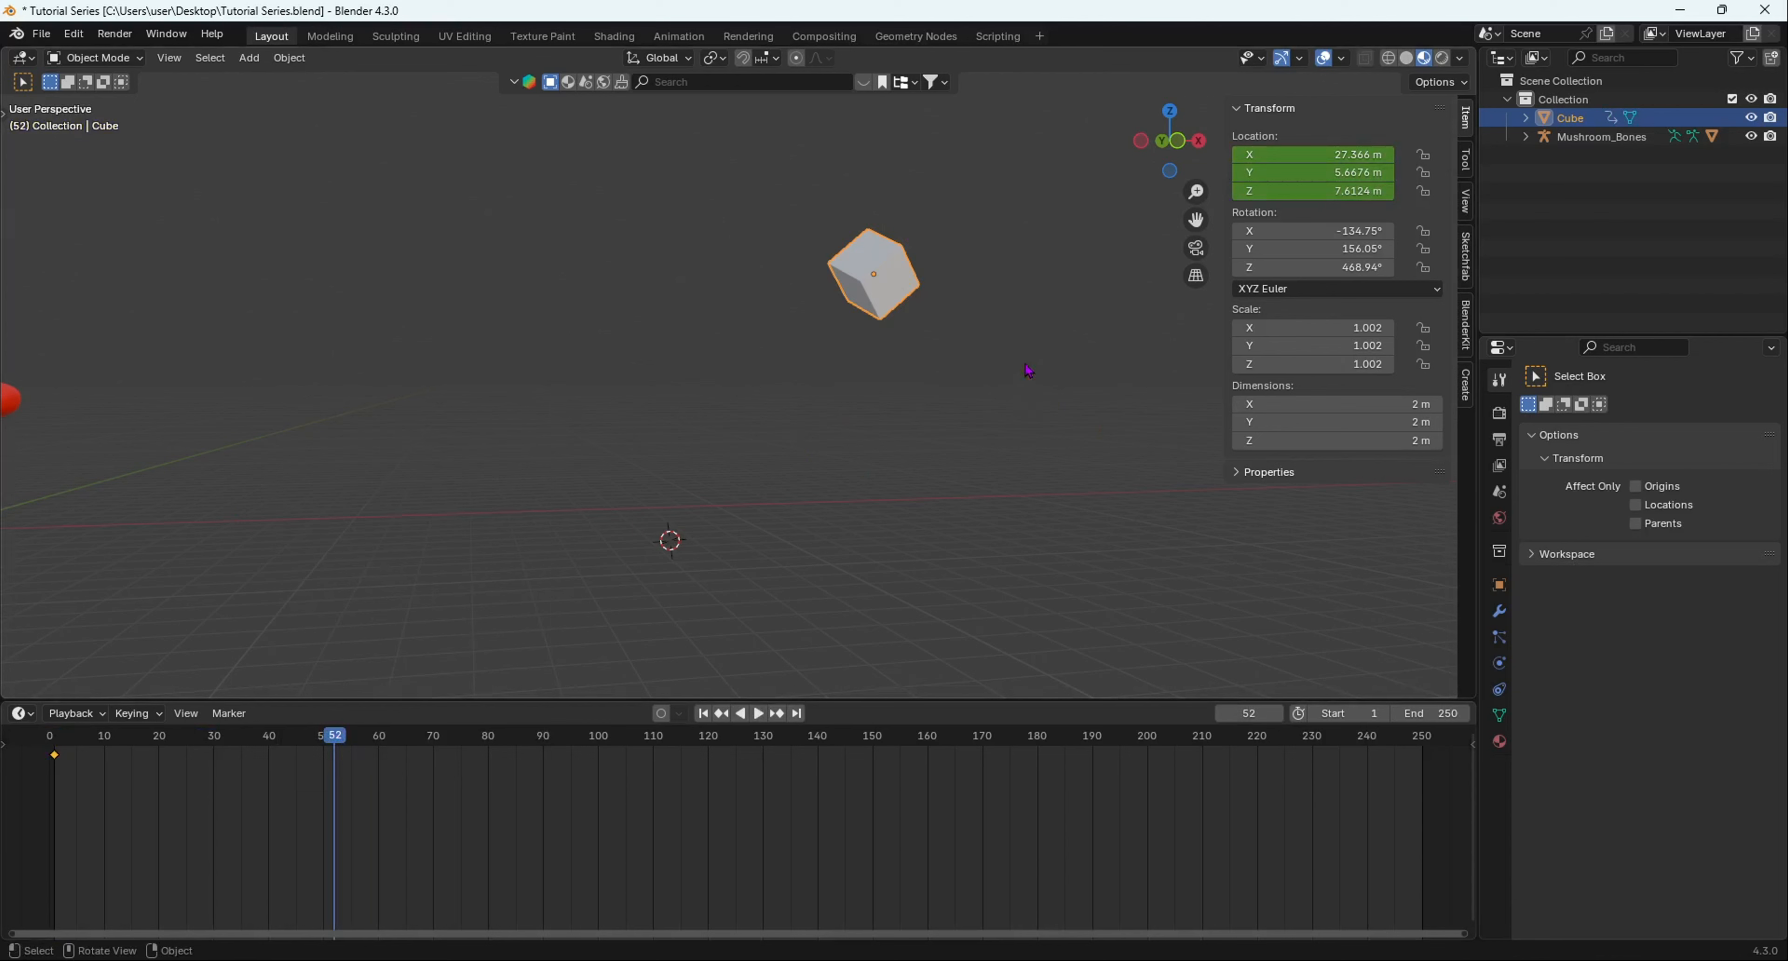
{"action": "key", "text": "g"}
{"action": "left_click", "coordinate": [564, 530]}
{"action": "key", "text": "k"}
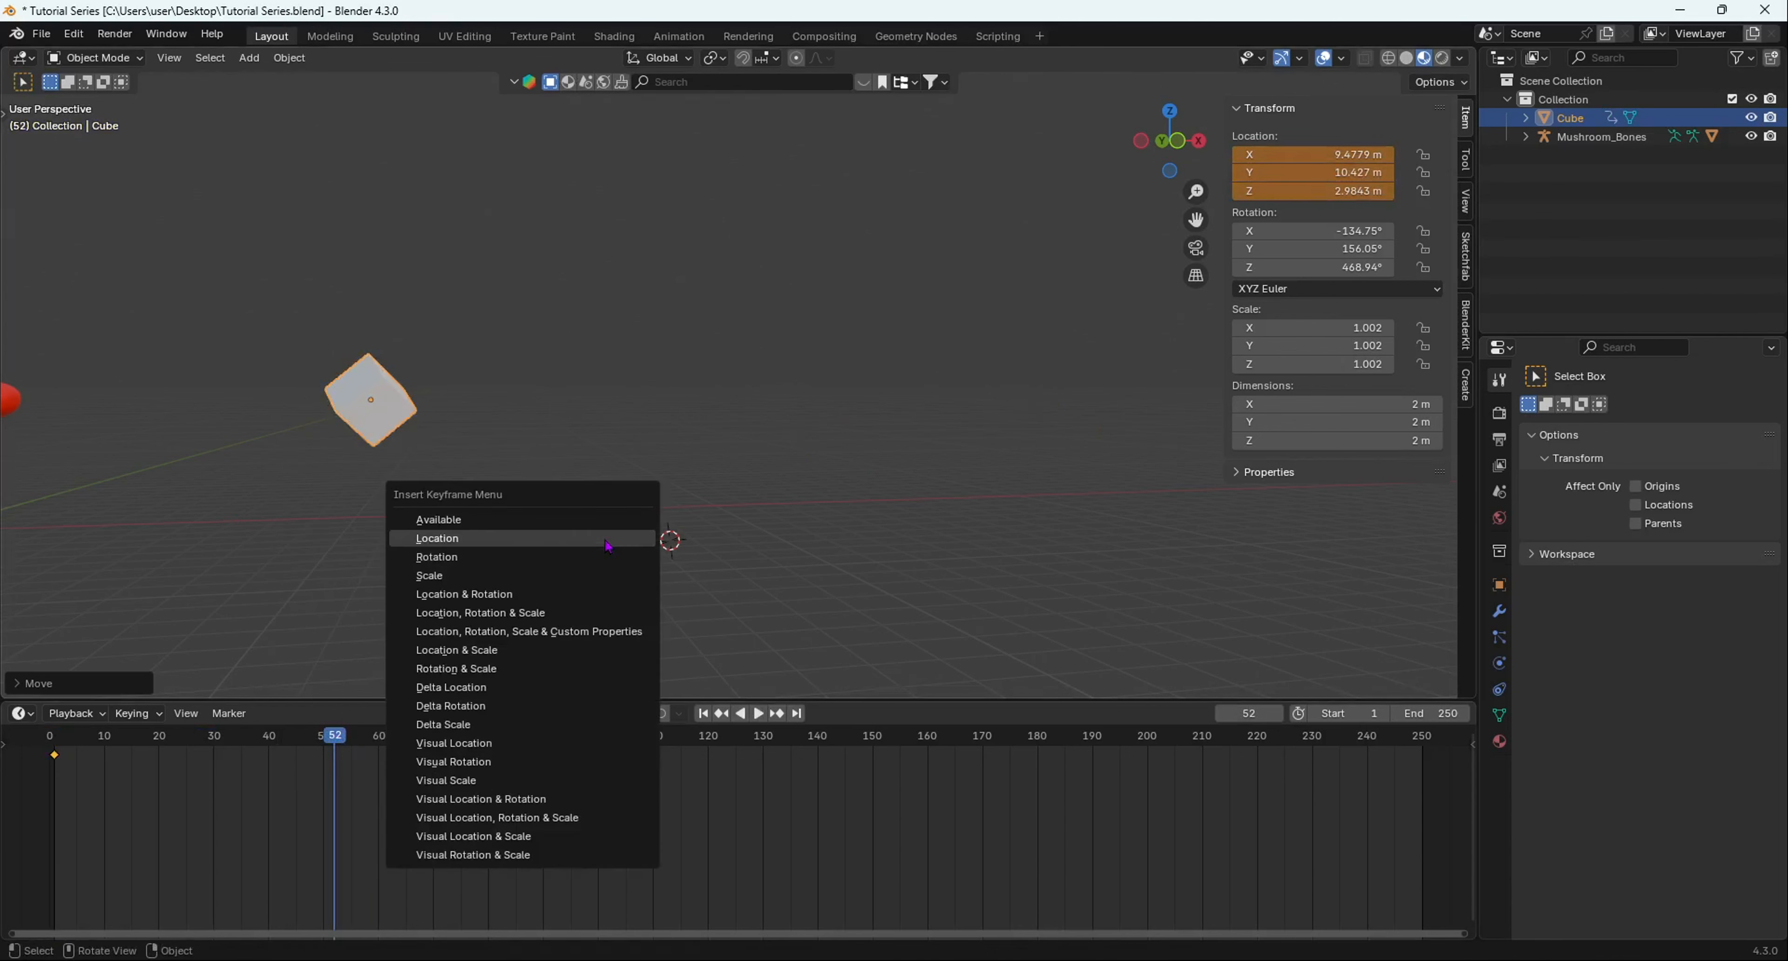
{"action": "left_click", "coordinate": [607, 544]}
Step: Play the animation from frame 1 to review the location-only movement
{"action": "left_click_drag", "start_coordinate": [335, 736], "coordinate": [52, 736]}
{"action": "key", "text": "space"}
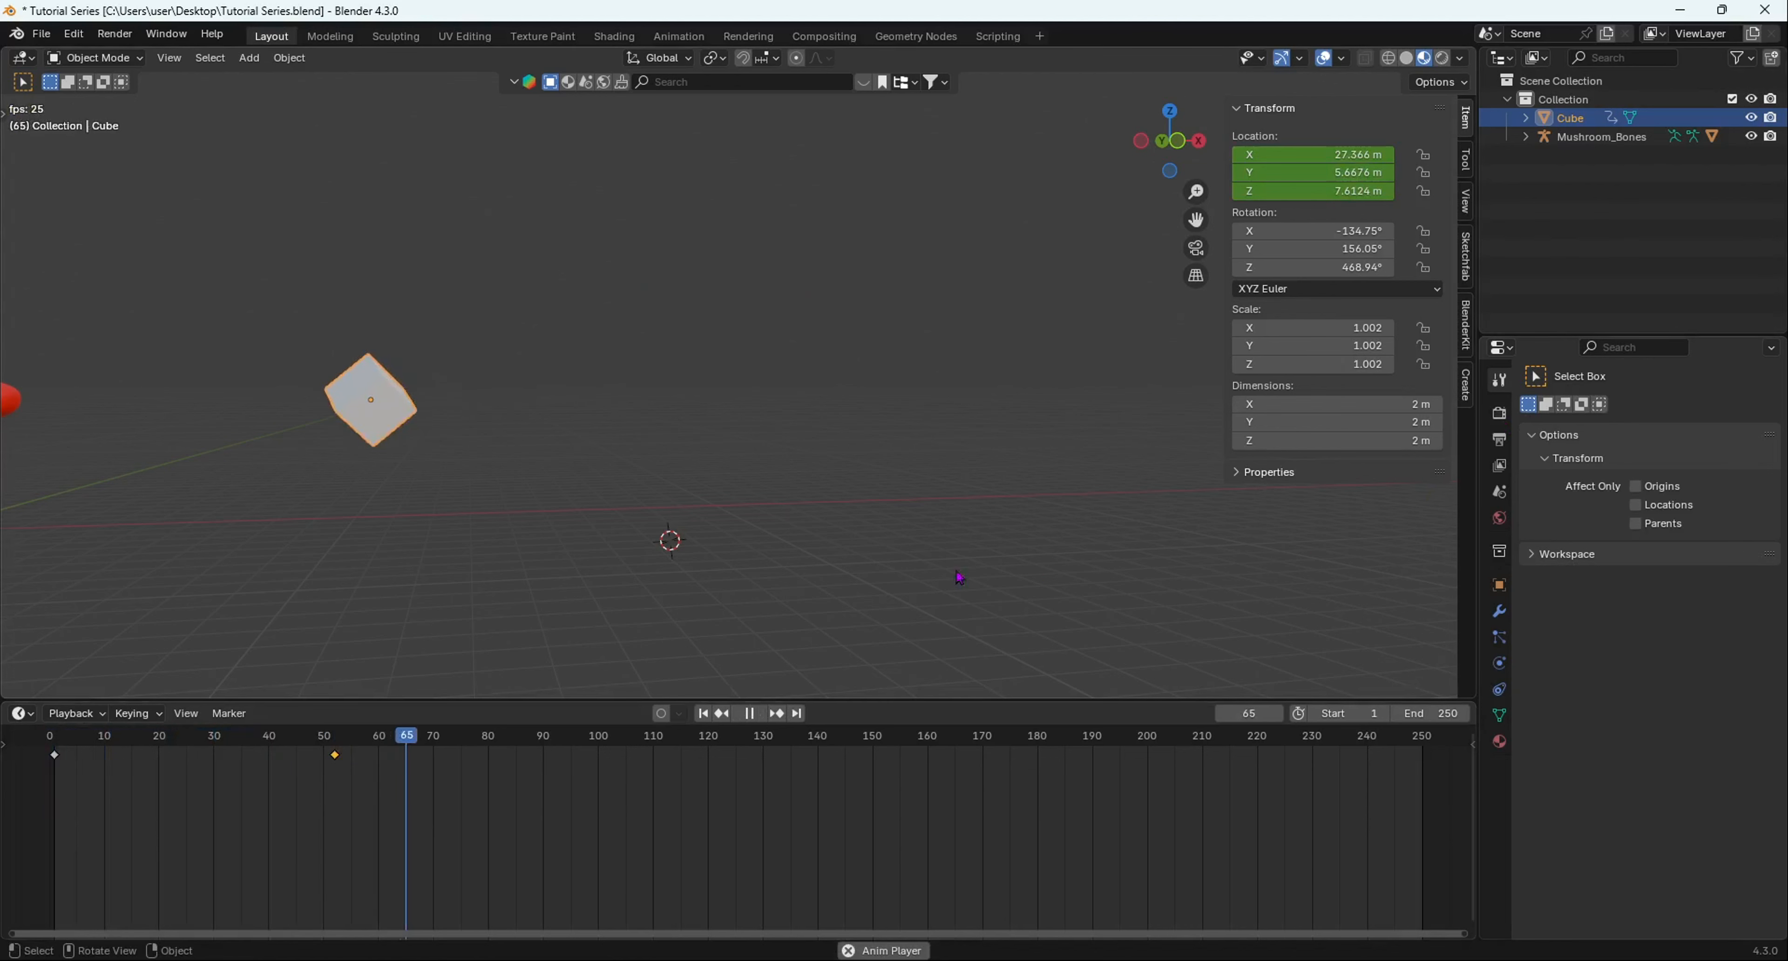
{"action": "key", "text": "space"}
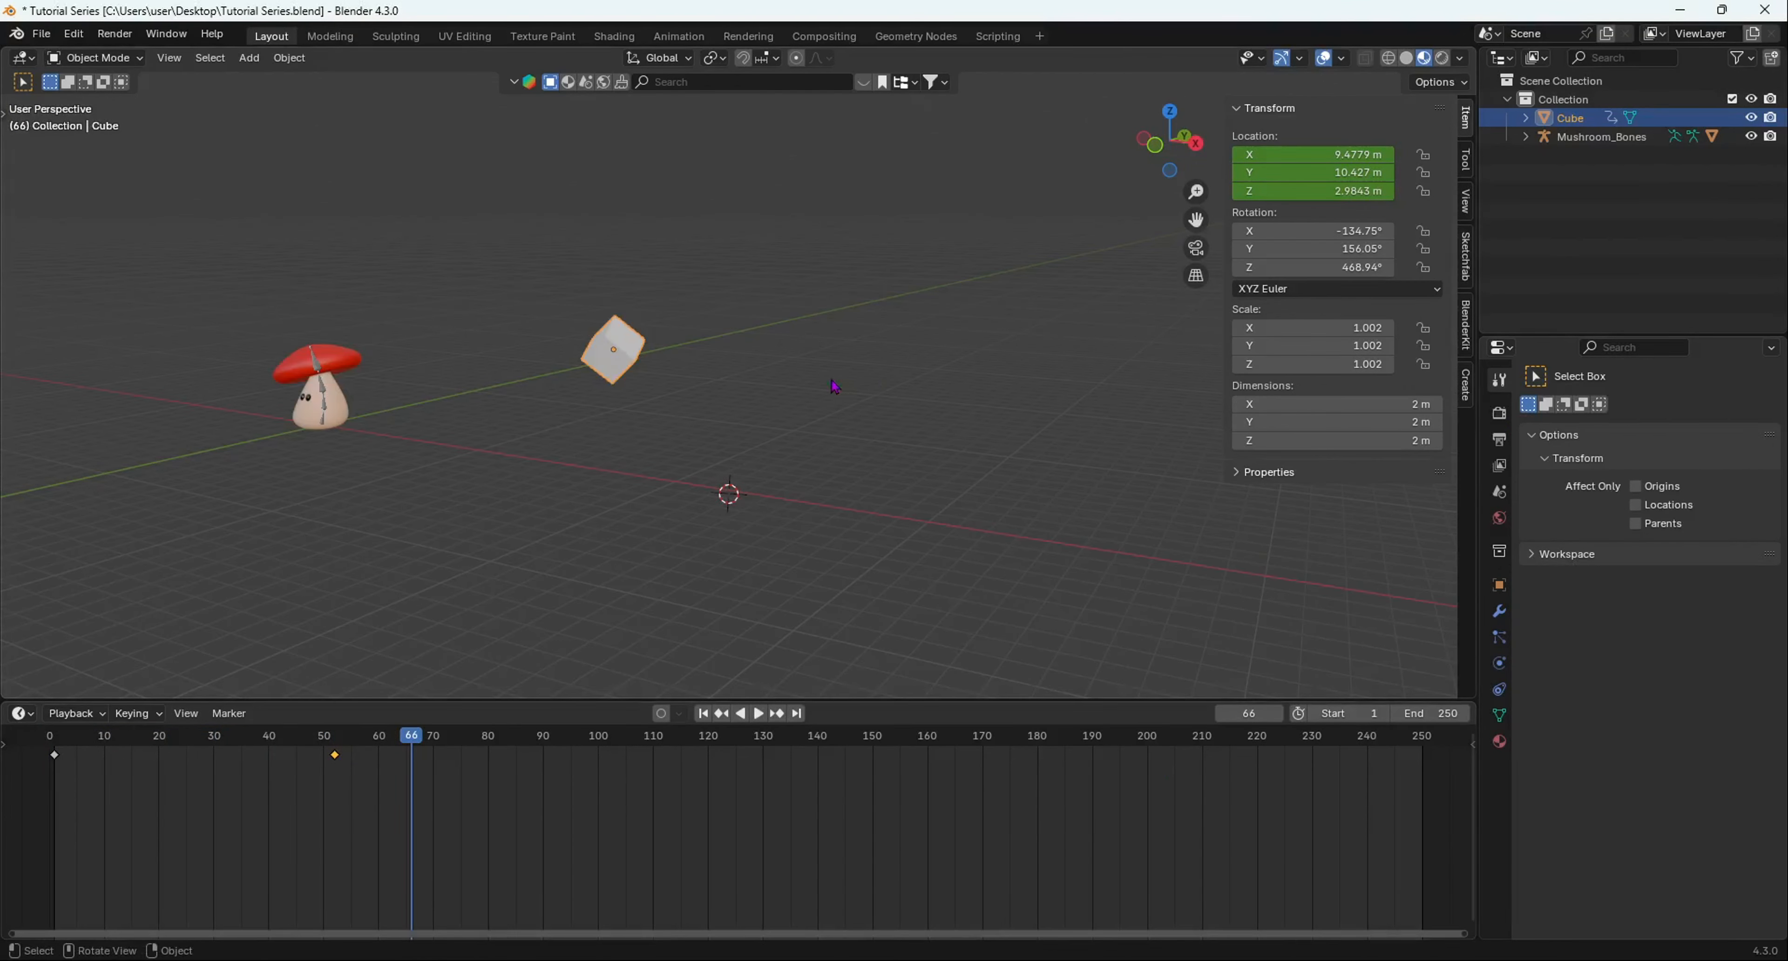
Step: Delete the cube from the scene
{"action": "middle_click_drag", "start_coordinate": [738, 382], "coordinate": [833, 400]}
{"action": "middle_click_drag", "start_coordinate": [777, 409], "coordinate": [789, 446], "text": "shift"}
{"action": "left_click_drag", "start_coordinate": [700, 313], "coordinate": [824, 417]}
{"action": "key", "text": "x"}
{"action": "left_click", "coordinate": [889, 442]}
Step: Place the 3D cursor on the red X axis away from the mushroom, at about X 23.79, Y -0.07, Z 0.06 m
{"action": "middle_click_drag", "start_coordinate": [888, 442], "coordinate": [611, 439]}
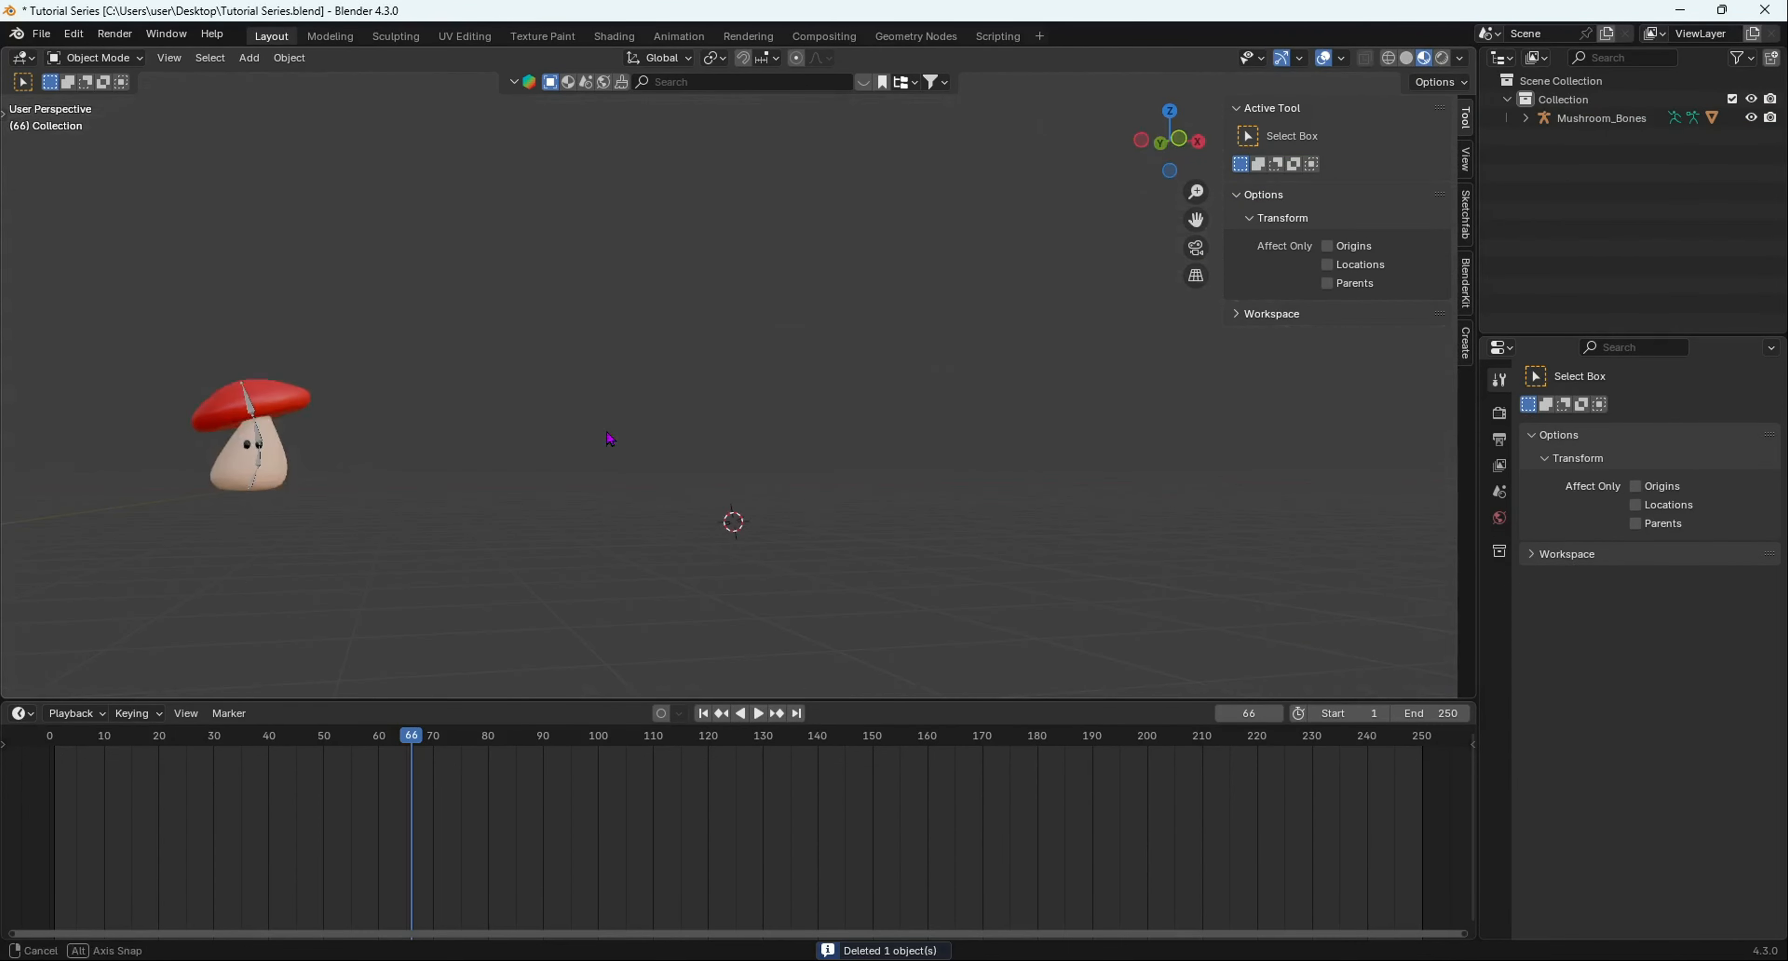
{"action": "right_click_drag", "start_coordinate": [826, 493], "coordinate": [834, 488], "text": "shift"}
{"action": "middle_click_drag", "start_coordinate": [834, 488], "coordinate": [586, 486]}
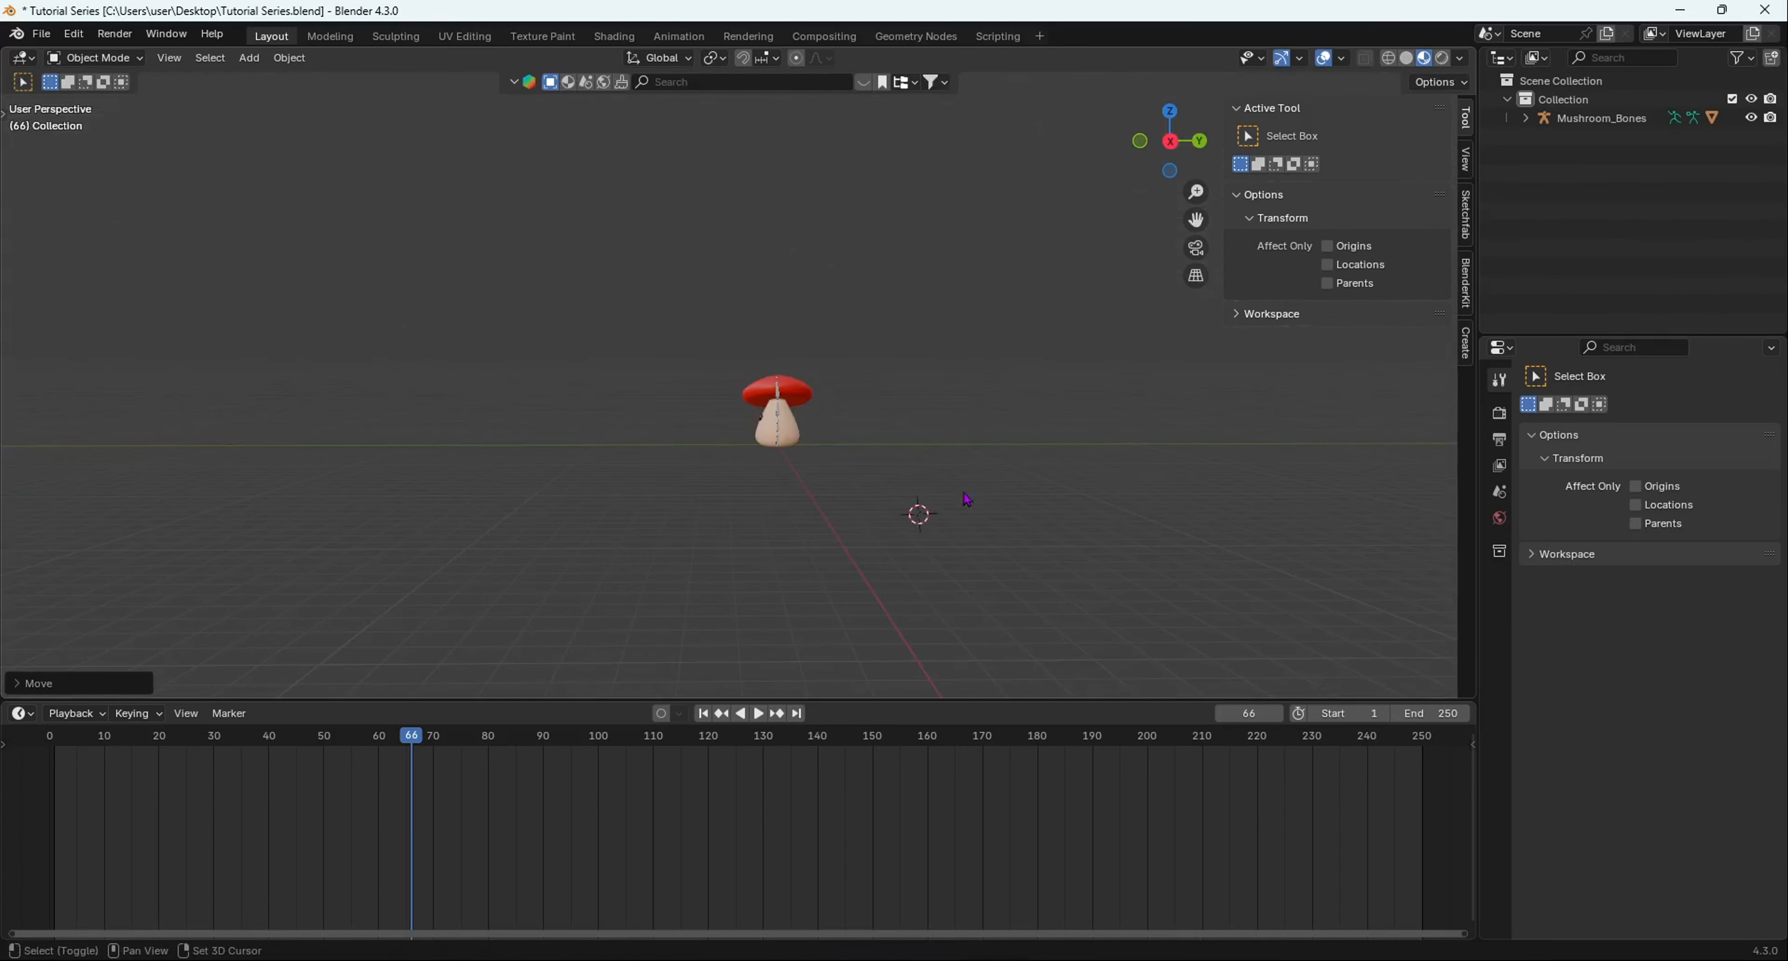
{"action": "middle_click_drag", "start_coordinate": [826, 515], "coordinate": [750, 523]}
{"action": "right_click_drag", "start_coordinate": [750, 523], "coordinate": [810, 514], "text": "shift"}
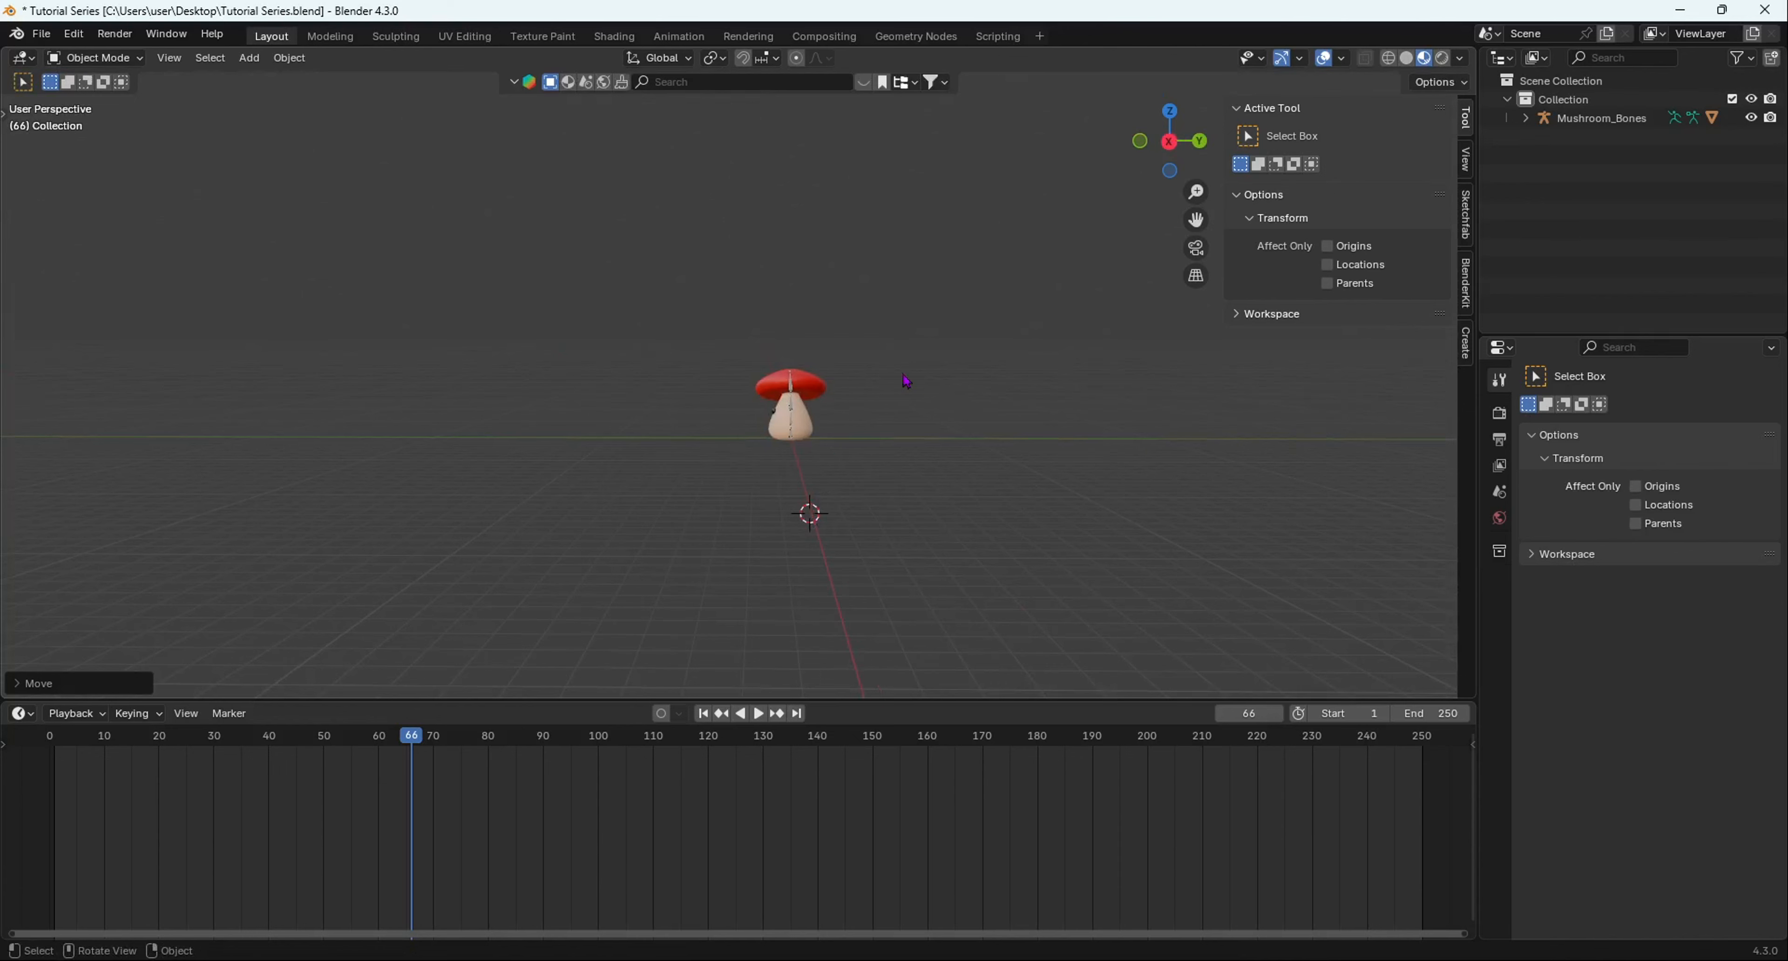
{"action": "middle_click_drag", "start_coordinate": [905, 380], "coordinate": [938, 451]}
Step: Add a plane at the 3D cursor and scale it to about 19.37 as a large floor
{"action": "key", "text": "shift+a"}
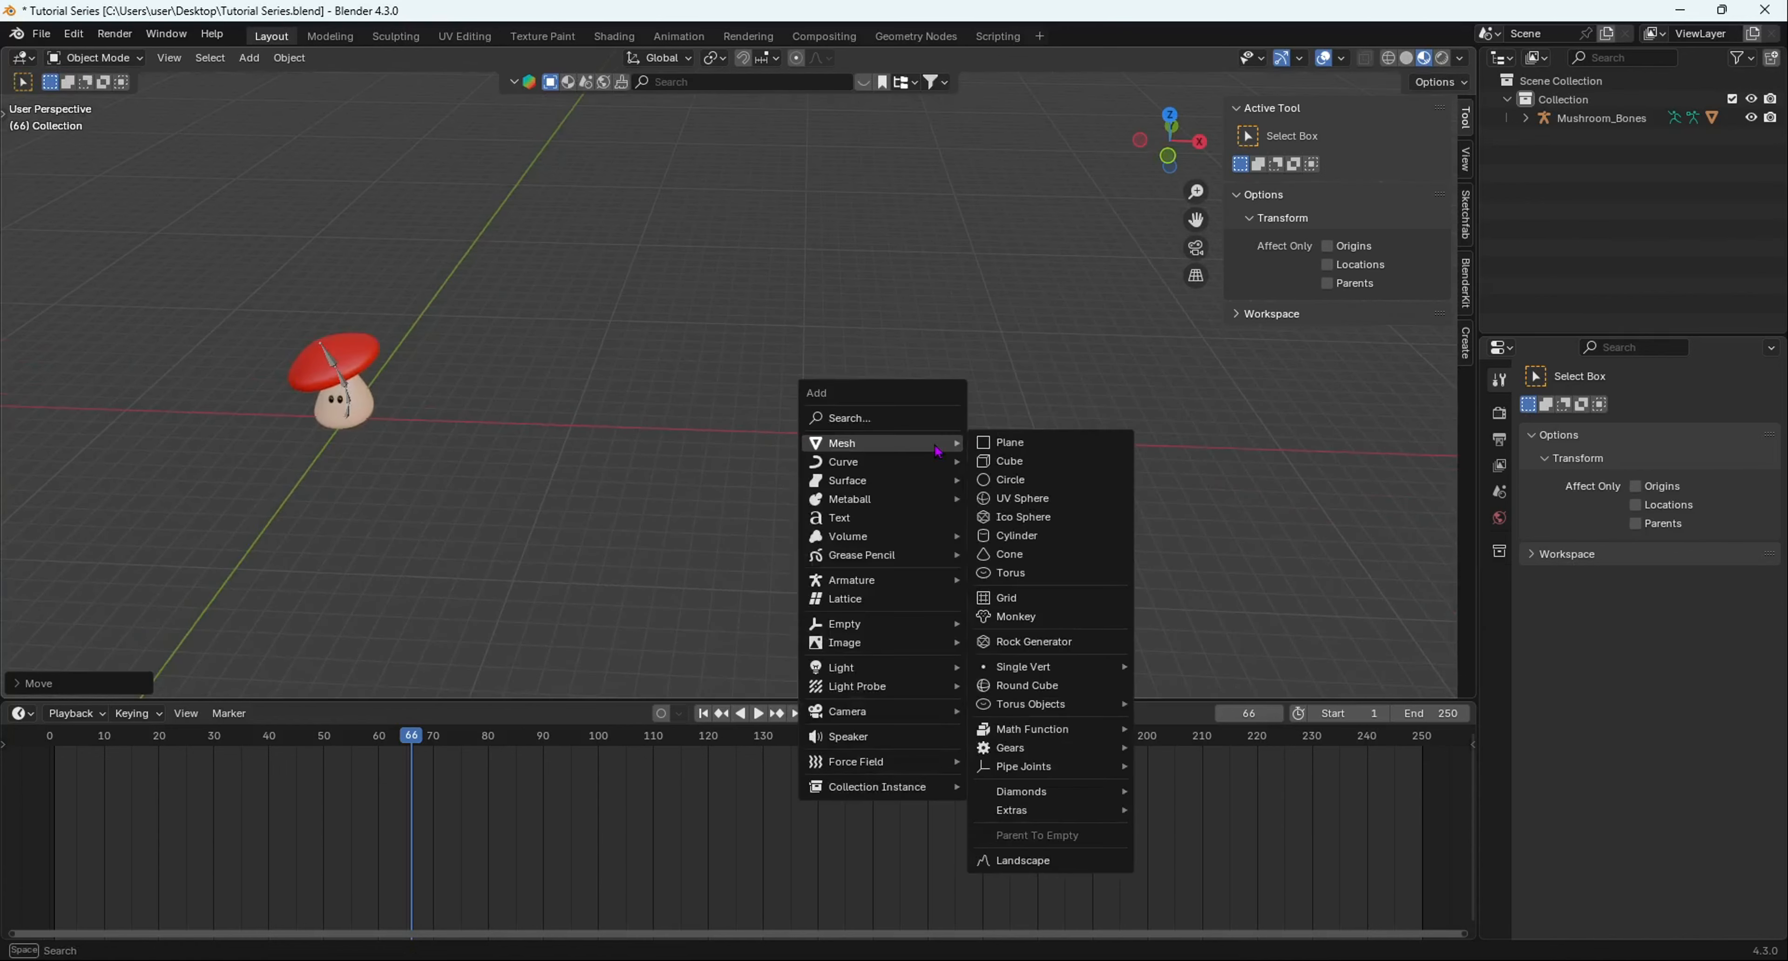
{"action": "left_click", "coordinate": [1008, 443]}
{"action": "key", "text": "s"}
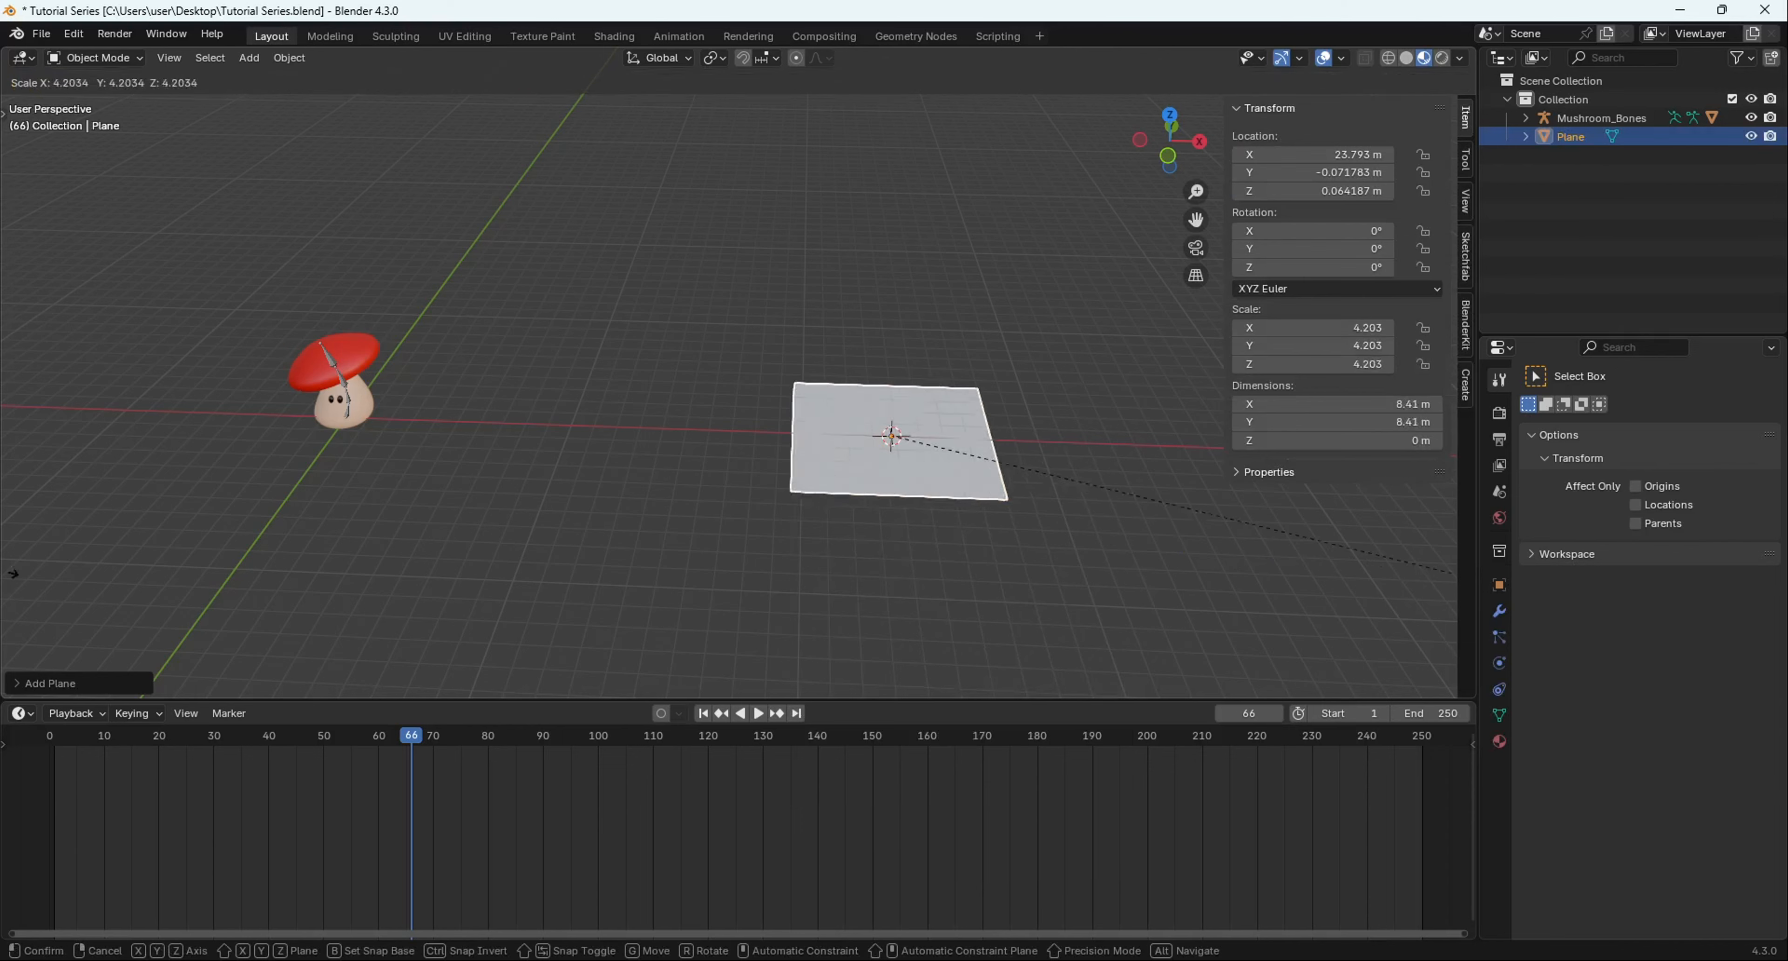
{"action": "left_click", "coordinate": [575, 595]}
{"action": "scroll", "coordinate": [1017, 538], "scroll_direction": "up", "scroll_amount": 4}
{"action": "middle_click_drag", "start_coordinate": [1017, 538], "coordinate": [677, 410], "text": "shift"}
{"action": "middle_click_drag", "start_coordinate": [678, 410], "coordinate": [689, 319]}
{"action": "key", "text": "s"}
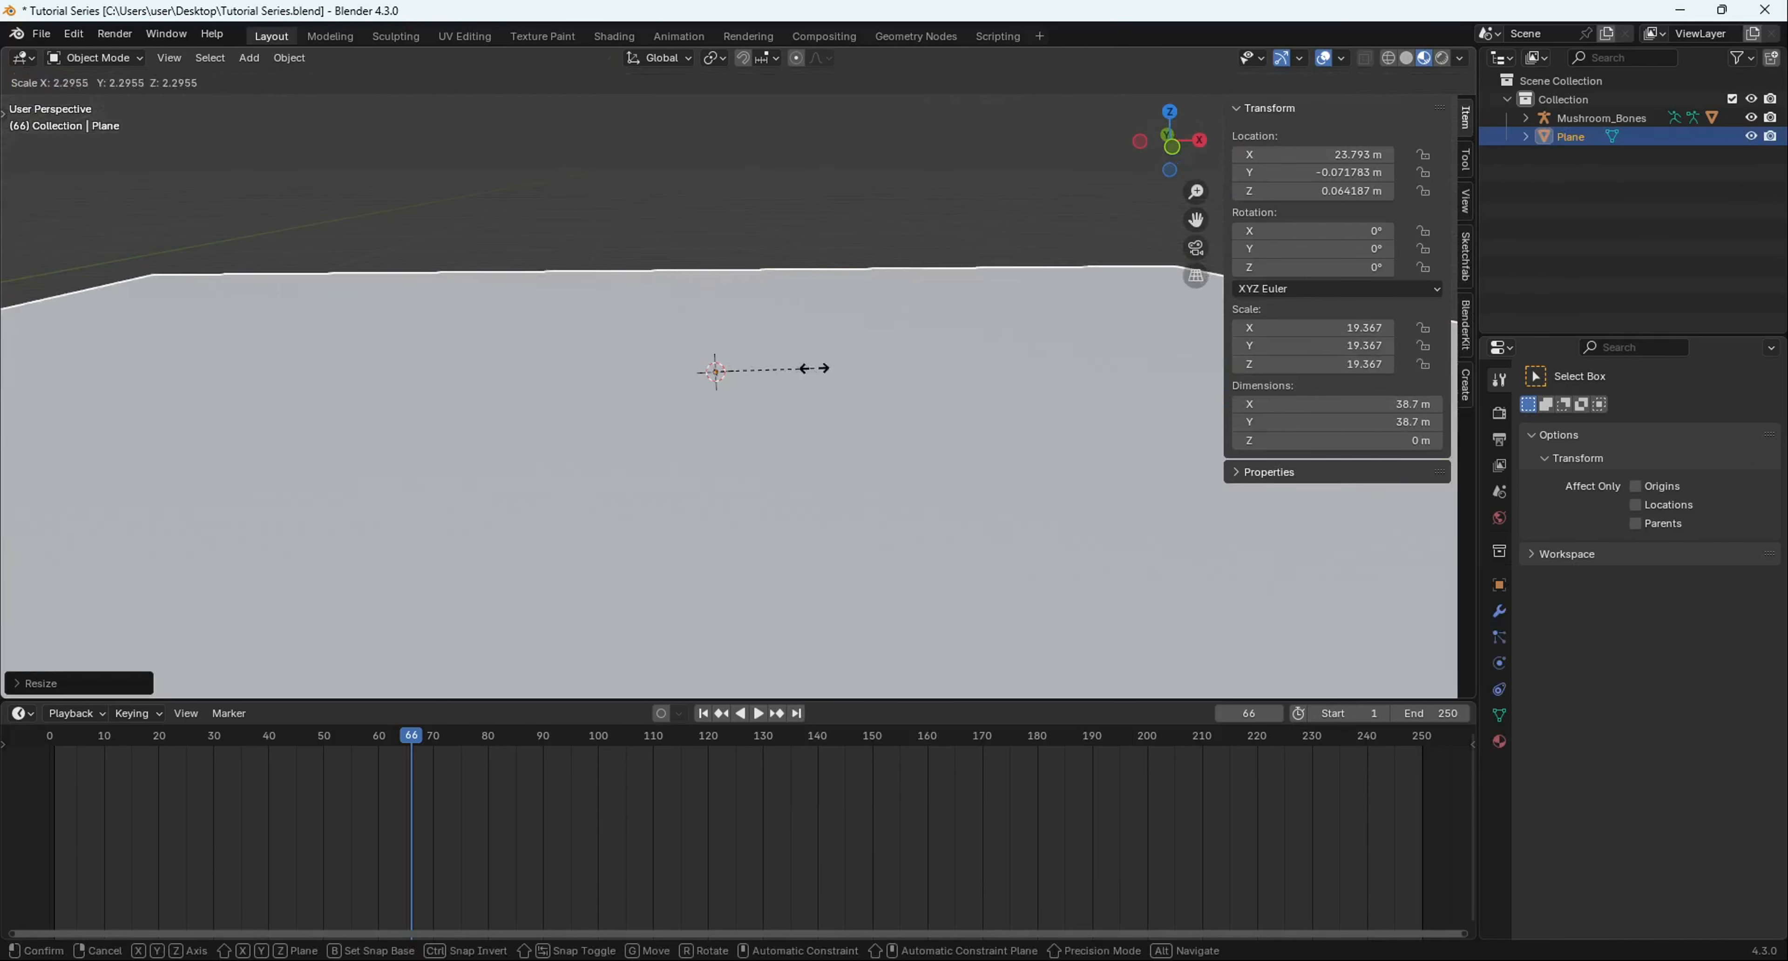
{"action": "left_click", "coordinate": [814, 369]}
Step: Add a UV sphere at the 3D cursor and raise it along Z to about 1.096 m so it rests on the plane
{"action": "middle_click_drag", "start_coordinate": [815, 369], "coordinate": [845, 503]}
{"action": "scroll", "coordinate": [838, 370], "scroll_direction": "down", "scroll_amount": 4}
{"action": "scroll", "coordinate": [707, 354], "scroll_direction": "up", "scroll_amount": 4}
{"action": "key", "text": "shift+a"}
{"action": "mouse_move", "coordinate": [872, 501]}
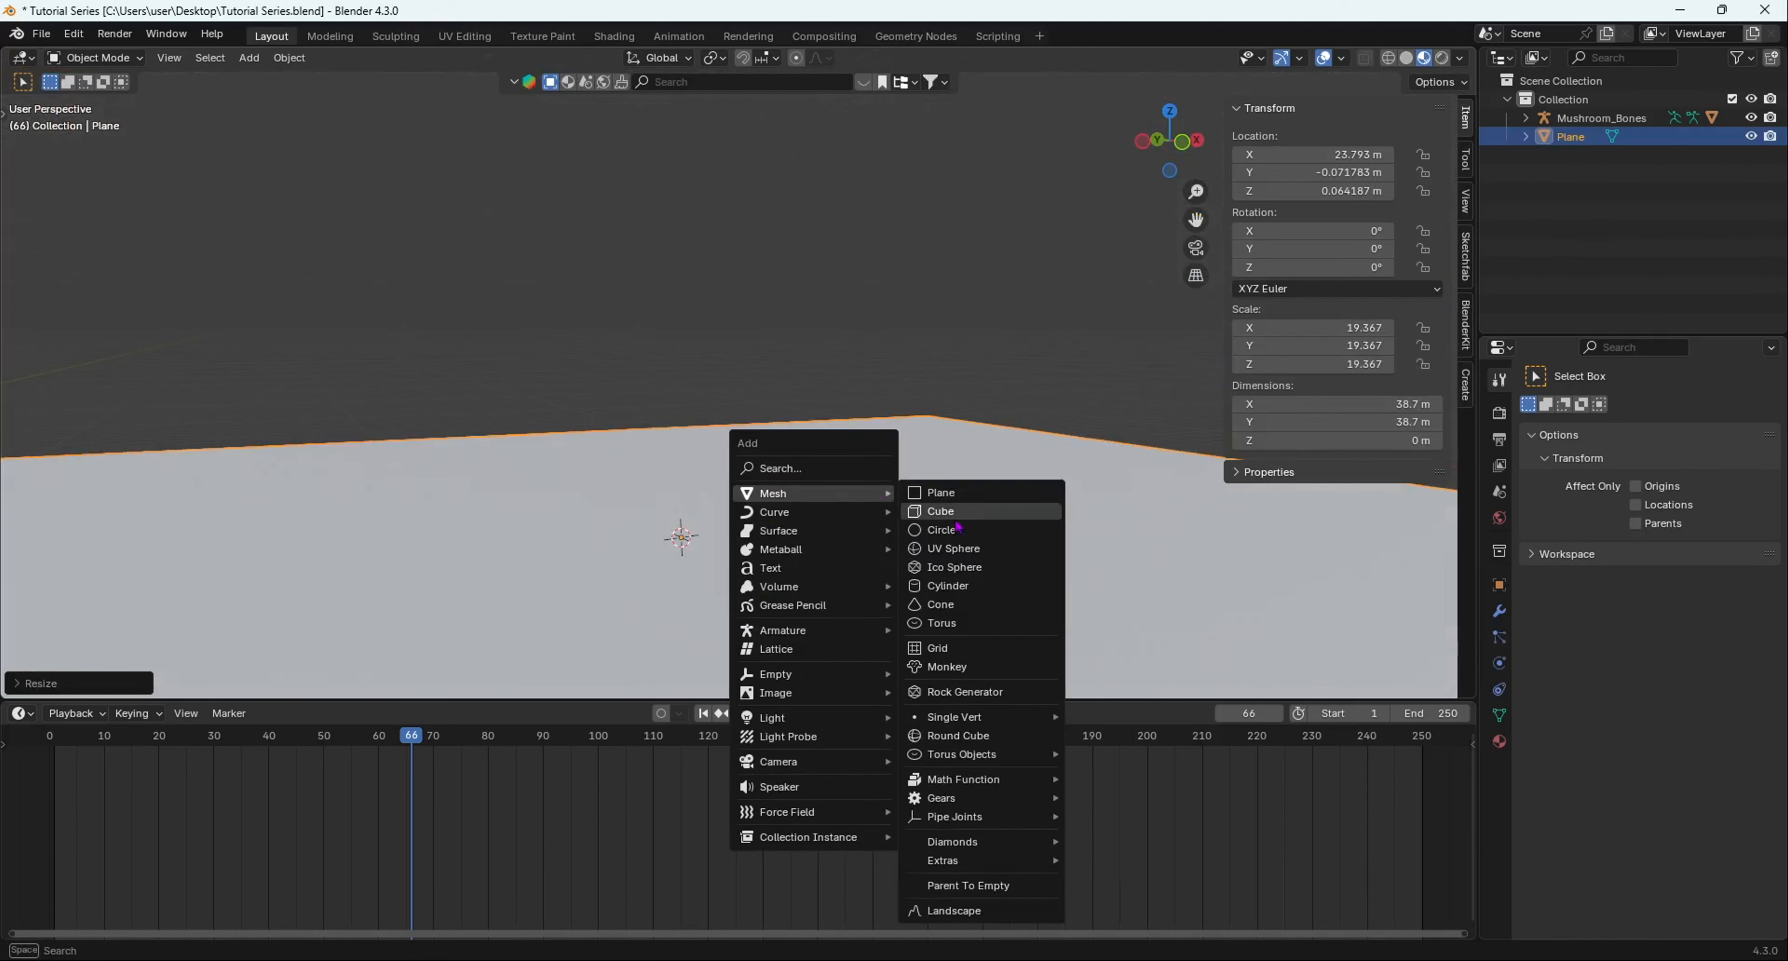
{"action": "left_click", "coordinate": [958, 552]}
{"action": "key", "text": "g"}
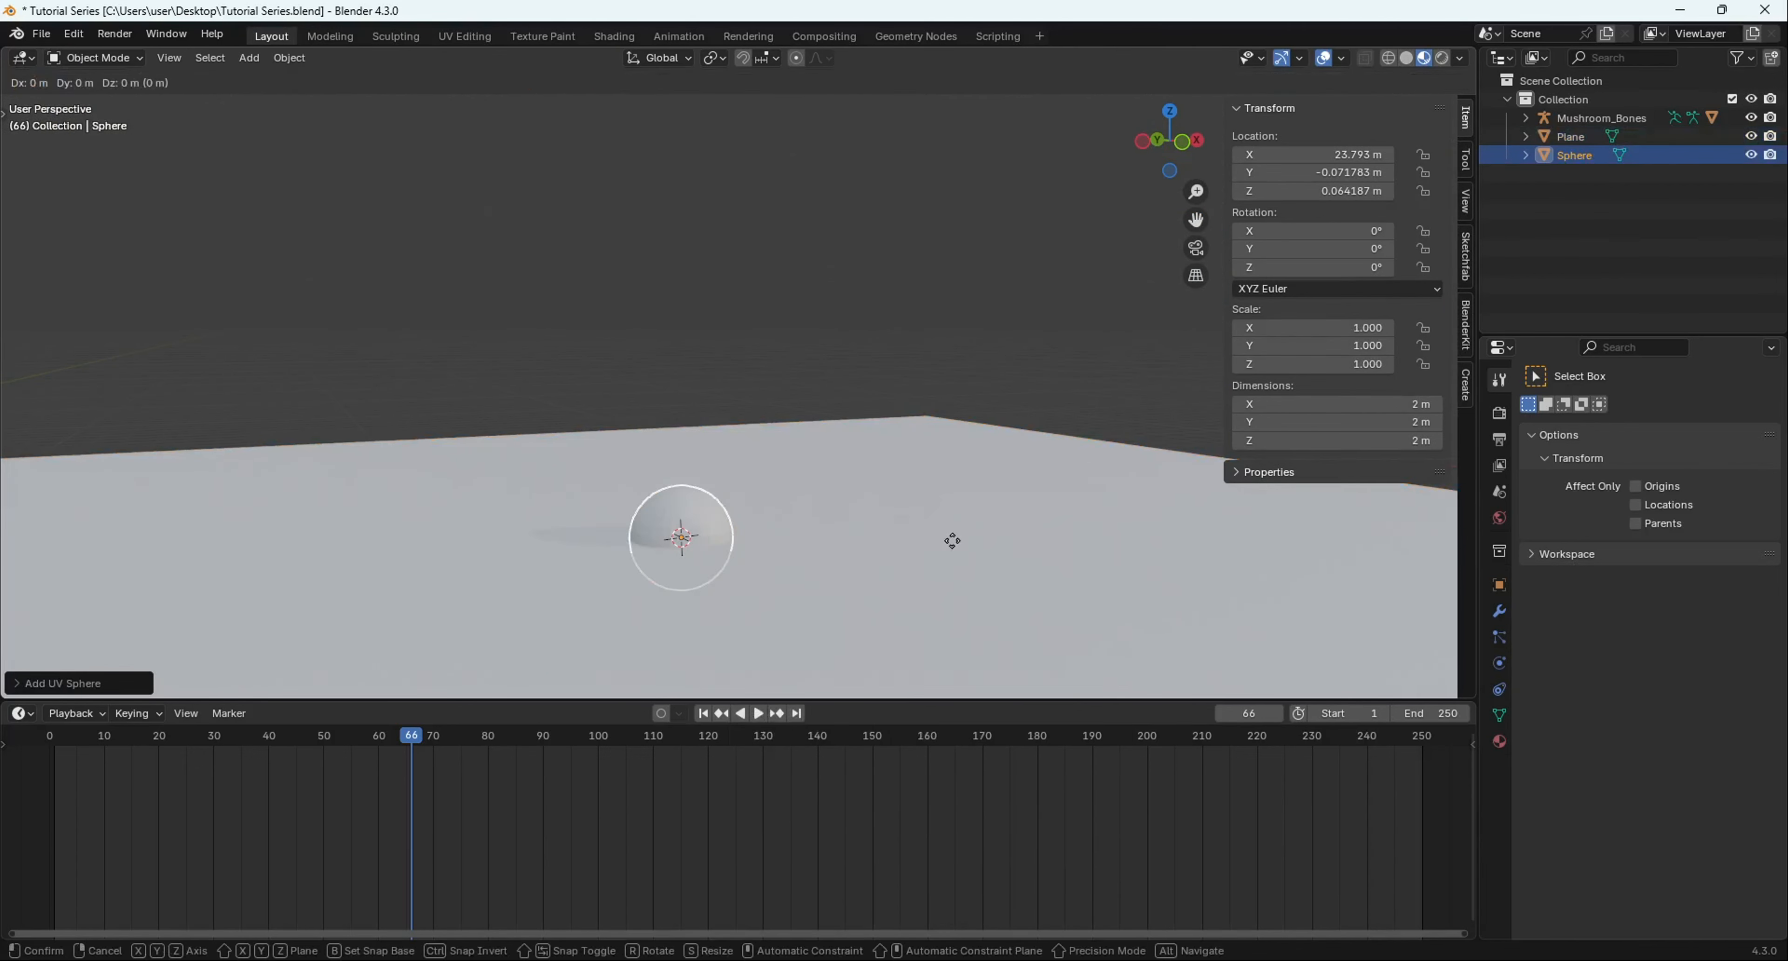
{"action": "key", "text": "z"}
{"action": "left_click", "coordinate": [946, 491]}
Step: Apply Shade Smooth to the sphere
{"action": "scroll", "coordinate": [783, 541], "scroll_direction": "up", "scroll_amount": 4}
{"action": "middle_click_drag", "start_coordinate": [791, 535], "coordinate": [867, 388], "text": "shift"}
{"action": "scroll", "coordinate": [870, 541], "scroll_direction": "up", "scroll_amount": 2}
{"action": "middle_click_drag", "start_coordinate": [870, 555], "coordinate": [722, 434]}
{"action": "right_click", "coordinate": [903, 358]}
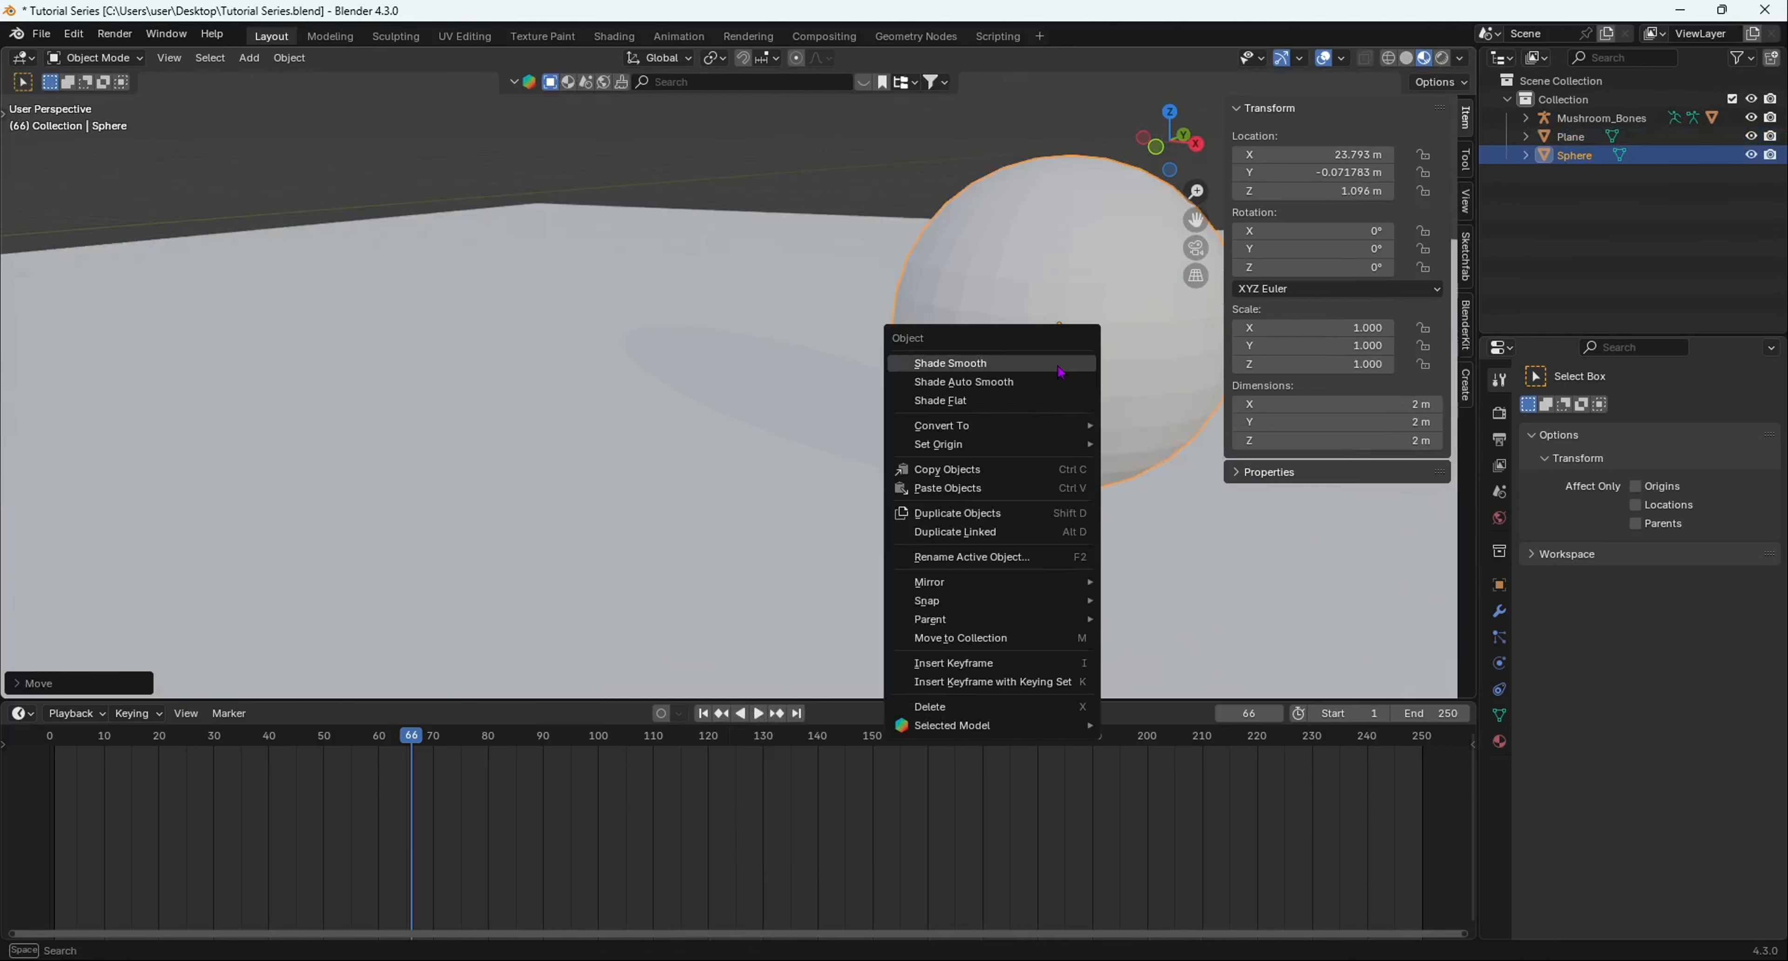
{"action": "left_click", "coordinate": [902, 358]}
{"action": "middle_click_drag", "start_coordinate": [909, 340], "coordinate": [986, 347]}
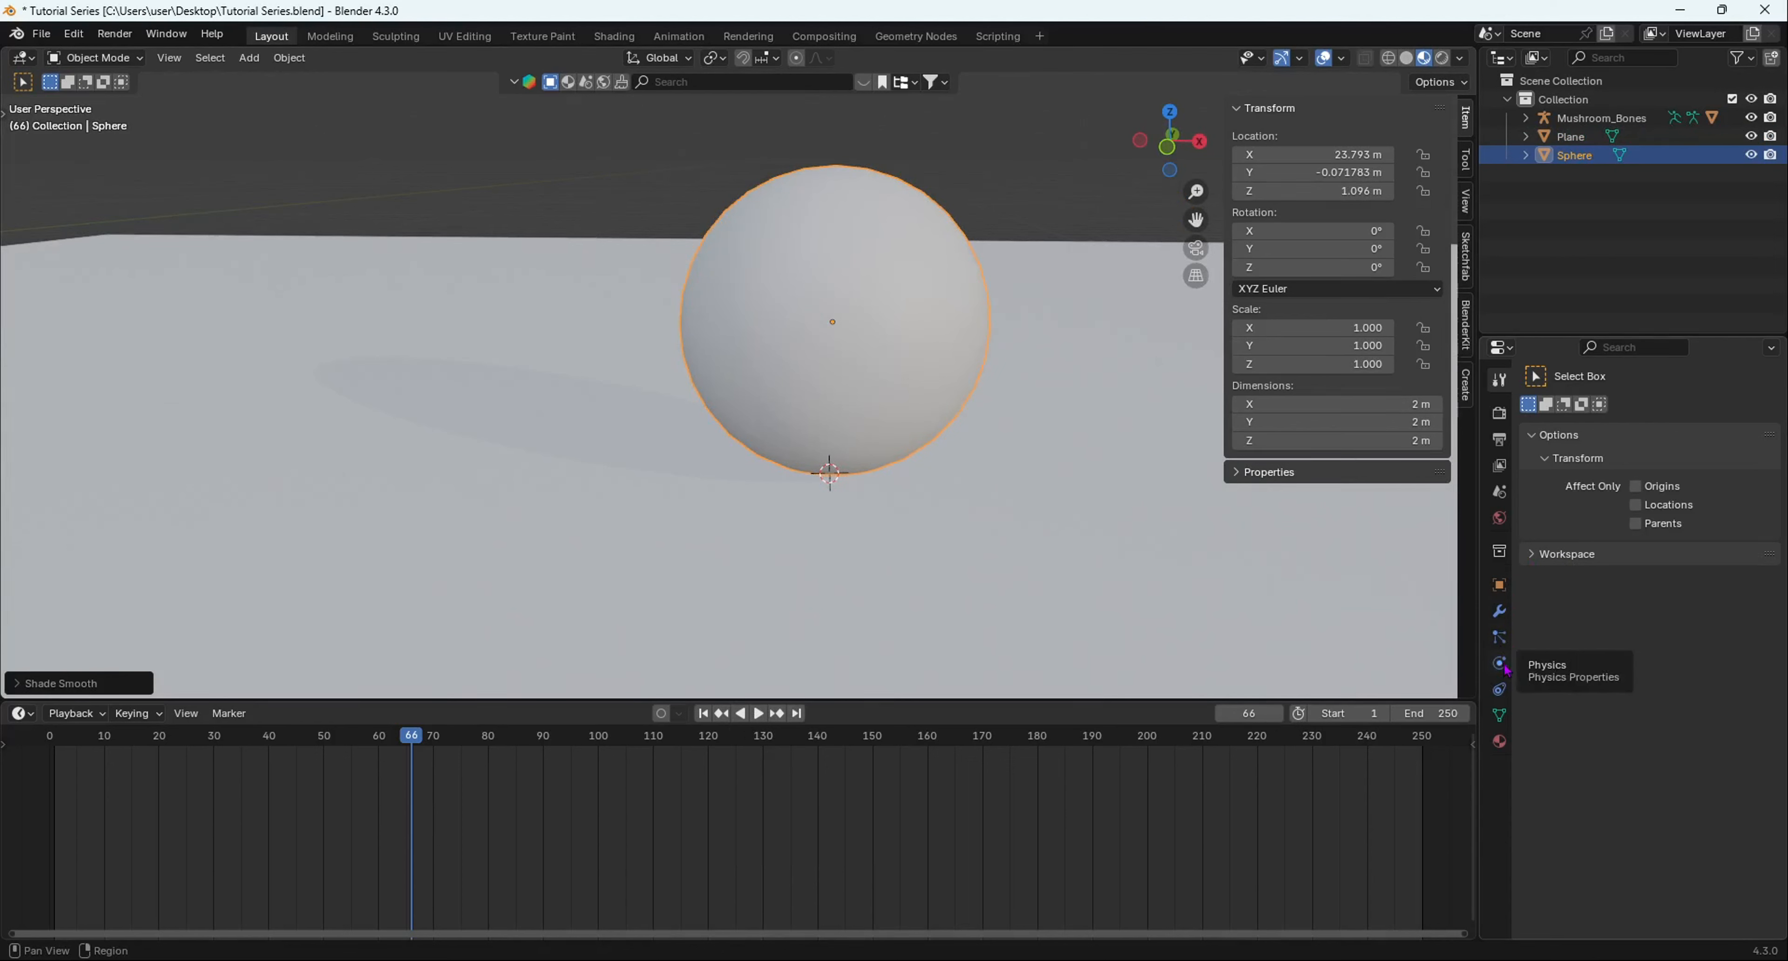
Step: Give the sphere a new material with a saturated blue base color
{"action": "left_click", "coordinate": [1498, 741]}
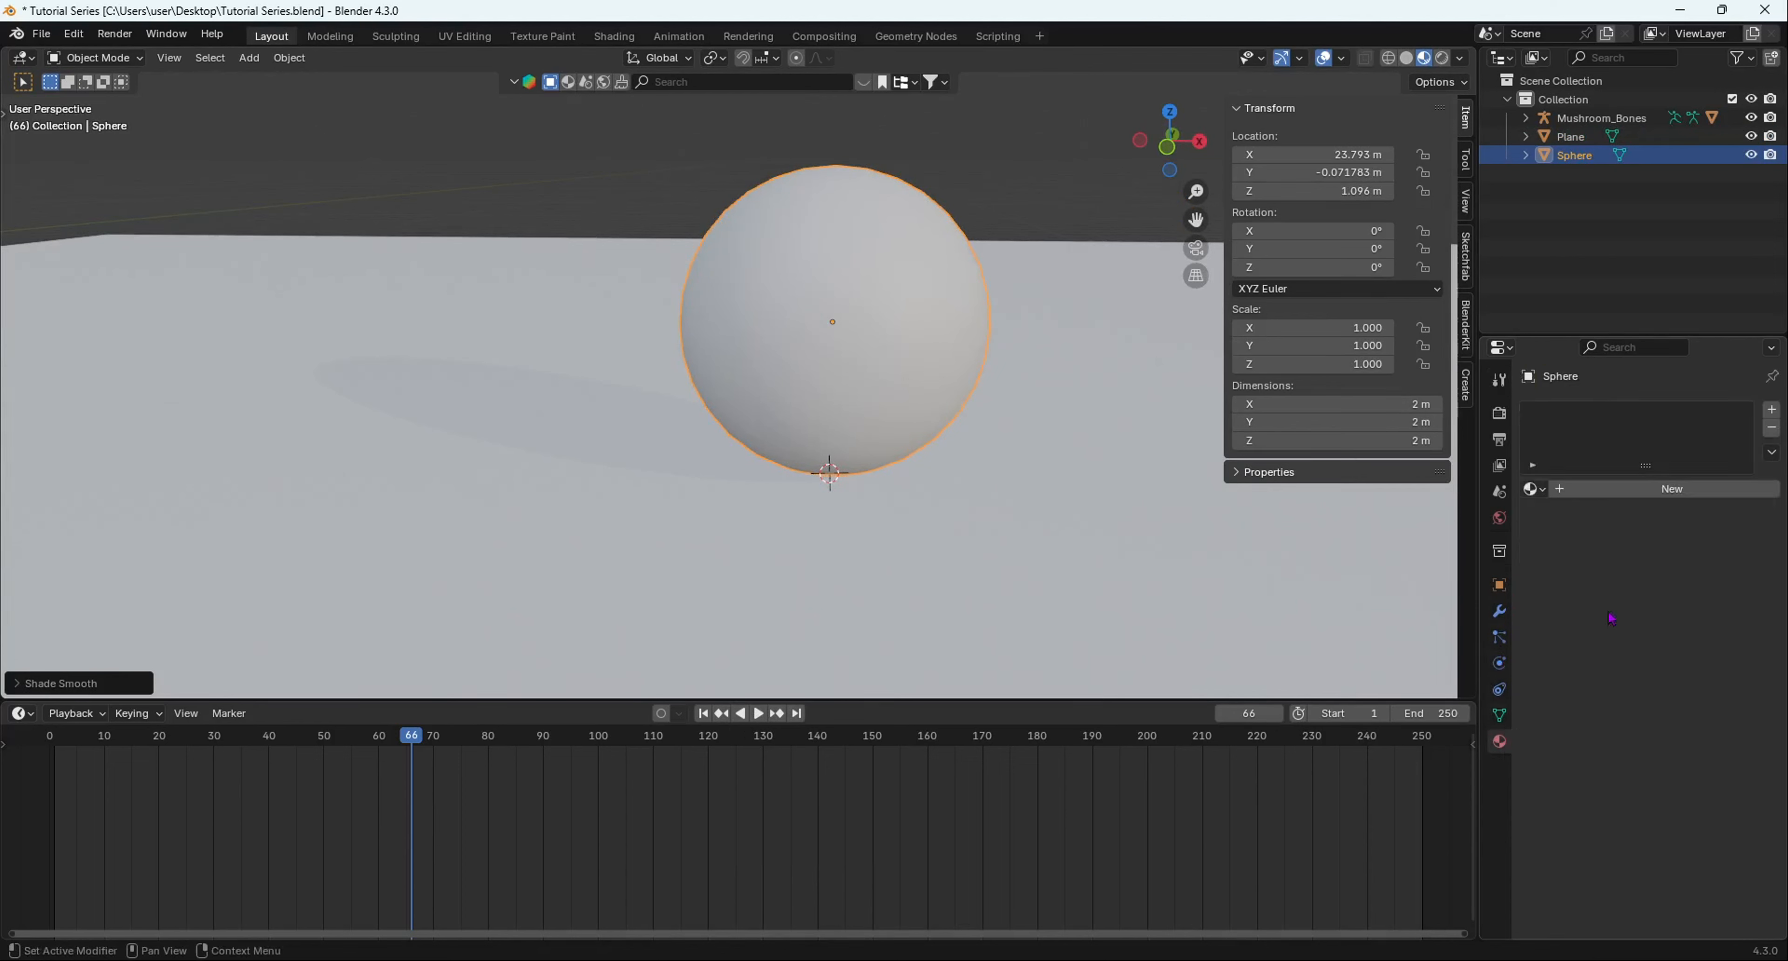
{"action": "left_click", "coordinate": [1674, 489]}
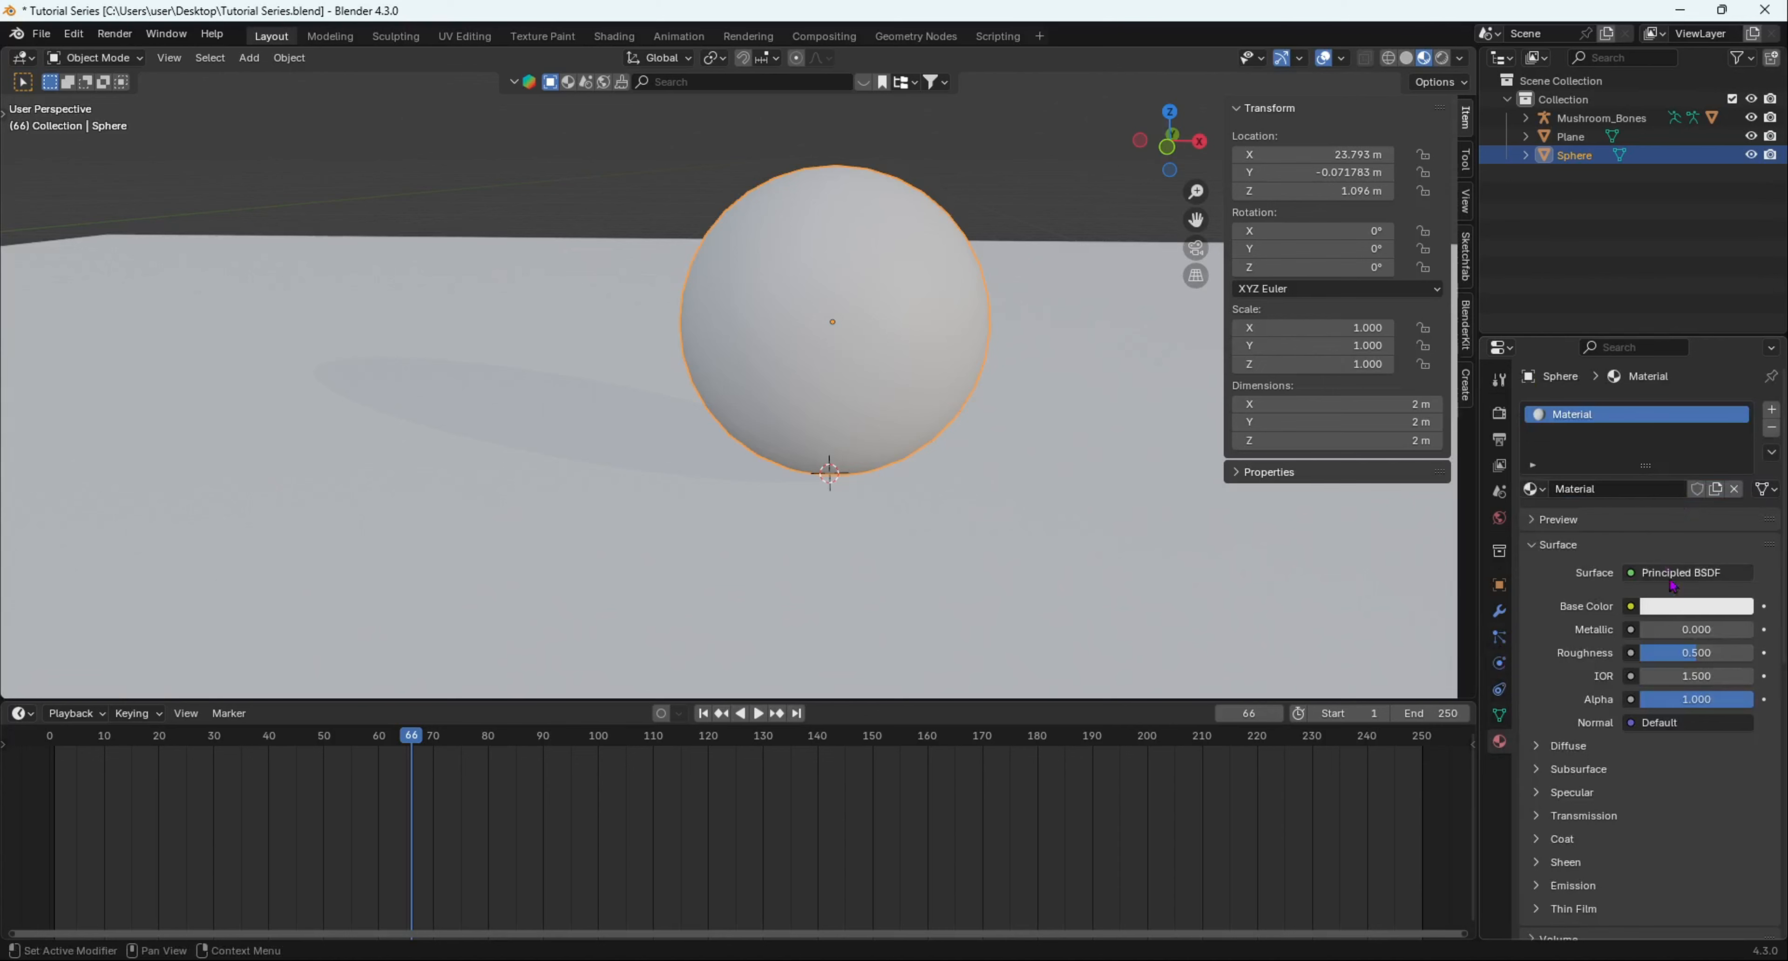
{"action": "left_click", "coordinate": [1686, 613]}
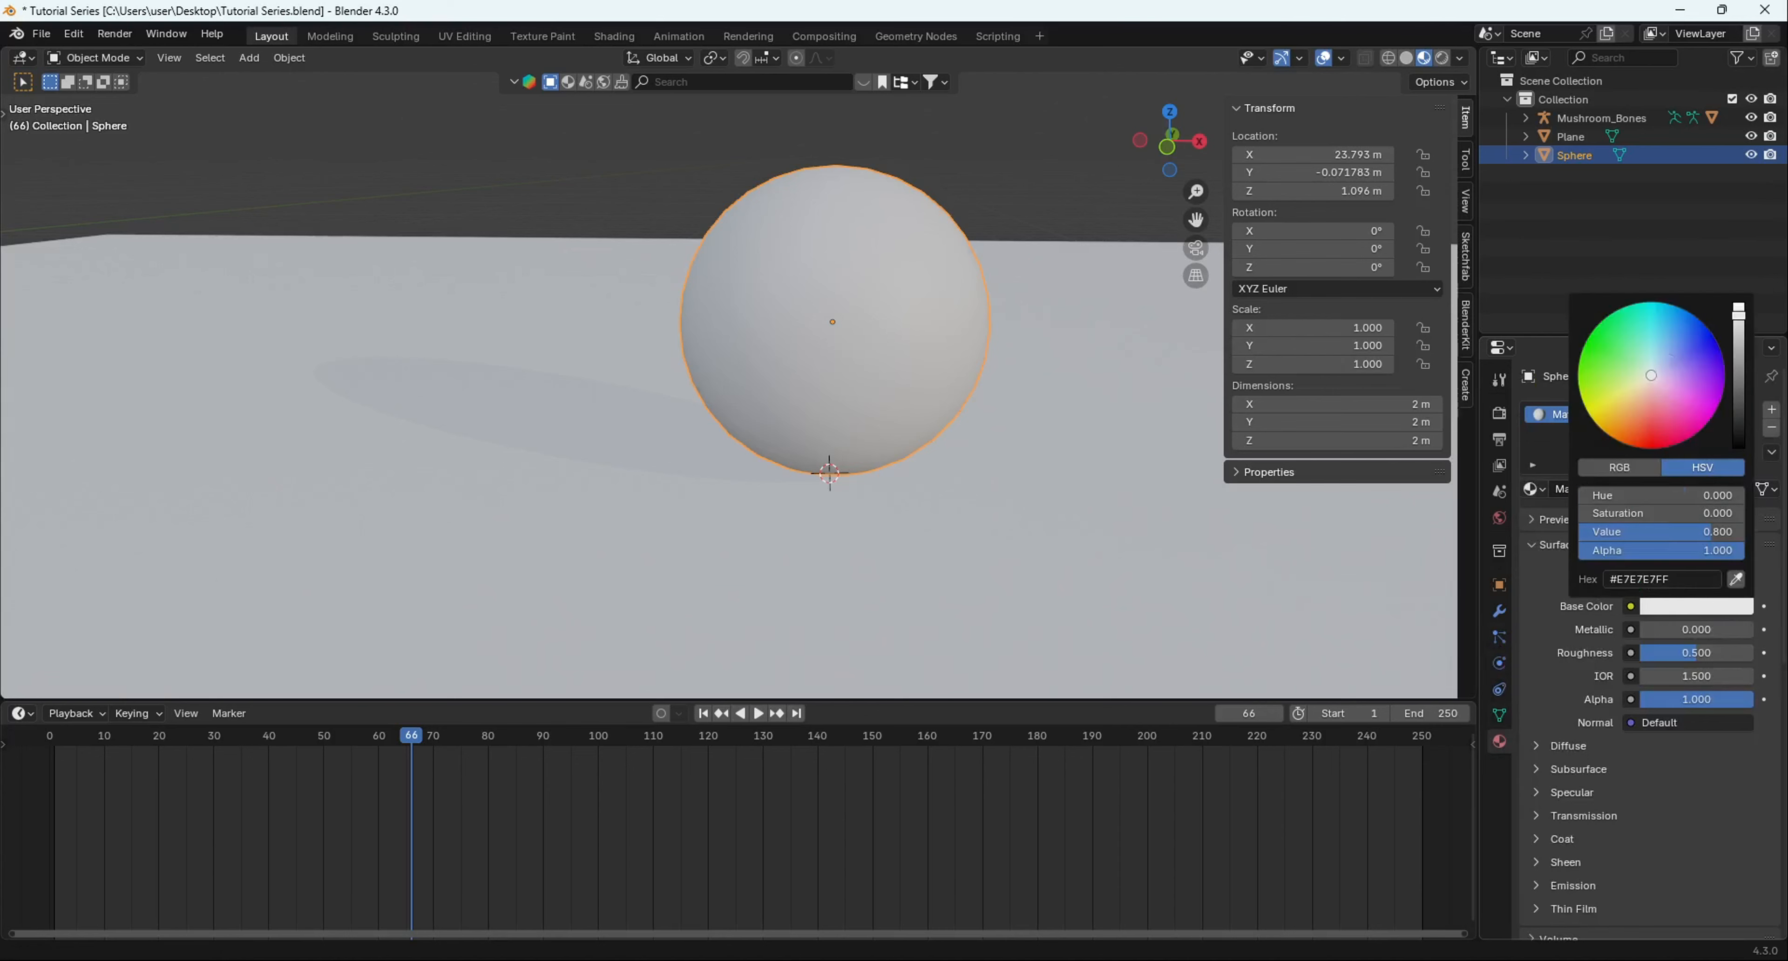
{"action": "left_click_drag", "start_coordinate": [1670, 356], "coordinate": [1713, 336]}
{"action": "left_click", "coordinate": [965, 175]}
{"action": "middle_click_drag", "start_coordinate": [979, 361], "coordinate": [1120, 385]}
{"action": "scroll", "coordinate": [900, 403], "scroll_direction": "down", "scroll_amount": 8}
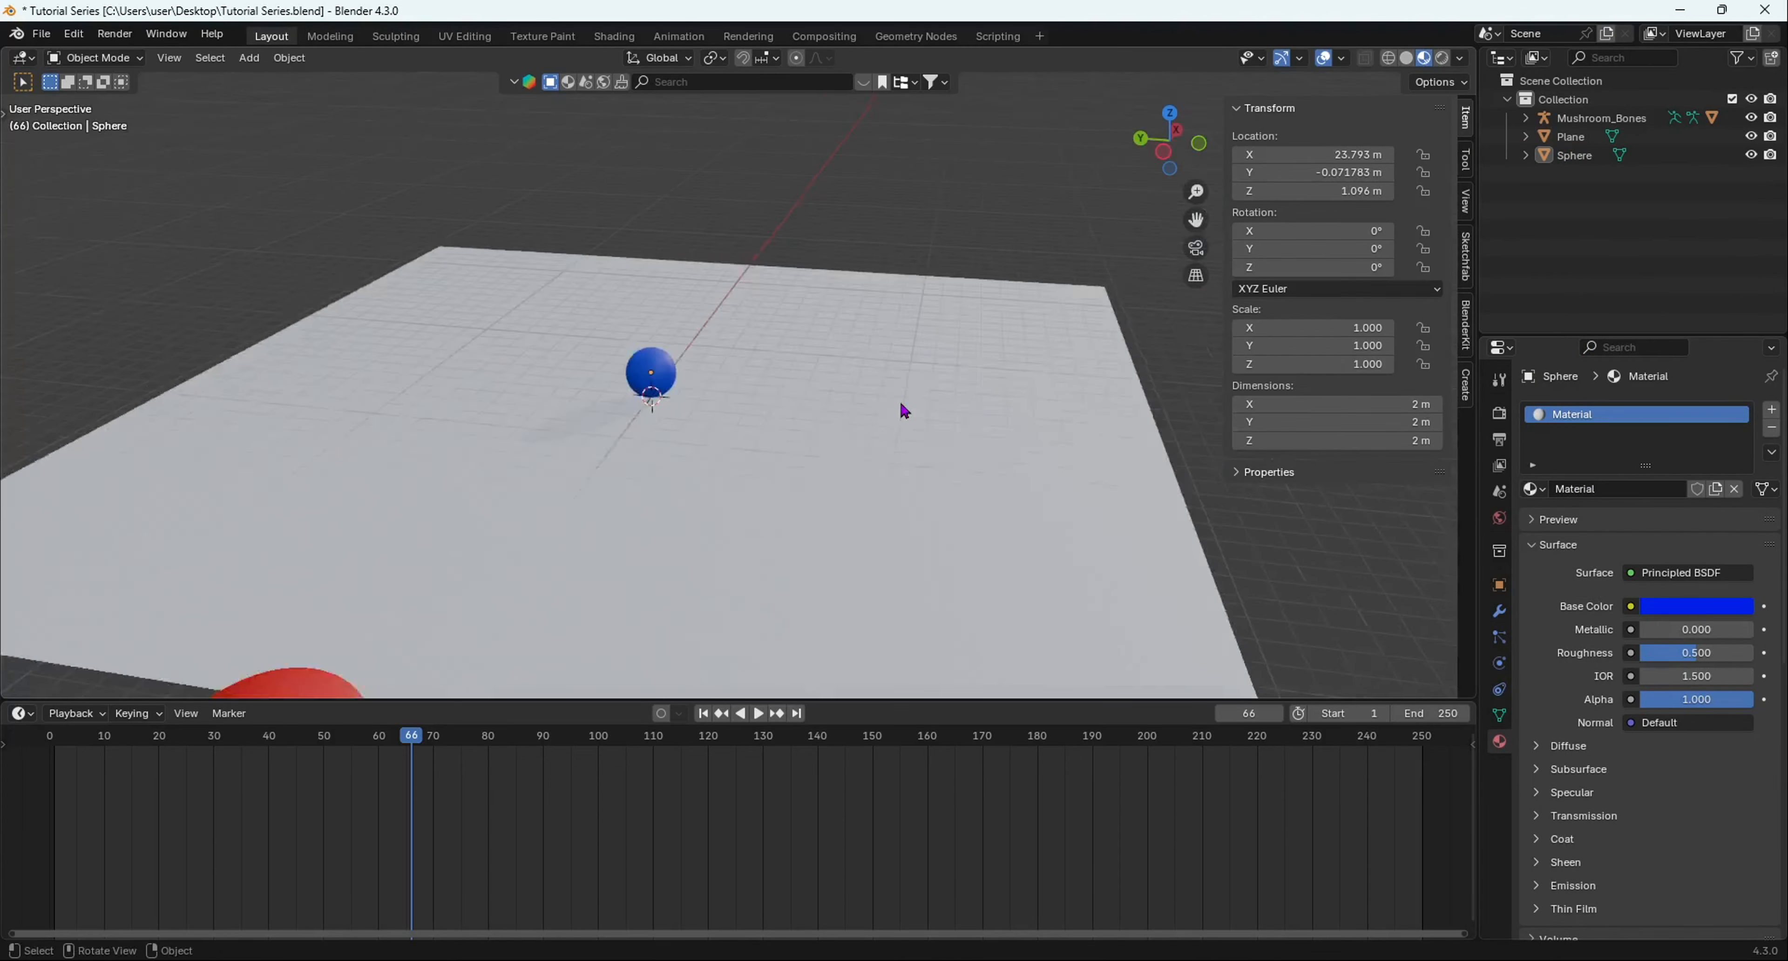
Step: Raise the blue sphere along the Z axis to about 5.08 m above the floor plane
{"action": "middle_click_drag", "start_coordinate": [904, 410], "coordinate": [810, 463]}
{"action": "scroll", "coordinate": [805, 444], "scroll_direction": "up", "scroll_amount": 5}
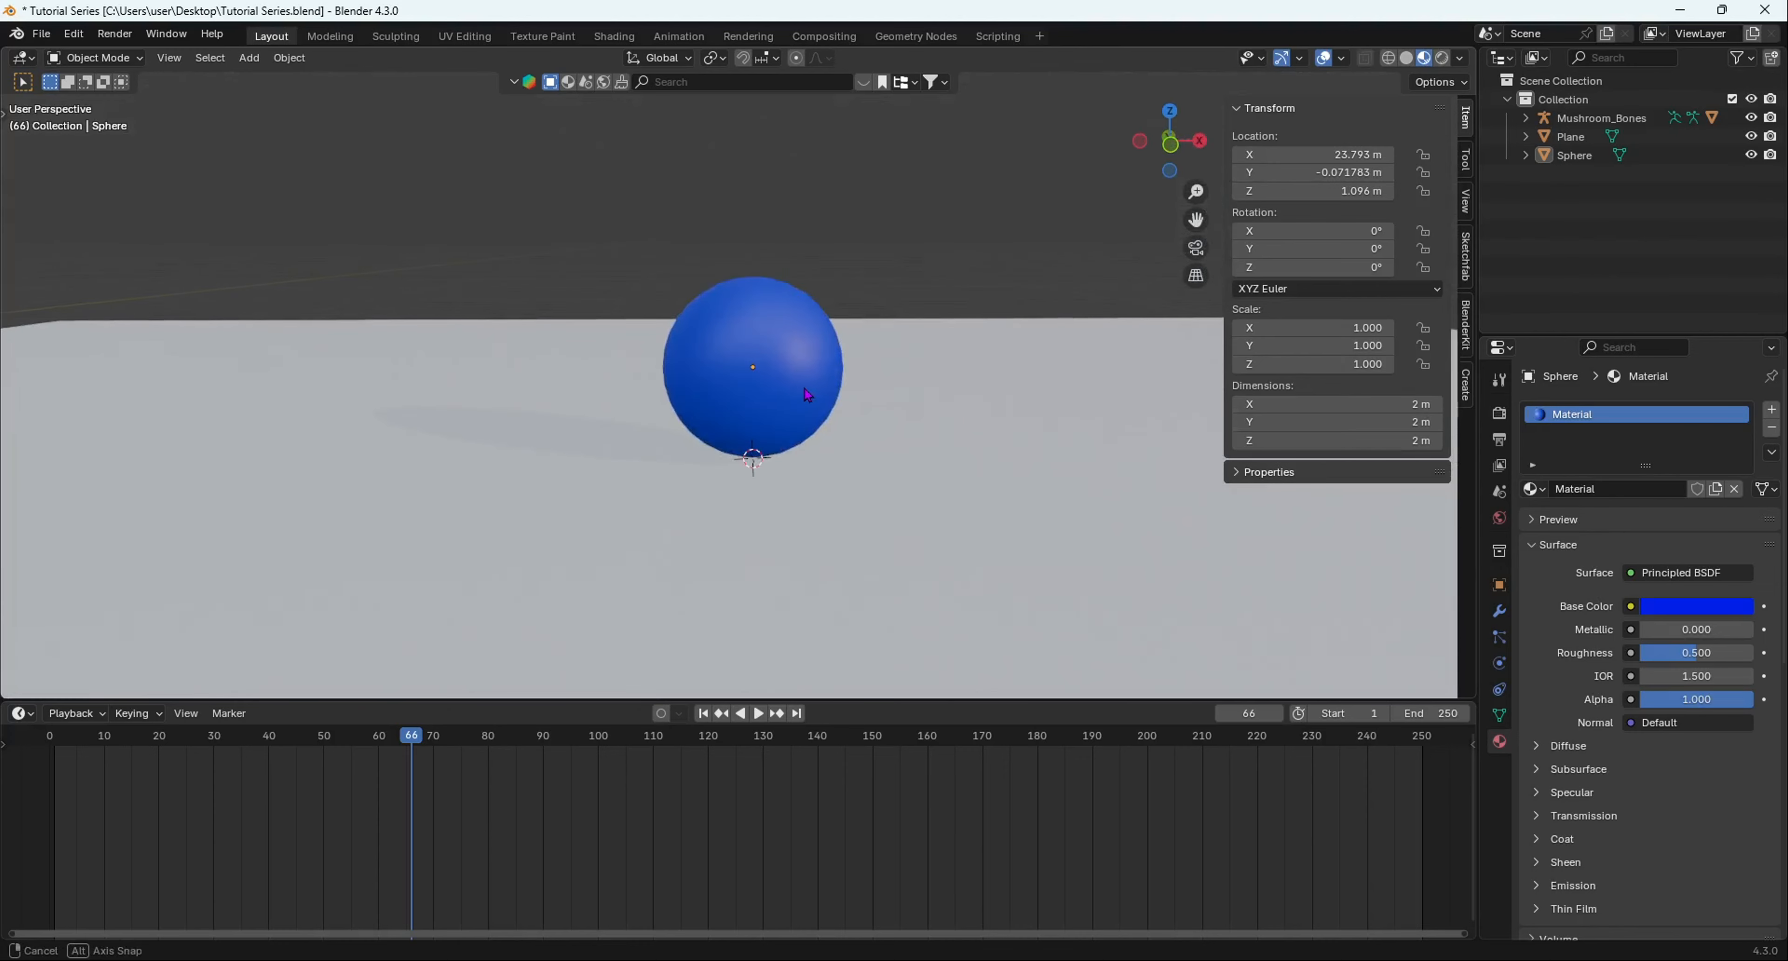
{"action": "scroll", "coordinate": [758, 437], "scroll_direction": "down", "scroll_amount": 8}
{"action": "scroll", "coordinate": [778, 400], "scroll_direction": "up", "scroll_amount": 5}
{"action": "middle_click_drag", "start_coordinate": [758, 439], "coordinate": [782, 383]}
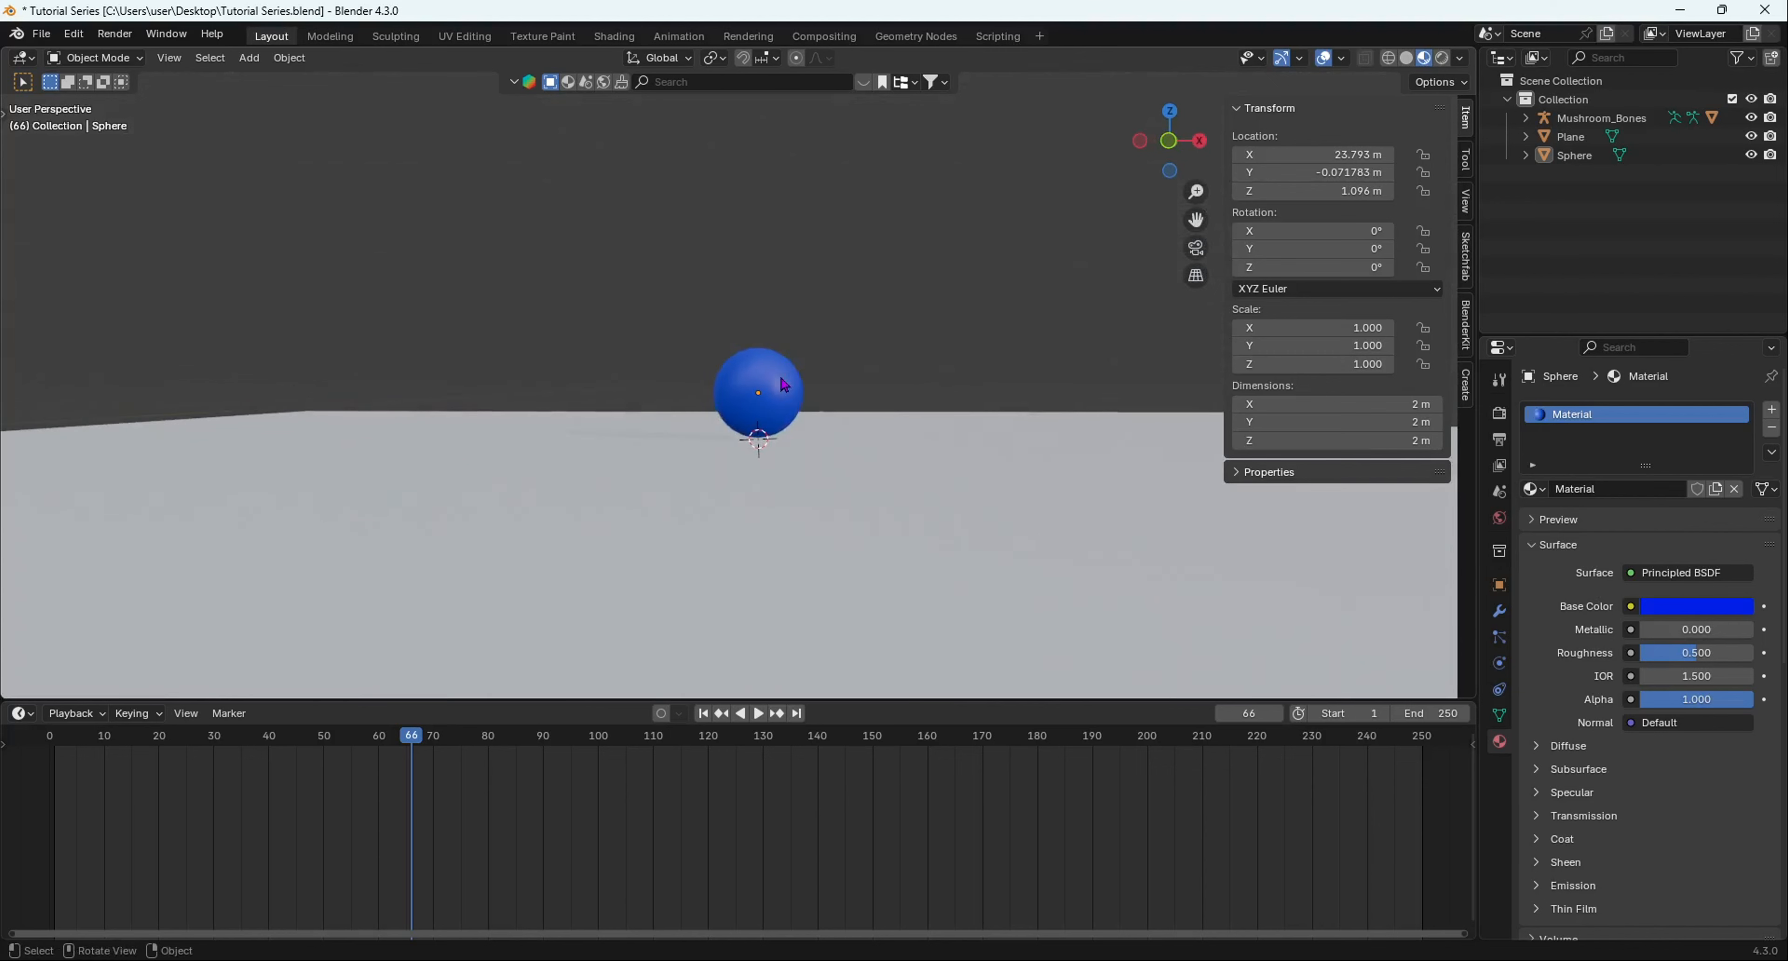
{"action": "left_click", "coordinate": [784, 386]}
{"action": "scroll", "coordinate": [784, 385], "scroll_direction": "up", "scroll_amount": 4}
{"action": "key", "text": "g"}
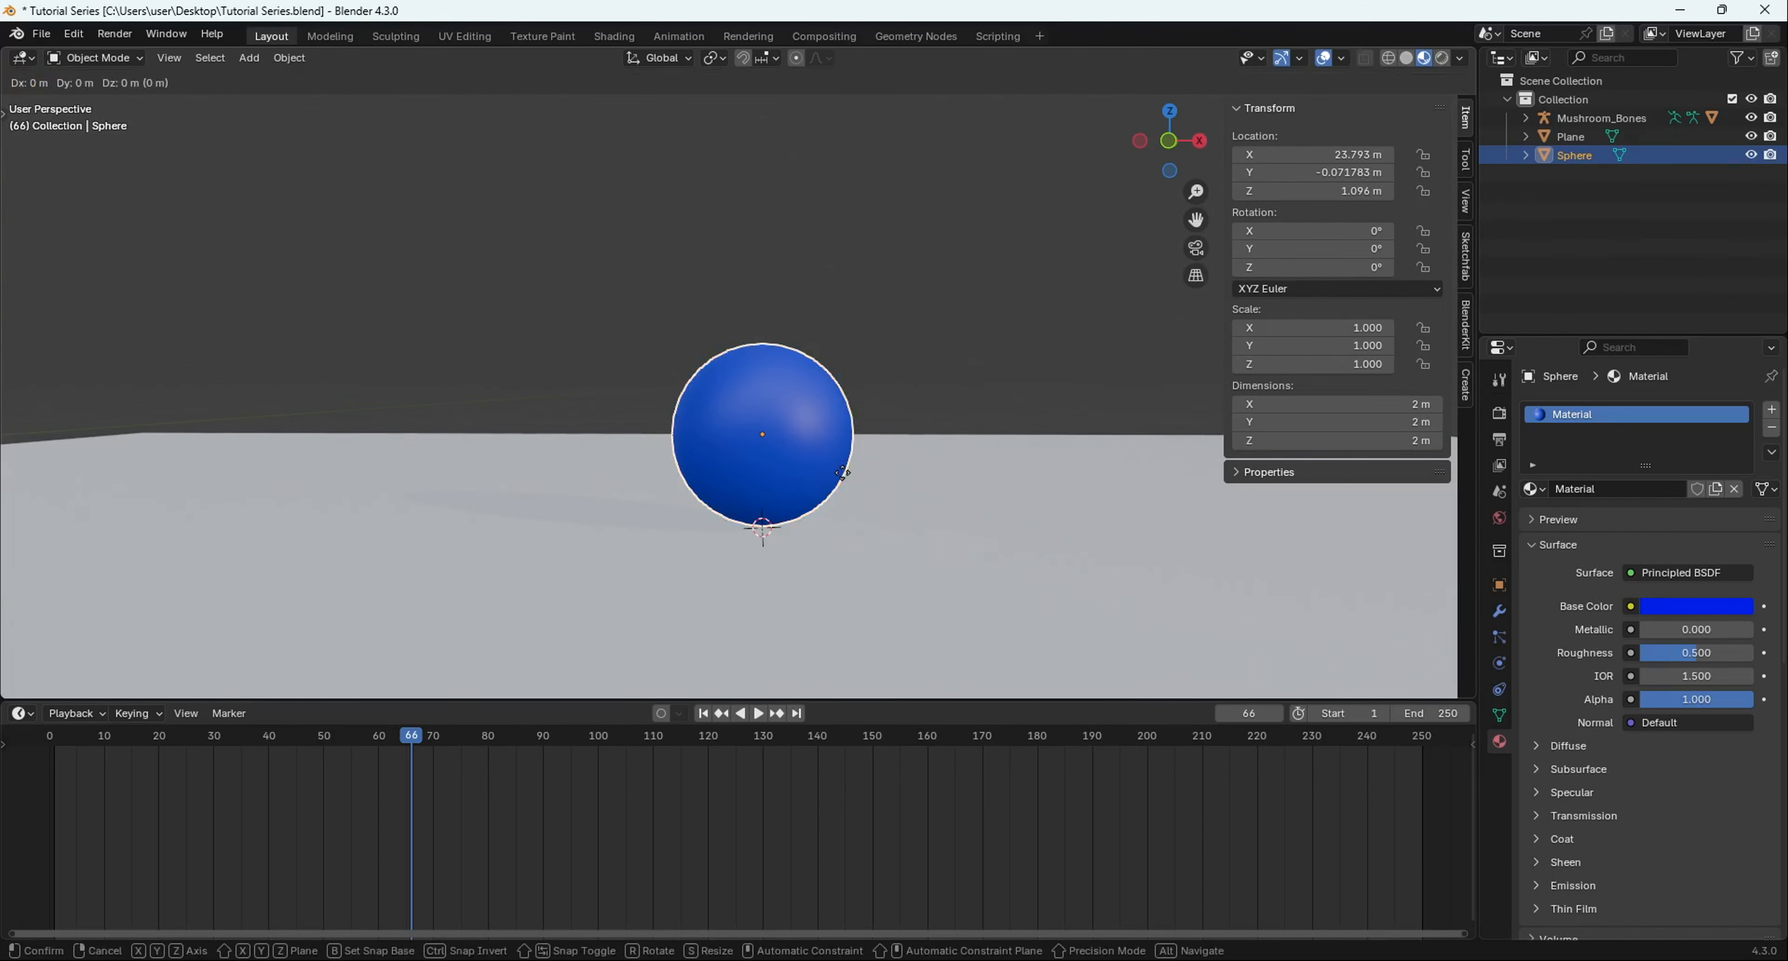
{"action": "key", "text": "z"}
{"action": "left_click", "coordinate": [827, 133]}
{"action": "scroll", "coordinate": [751, 372], "scroll_direction": "down", "scroll_amount": 3}
{"action": "middle_click_drag", "start_coordinate": [802, 385], "coordinate": [733, 480], "text": "shift"}
{"action": "key", "text": "g"}
{"action": "key", "text": "z"}
{"action": "left_click", "coordinate": [806, 455]}
{"action": "scroll", "coordinate": [803, 452], "scroll_direction": "down", "scroll_amount": 4}
Step: Set the current frame to 1 in the timeline
{"action": "left_click_drag", "start_coordinate": [307, 761], "coordinate": [89, 786]}
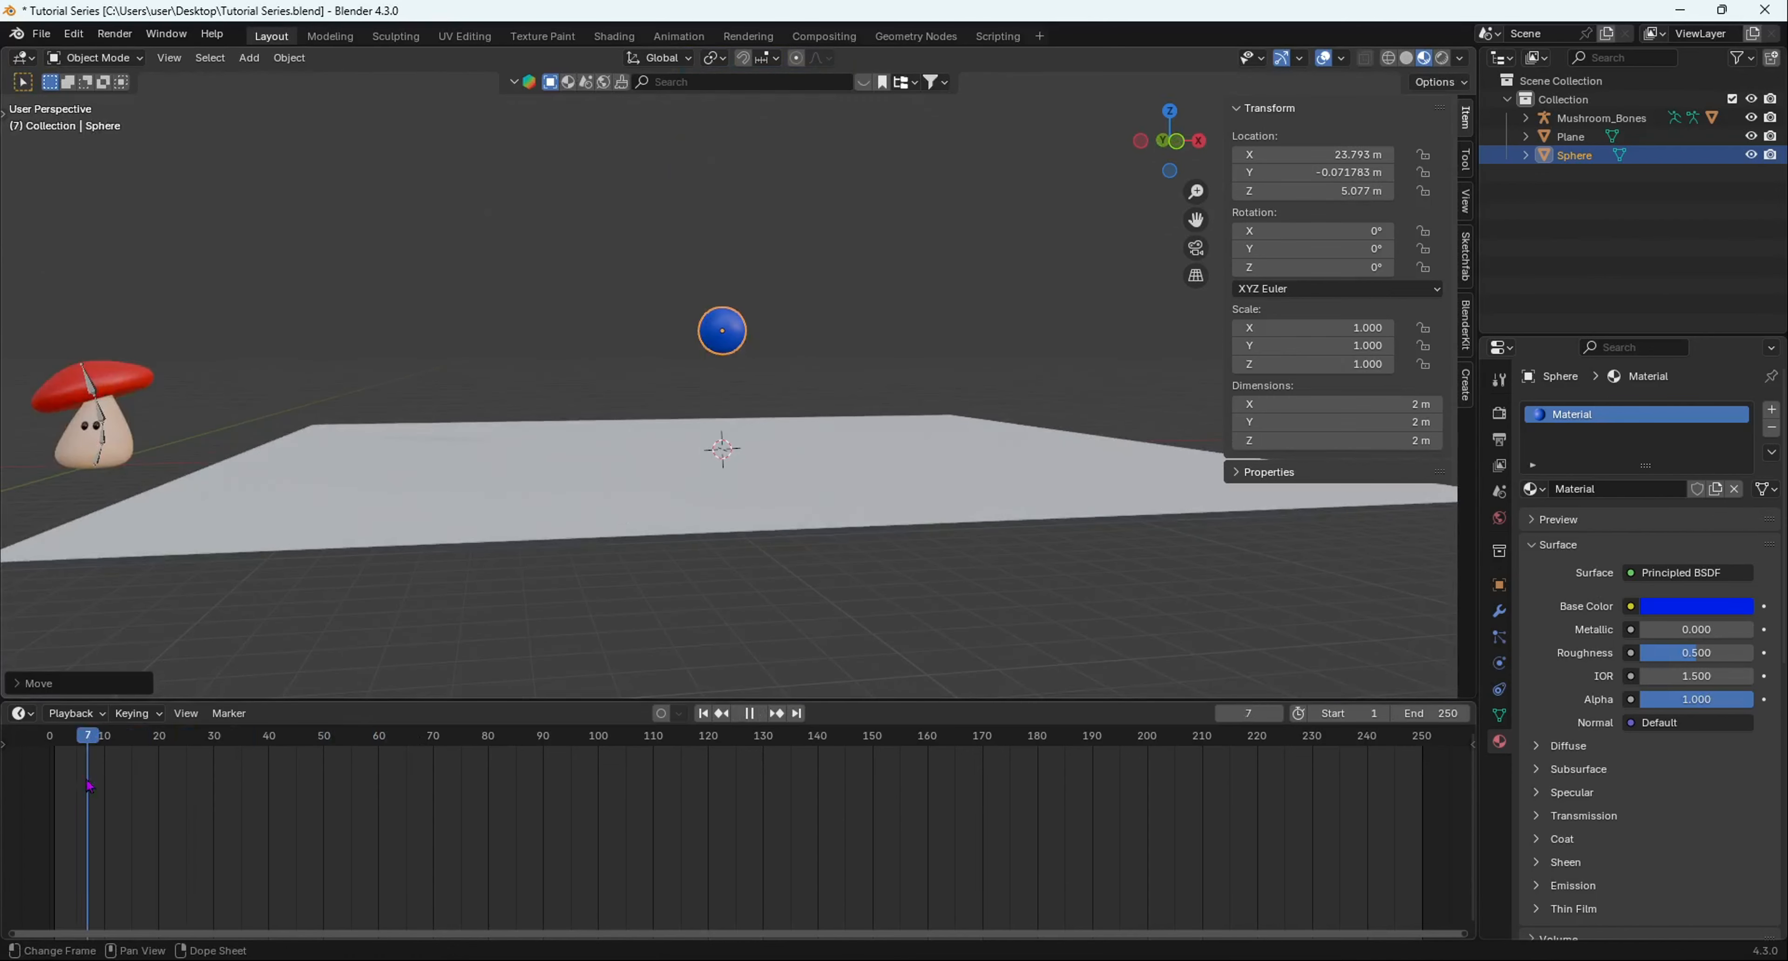
{"action": "scroll", "coordinate": [725, 267], "scroll_direction": "up", "scroll_amount": 4}
{"action": "middle_click_drag", "start_coordinate": [744, 295], "coordinate": [819, 479], "text": "shift"}
{"action": "middle_click_drag", "start_coordinate": [821, 472], "coordinate": [810, 462]}
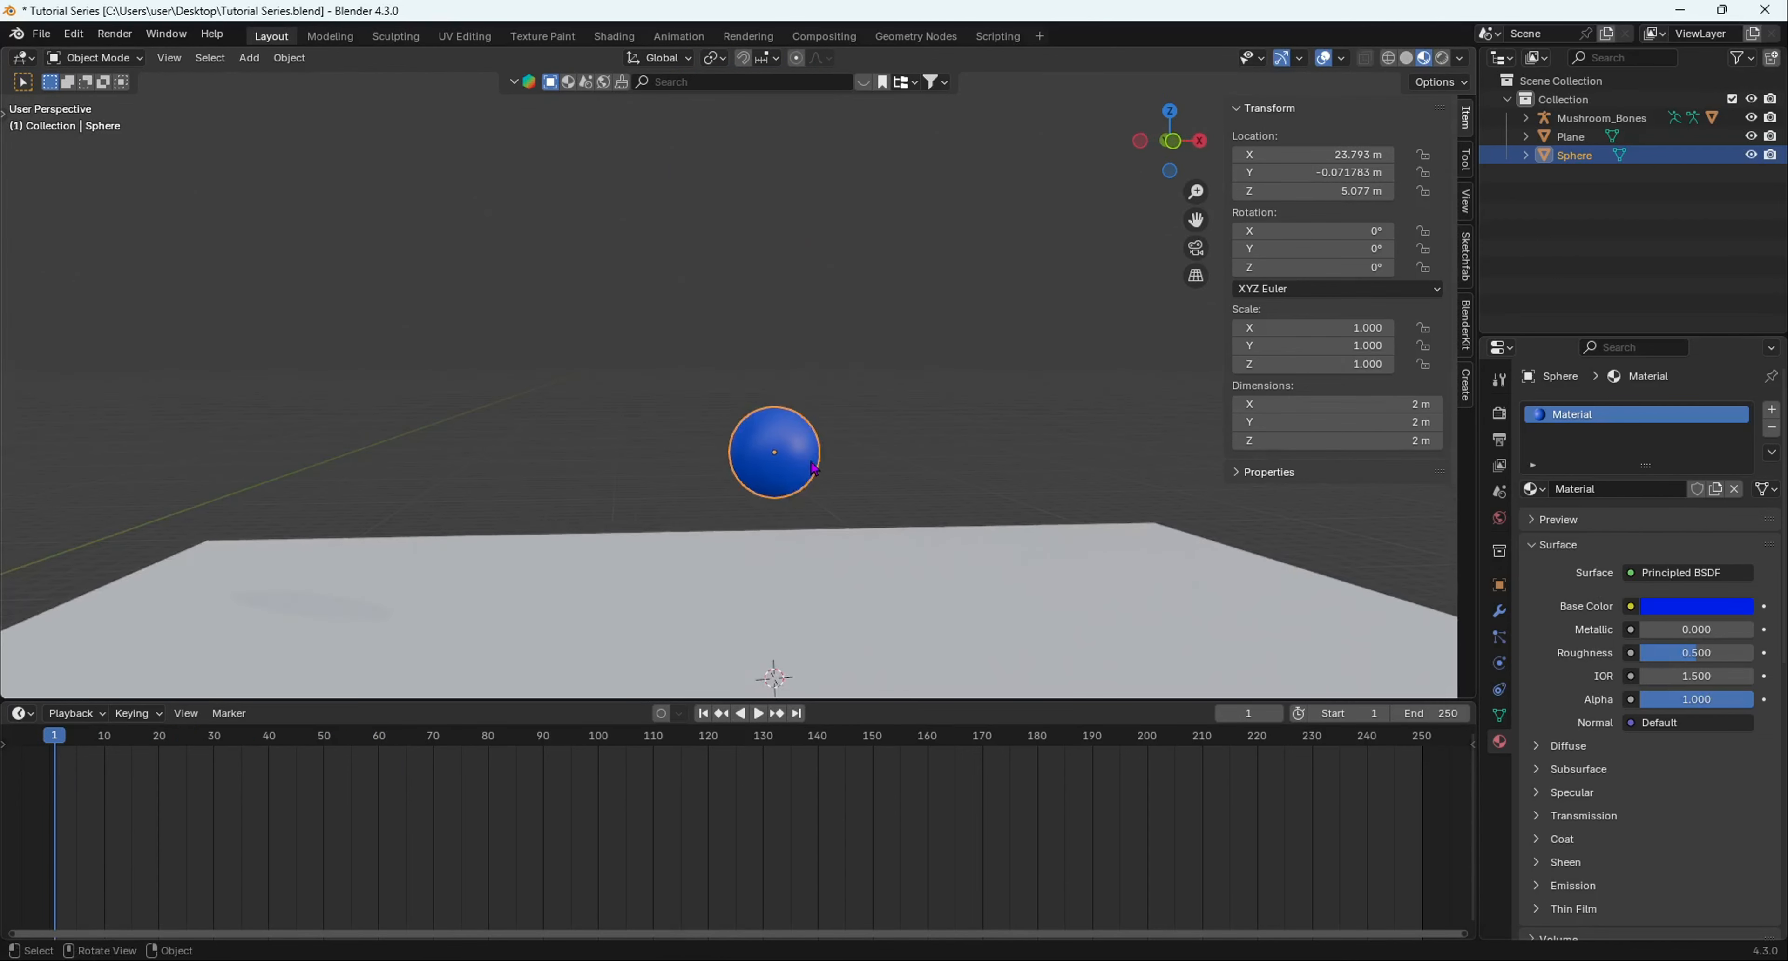
Step: Try scaling the sphere along the Z axis, and undo it
{"action": "key", "text": "s"}
{"action": "key", "text": "z"}
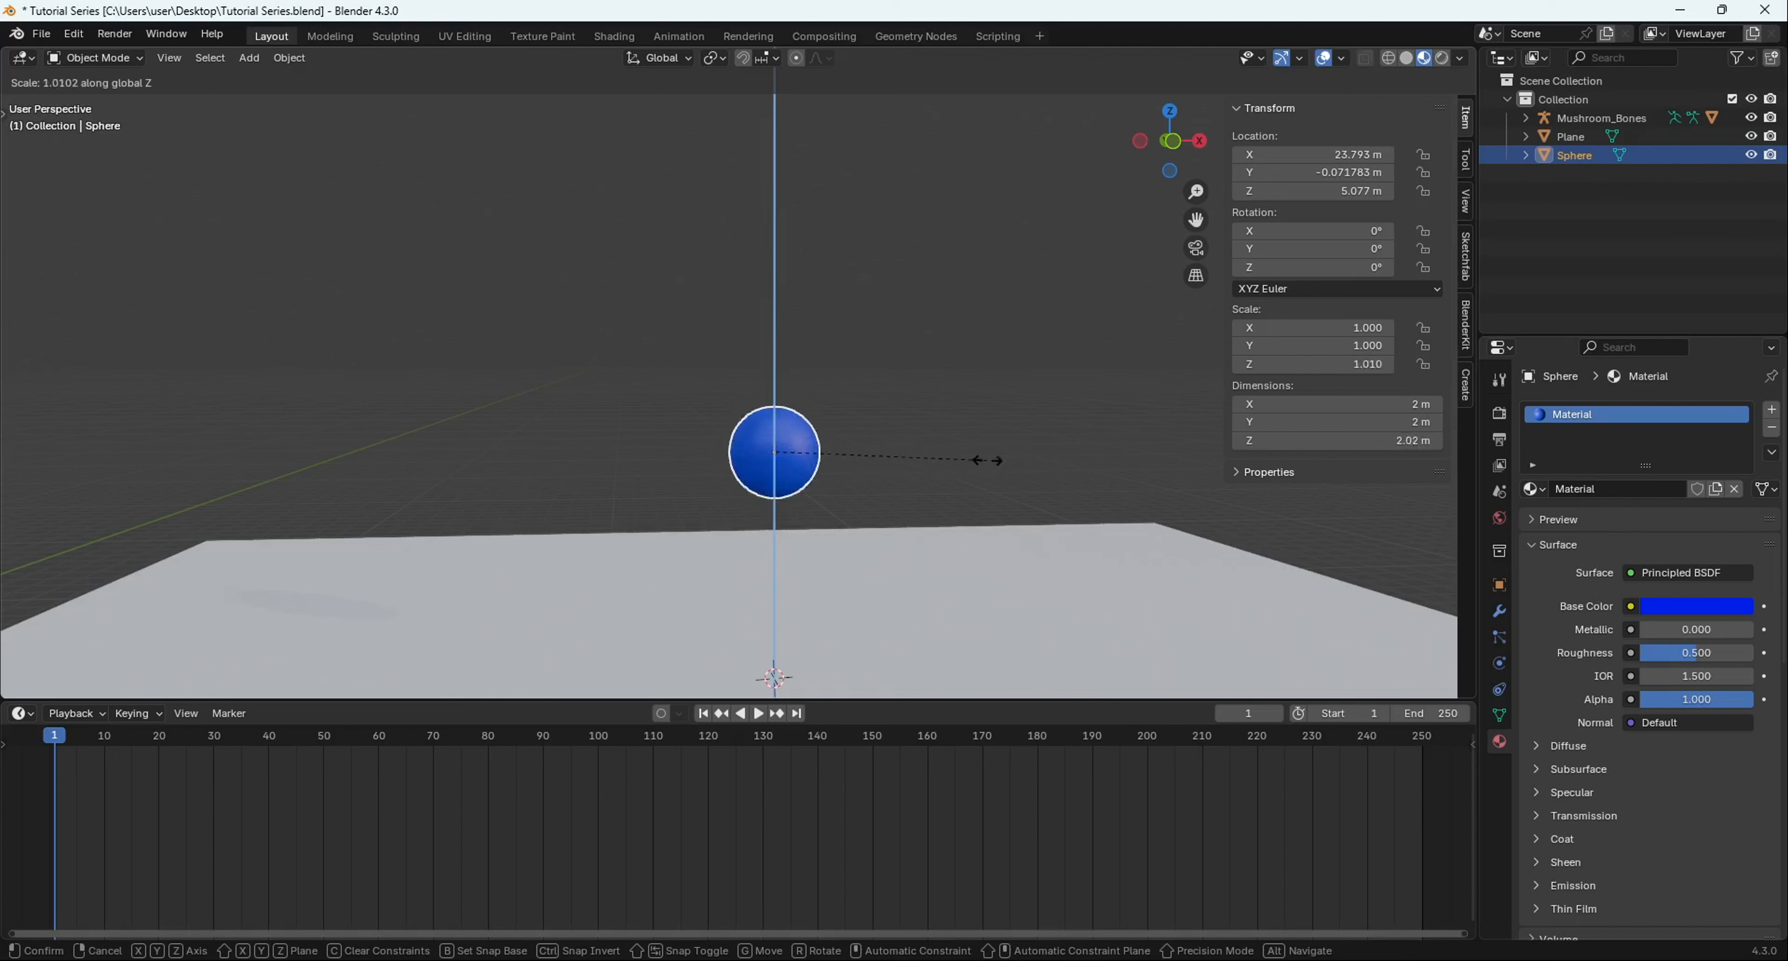
{"action": "left_click", "coordinate": [928, 485]}
{"action": "key", "text": "ctrl+z"}
Step: Keyframe the sphere's location and scale at frame 1
{"action": "scroll", "coordinate": [891, 507], "scroll_direction": "up", "scroll_amount": 2}
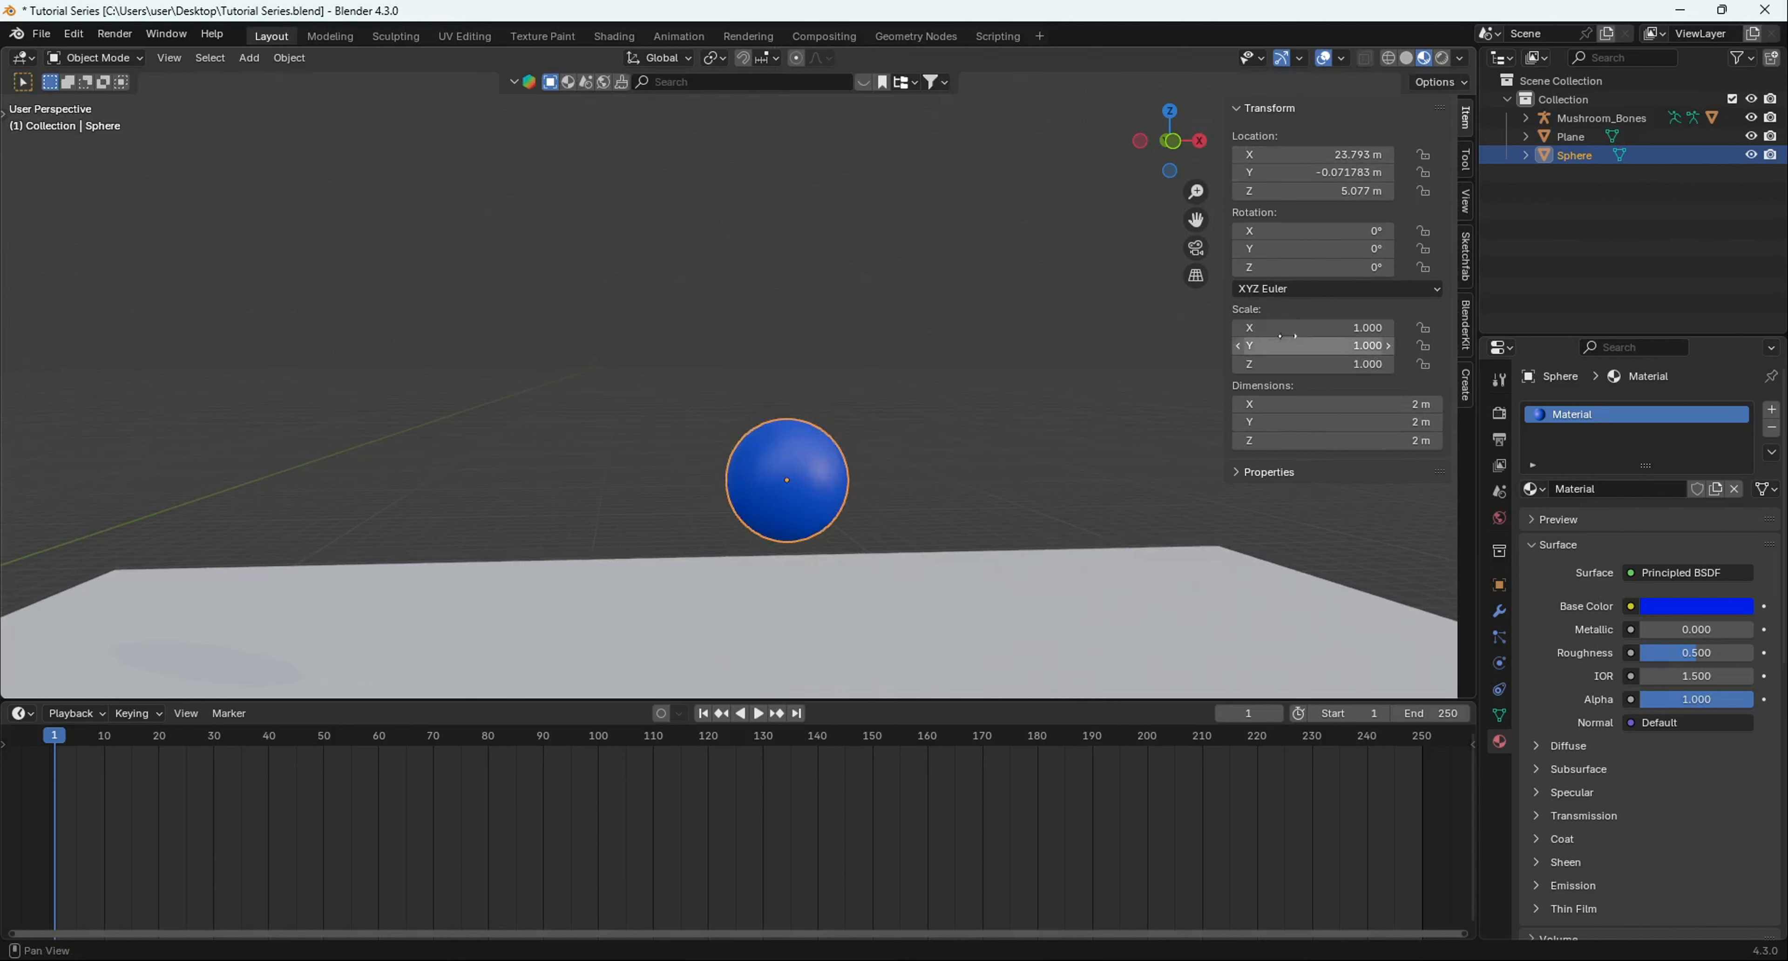
{"action": "key", "text": "i"}
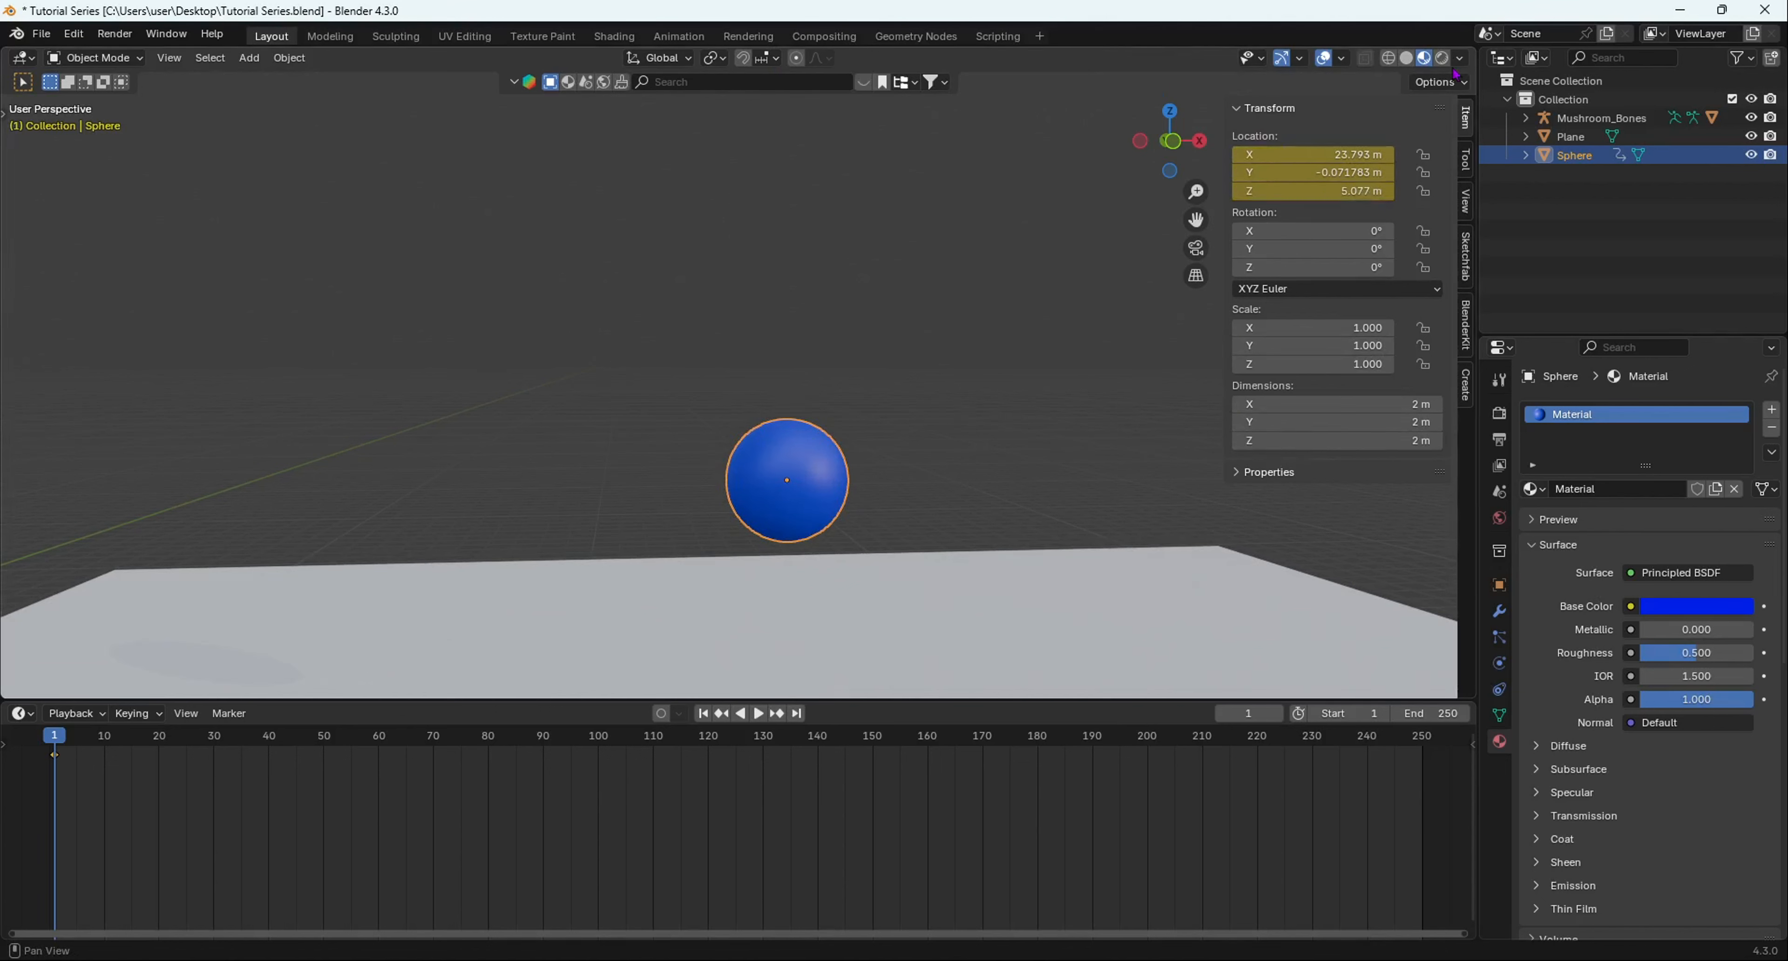
{"action": "key", "text": "i"}
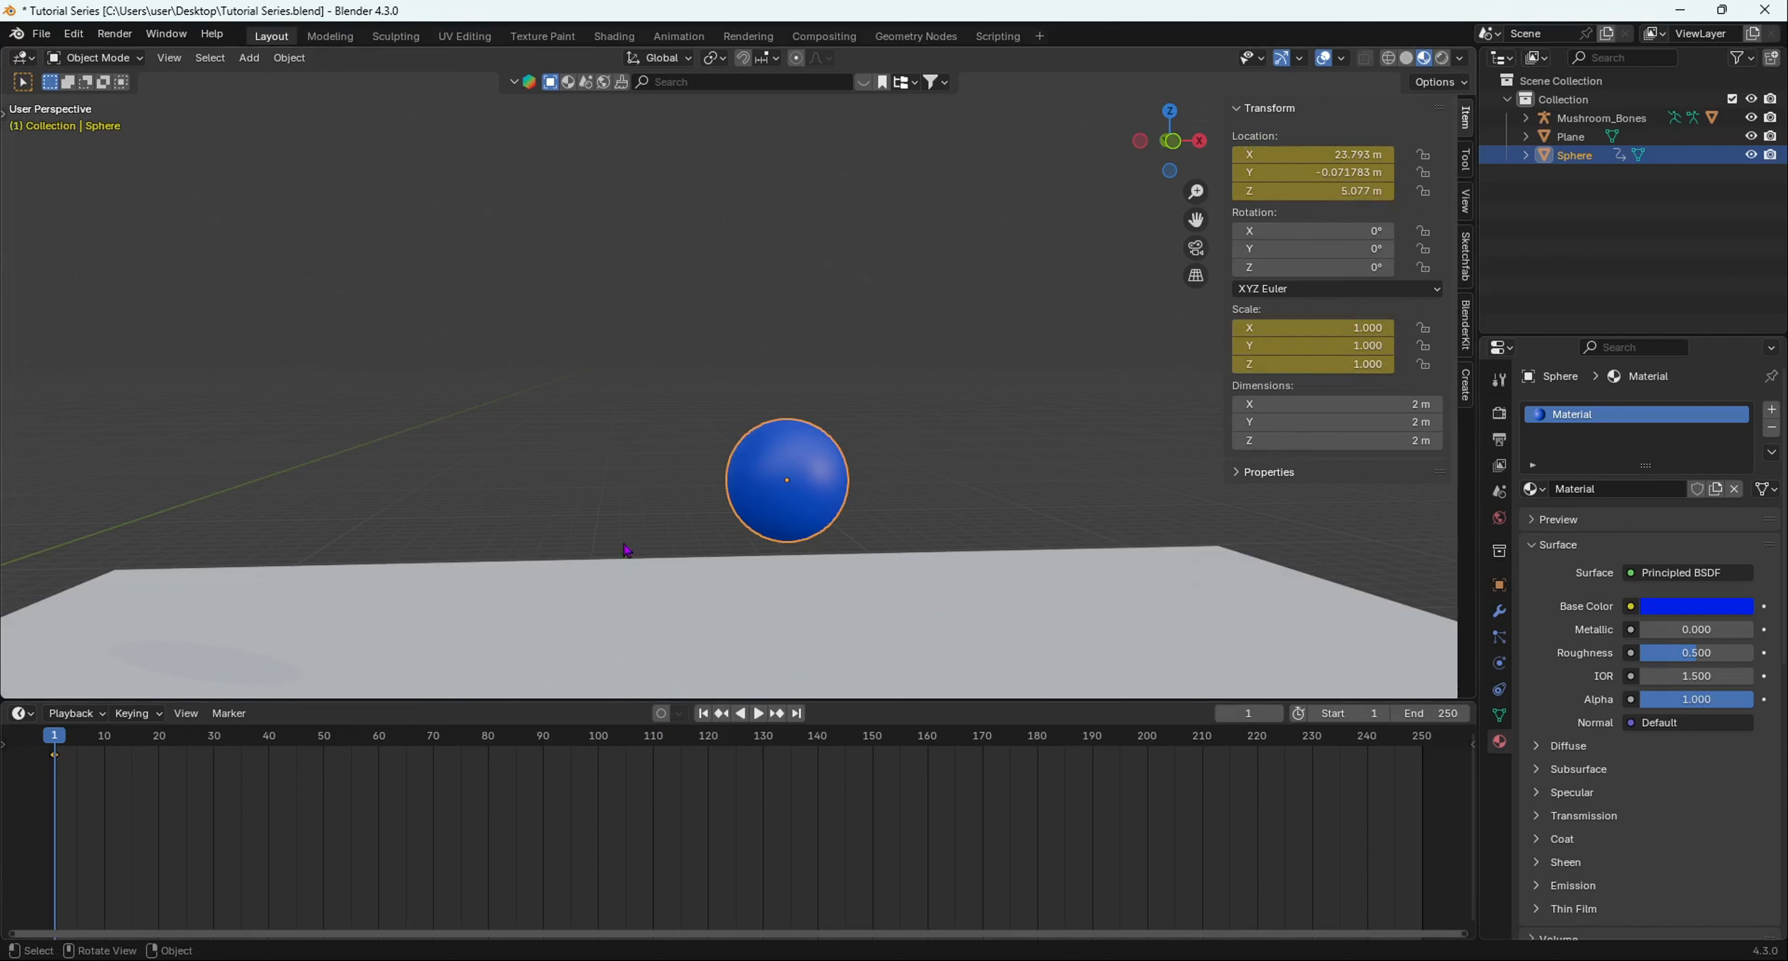
Step: At frame 30, lower the sphere along the Z axis to about 0.992 m so it sits at floor level
{"action": "key", "text": "space"}
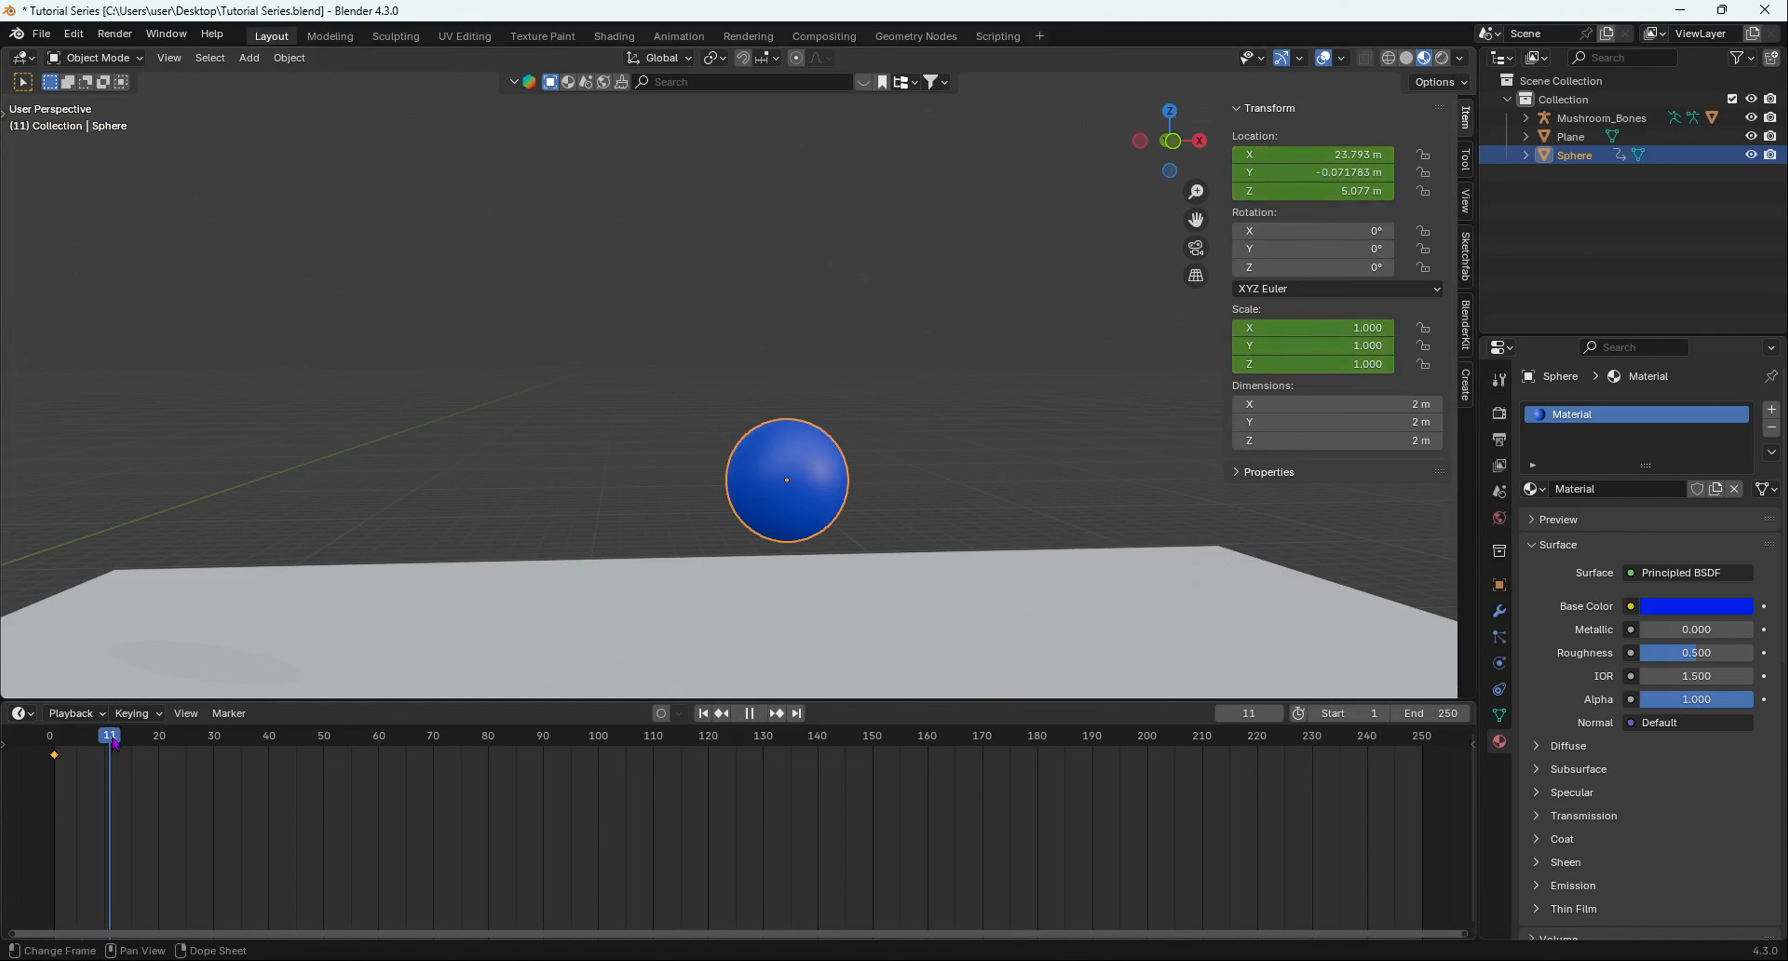
{"action": "scroll", "coordinate": [659, 502], "scroll_direction": "down", "scroll_amount": 5}
{"action": "mouse_move", "coordinate": [927, 486]}
{"action": "middle_mouse_down"}
{"action": "mouse_move", "coordinate": [1006, 487]}
{"action": "mouse_move", "coordinate": [892, 490]}
{"action": "middle_mouse_up"}
{"action": "key", "text": "KP_1"}
{"action": "scroll", "coordinate": [898, 495], "scroll_direction": "up", "scroll_amount": 5}
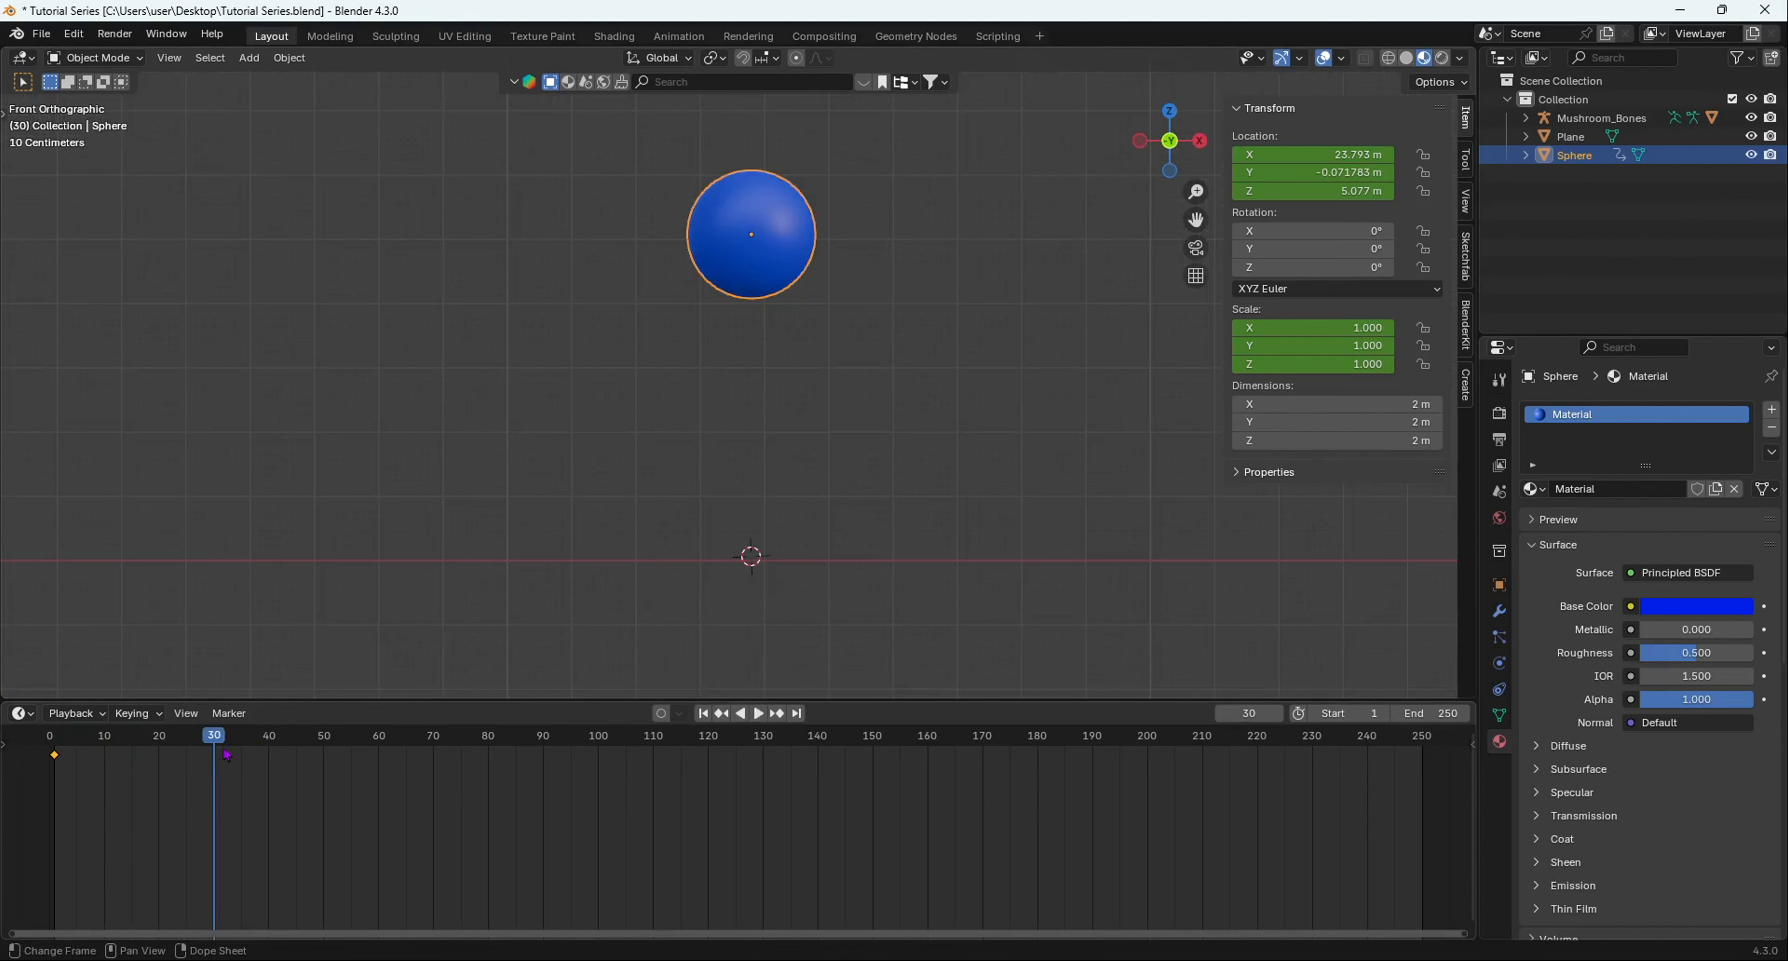
{"action": "scroll", "coordinate": [878, 439], "scroll_direction": "up", "scroll_amount": 2}
{"action": "key", "text": "g"}
{"action": "key", "text": "z"}
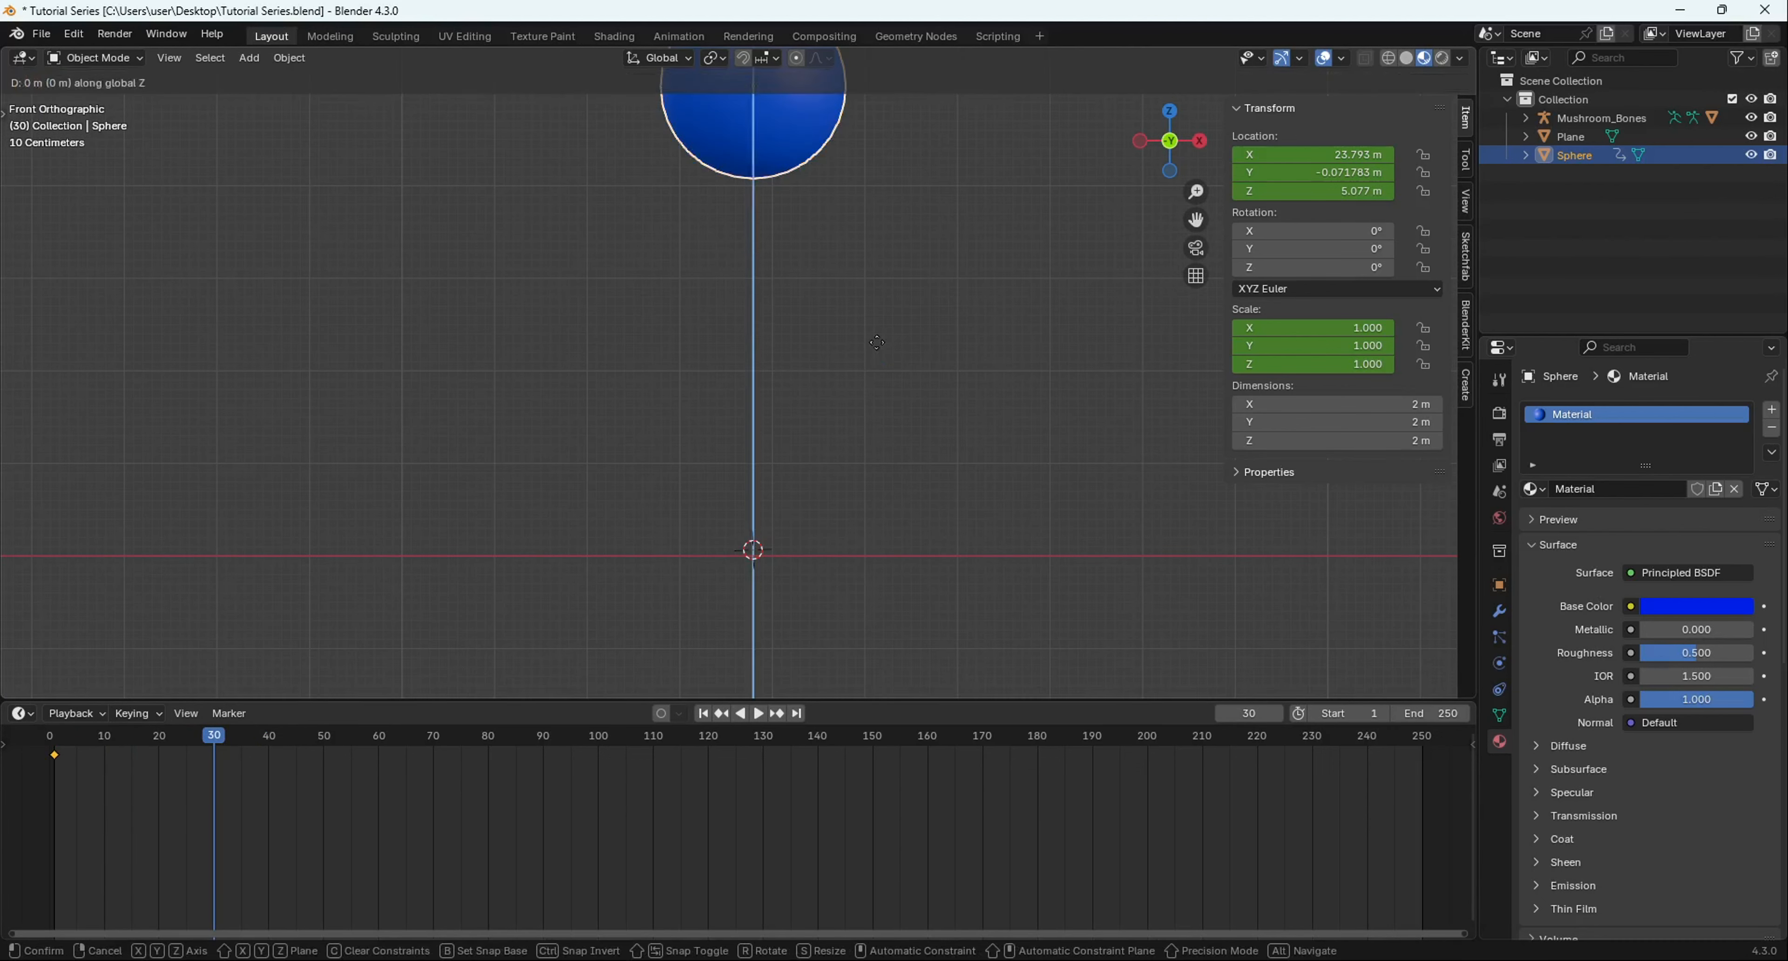
{"action": "left_click", "coordinate": [840, 402]}
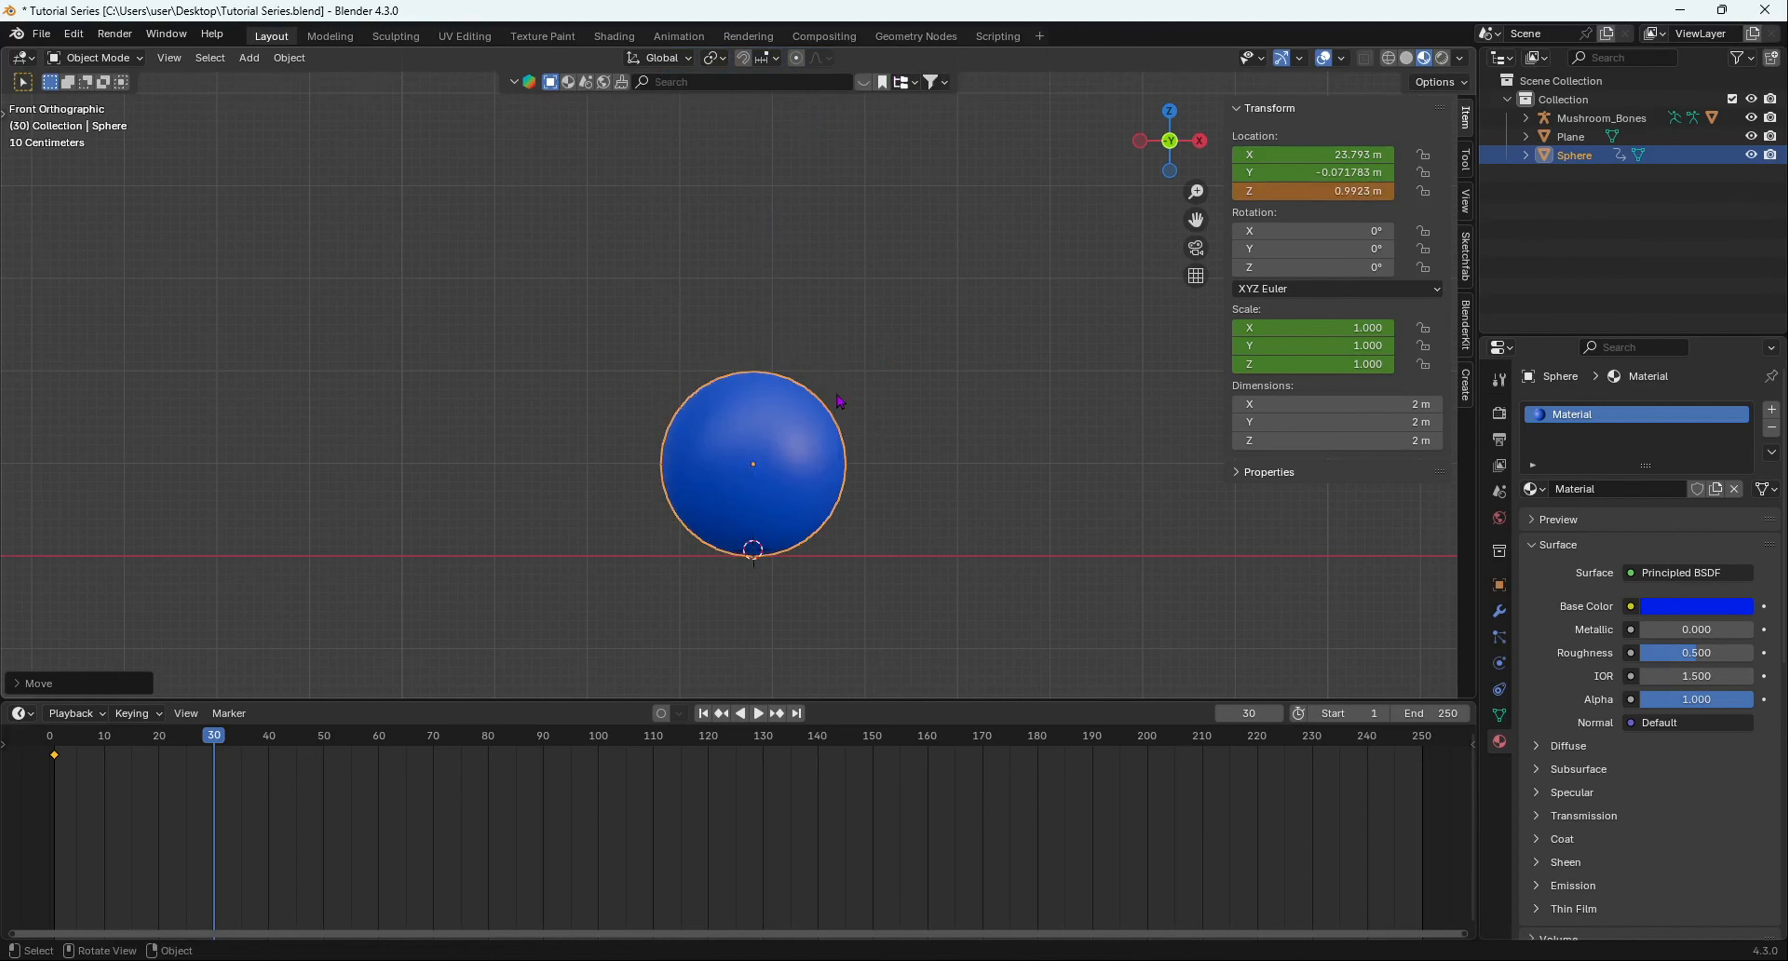
Step: Keyframe the lowered sphere's location and scale at frame 30
{"action": "mouse_move", "coordinate": [840, 401]}
{"action": "middle_mouse_down"}
{"action": "mouse_move", "coordinate": [888, 367]}
{"action": "mouse_move", "coordinate": [995, 376]}
{"action": "mouse_move", "coordinate": [874, 343]}
{"action": "mouse_move", "coordinate": [827, 411]}
{"action": "middle_mouse_up"}
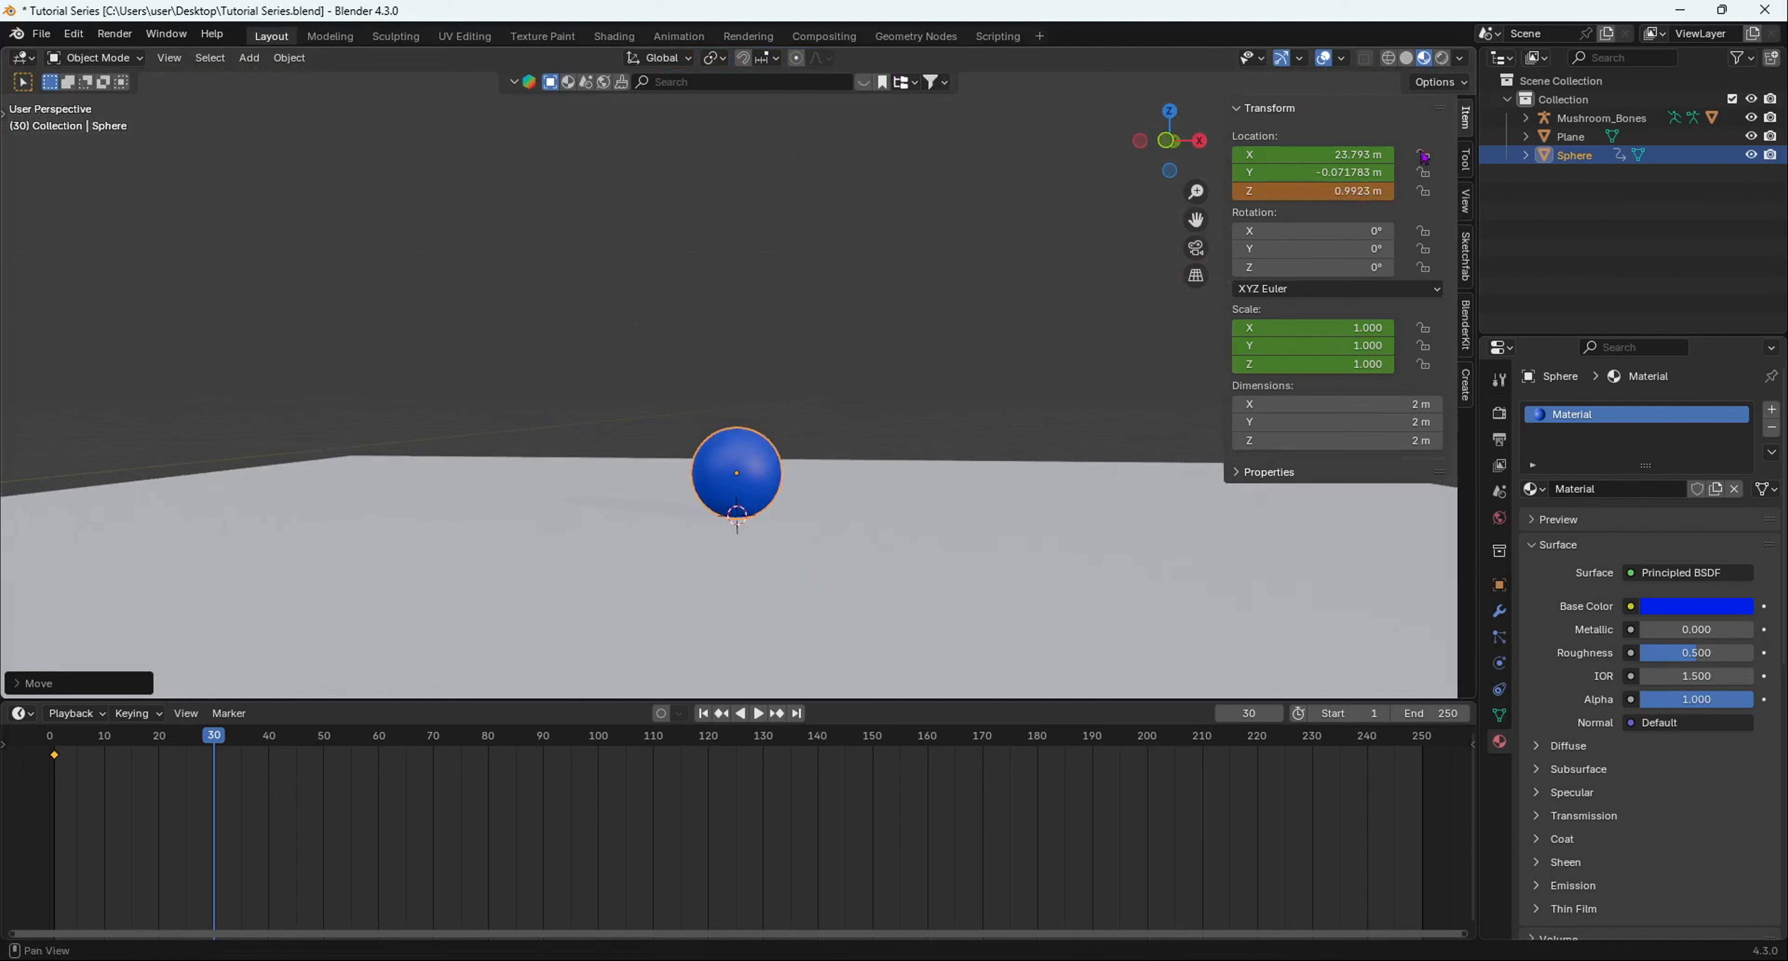
{"action": "key", "text": "i"}
{"action": "key", "text": "i"}
{"action": "scroll", "coordinate": [817, 426], "scroll_direction": "down", "scroll_amount": 3}
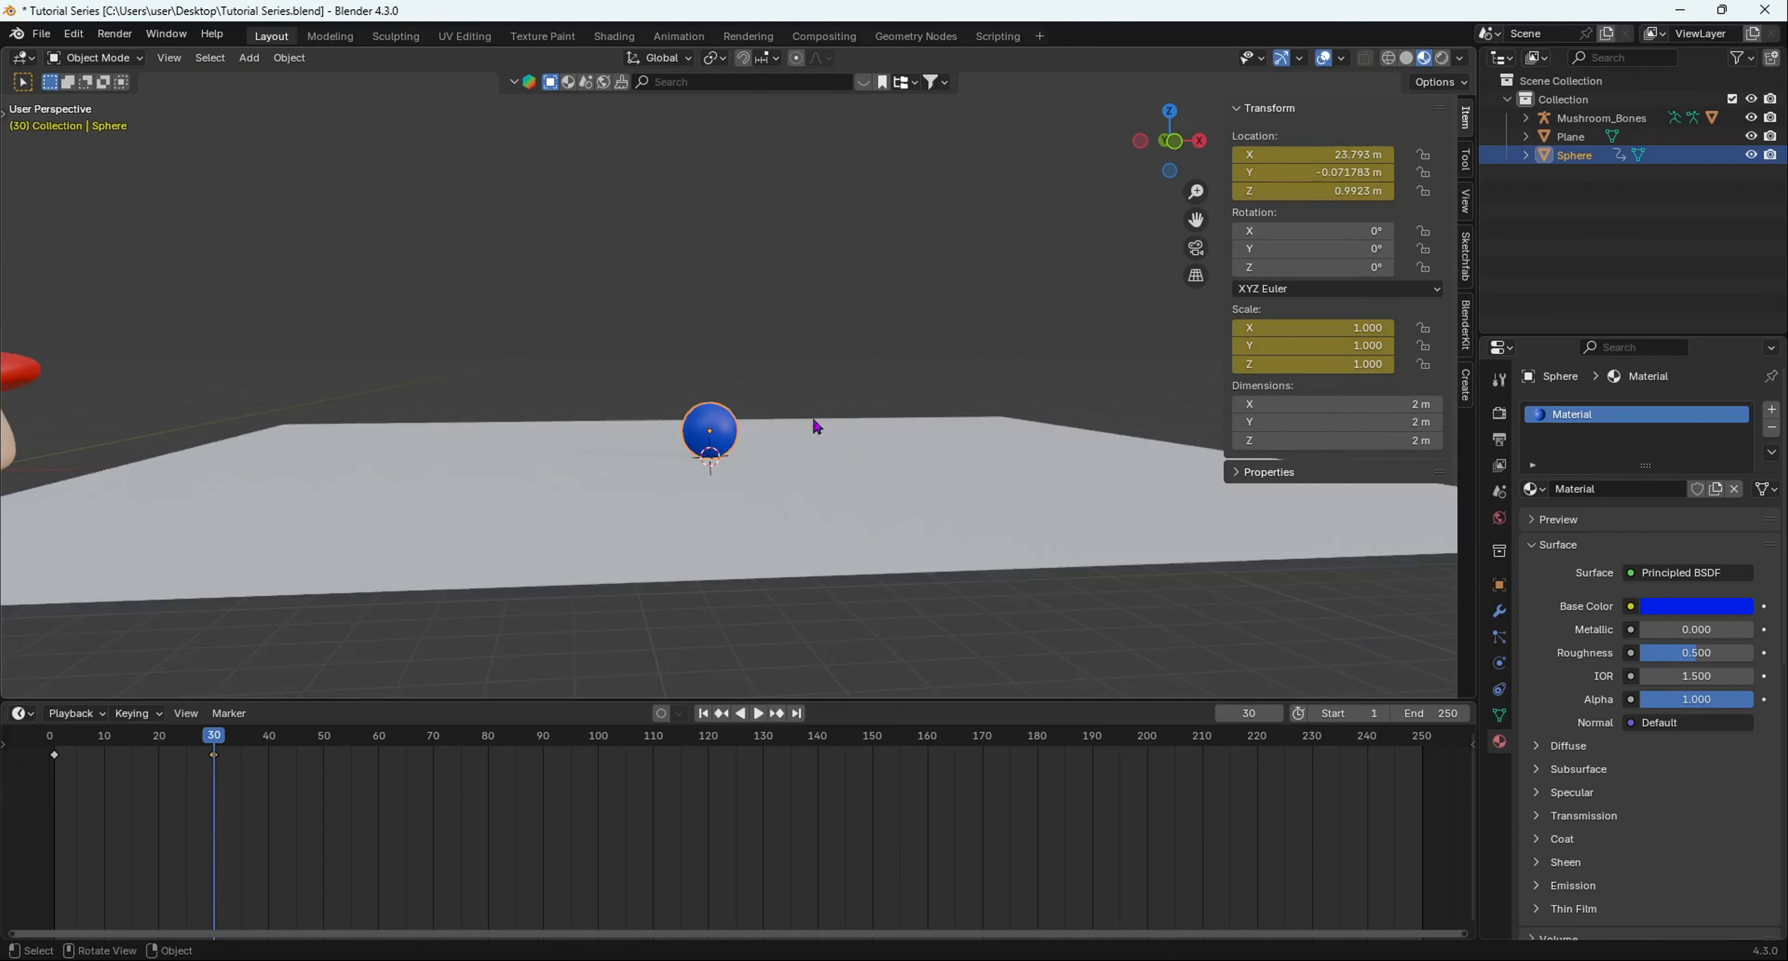
Step: Play the sphere's fall from the beginning several times to examine its motion, and return to frame 0
{"action": "key", "text": "shift+Left"}
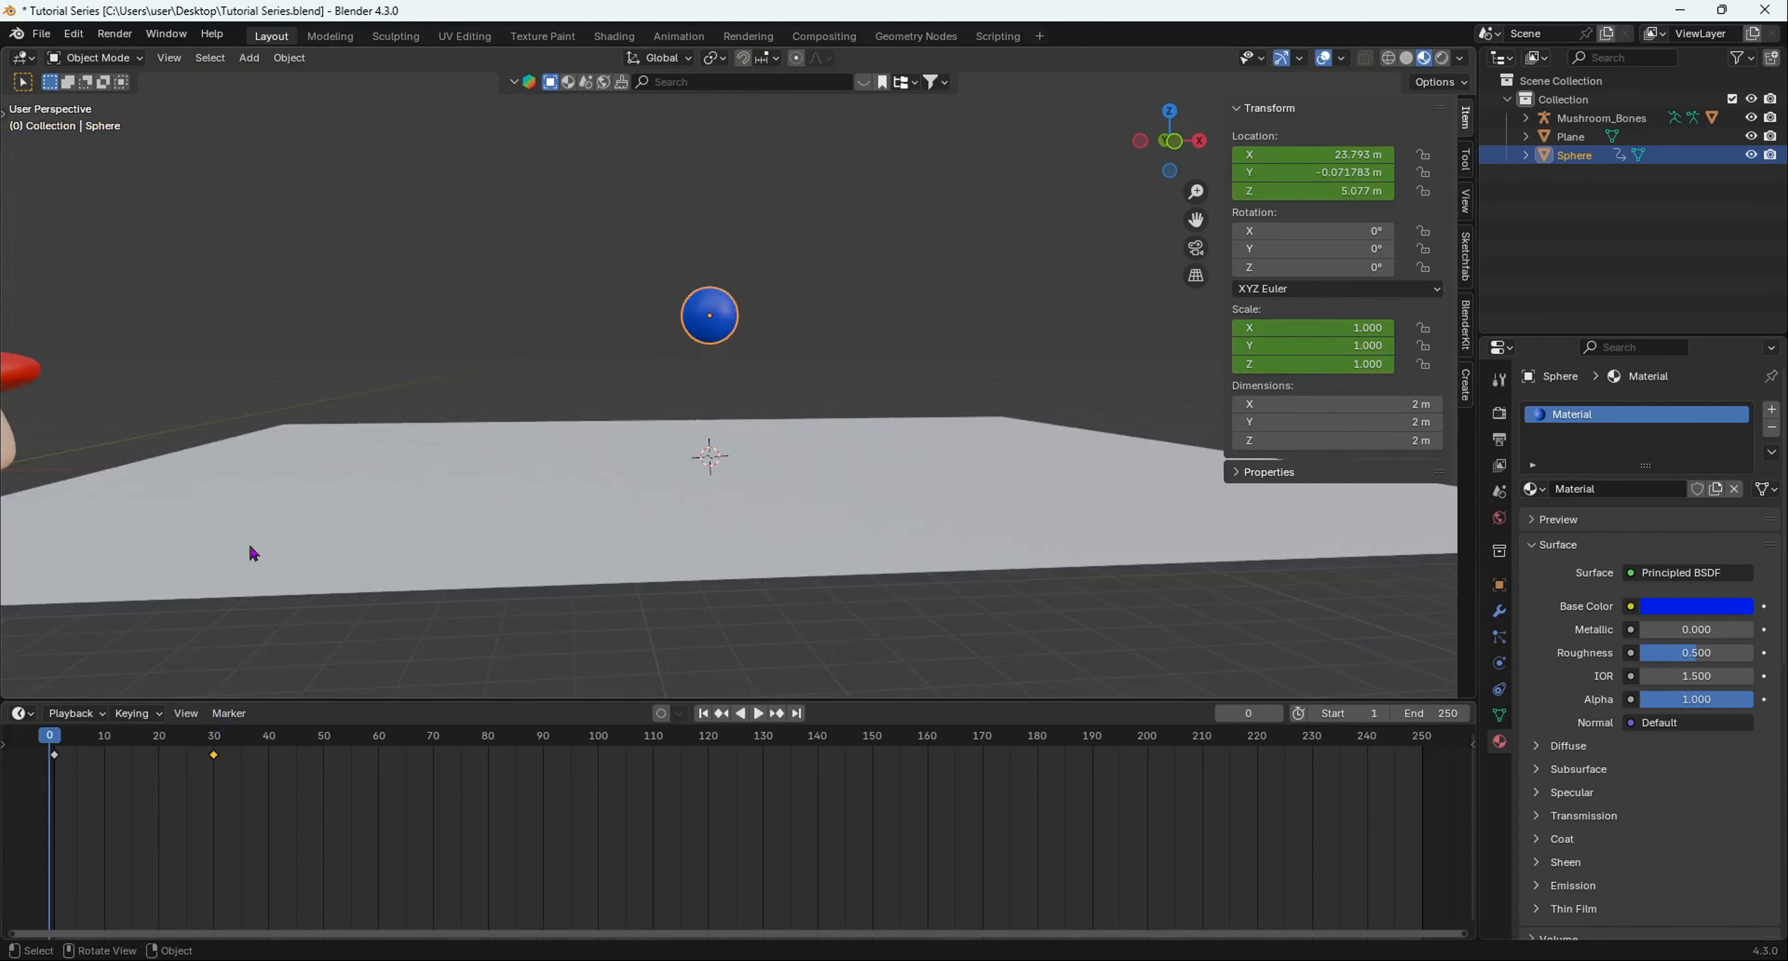
{"action": "key", "text": "space"}
{"action": "key", "text": "space"}
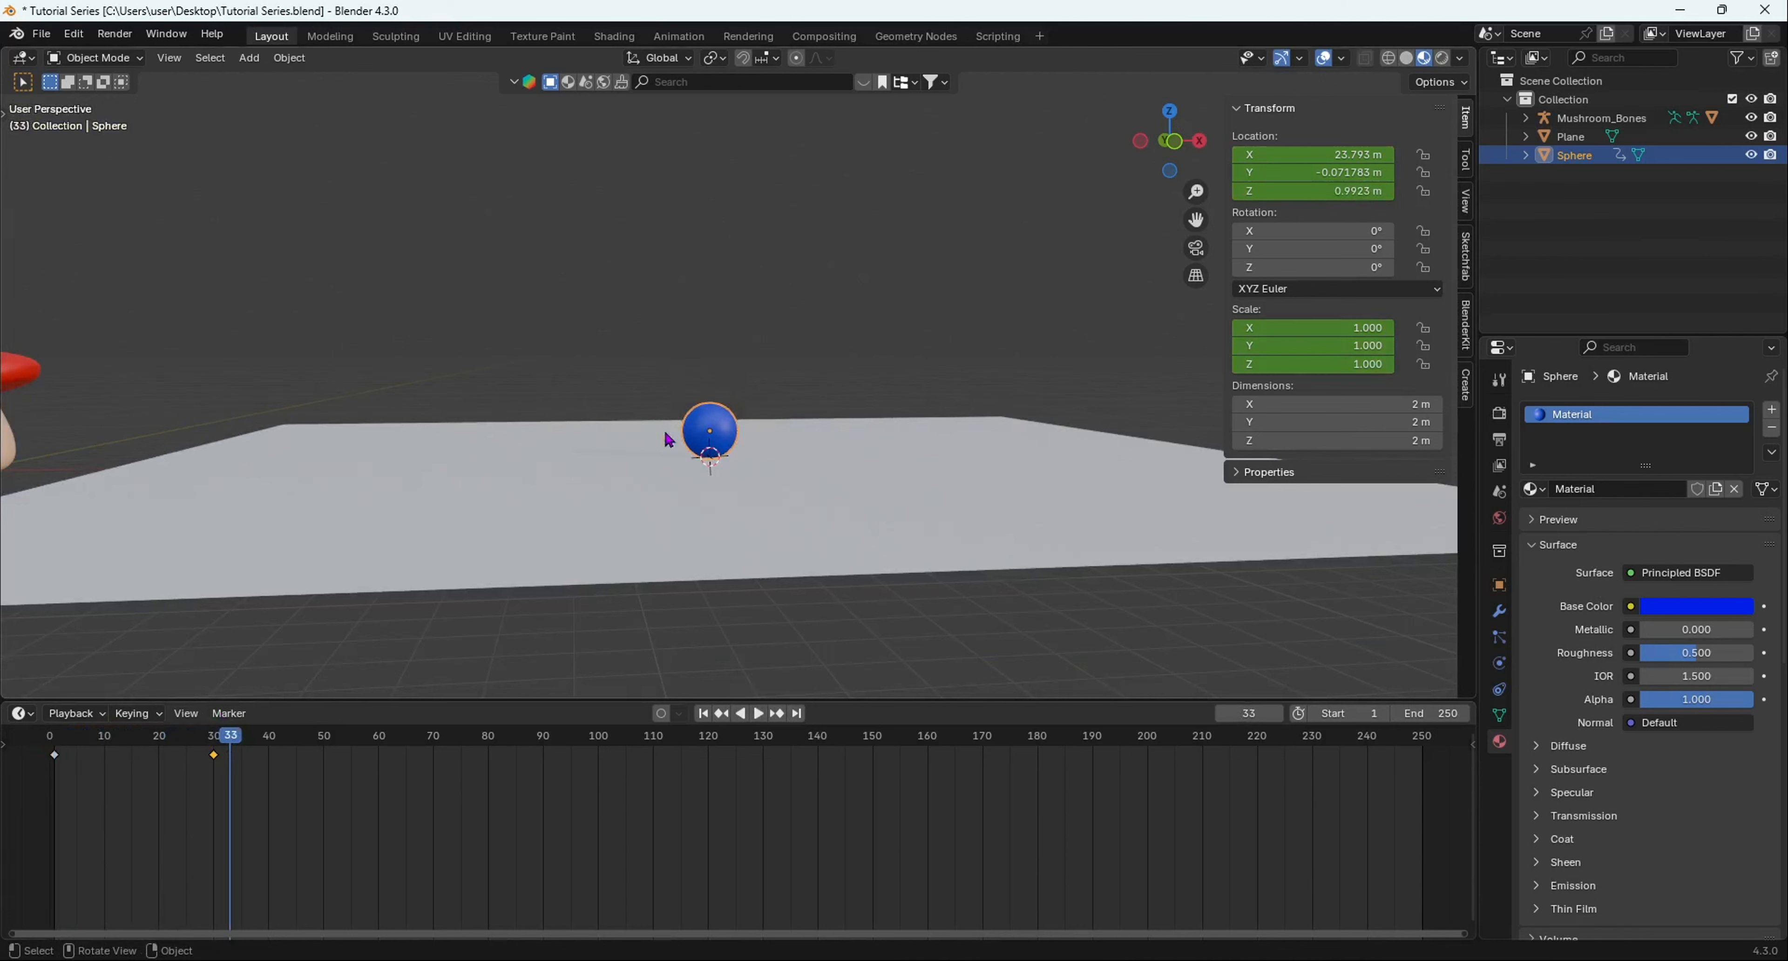
{"action": "scroll", "coordinate": [666, 440], "scroll_direction": "up", "scroll_amount": 3}
{"action": "middle_click_drag", "start_coordinate": [701, 438], "coordinate": [836, 425]}
{"action": "left_click_drag", "start_coordinate": [230, 747], "coordinate": [55, 746]}
{"action": "key", "text": "space"}
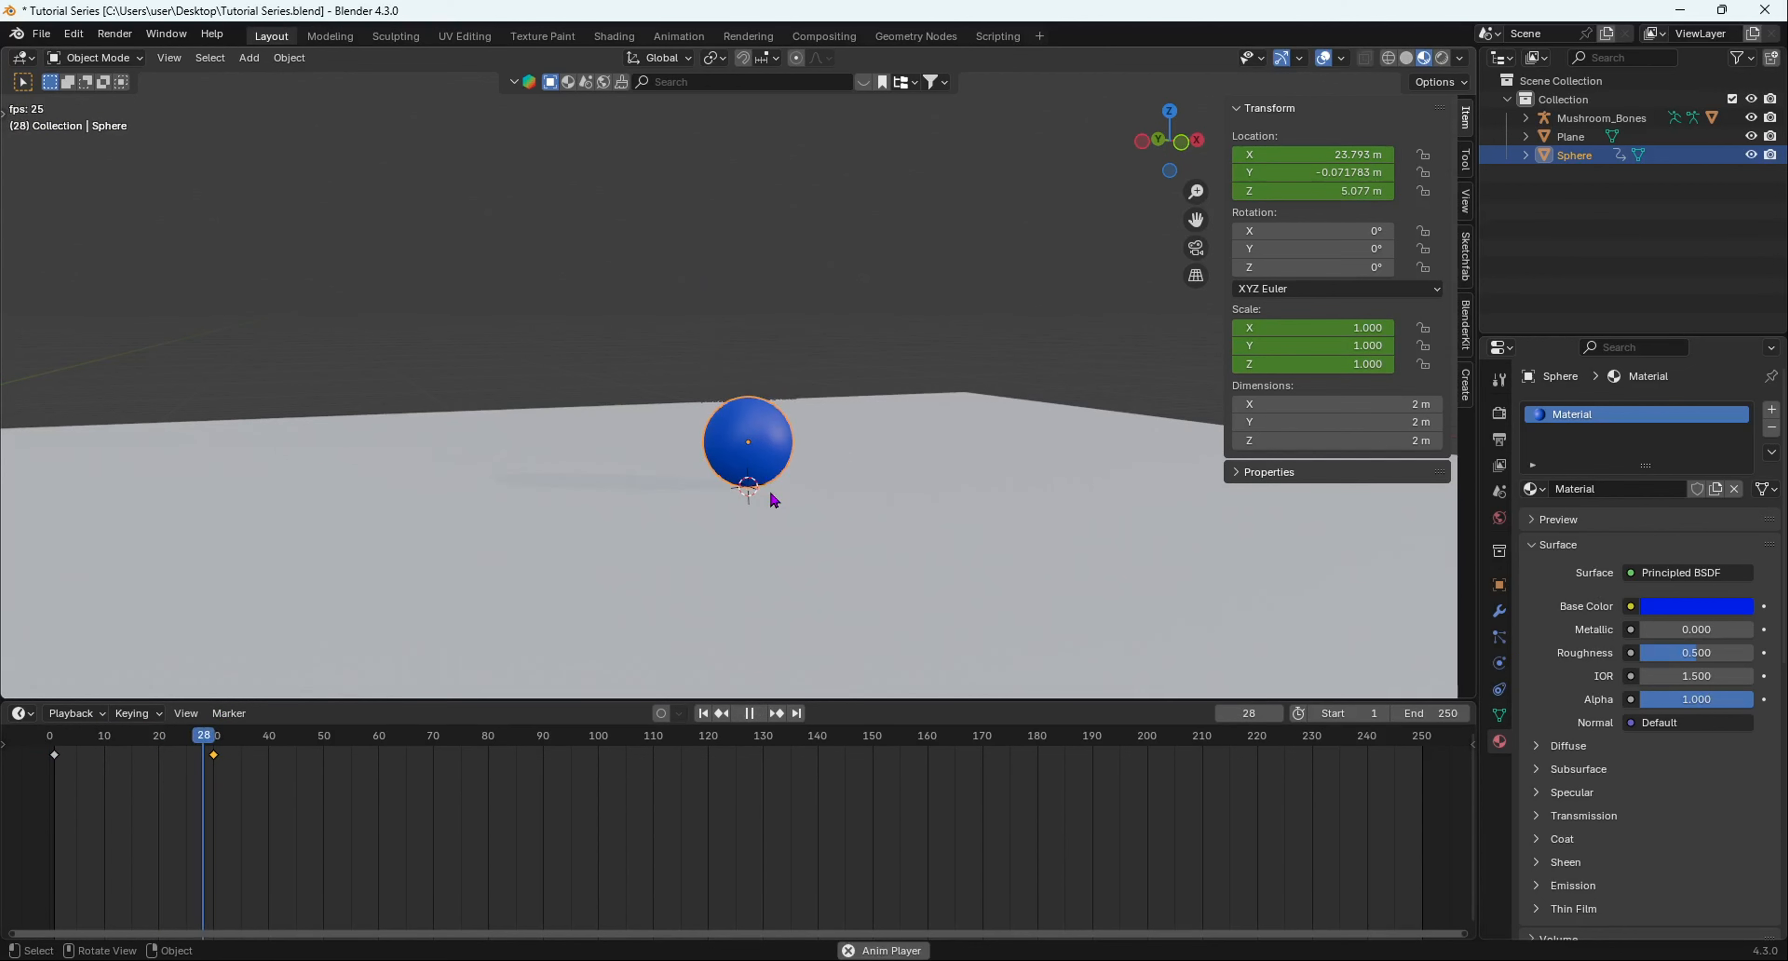
{"action": "key", "text": "space"}
{"action": "key", "text": "Down"}
{"action": "key", "text": "Down"}
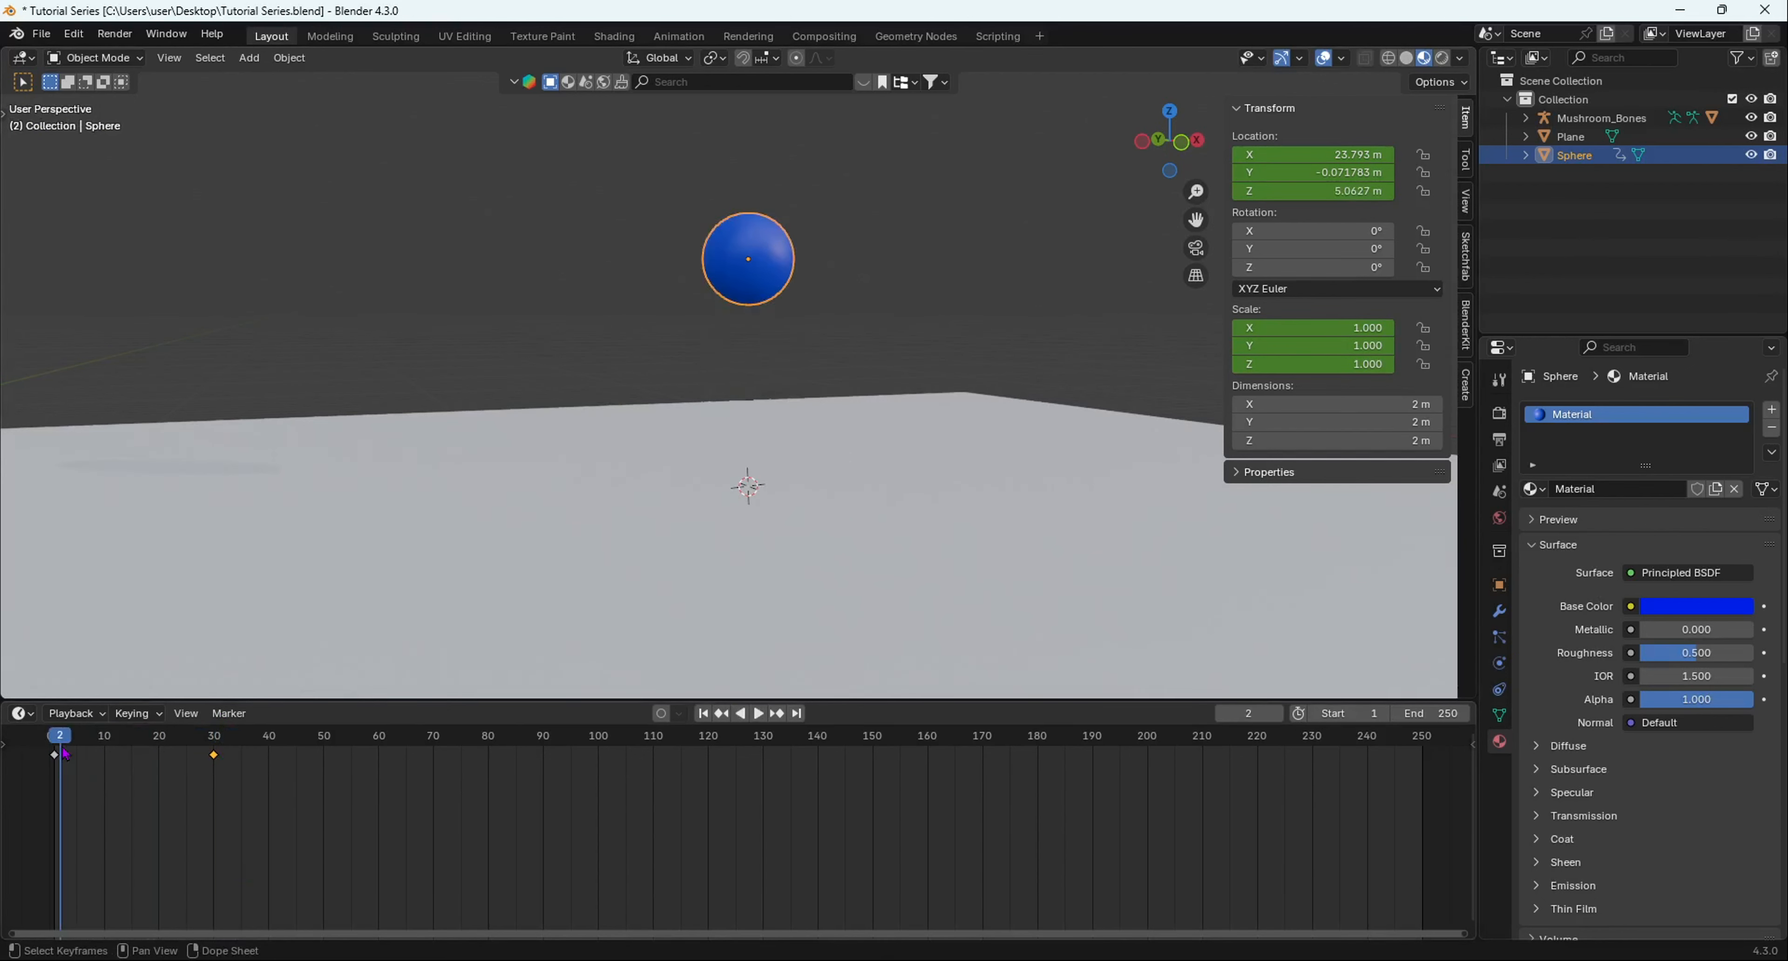
{"action": "key", "text": "space"}
{"action": "key", "text": "space"}
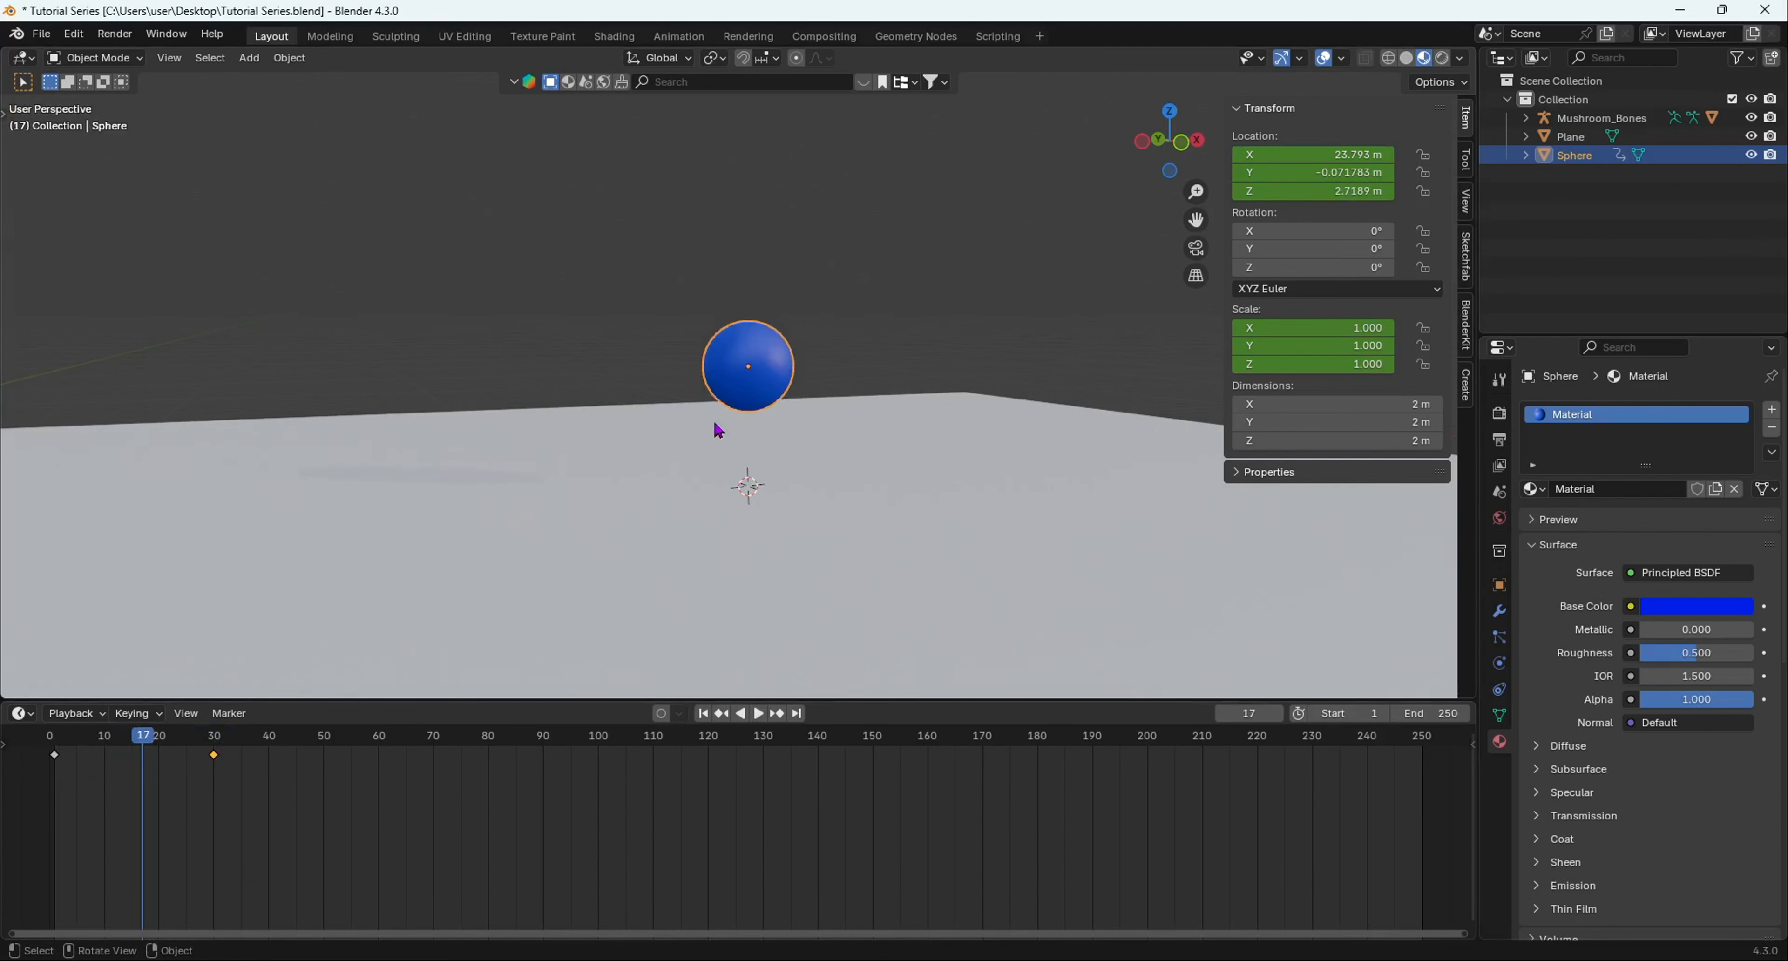
{"action": "key", "text": "space"}
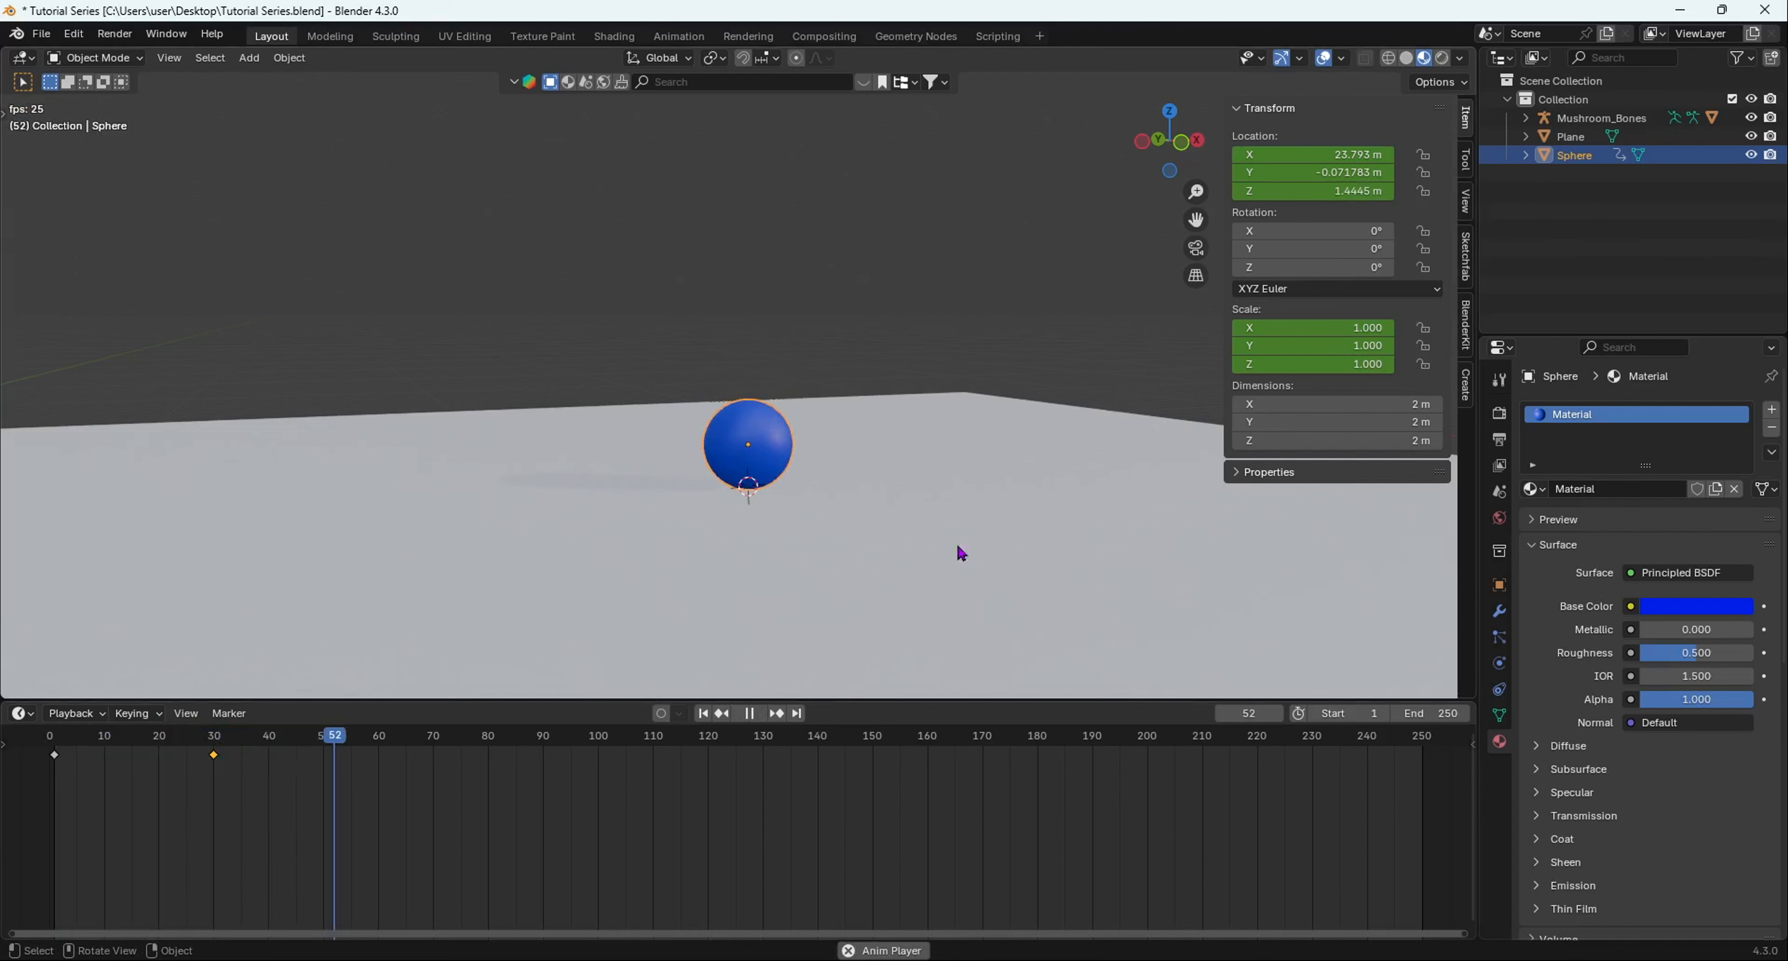
{"action": "key", "text": "space"}
{"action": "left_click_drag", "start_coordinate": [359, 736], "coordinate": [49, 737]}
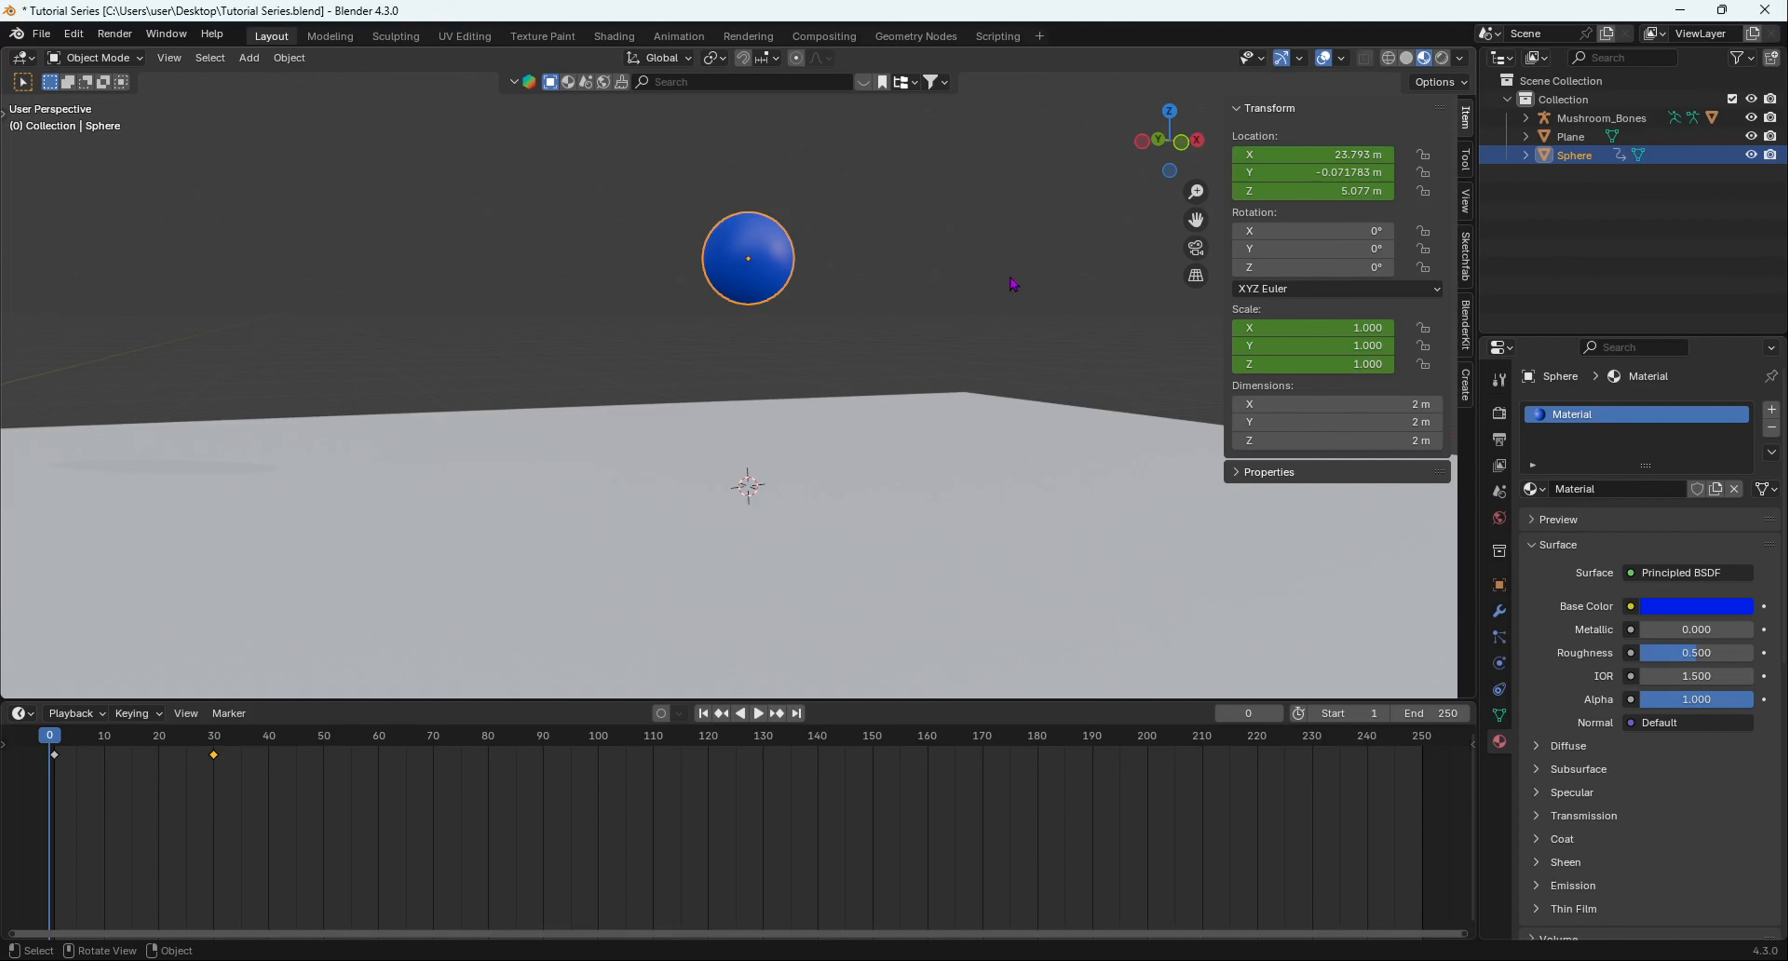
{"action": "scroll", "coordinate": [1025, 277], "scroll_direction": "down", "scroll_amount": 5}
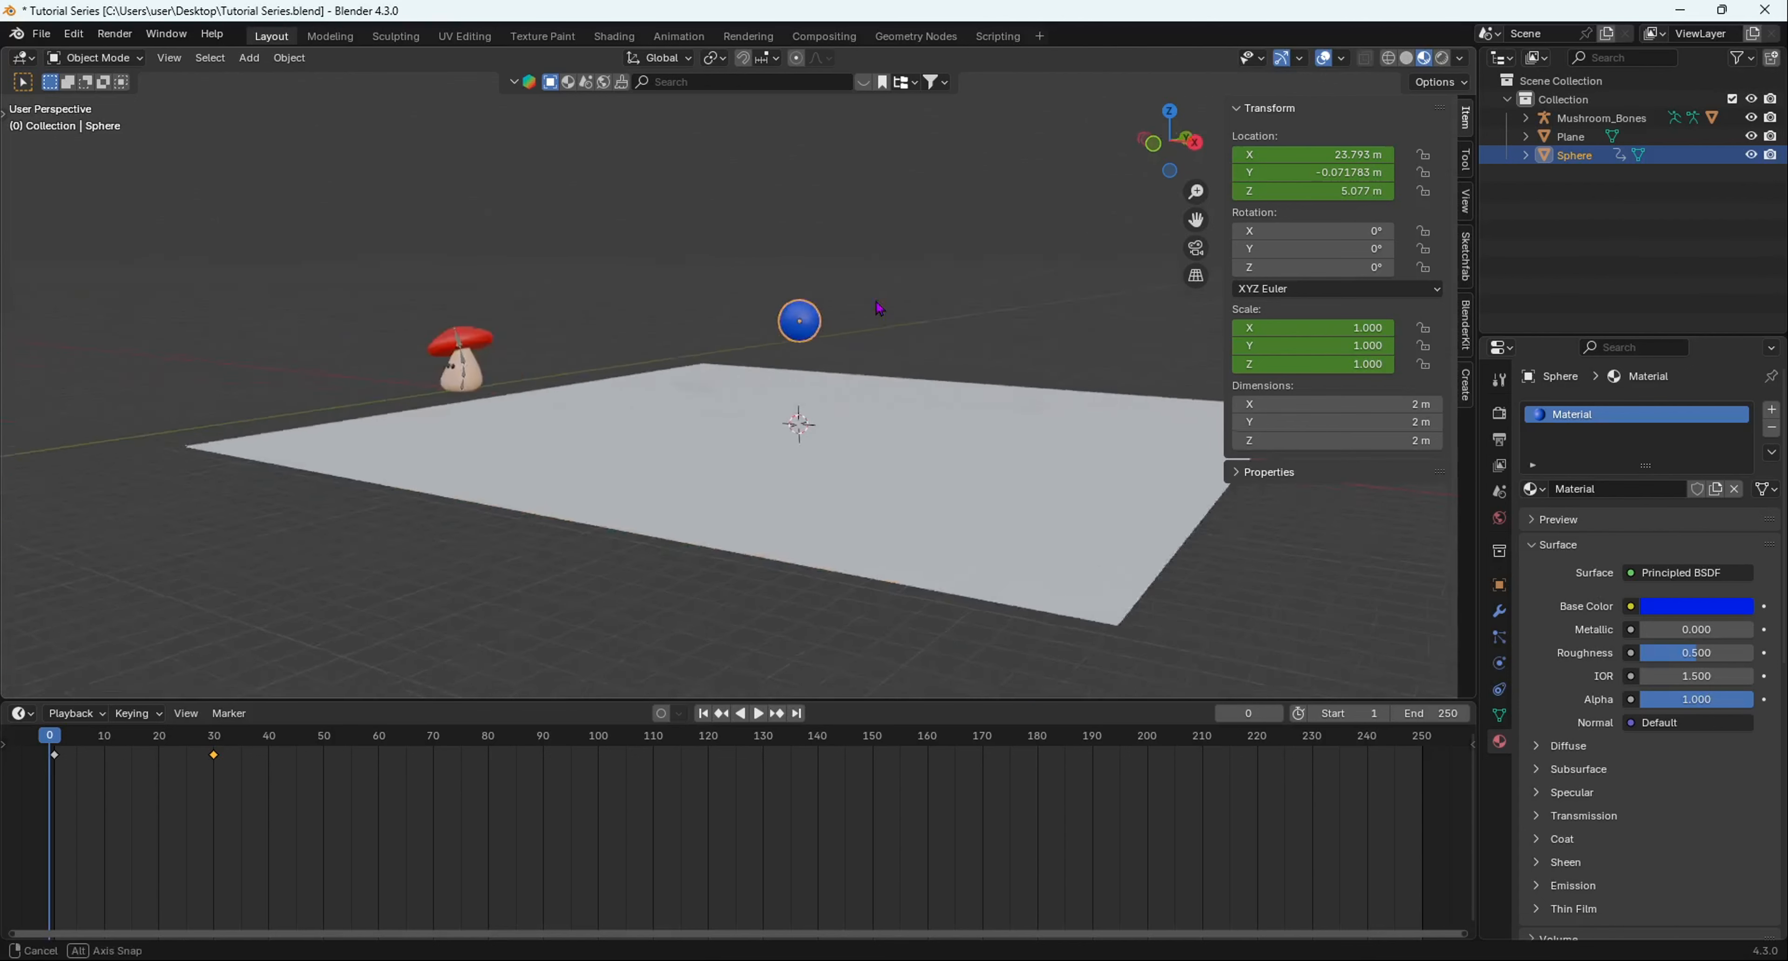
{"action": "middle_click_drag", "start_coordinate": [876, 299], "coordinate": [766, 297]}
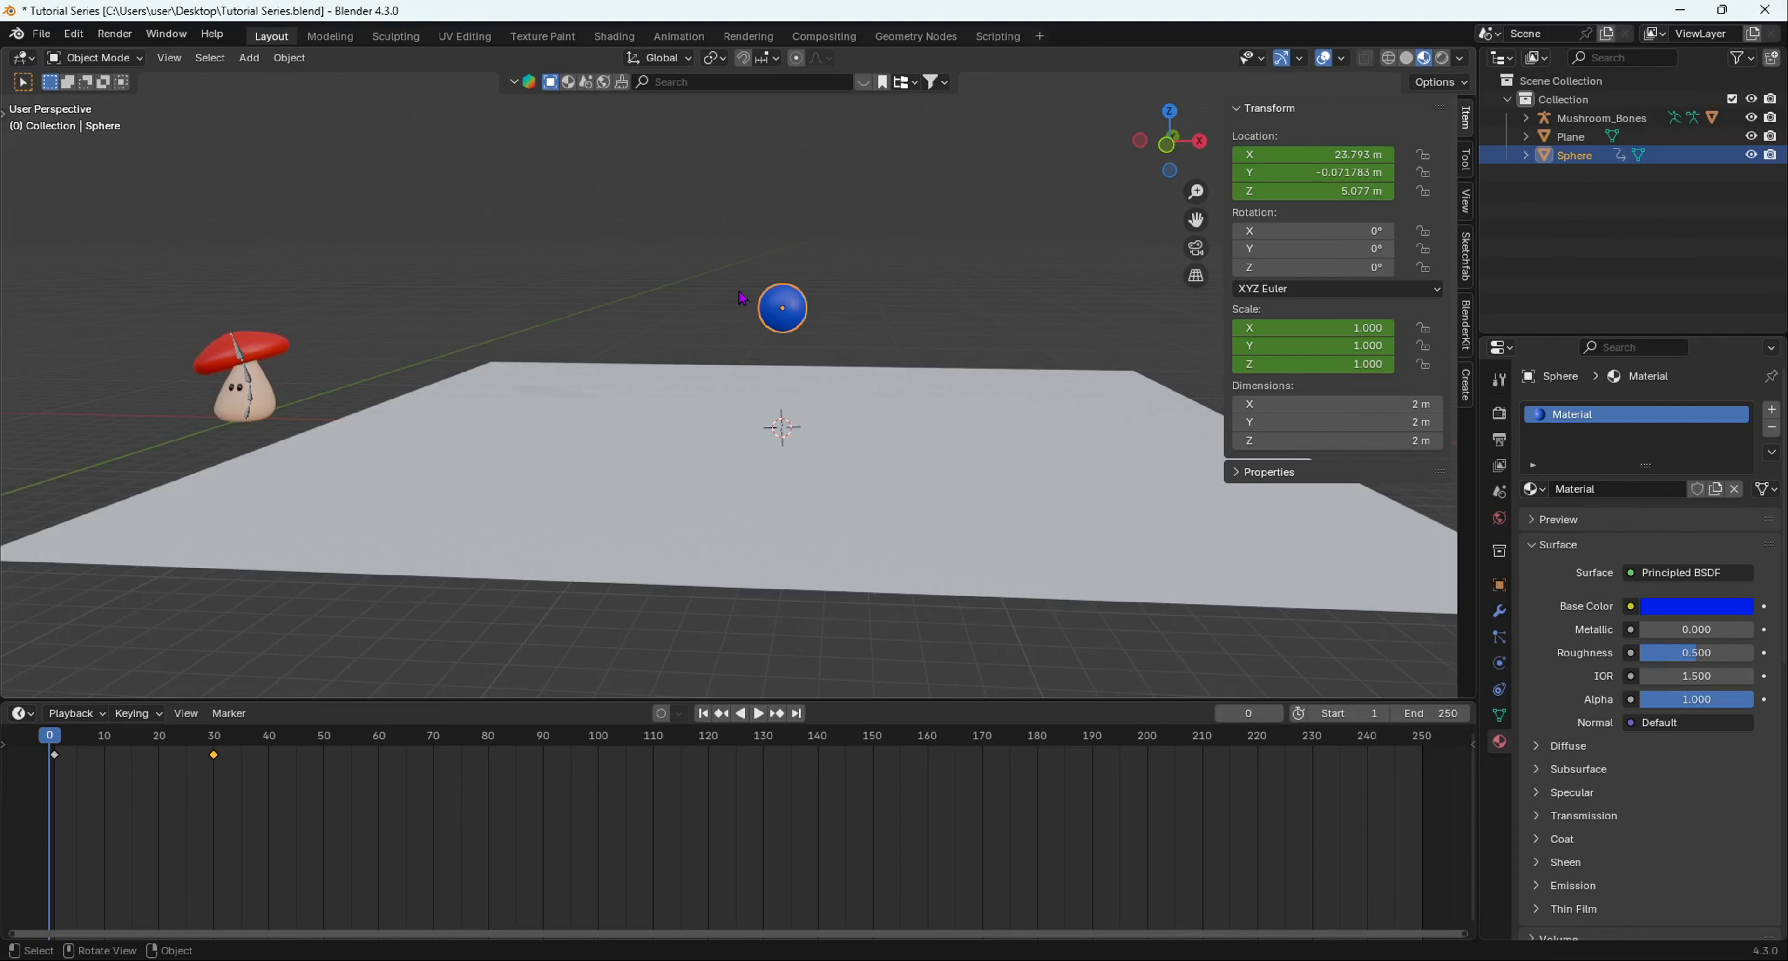
{"action": "middle_click_drag", "start_coordinate": [710, 360], "coordinate": [756, 387]}
{"action": "scroll", "coordinate": [764, 387], "scroll_direction": "up", "scroll_amount": 4}
{"action": "key", "text": "KP_1"}
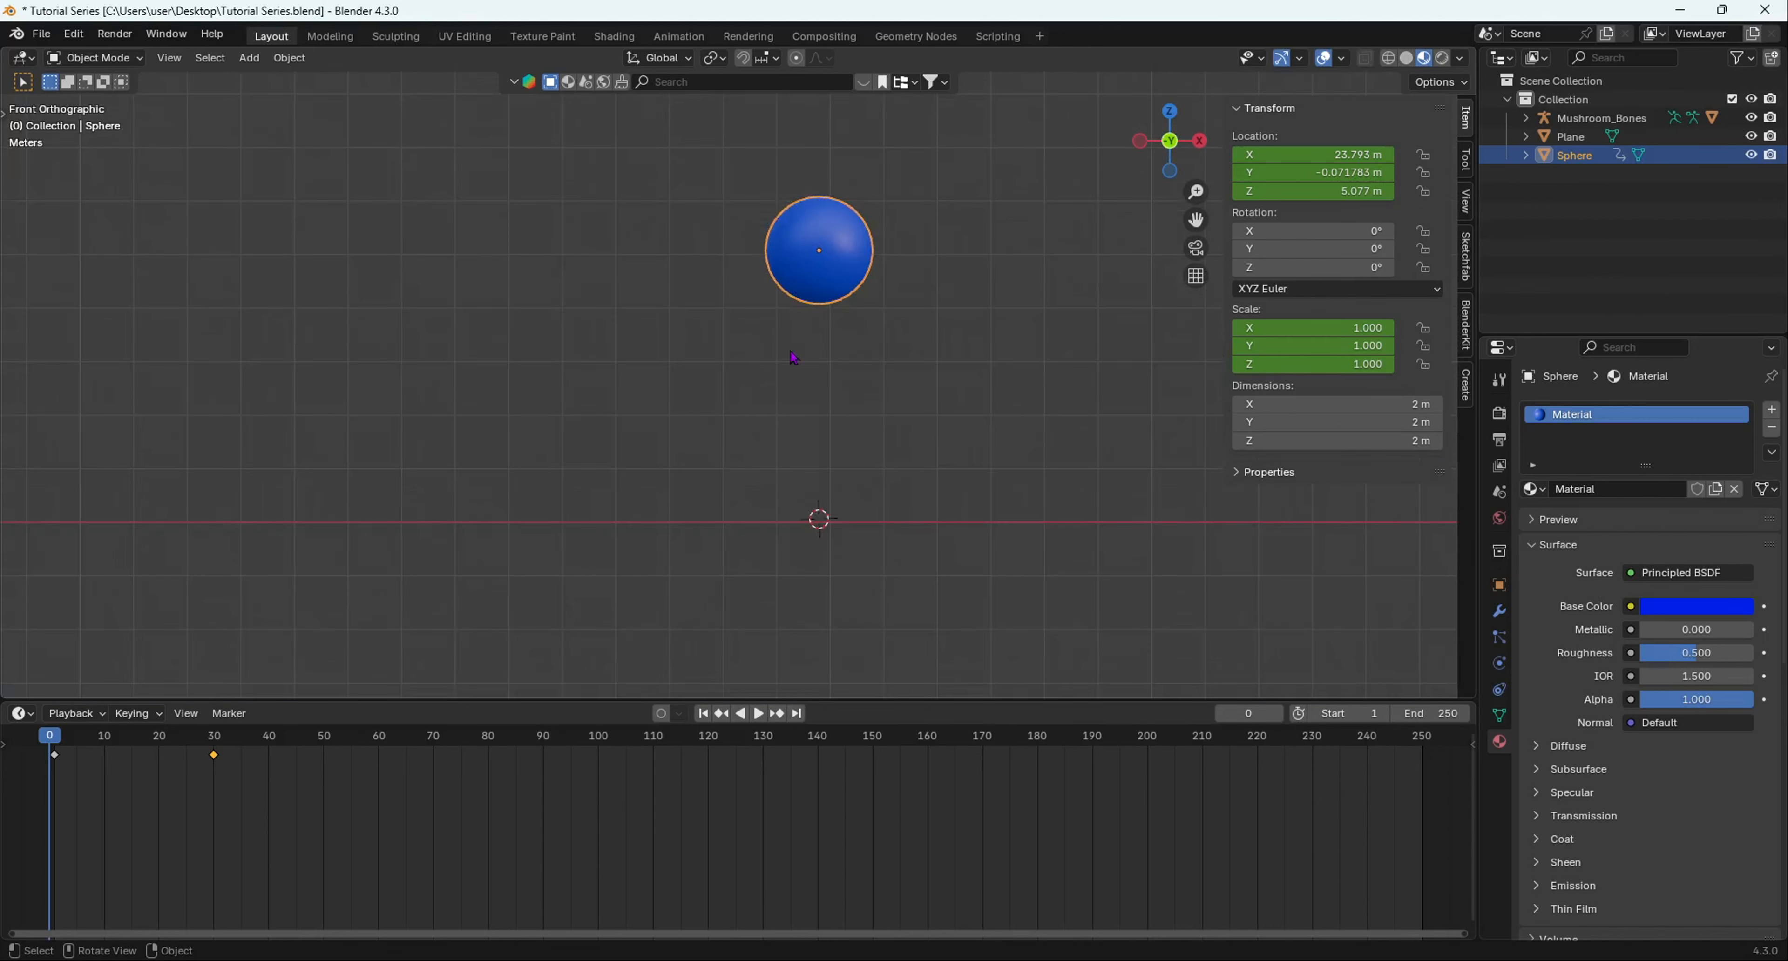
{"action": "key", "text": "space"}
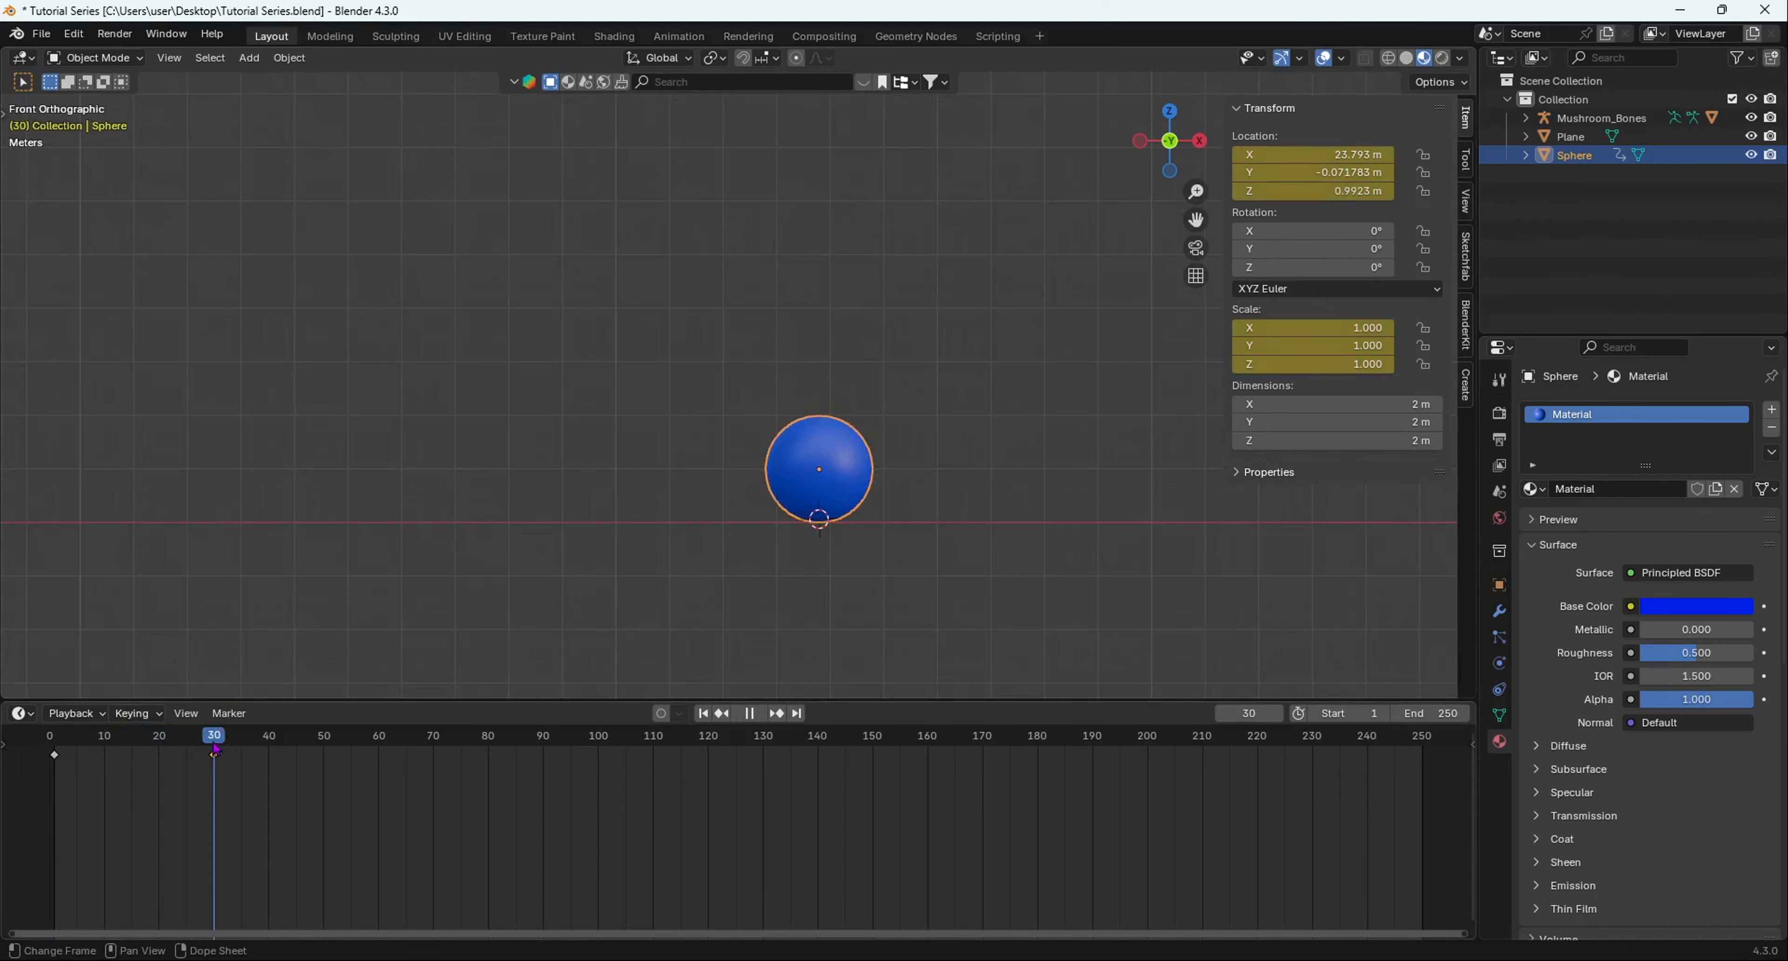
{"action": "key", "text": "space"}
{"action": "middle_click_drag", "start_coordinate": [867, 486], "coordinate": [883, 583]}
{"action": "key", "text": "s"}
{"action": "key", "text": "z"}
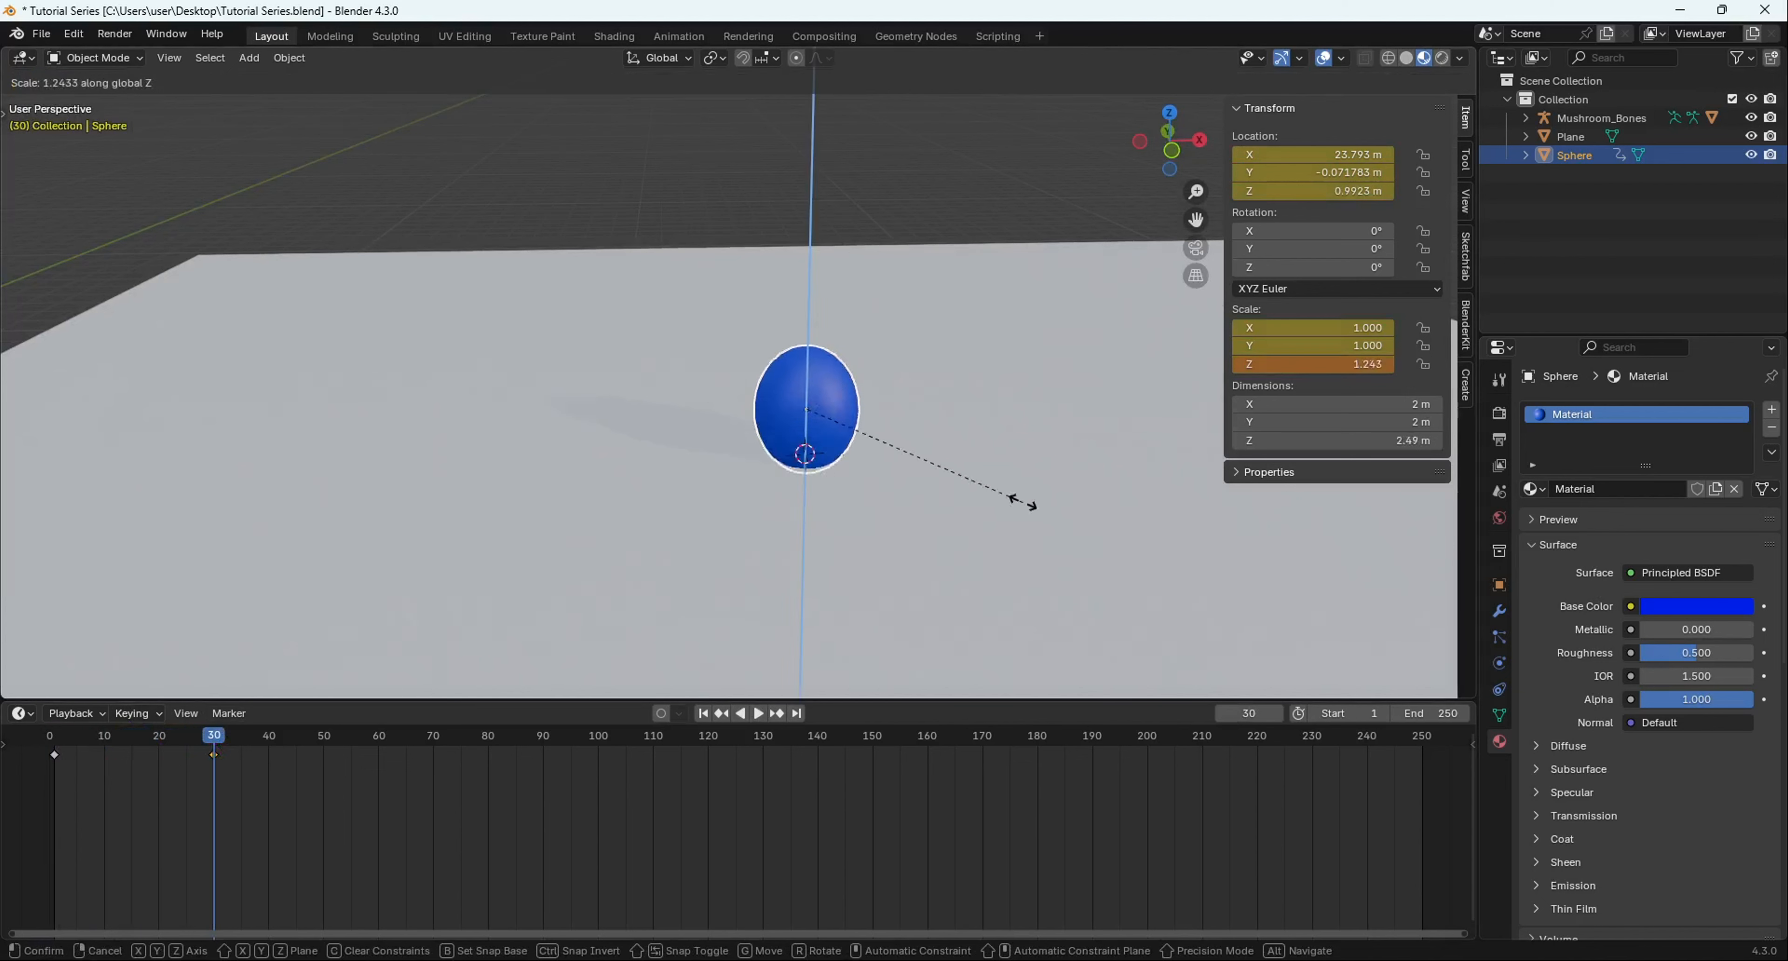
{"action": "right_click", "coordinate": [1022, 502]}
{"action": "middle_click_drag", "start_coordinate": [946, 487], "coordinate": [916, 403]}
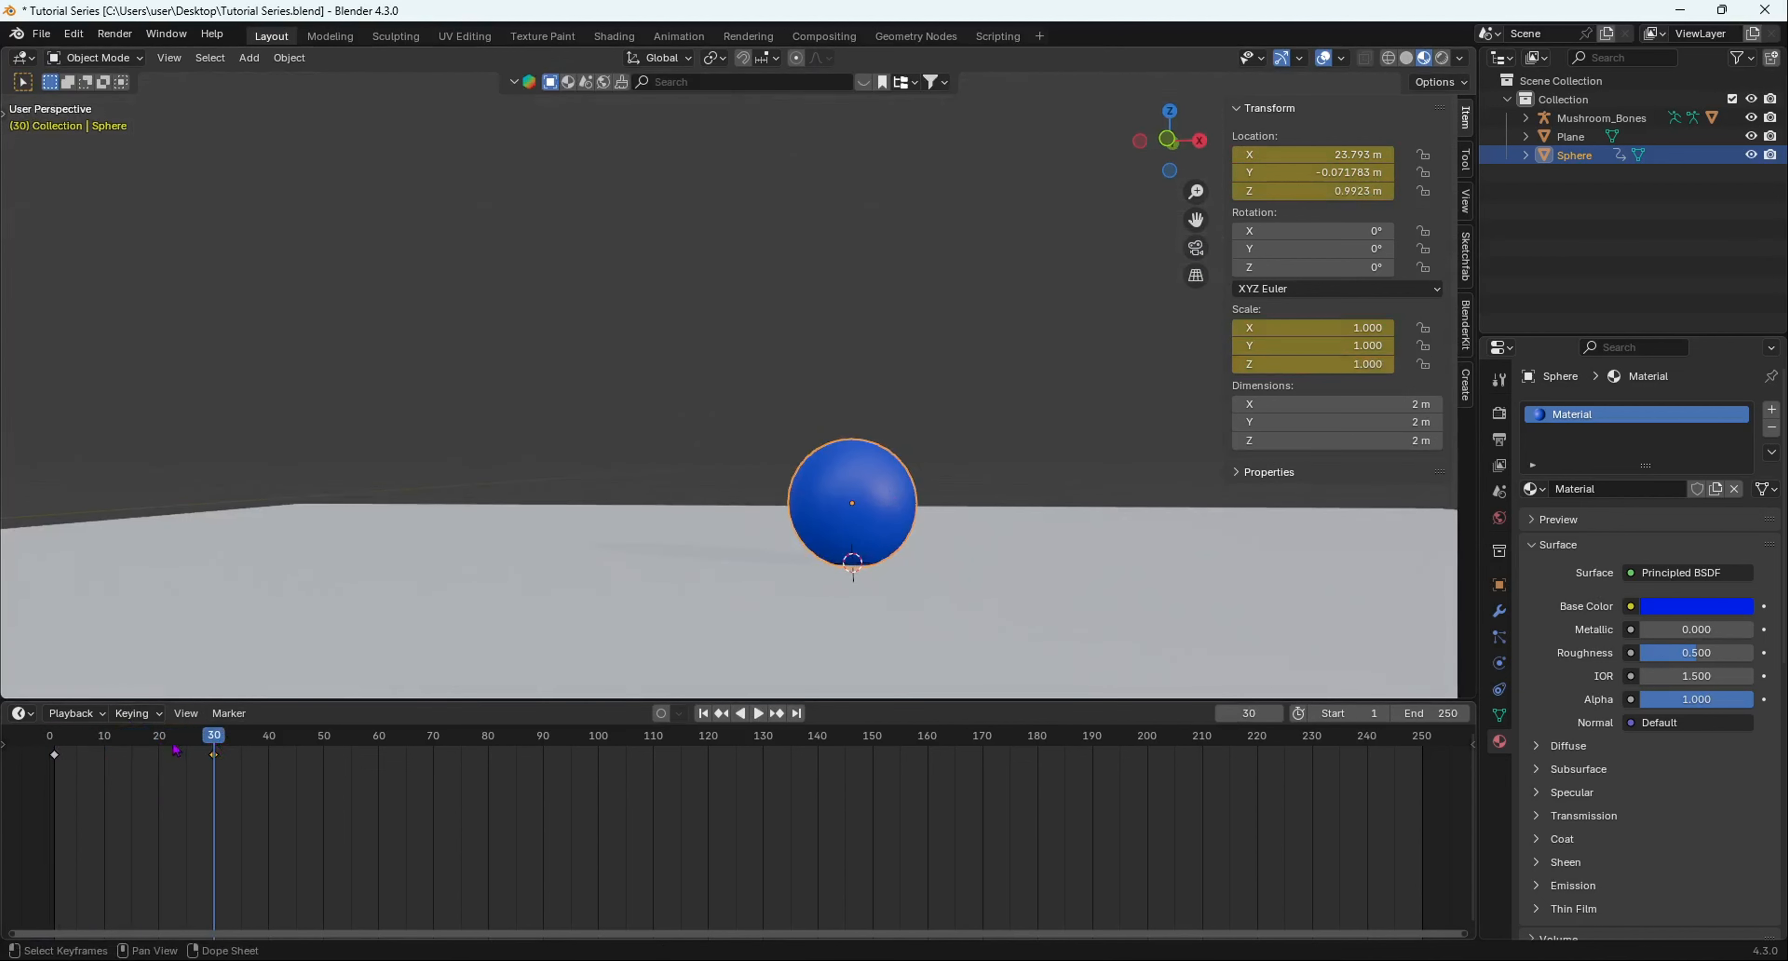
Step: Speed up the fall by moving the sphere's keyframe at frame 30 to frame 20, and play it back
{"action": "key", "text": "shift+Left"}
{"action": "key", "text": "space"}
{"action": "middle_click_drag", "start_coordinate": [388, 494], "coordinate": [511, 484]}
{"action": "key", "text": "space"}
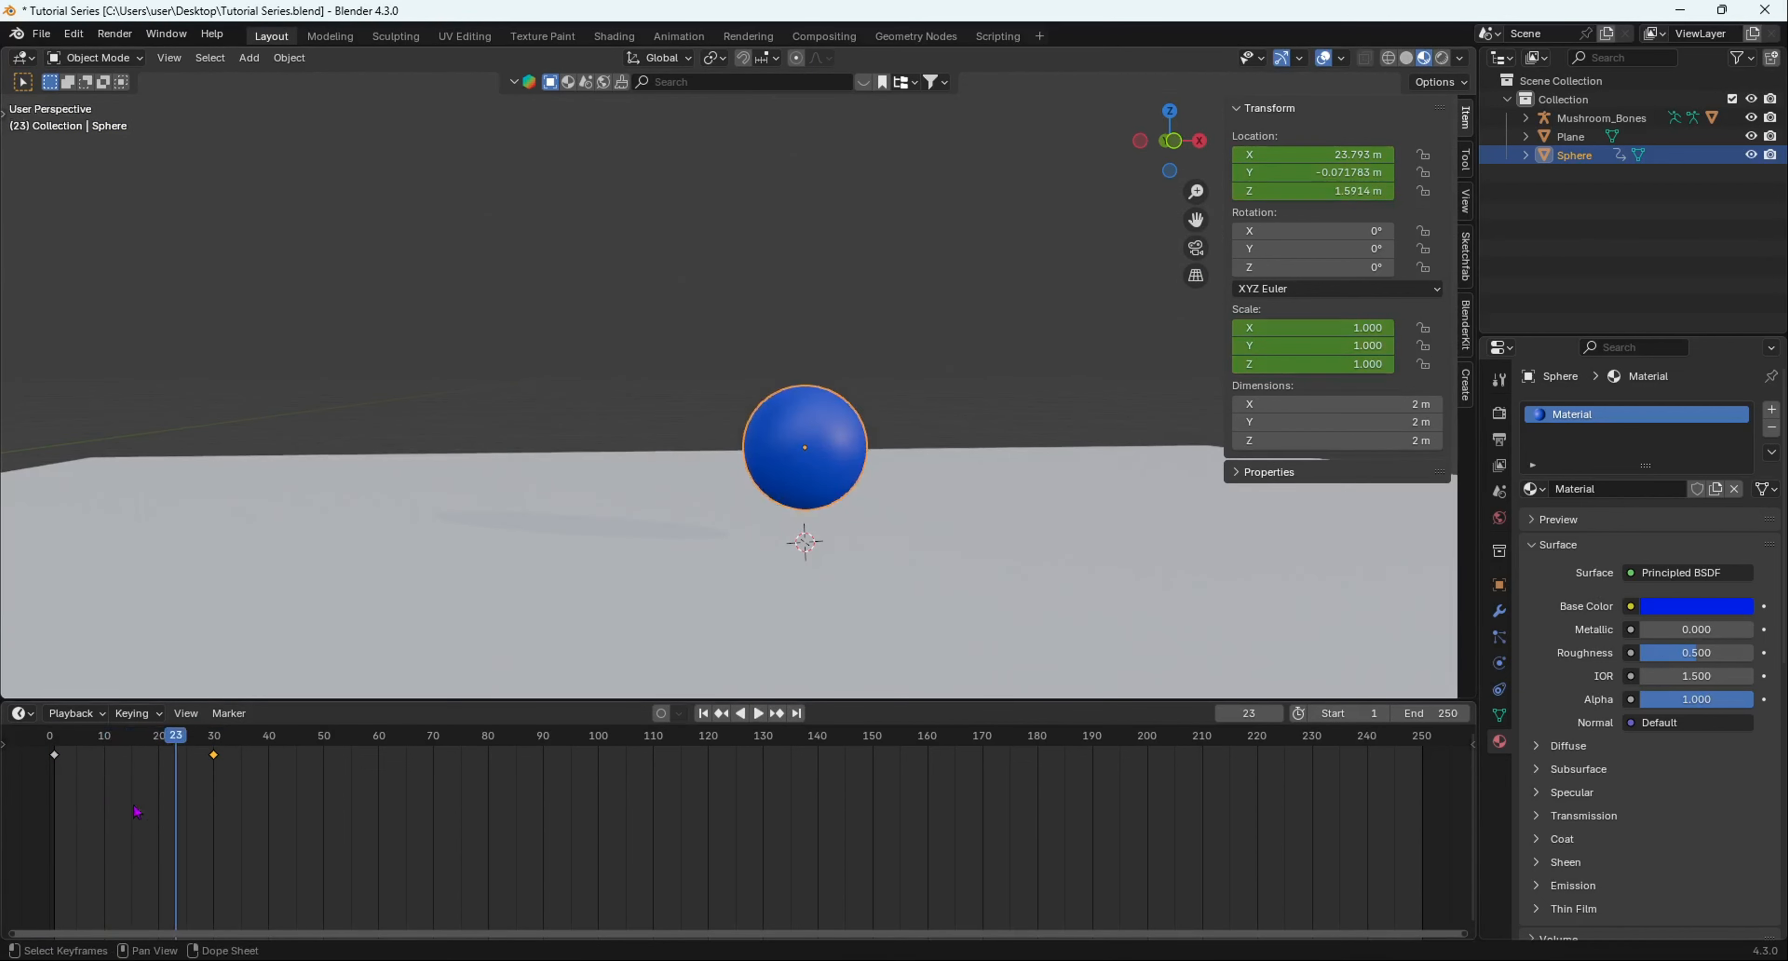
{"action": "key", "text": "space"}
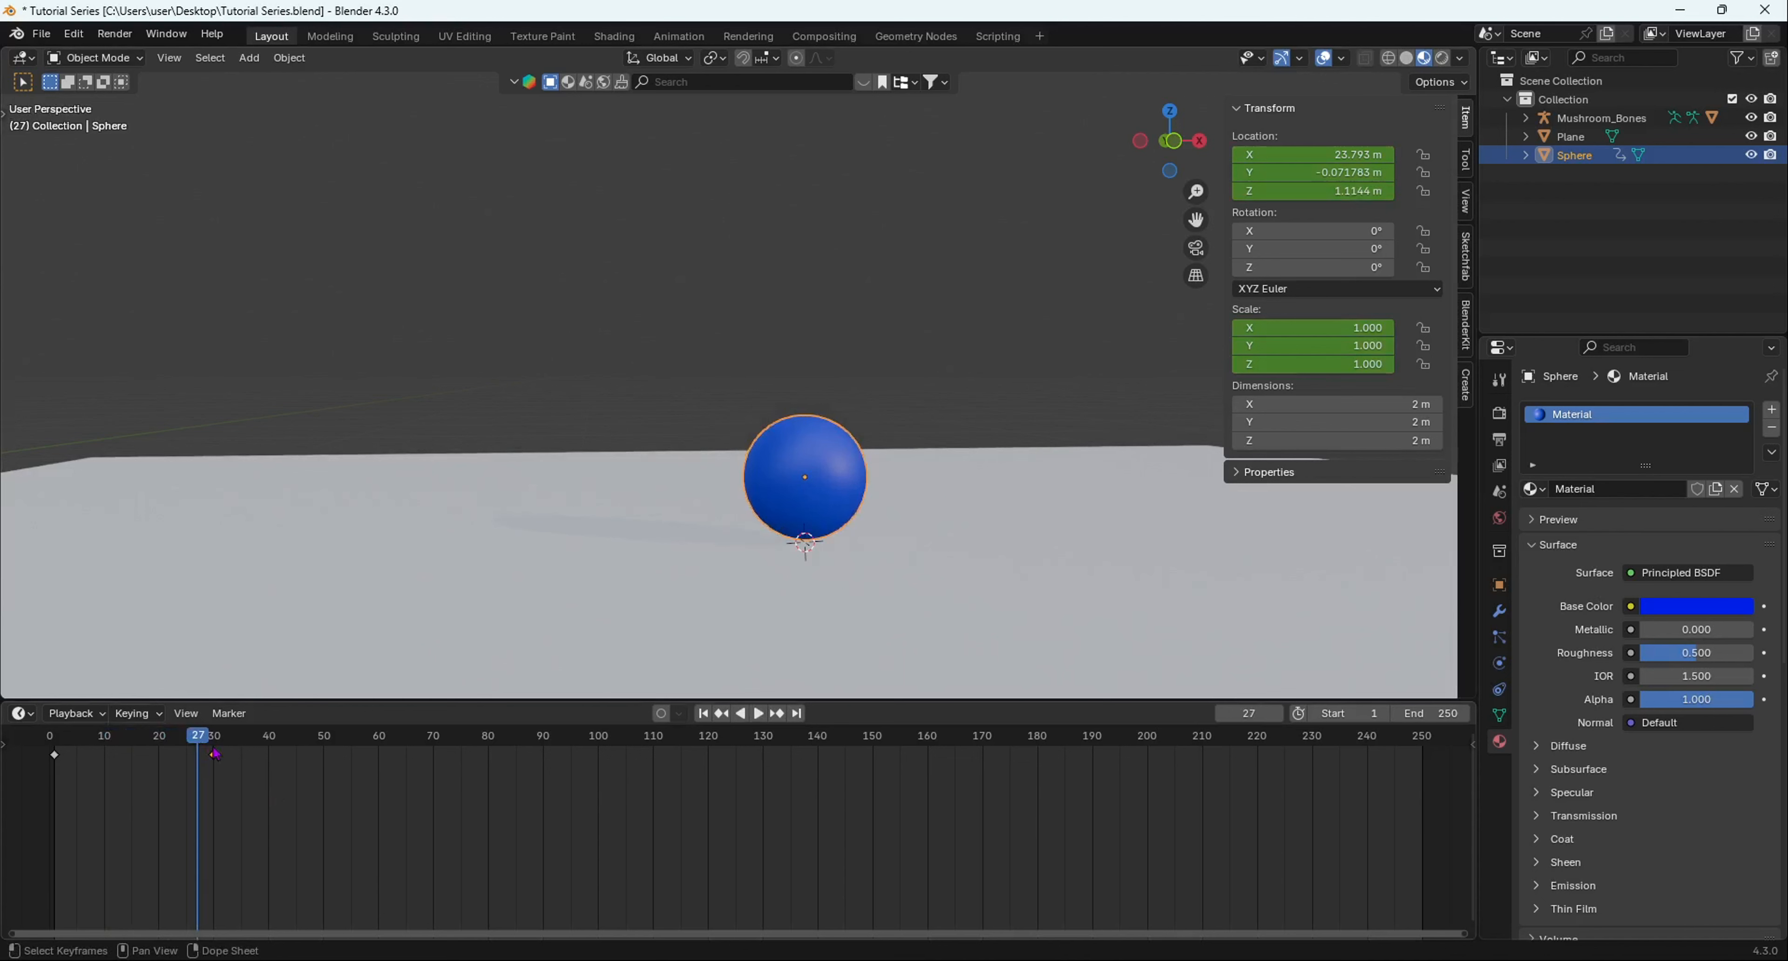
{"action": "left_click_drag", "start_coordinate": [215, 754], "coordinate": [159, 753]}
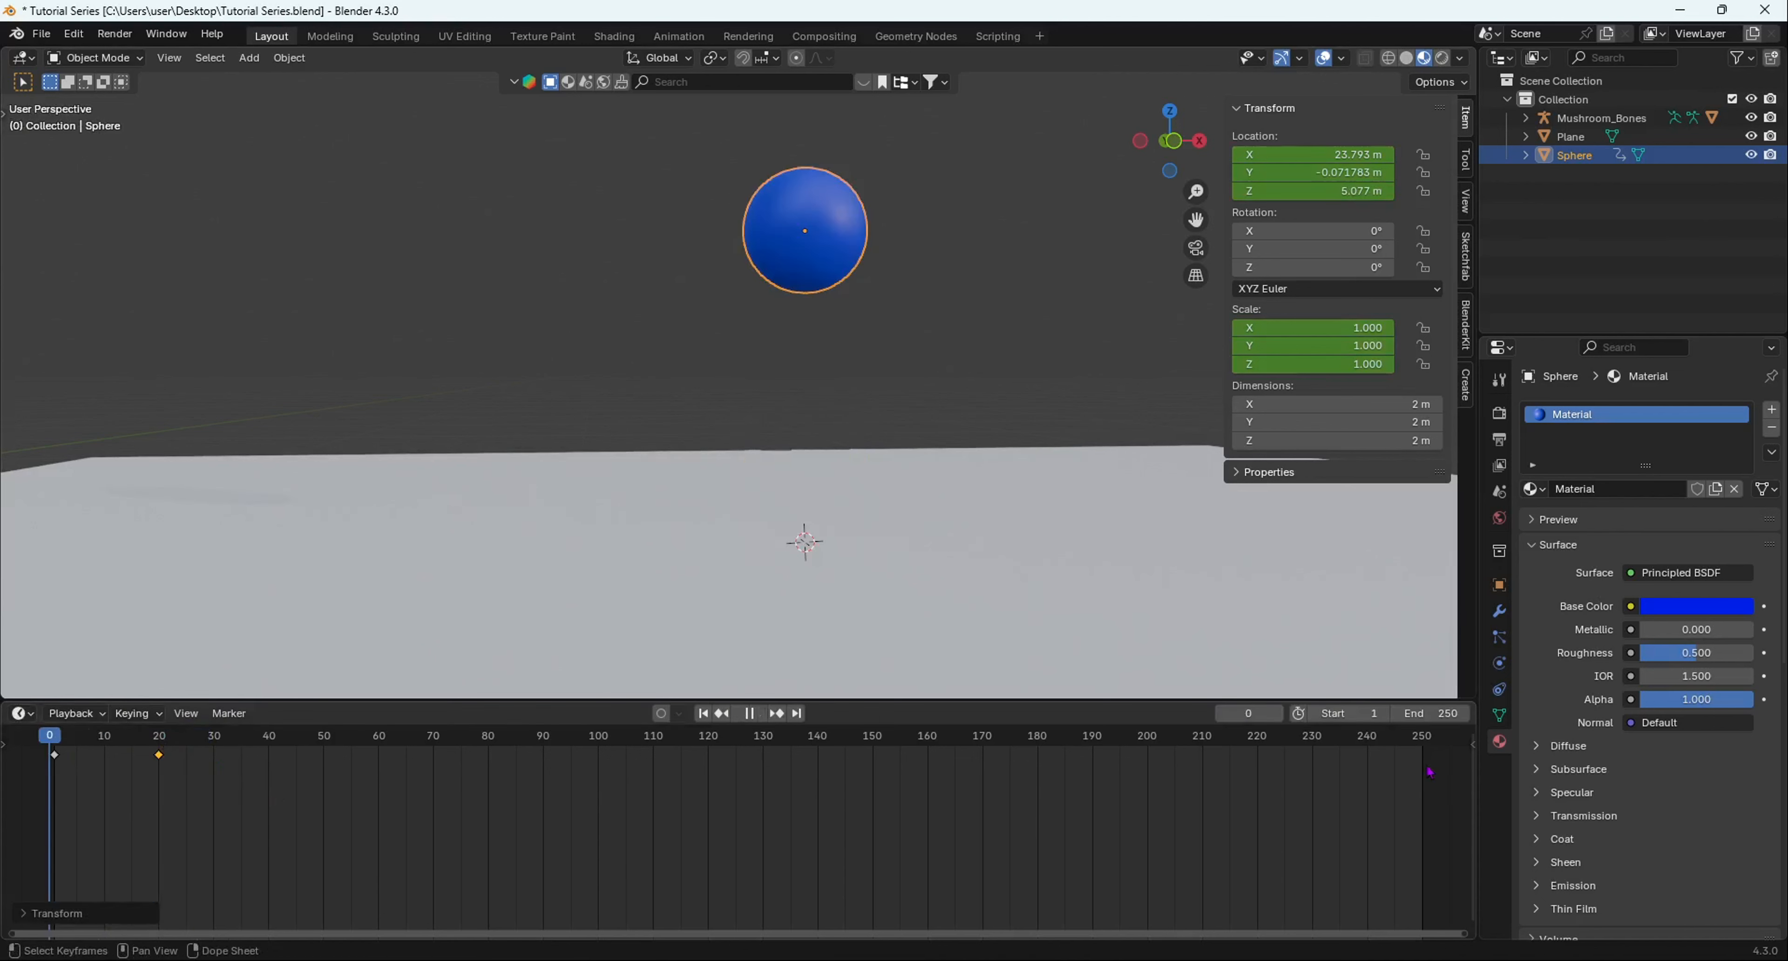
{"action": "key", "text": "space"}
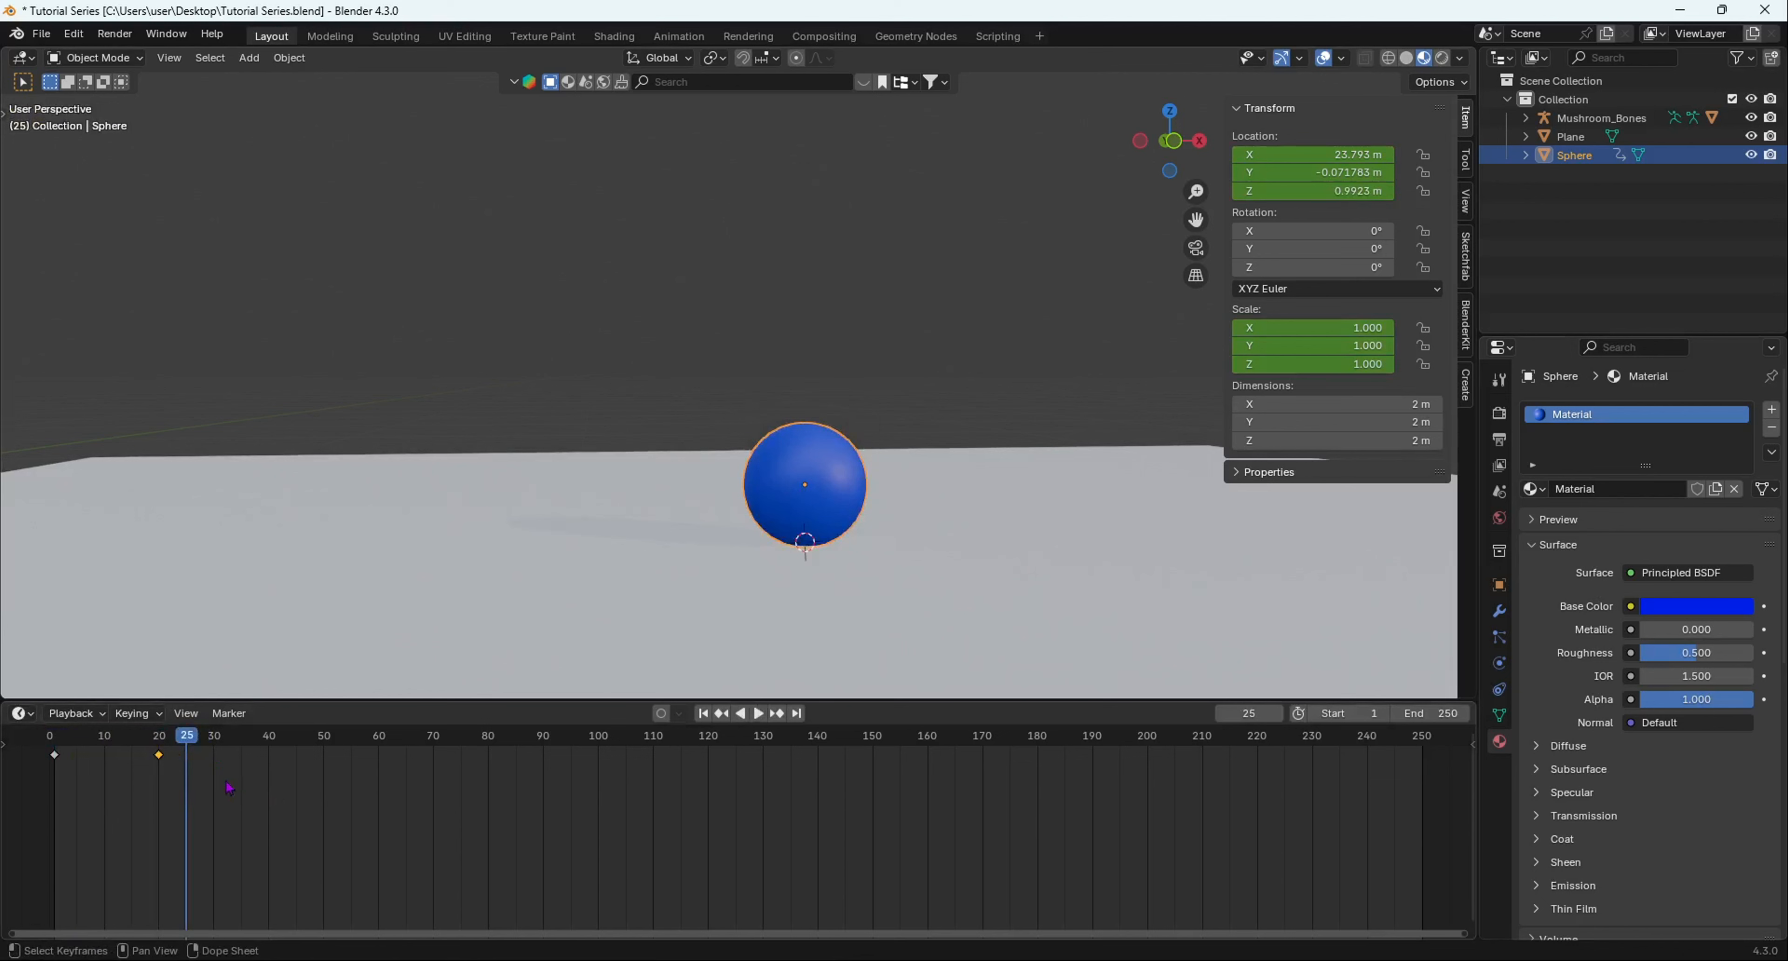
Step: Try squashing the sphere along Z to a scale of about 0.618 at frame 25, and undo it
{"action": "key", "text": "s"}
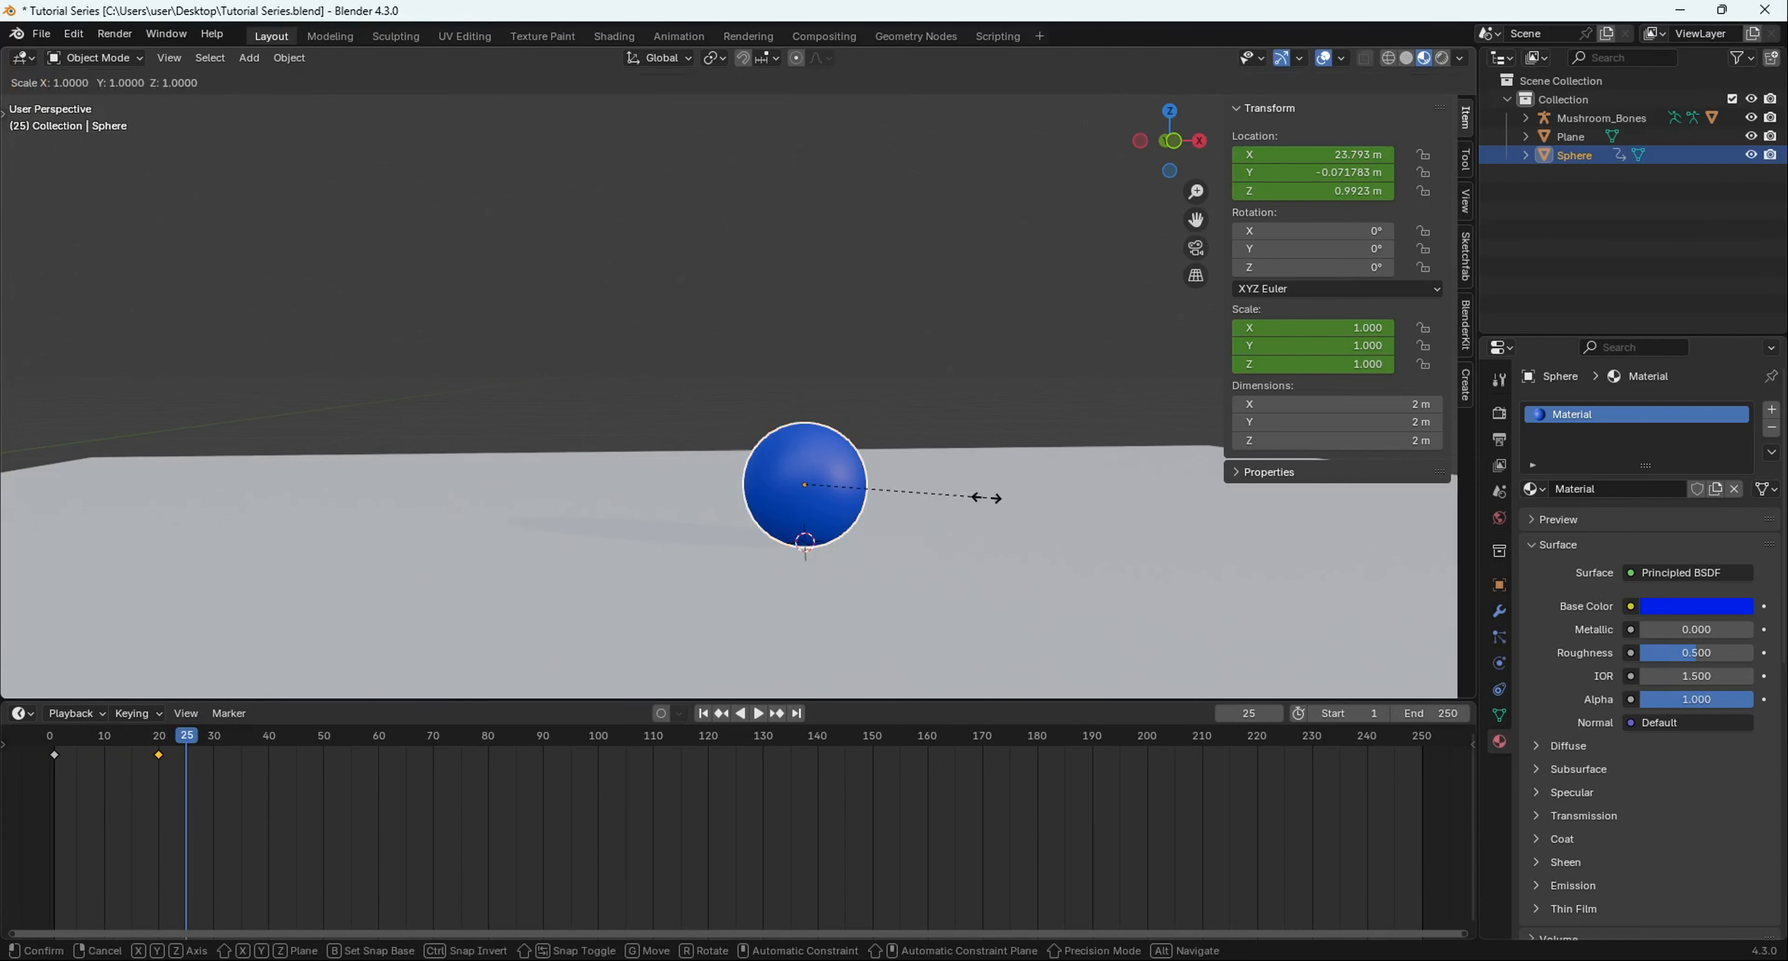
{"action": "key", "text": "z"}
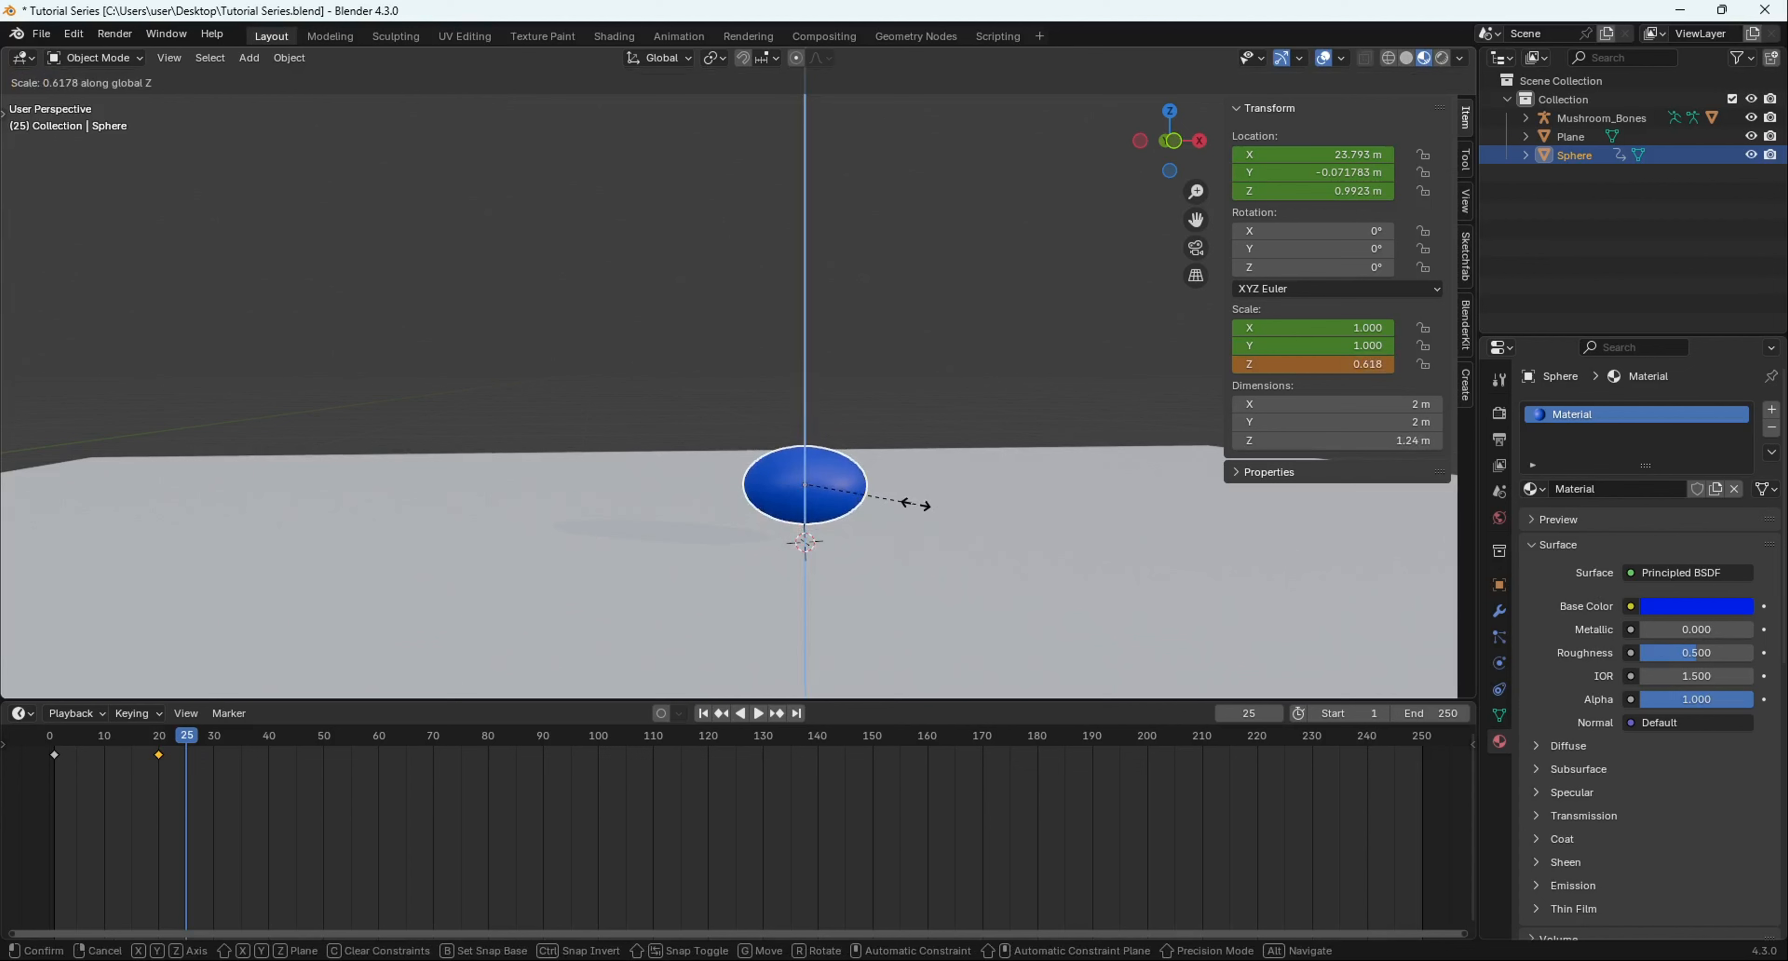
{"action": "left_click", "coordinate": [915, 506]}
{"action": "key", "text": "ctrl+z"}
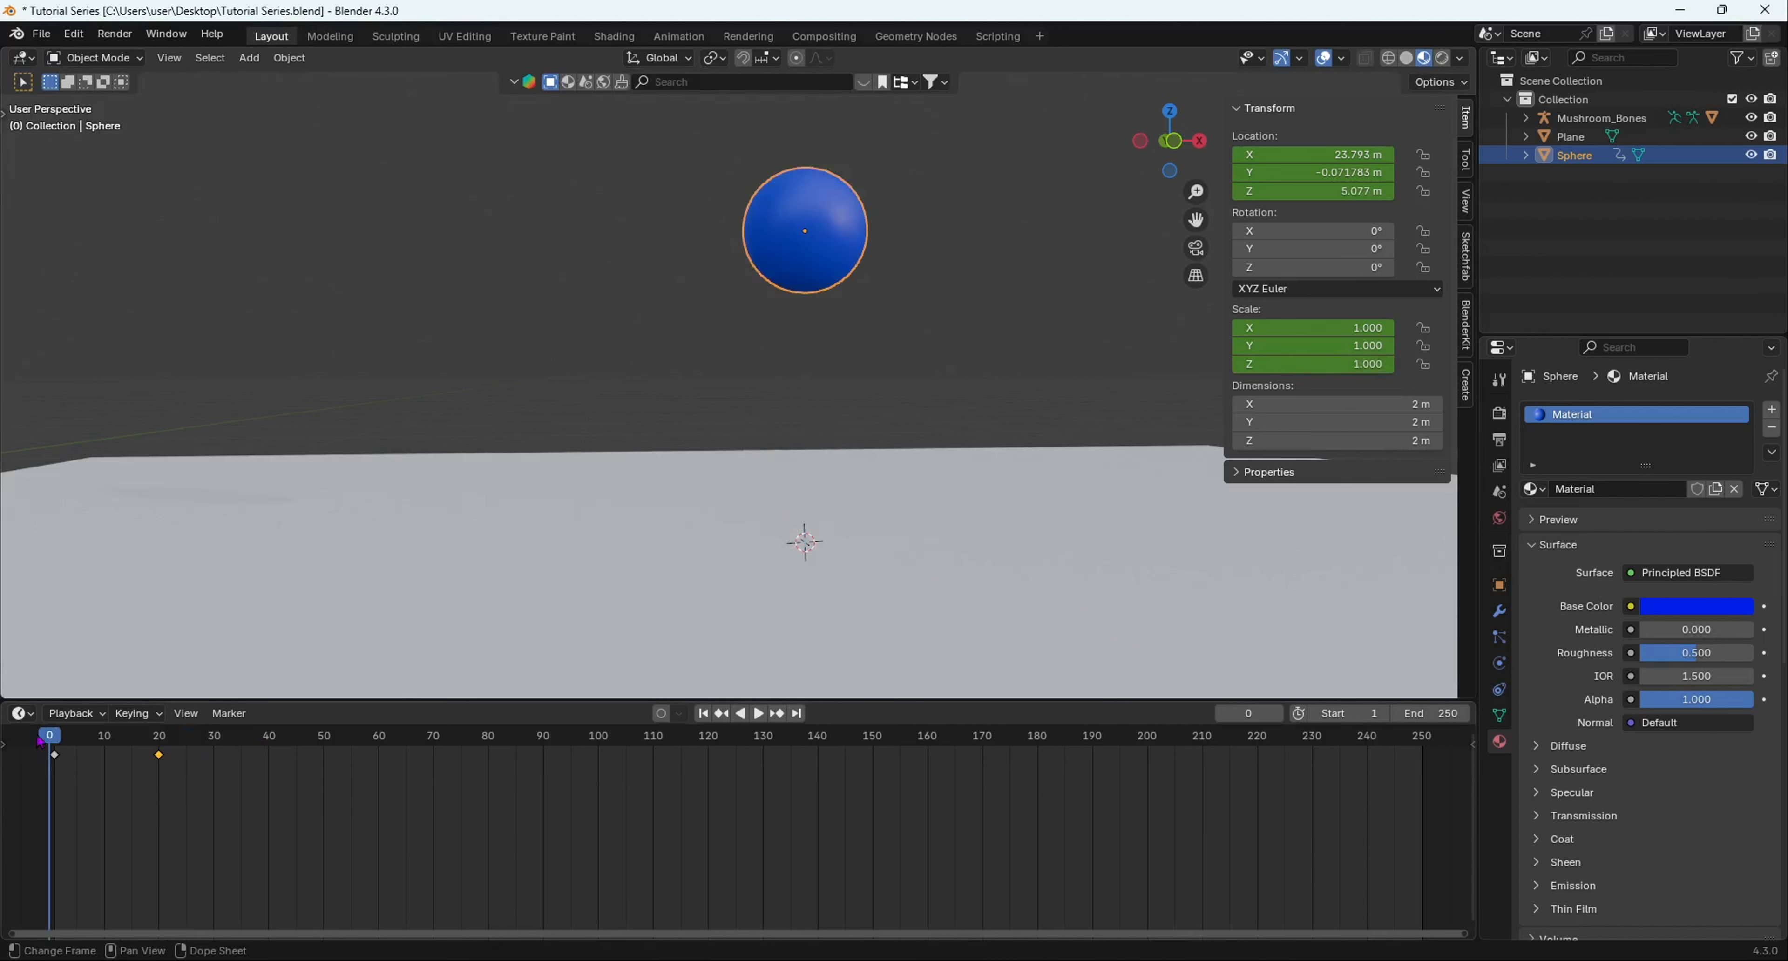
Step: At frame 20, squash the sphere along the Z axis to a scale of about 0.621
{"action": "left_click_drag", "start_coordinate": [48, 736], "coordinate": [160, 744]}
{"action": "key", "text": "s"}
{"action": "key", "text": "z"}
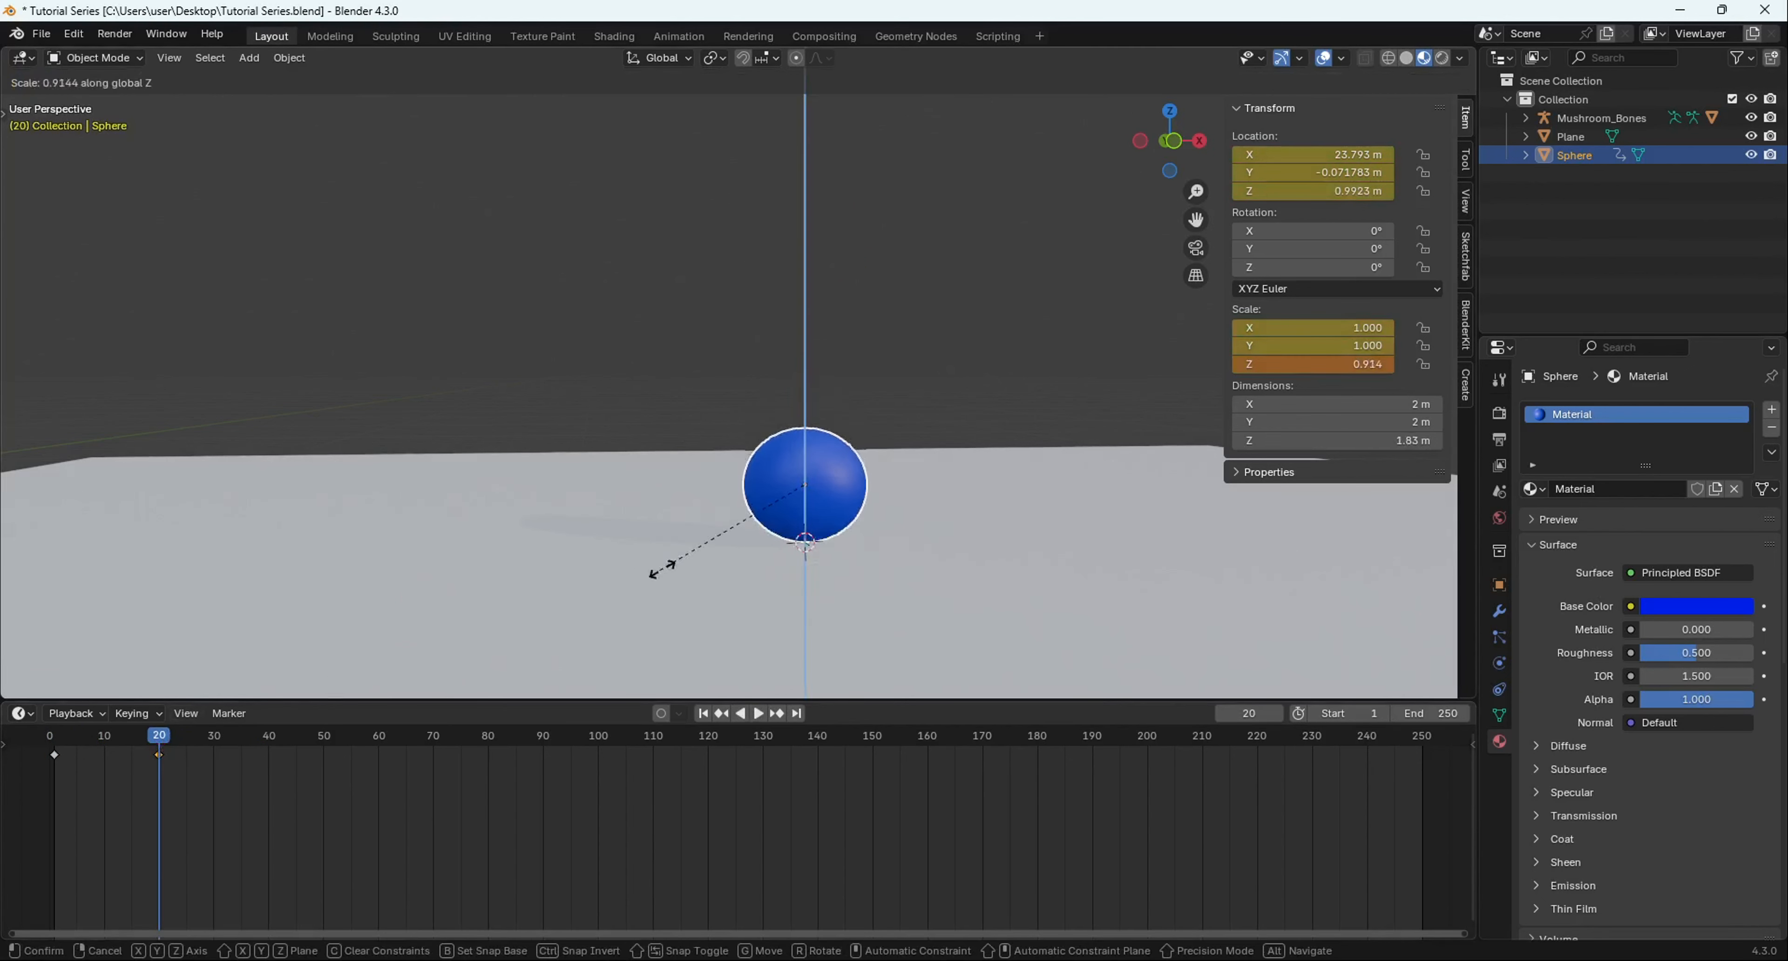
{"action": "left_click", "coordinate": [717, 558]}
Step: Lower the squashed sphere along the Z axis to about 0.573 m so it touches the floor plane
{"action": "key", "text": "g"}
{"action": "key", "text": "z"}
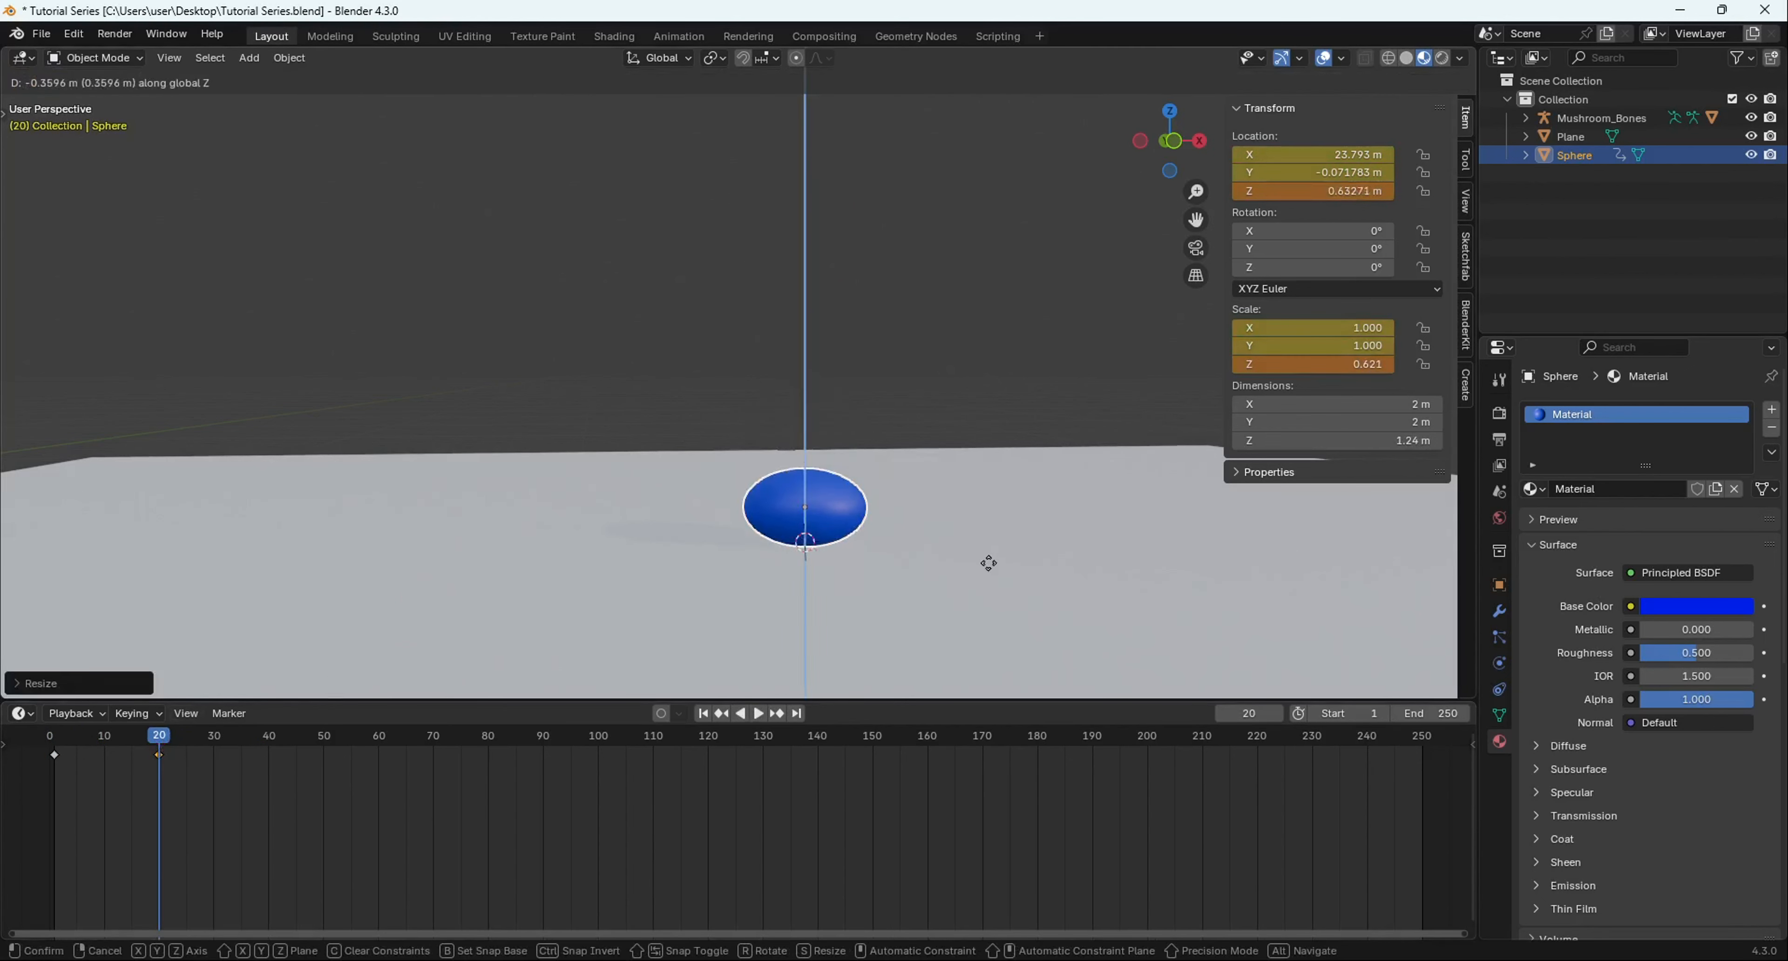
{"action": "left_click", "coordinate": [986, 565]}
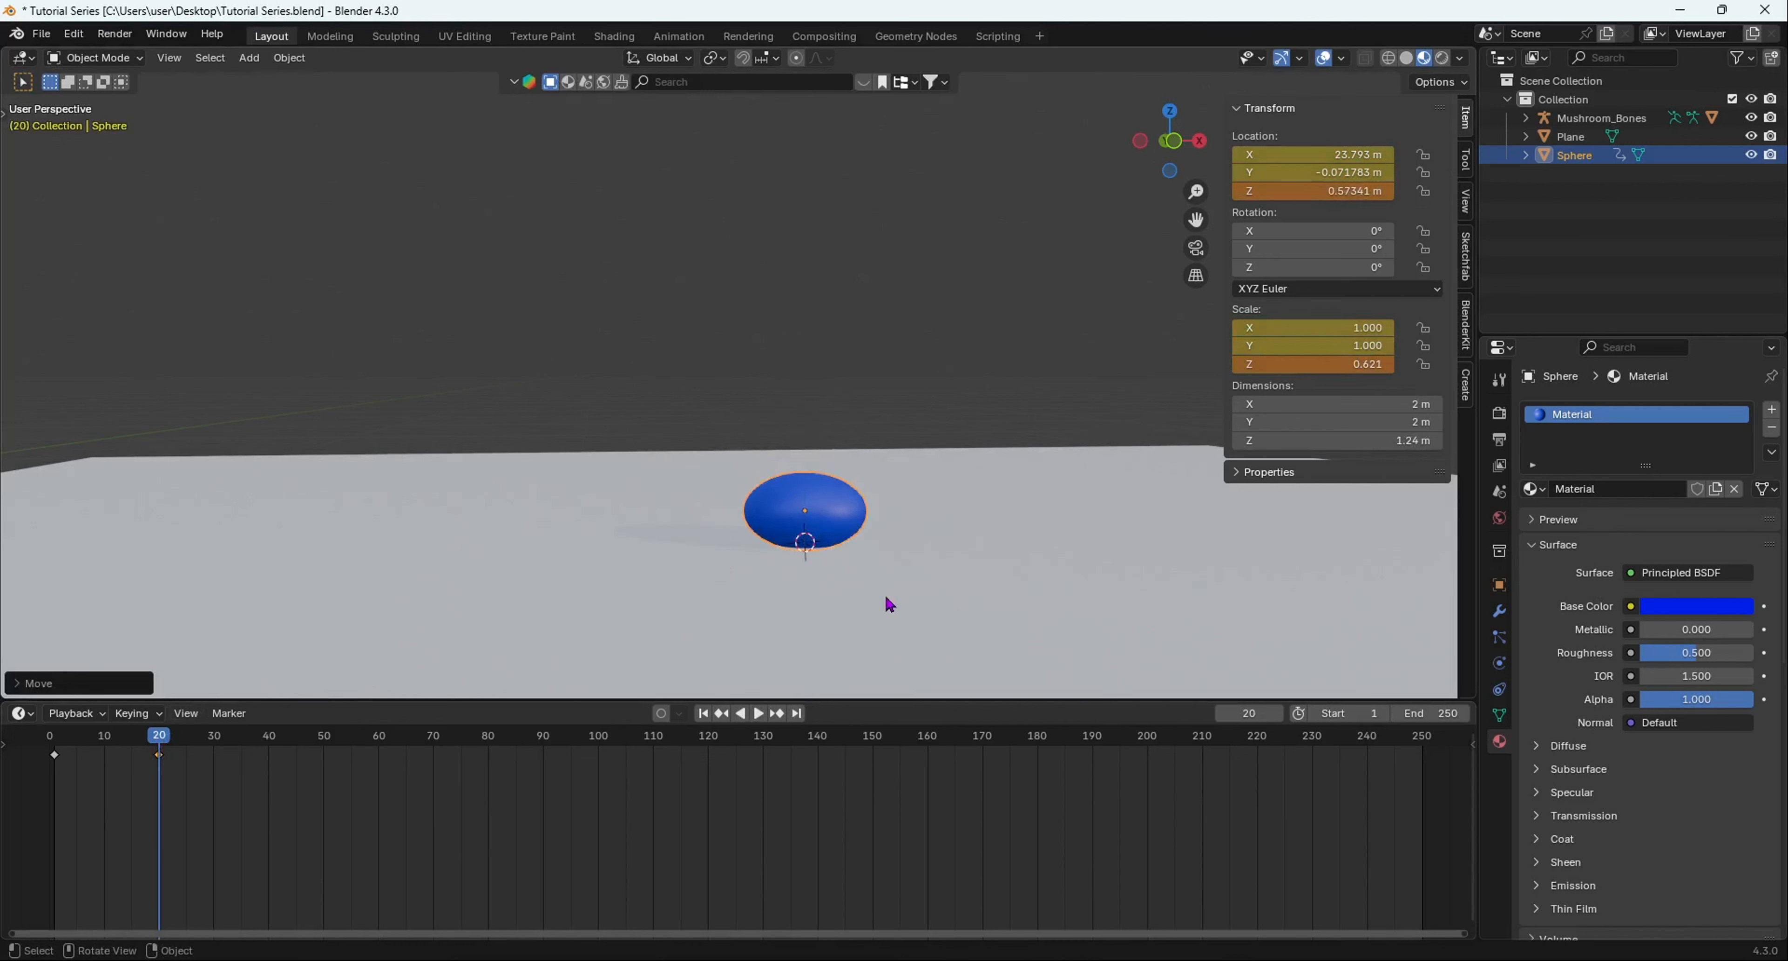
Step: Keyframe the squashed sphere's location and scale at frame 20, and play the animation from frame 1
{"action": "key", "text": "i"}
{"action": "key", "text": "i"}
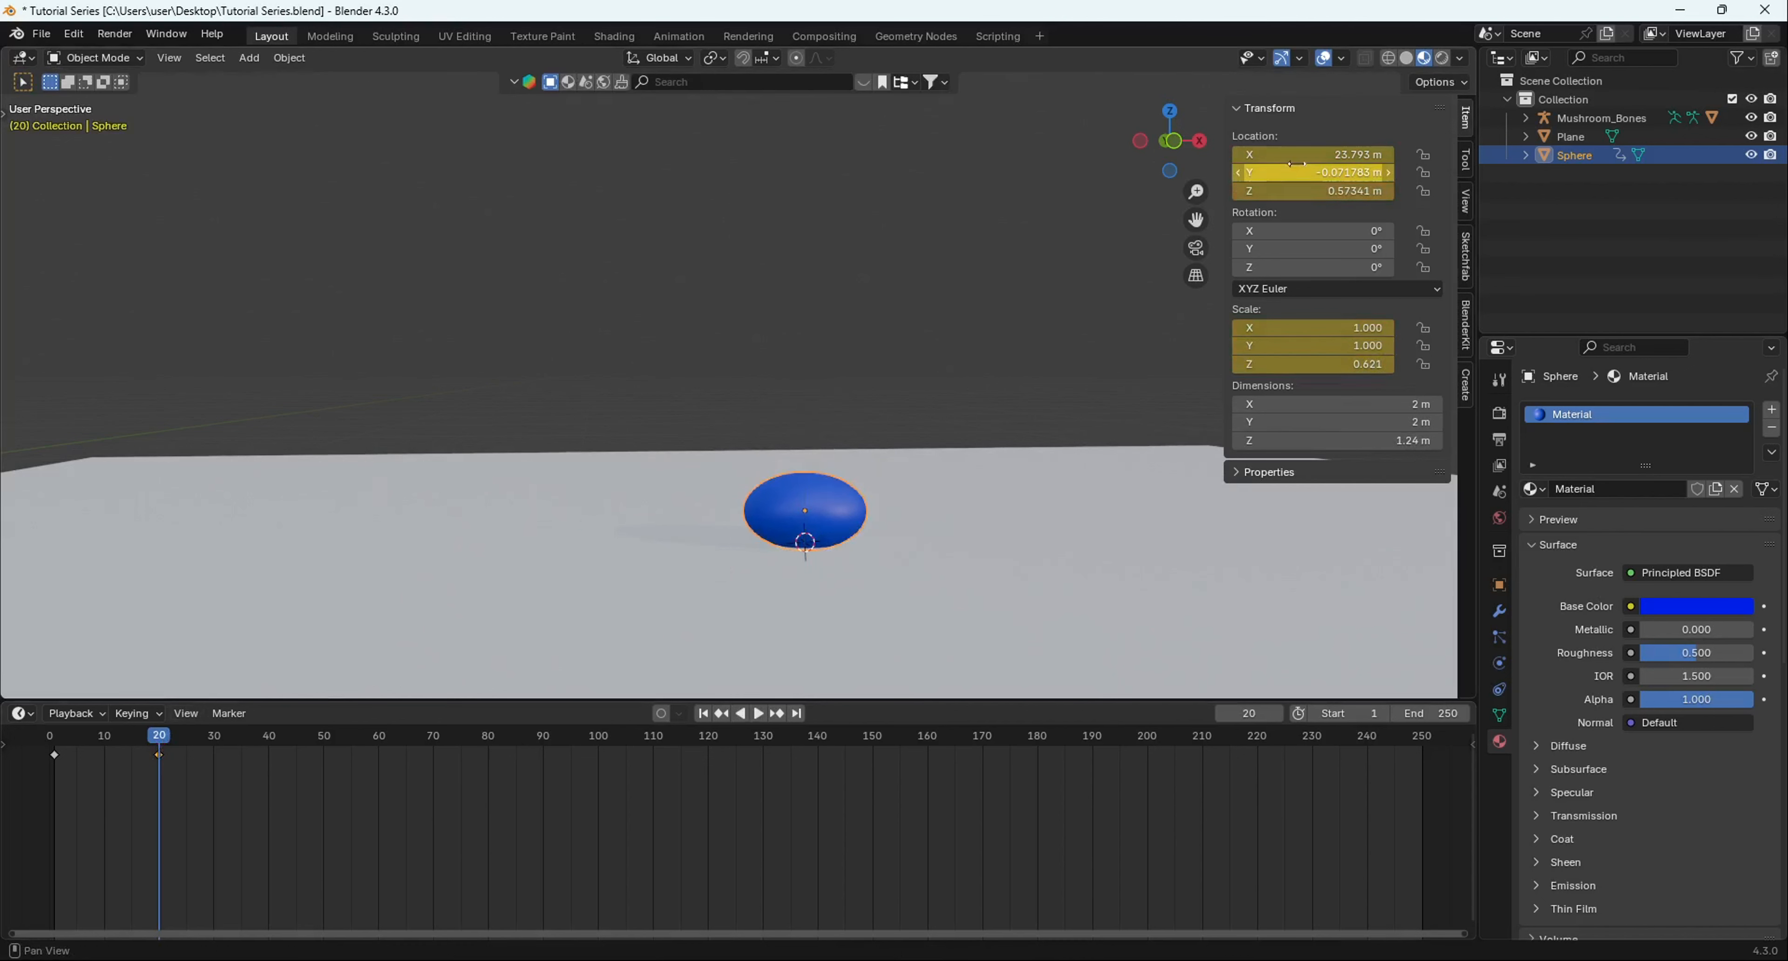
{"action": "left_click_drag", "start_coordinate": [168, 747], "coordinate": [55, 737]}
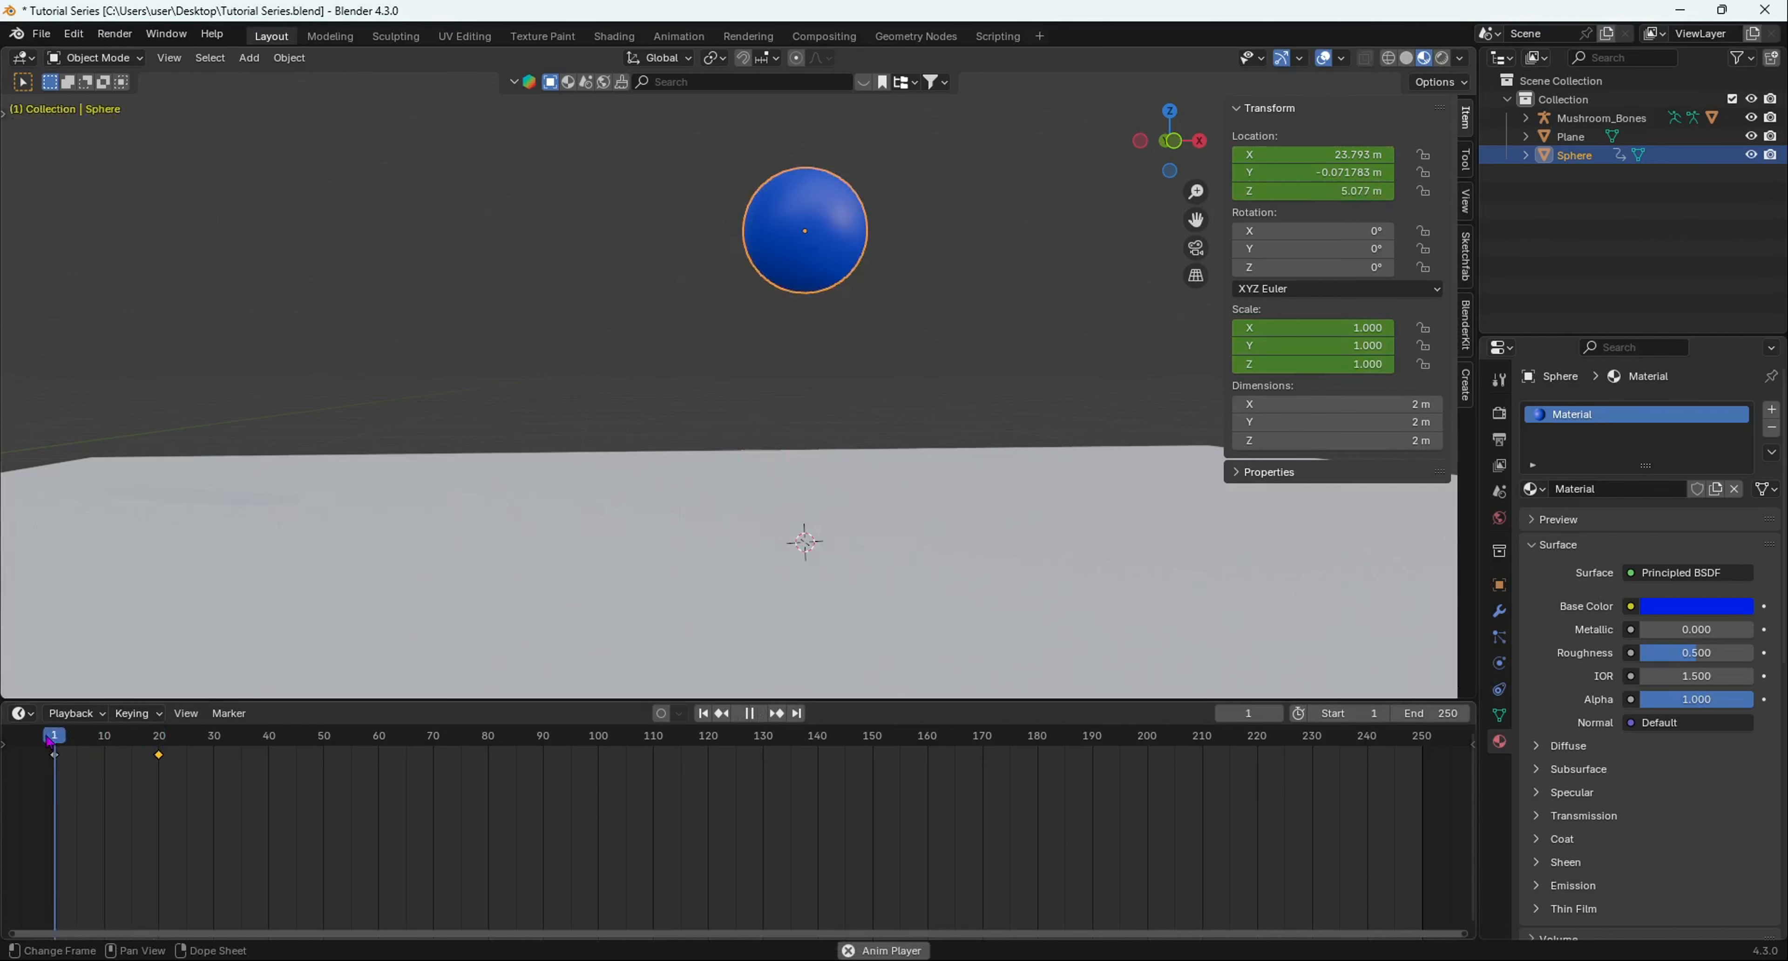
{"action": "key", "text": "space"}
Step: Examine the sphere's shape above the floor plane during the fall at frame 12 from several angles
{"action": "middle_click_drag", "start_coordinate": [873, 417], "coordinate": [953, 432]}
{"action": "scroll", "coordinate": [834, 539], "scroll_direction": "up", "scroll_amount": 4}
{"action": "middle_click_drag", "start_coordinate": [834, 539], "coordinate": [885, 472], "text": "shift"}
{"action": "middle_click_drag", "start_coordinate": [602, 392], "coordinate": [705, 408]}
{"action": "middle_click_drag", "start_coordinate": [704, 408], "coordinate": [737, 598], "text": "shift"}
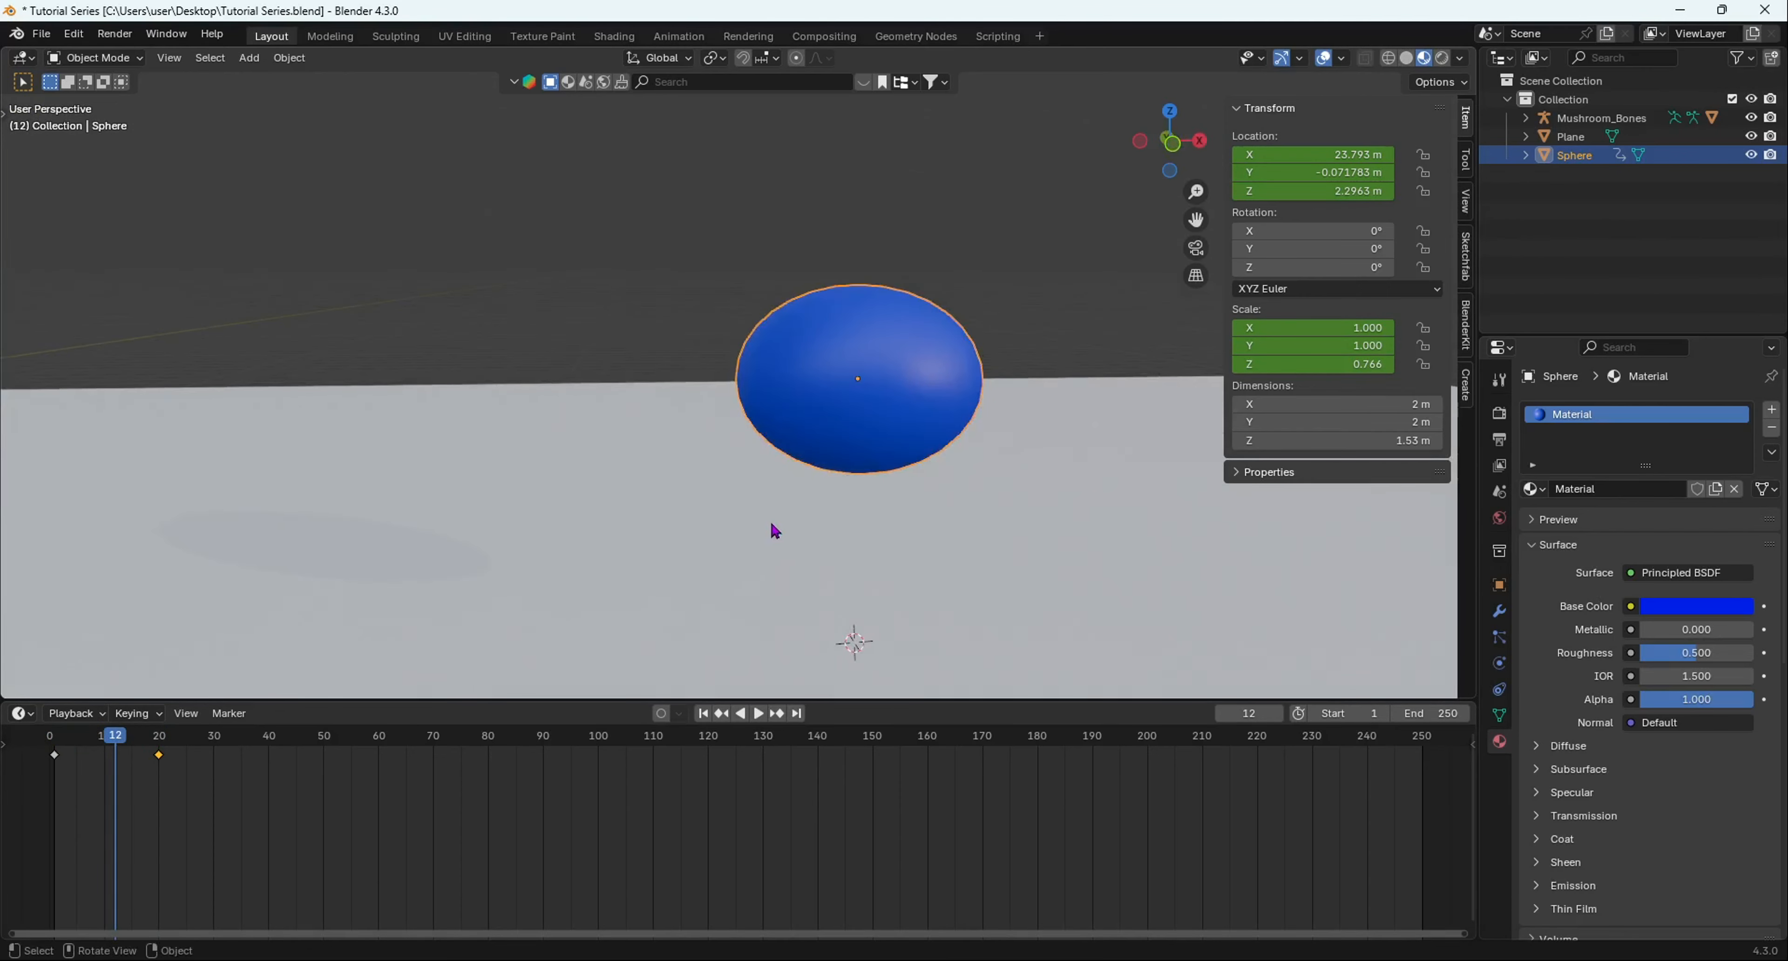
{"action": "scroll", "coordinate": [770, 524], "scroll_direction": "down", "scroll_amount": 4}
{"action": "middle_click_drag", "start_coordinate": [802, 516], "coordinate": [735, 538]}
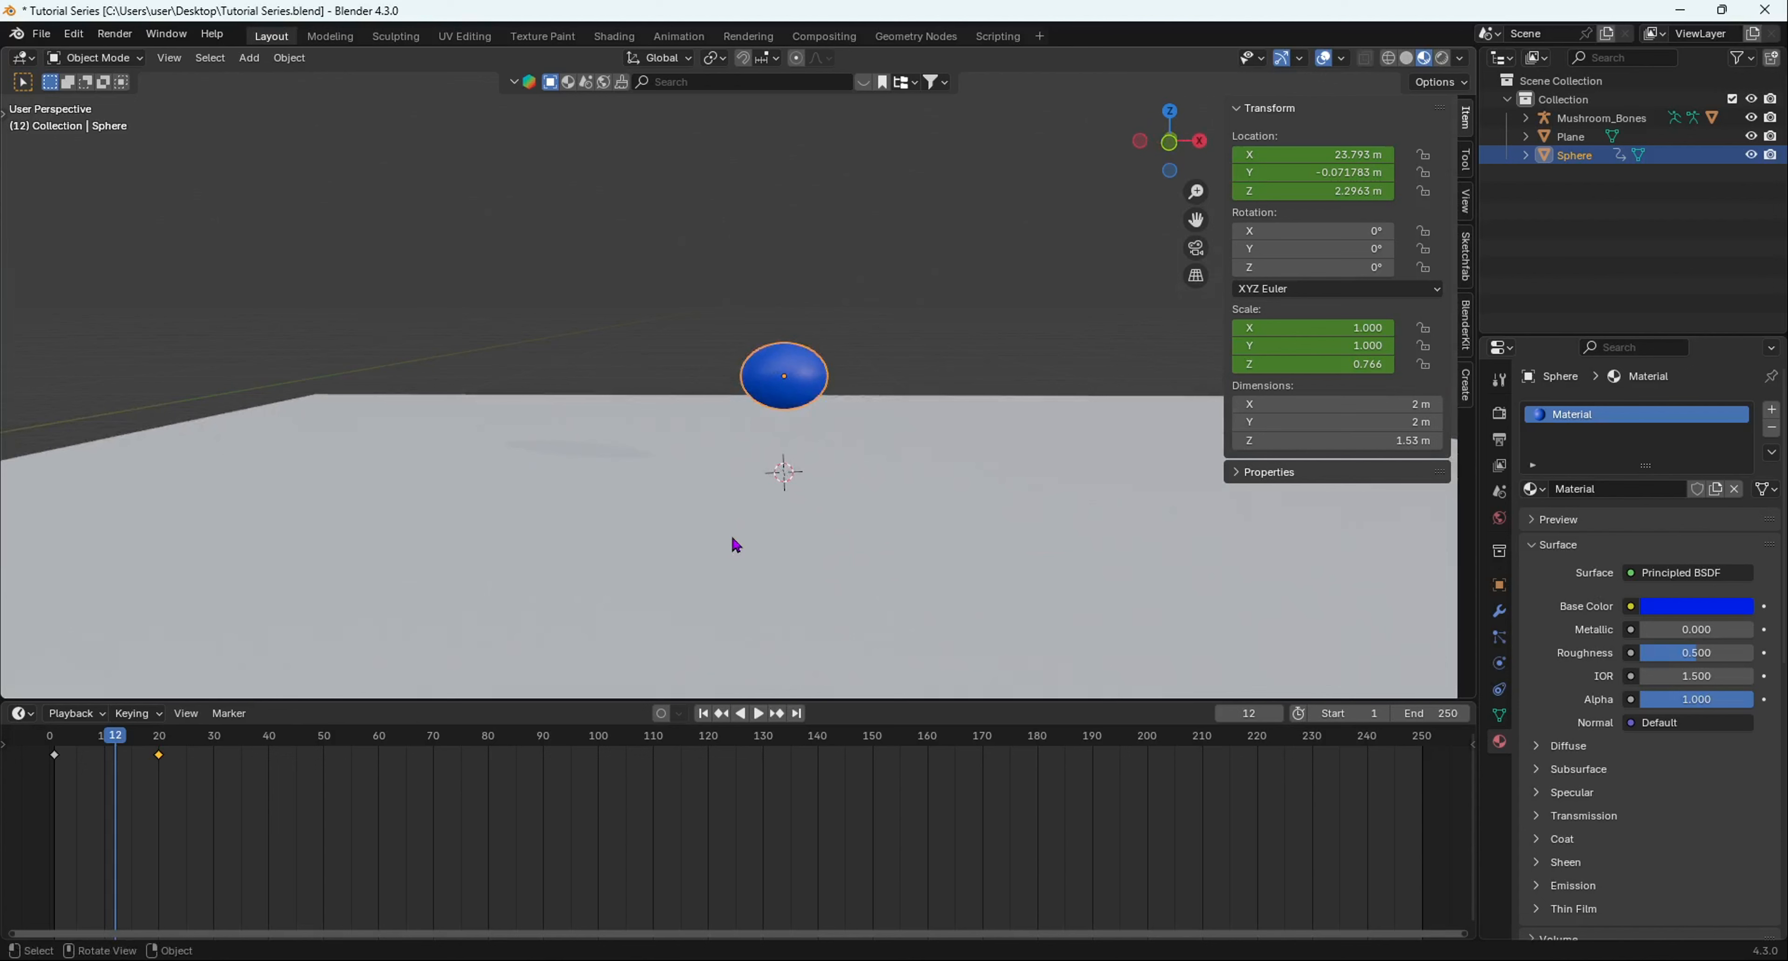
{"action": "middle_click_drag", "start_coordinate": [618, 542], "coordinate": [871, 450]}
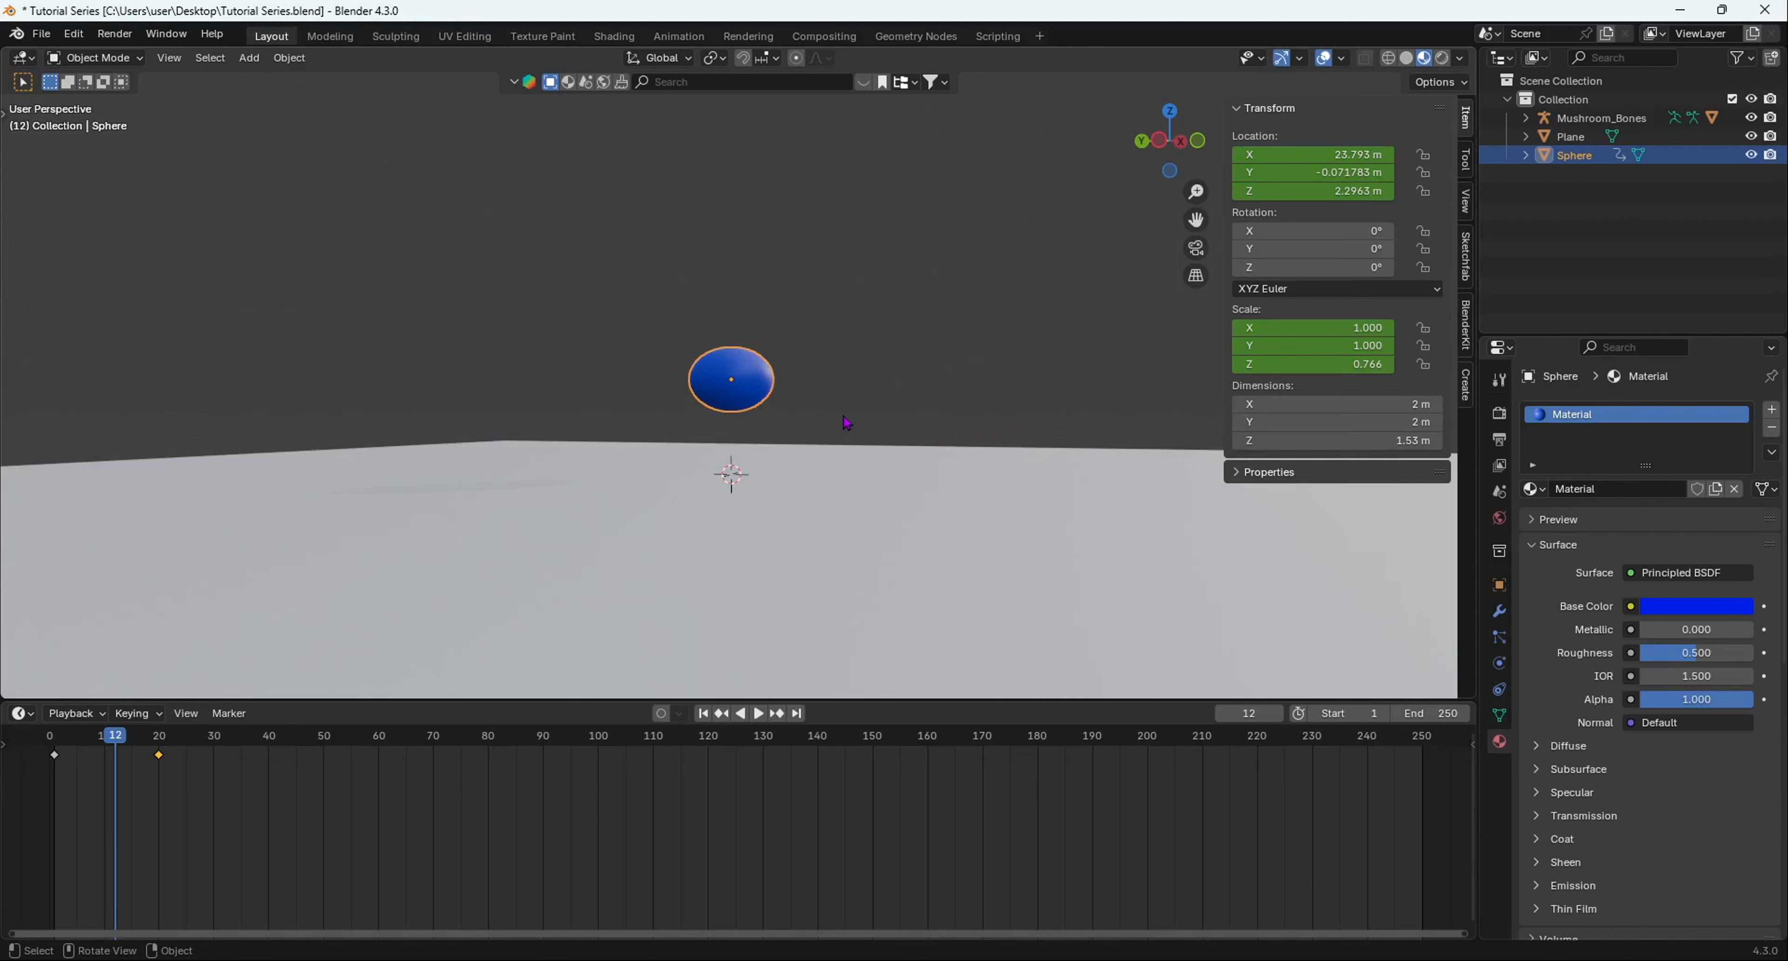
{"action": "scroll", "coordinate": [910, 441], "scroll_direction": "up", "scroll_amount": 3}
{"action": "middle_click_drag", "start_coordinate": [1020, 438], "coordinate": [911, 432]}
{"action": "mouse_move", "coordinate": [910, 432]}
{"action": "middle_mouse_down", "text": "shift"}
{"action": "mouse_move", "coordinate": [969, 423]}
{"action": "mouse_move", "coordinate": [934, 443]}
{"action": "middle_mouse_up", "text": "shift"}
Step: At frame 16, set the sphere's Z scale to 1, keyframe its scale, and play back the fall
{"action": "left_click_drag", "start_coordinate": [121, 742], "coordinate": [137, 741]}
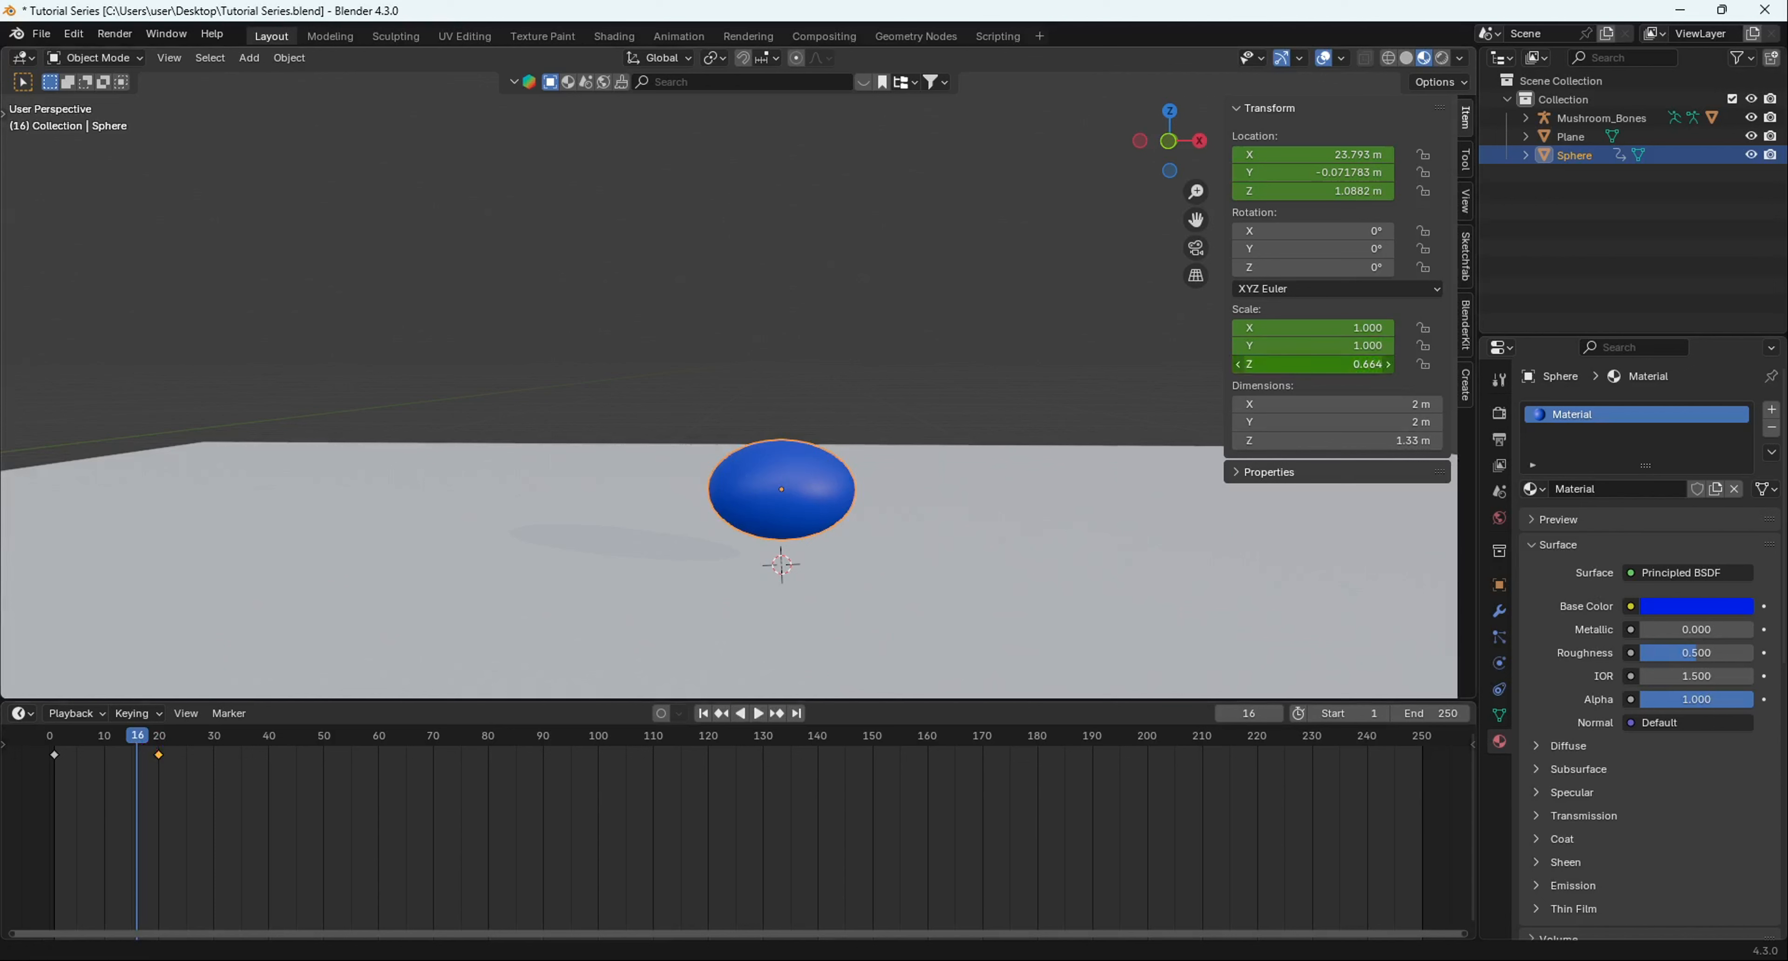
{"action": "left_click", "coordinate": [1319, 364]}
{"action": "key", "text": "Return"}
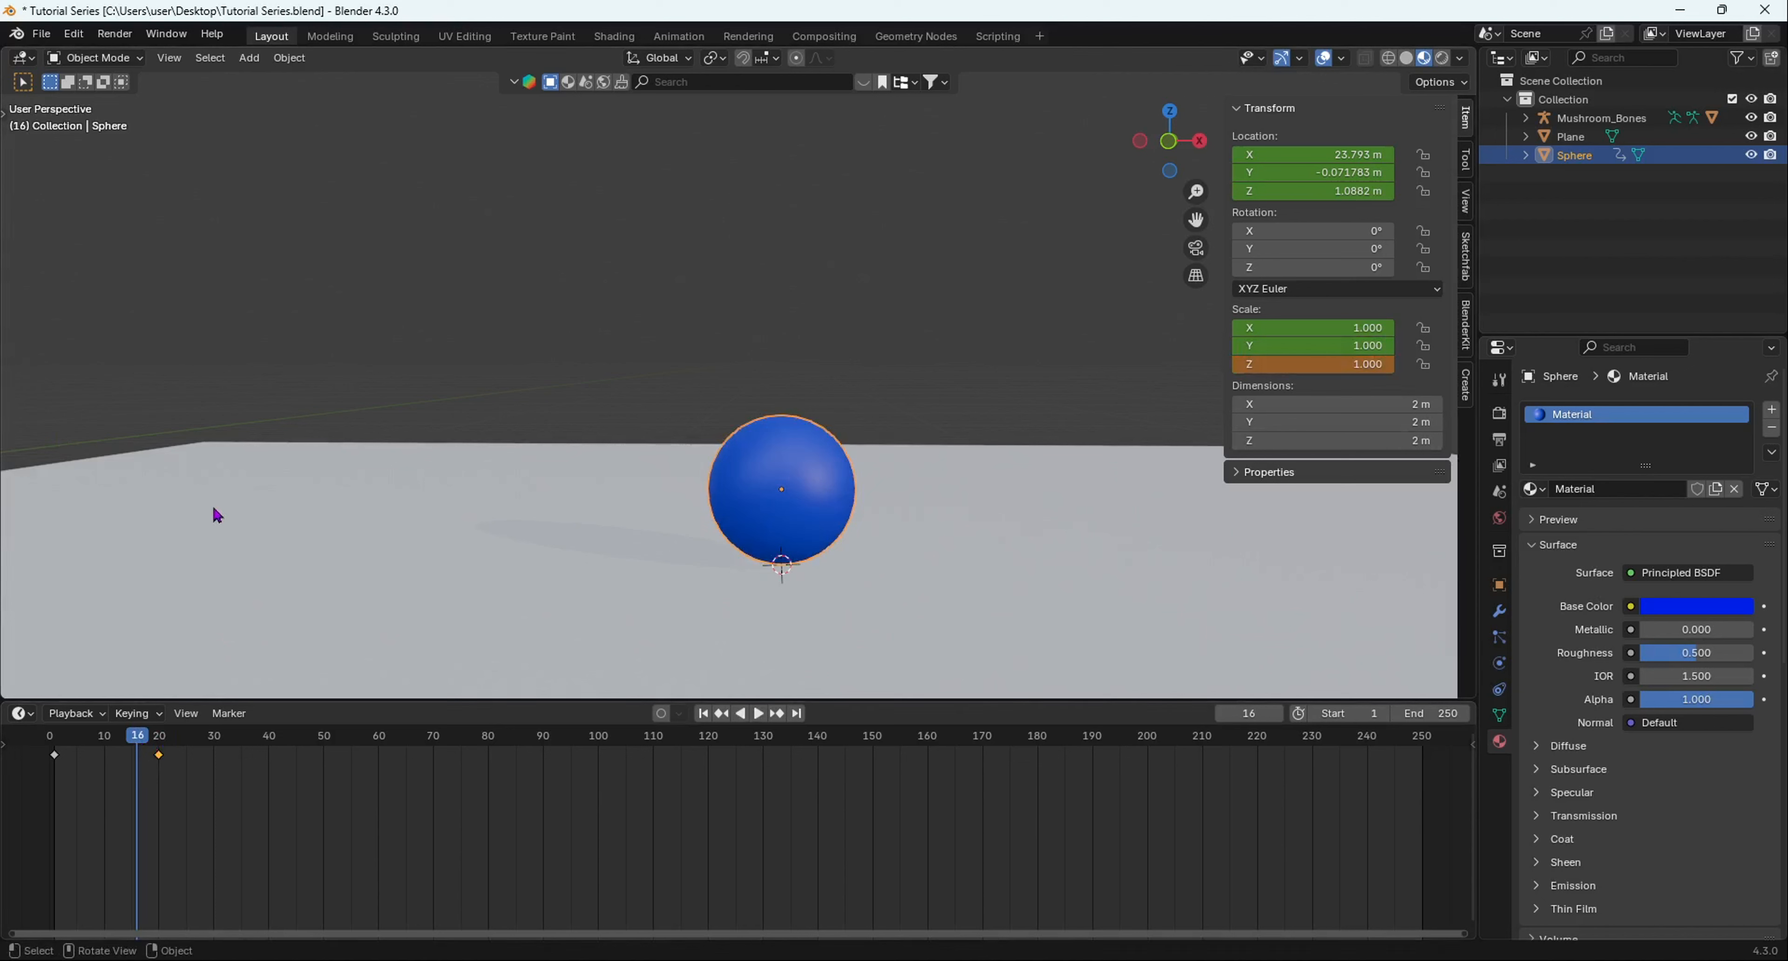
{"action": "key", "text": "i"}
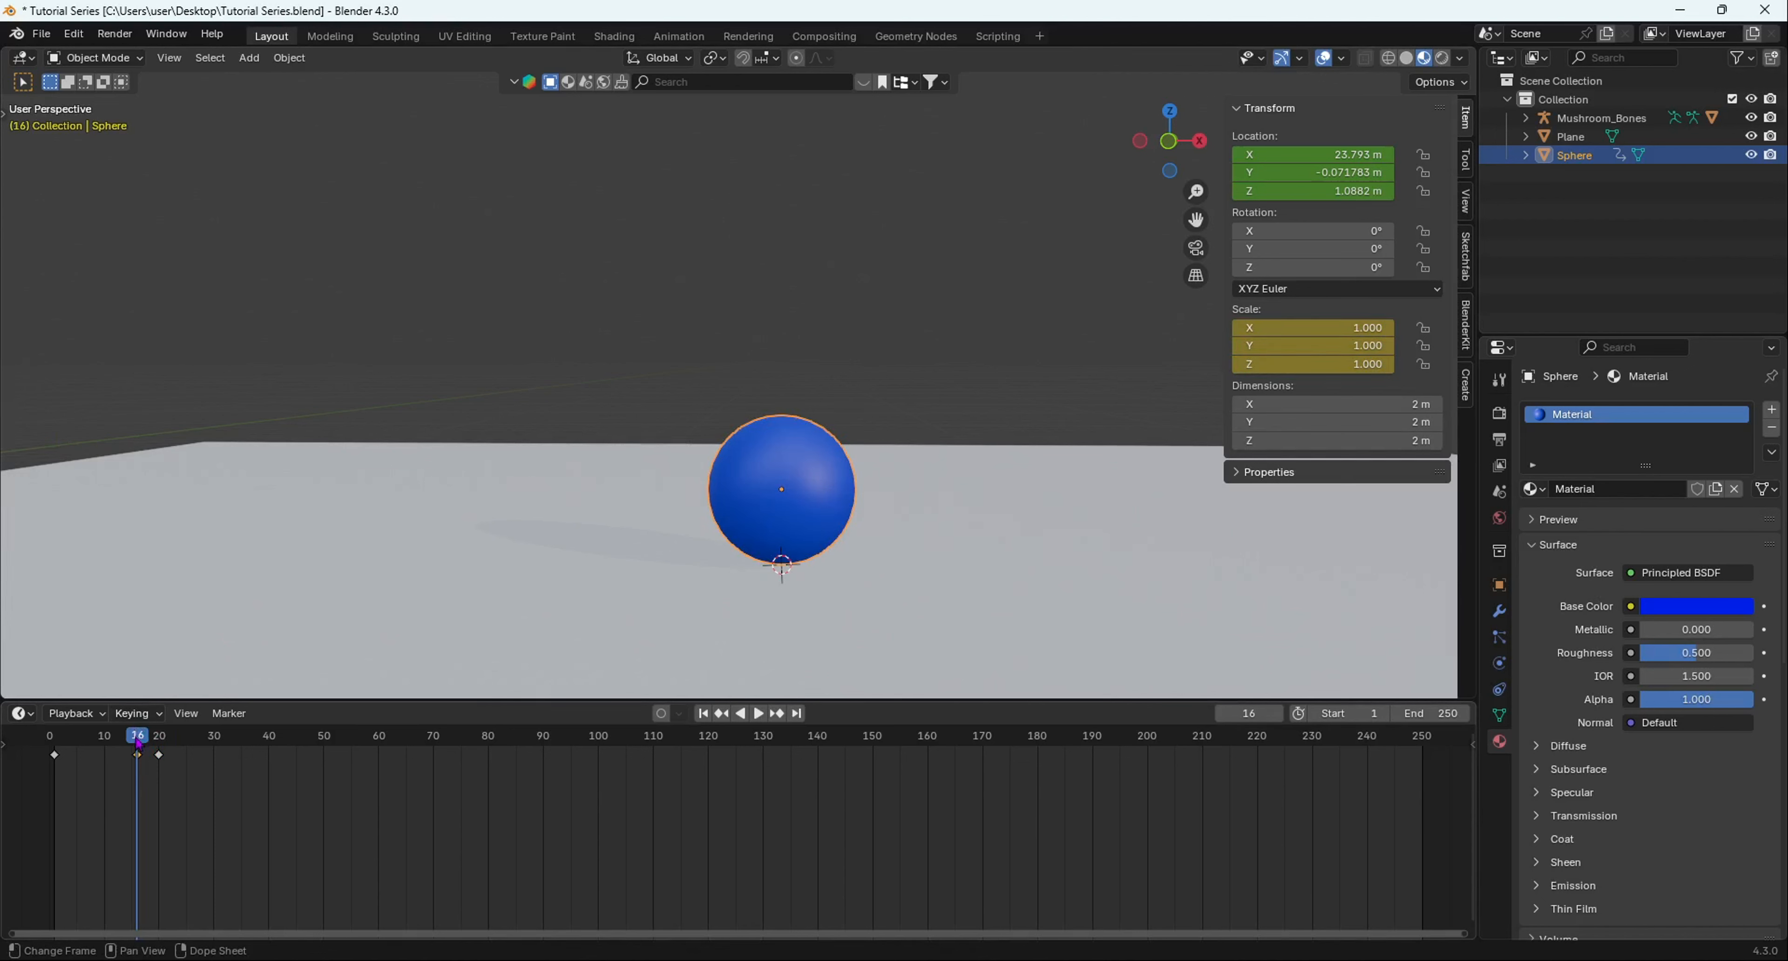
{"action": "key", "text": "space"}
{"action": "left_click_drag", "start_coordinate": [140, 761], "coordinate": [63, 774]}
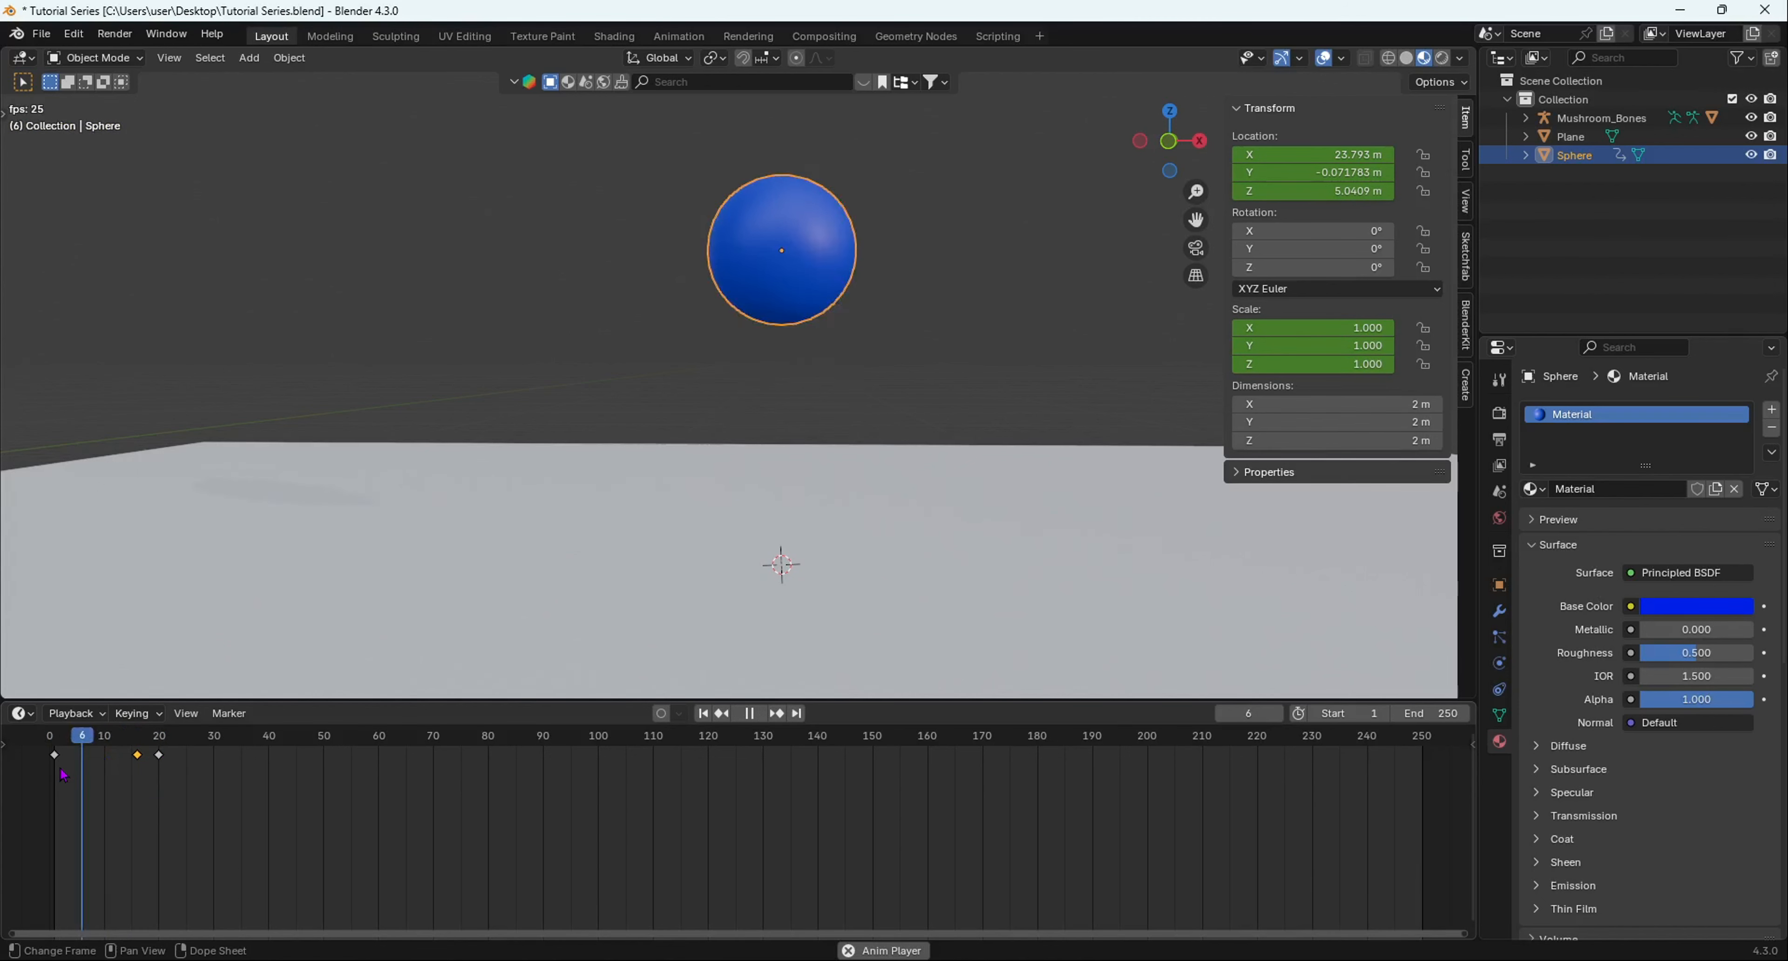
{"action": "key", "text": "space"}
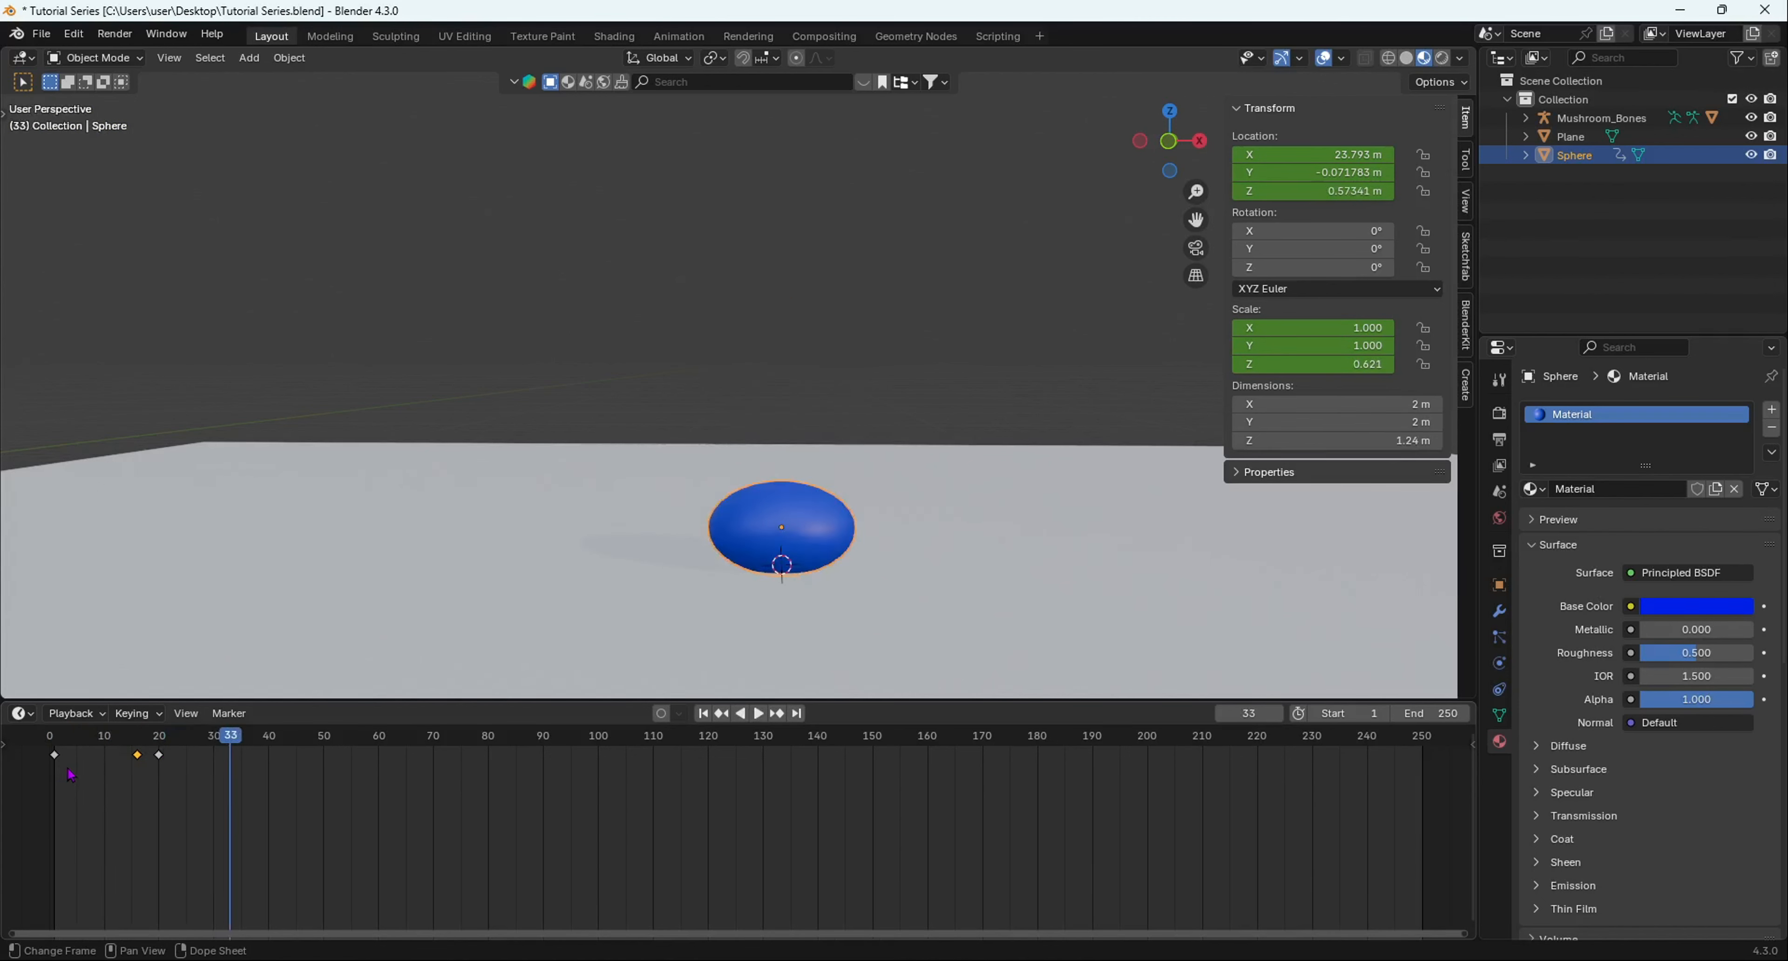
Step: At frame 24, raise the sphere along the Z axis to about 0.851 m and set its Z scale to 1
{"action": "scroll", "coordinate": [682, 451], "scroll_direction": "down", "scroll_amount": 5}
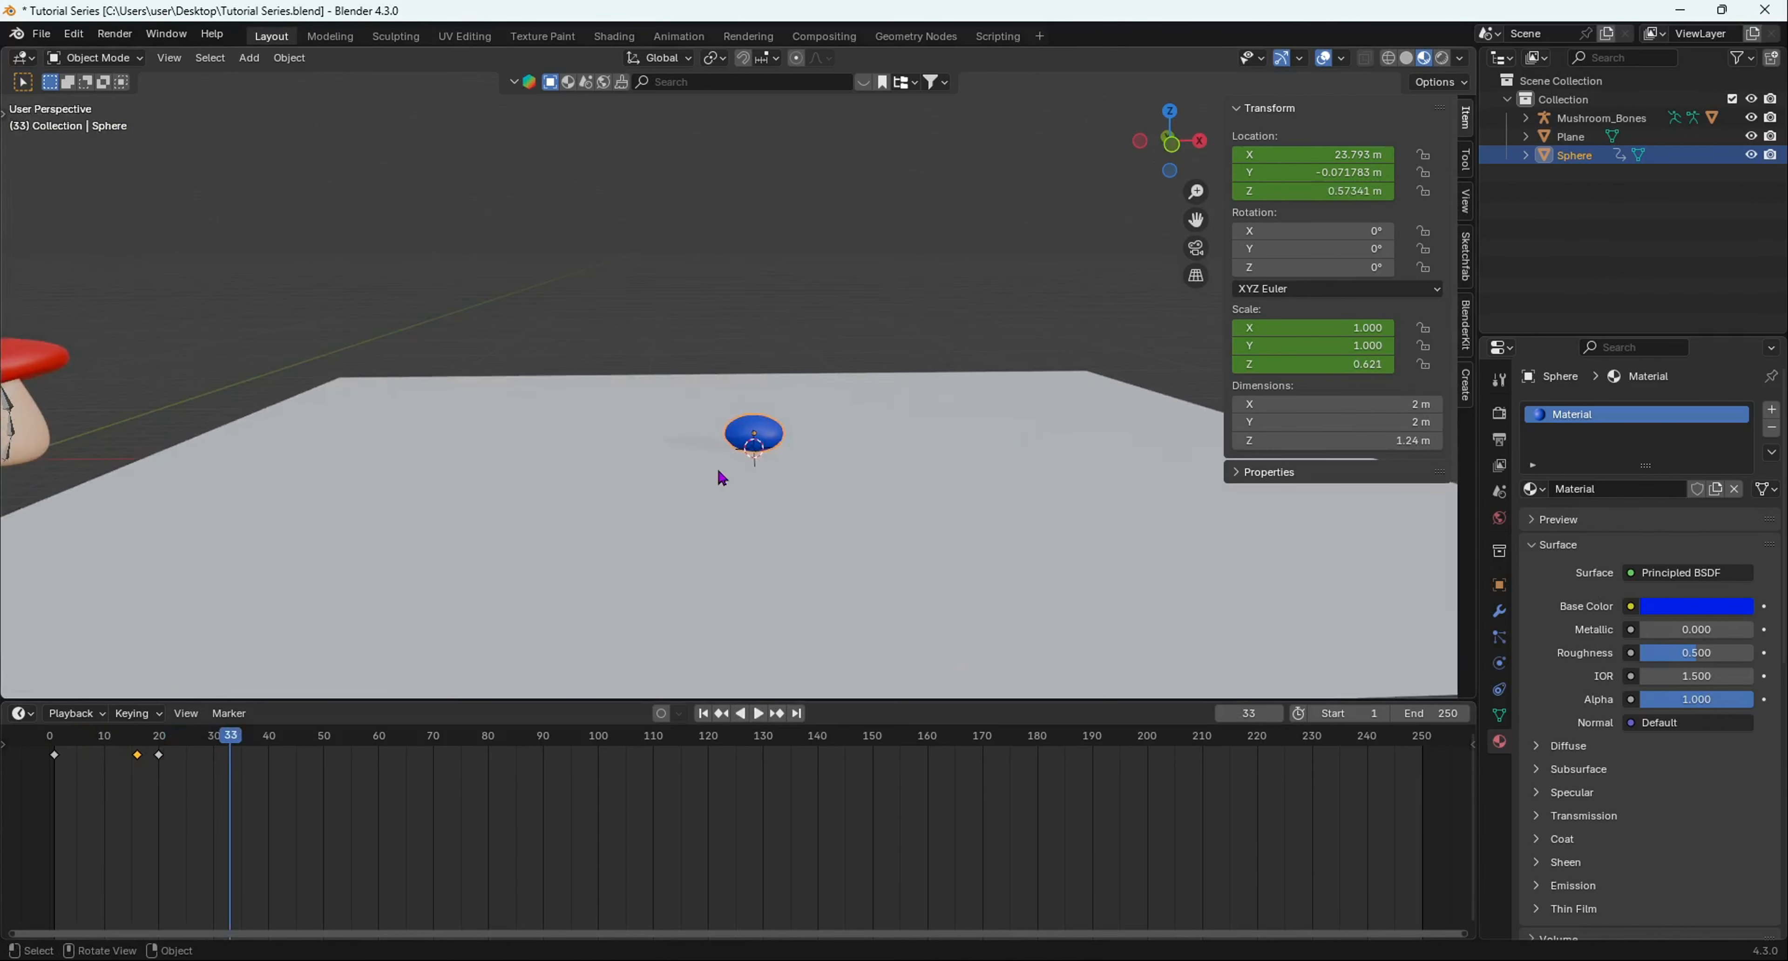
{"action": "scroll", "coordinate": [722, 477], "scroll_direction": "up", "scroll_amount": 2}
{"action": "left_click_drag", "start_coordinate": [234, 744], "coordinate": [182, 766]}
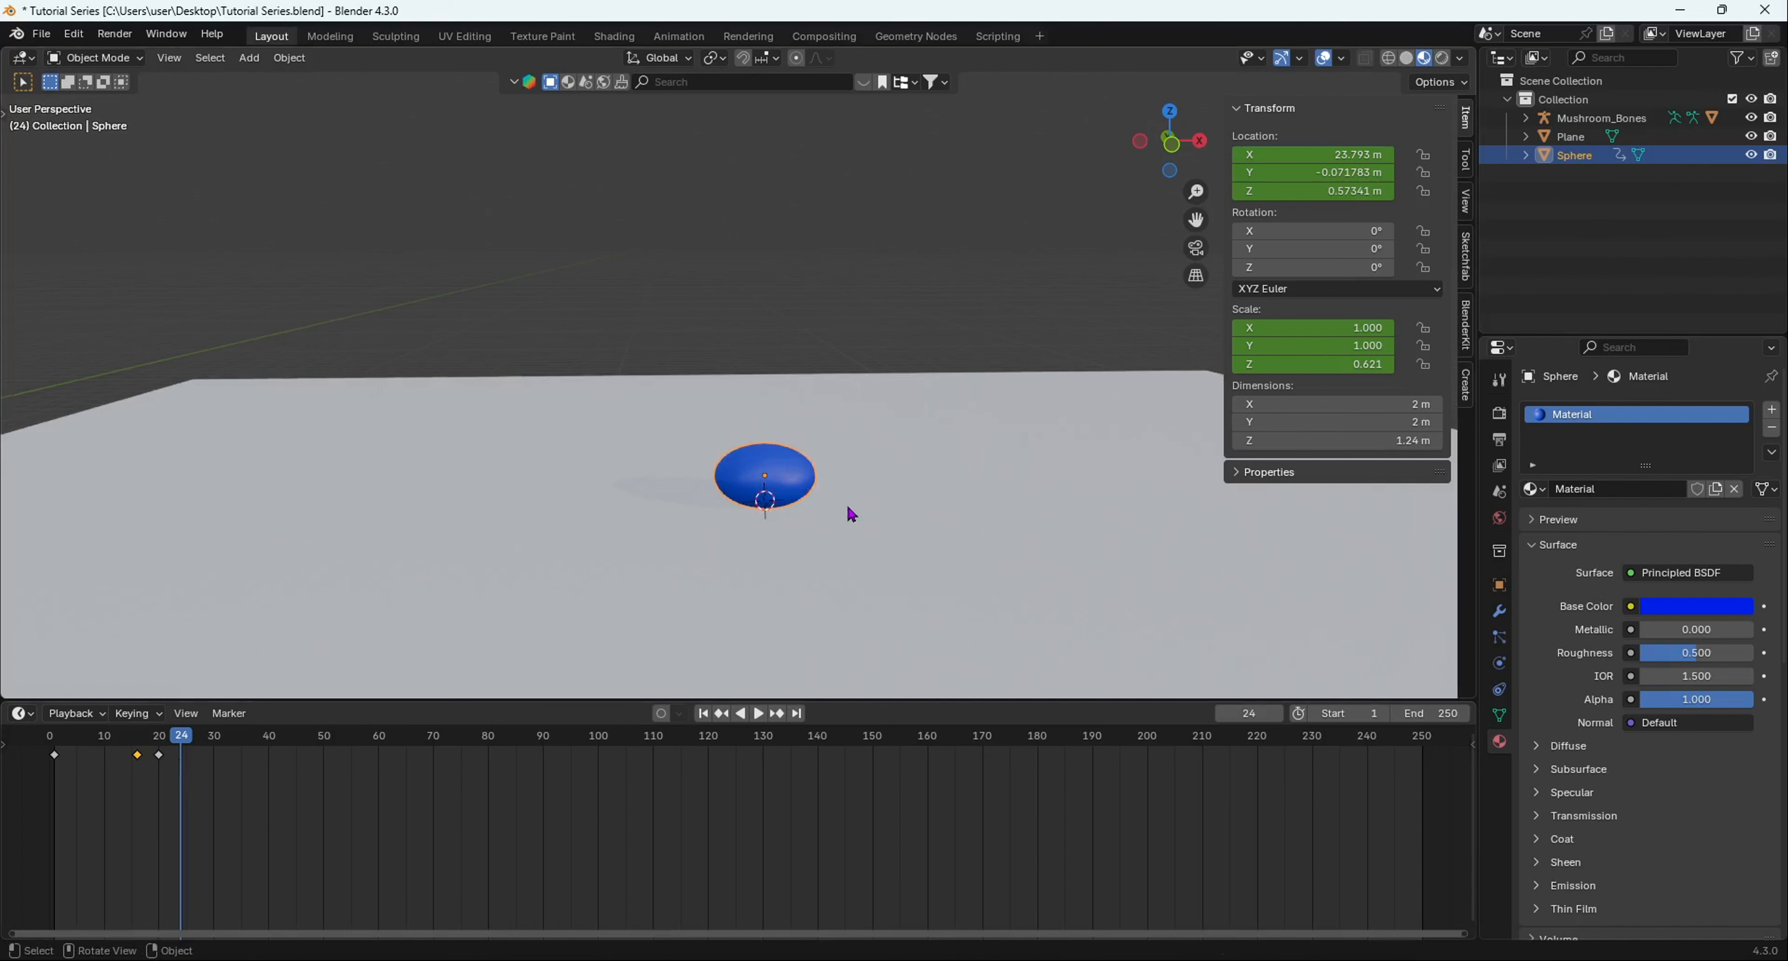
{"action": "key", "text": "g"}
{"action": "key", "text": "z"}
{"action": "left_click", "coordinate": [851, 491]}
{"action": "key", "text": "s"}
{"action": "key", "text": "z"}
{"action": "left_click", "coordinate": [851, 492]}
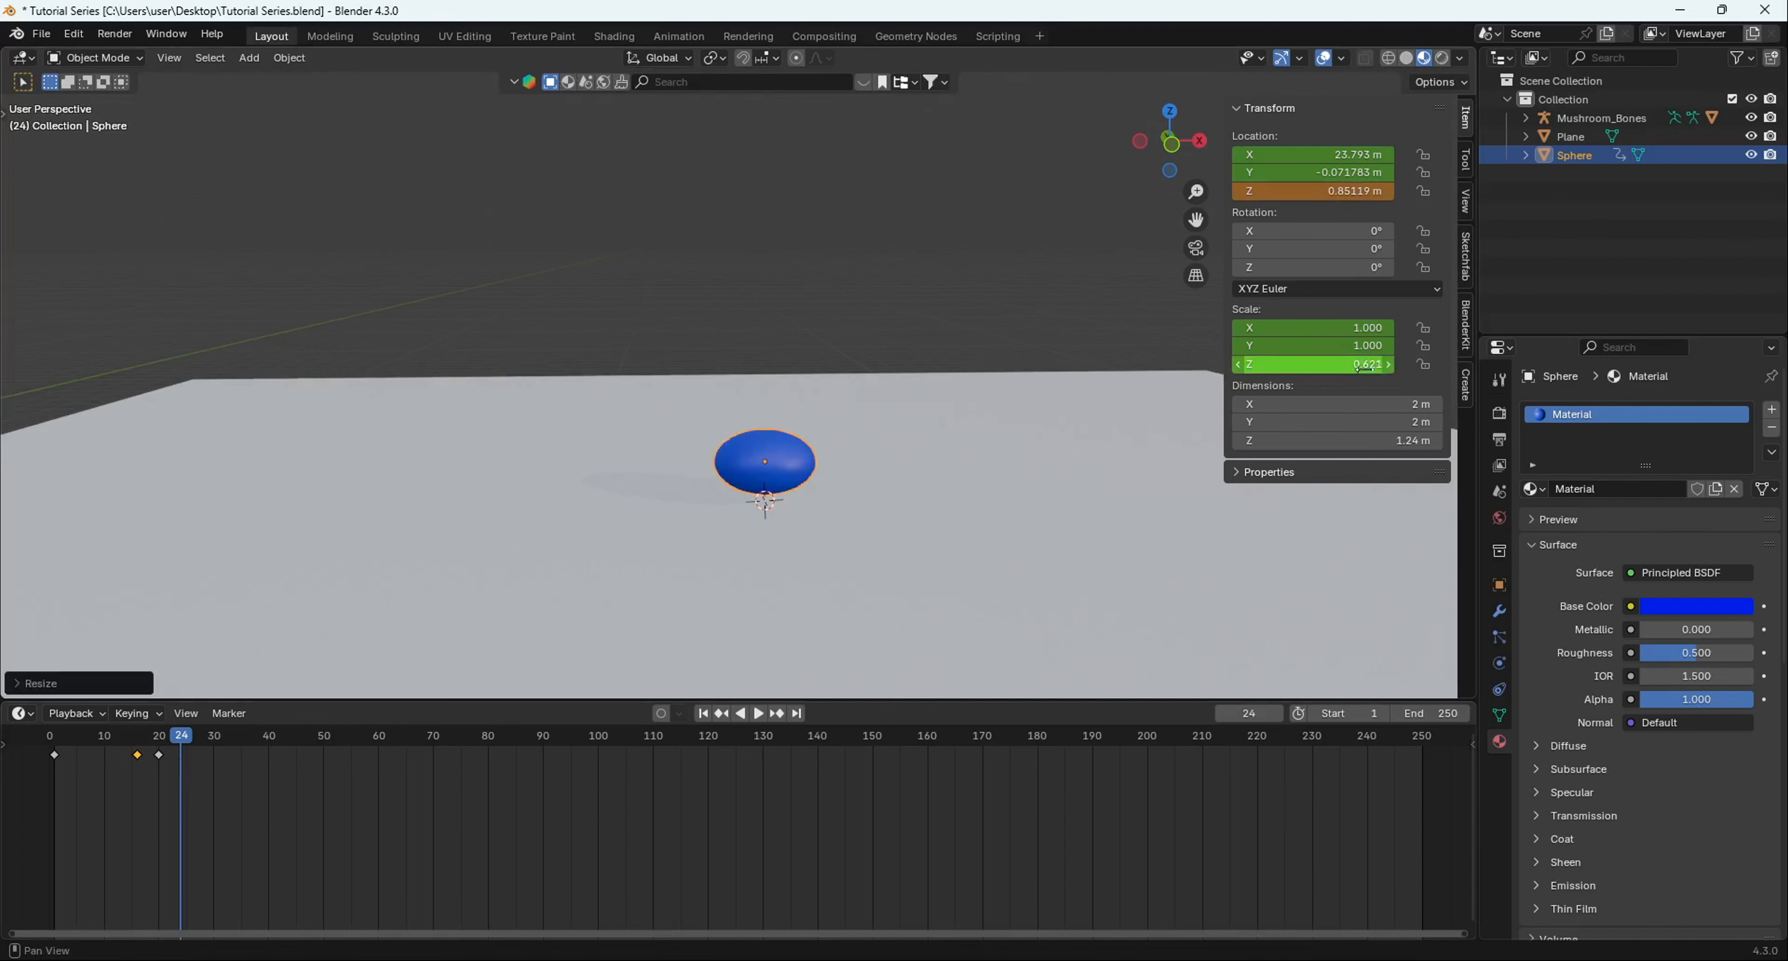
{"action": "left_click", "coordinate": [1364, 365]}
{"action": "type", "text": "1"}
{"action": "key", "text": "Return"}
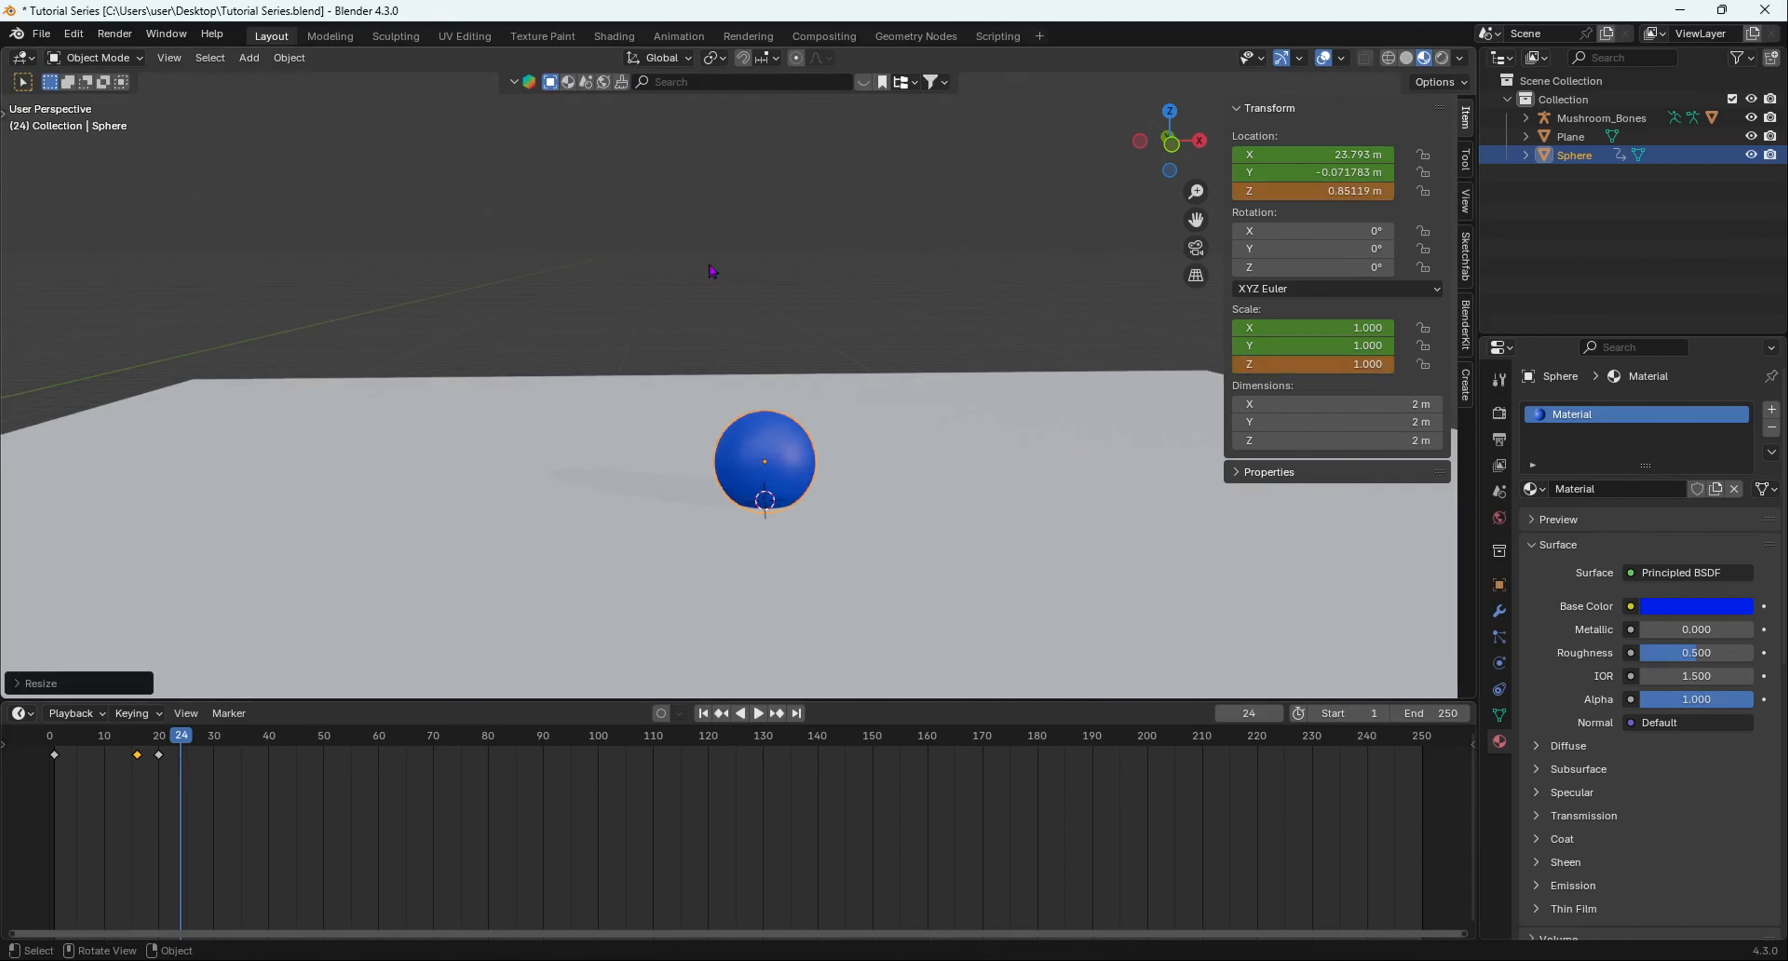
Step: Raise the round sphere along the Z axis to about 1.861 m and keyframe its location and scale at frame 24
{"action": "key", "text": "g"}
{"action": "key", "text": "z"}
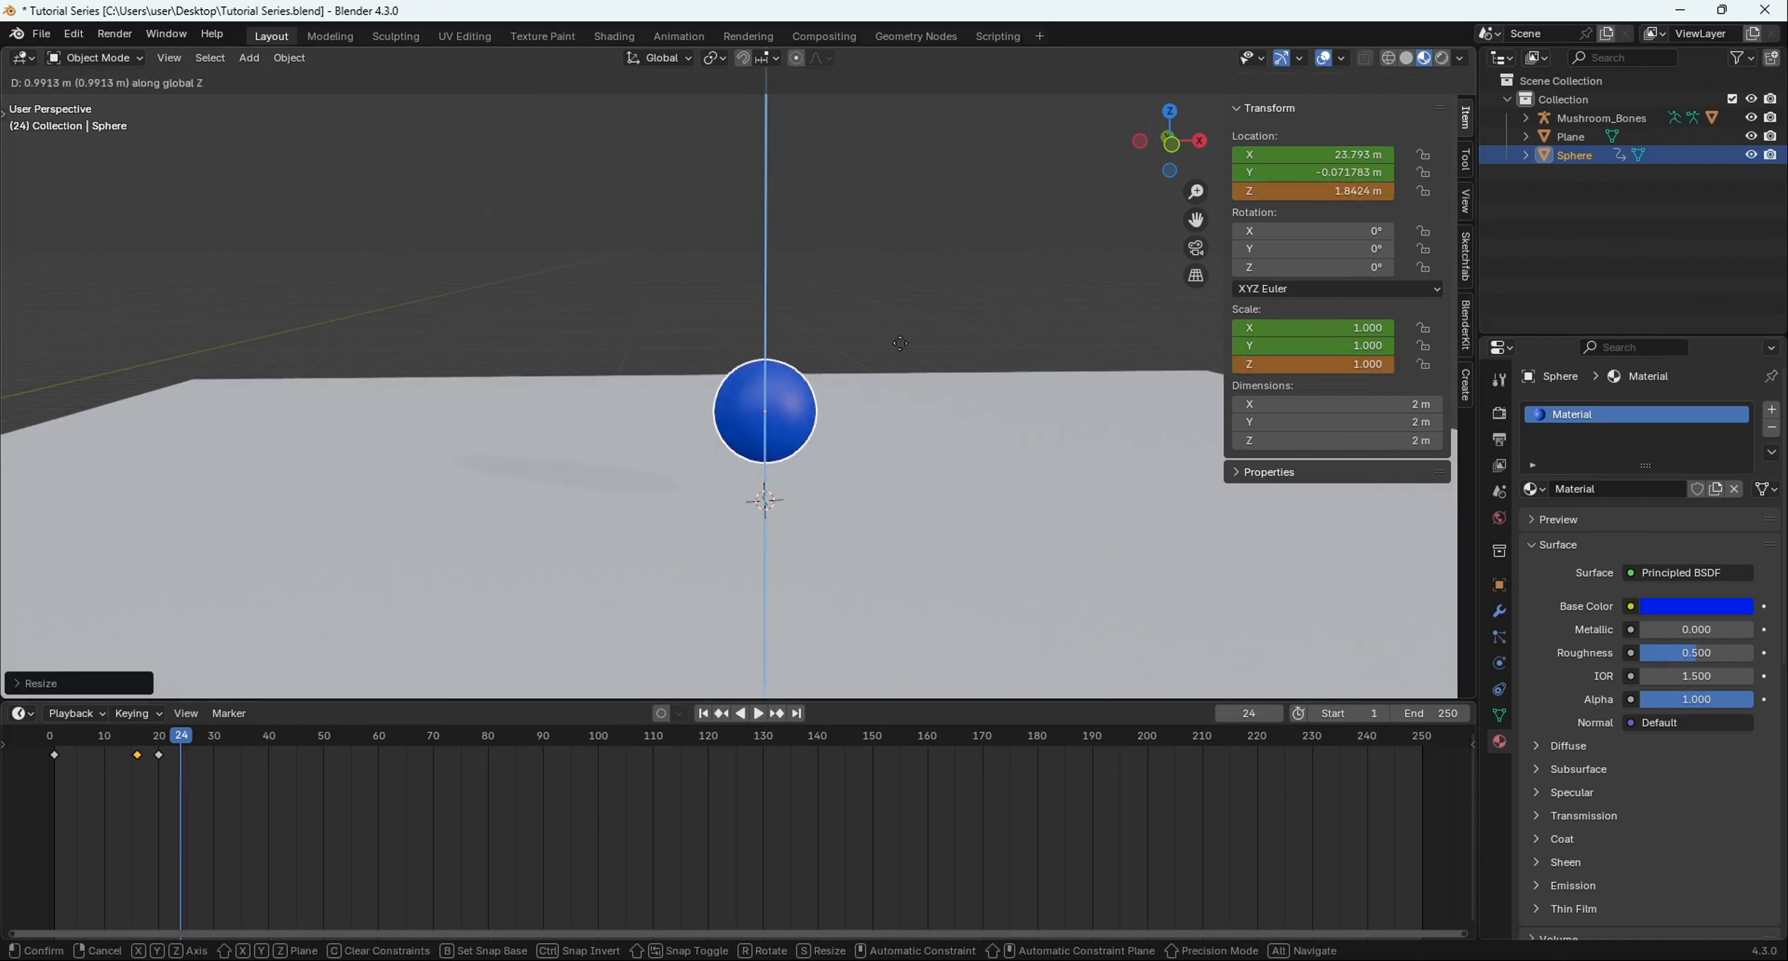
{"action": "left_click", "coordinate": [934, 373]}
{"action": "key", "text": "i"}
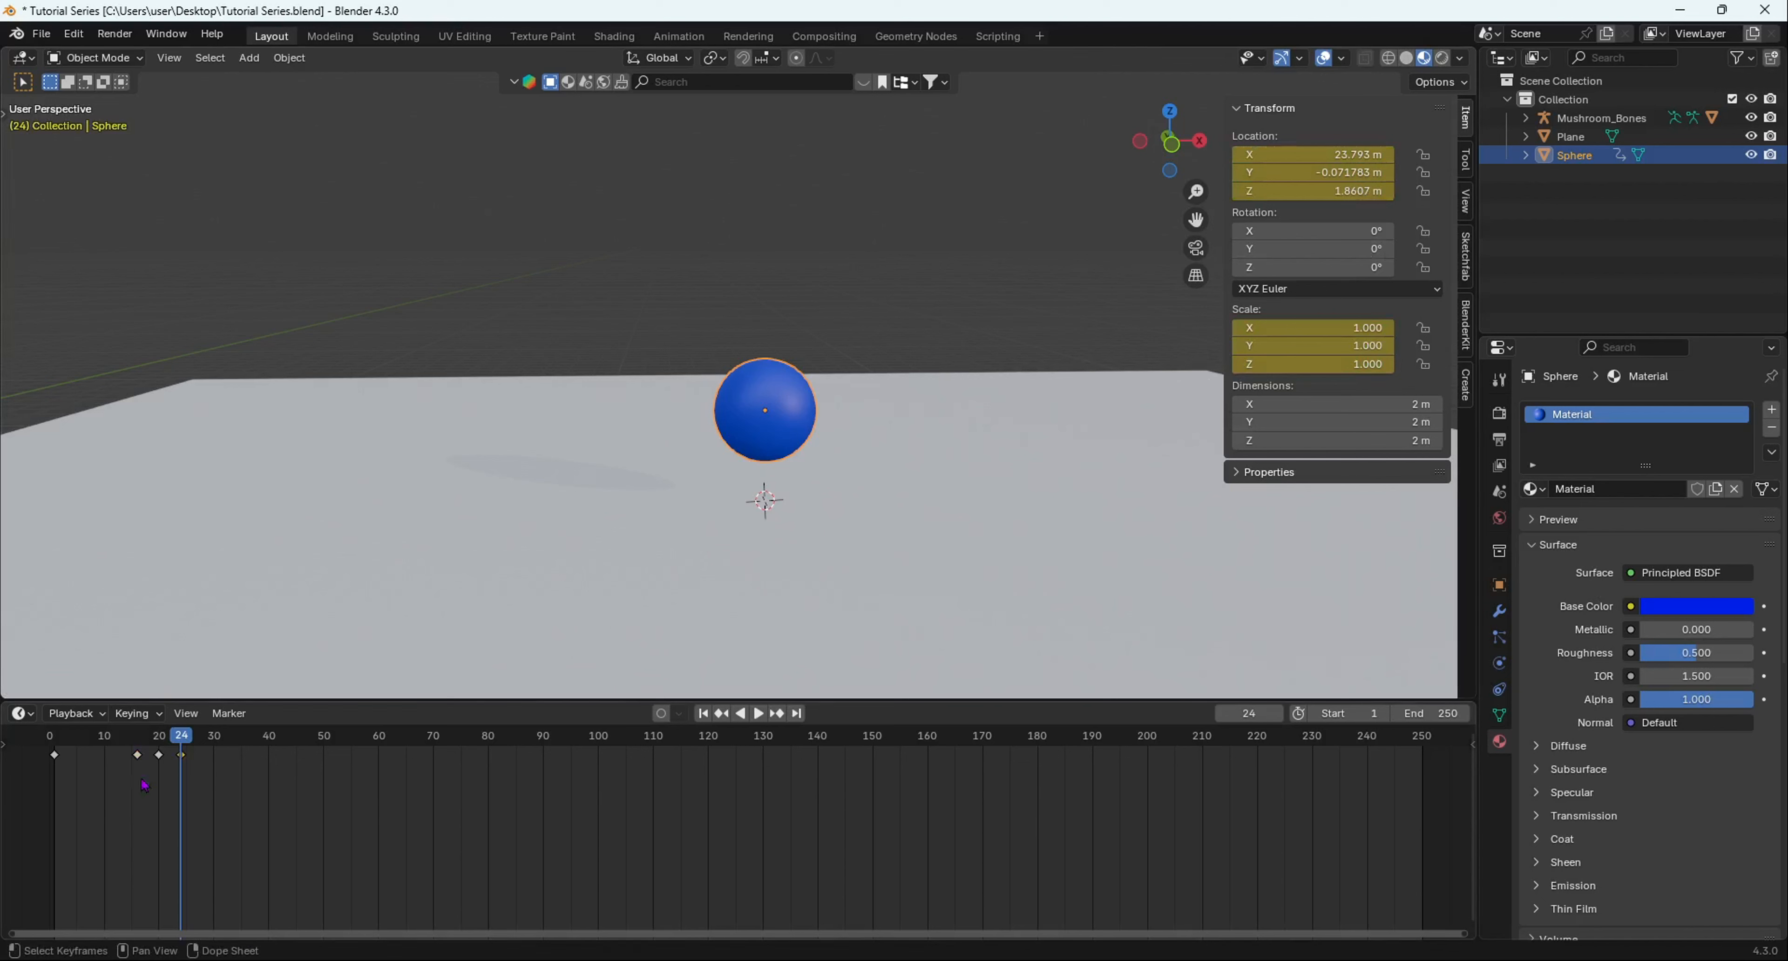
Step: Play back the sphere's fall, squash and rebound twice from the start of the timeline
{"action": "left_click_drag", "start_coordinate": [181, 736], "coordinate": [55, 752]}
{"action": "key", "text": "space"}
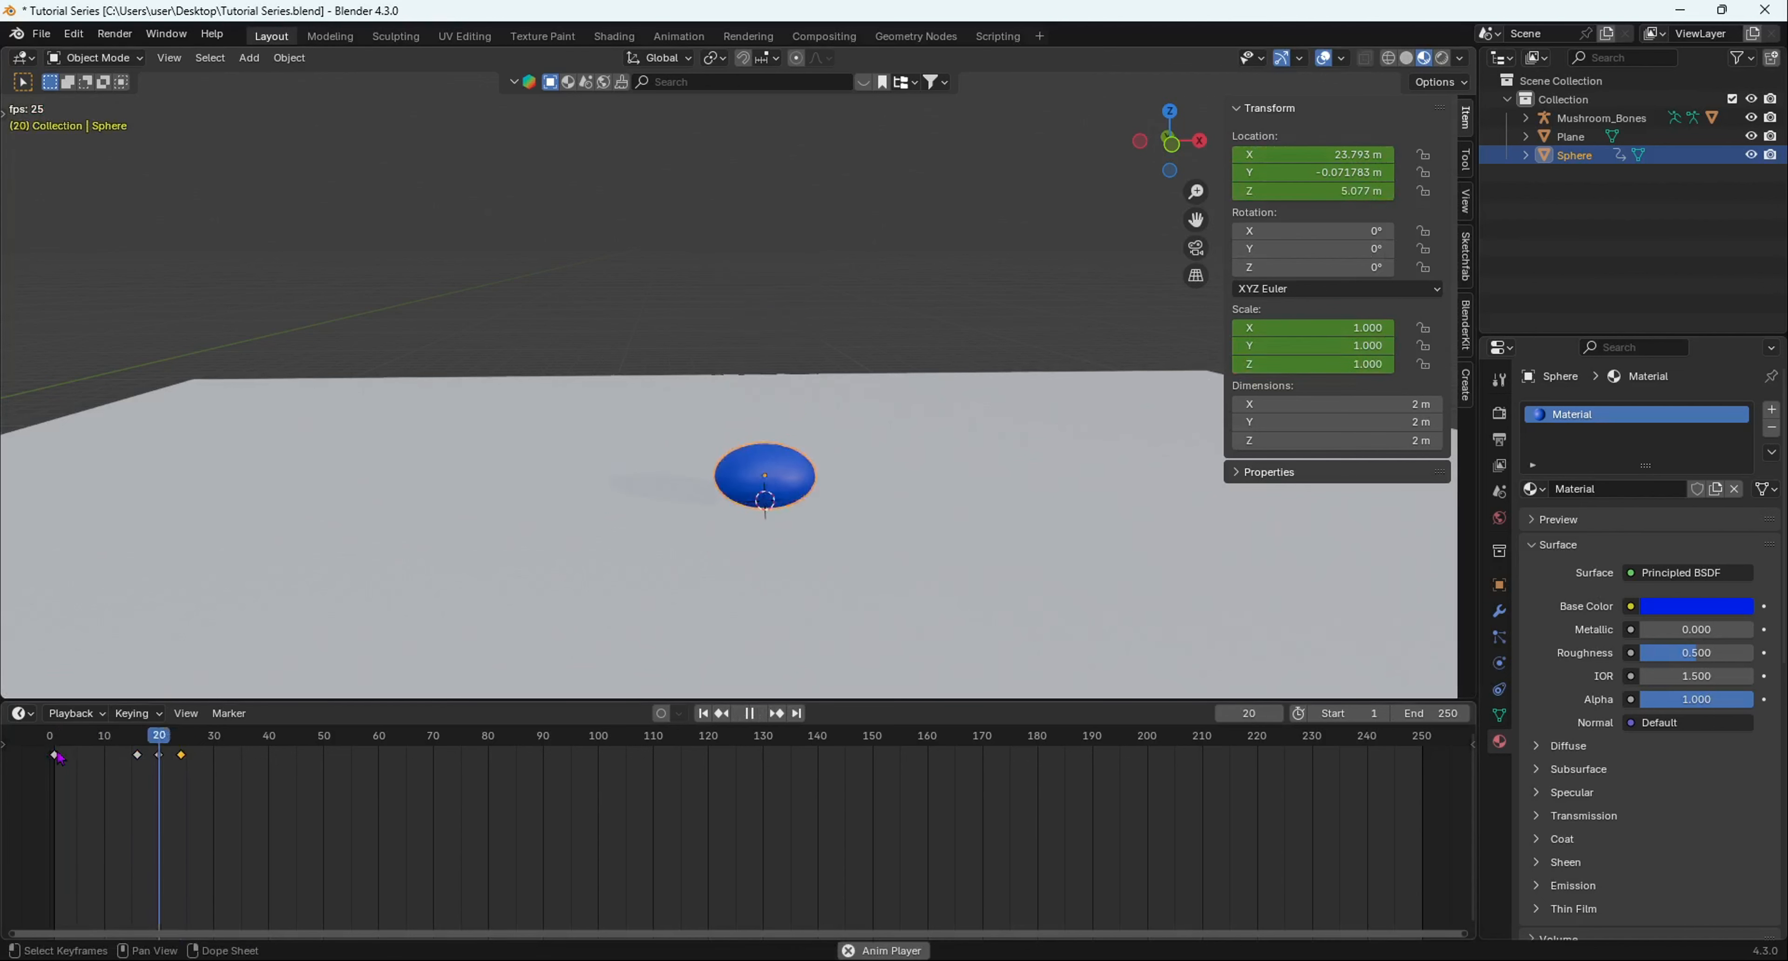
{"action": "key", "text": "space"}
{"action": "left_click_drag", "start_coordinate": [230, 736], "coordinate": [10, 755]}
{"action": "key", "text": "space"}
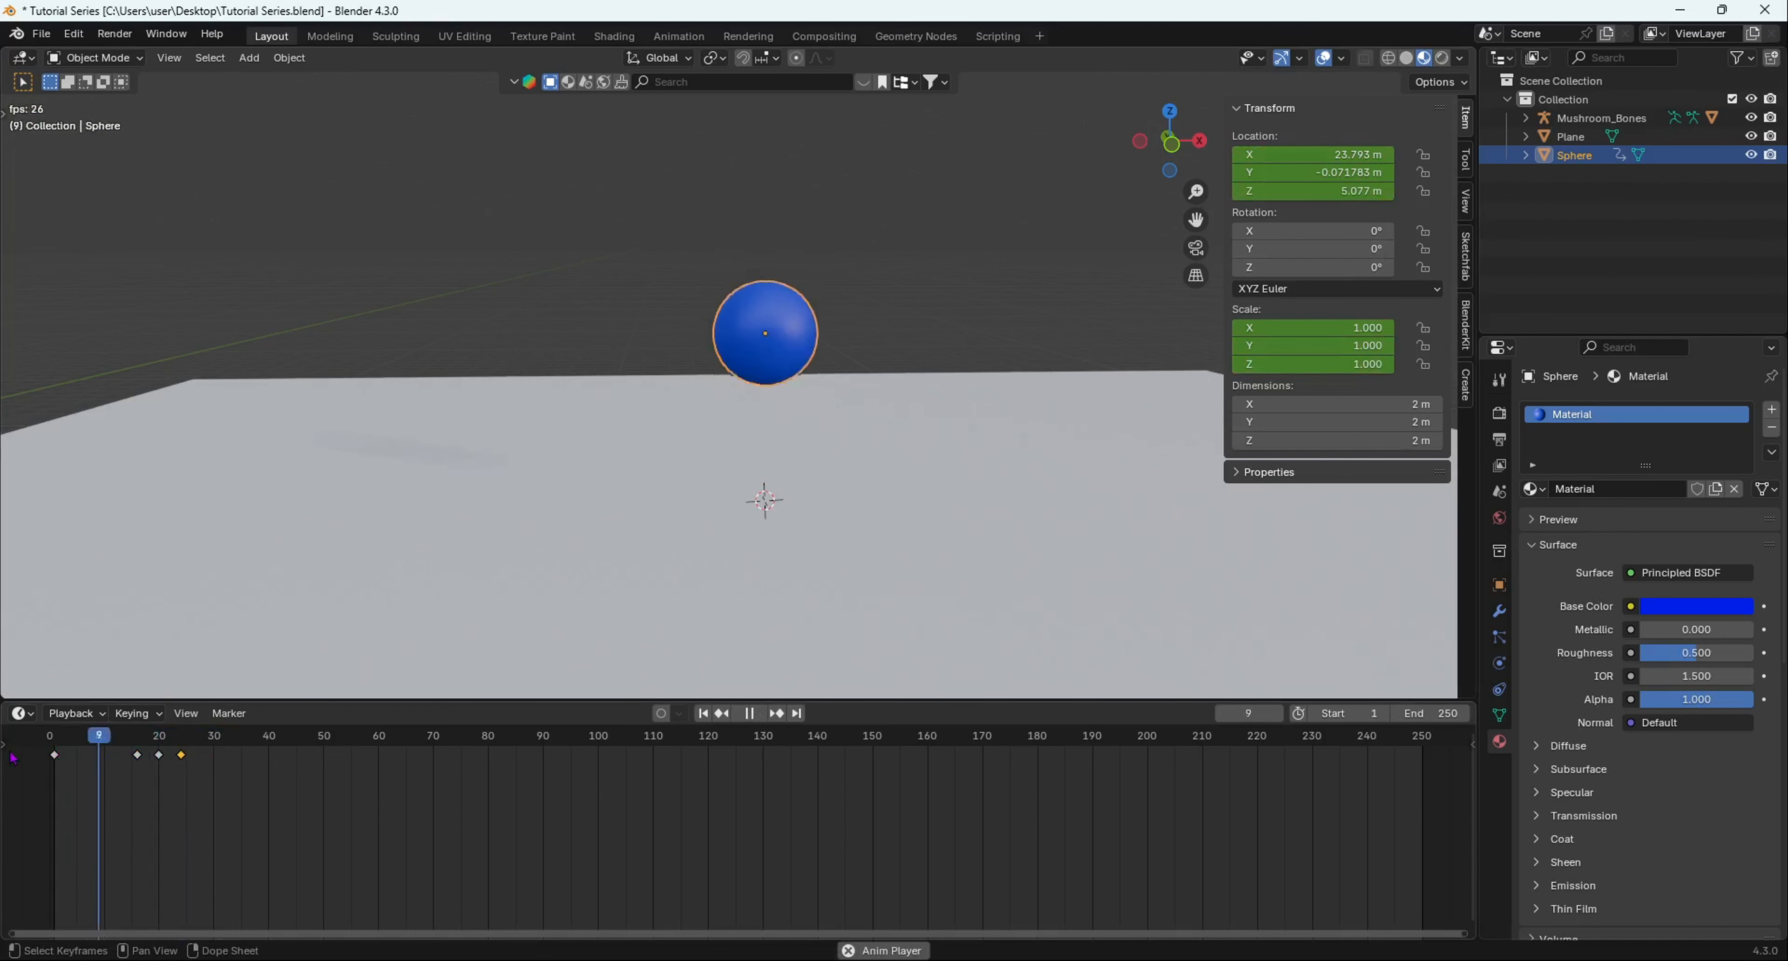
{"action": "key", "text": "space"}
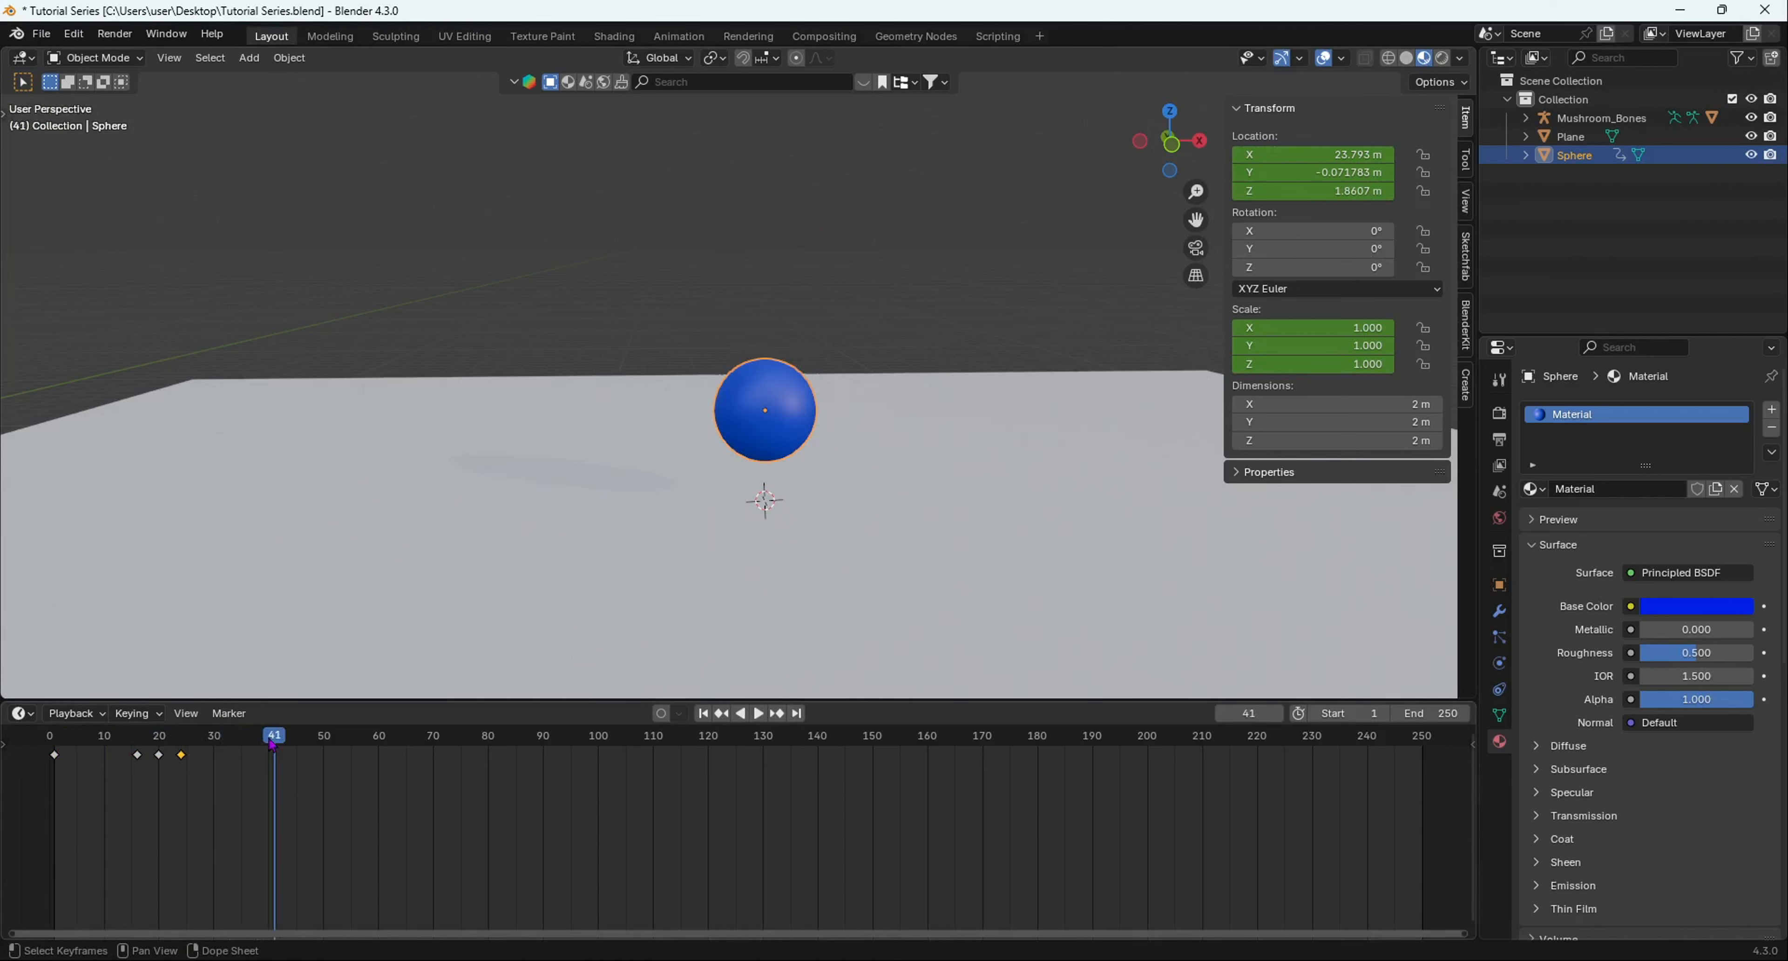
Step: Try moving the sphere freely above the plane at frame 0, and undo the move
{"action": "left_click_drag", "start_coordinate": [272, 745], "coordinate": [49, 745]}
{"action": "scroll", "coordinate": [547, 415], "scroll_direction": "down", "scroll_amount": 4}
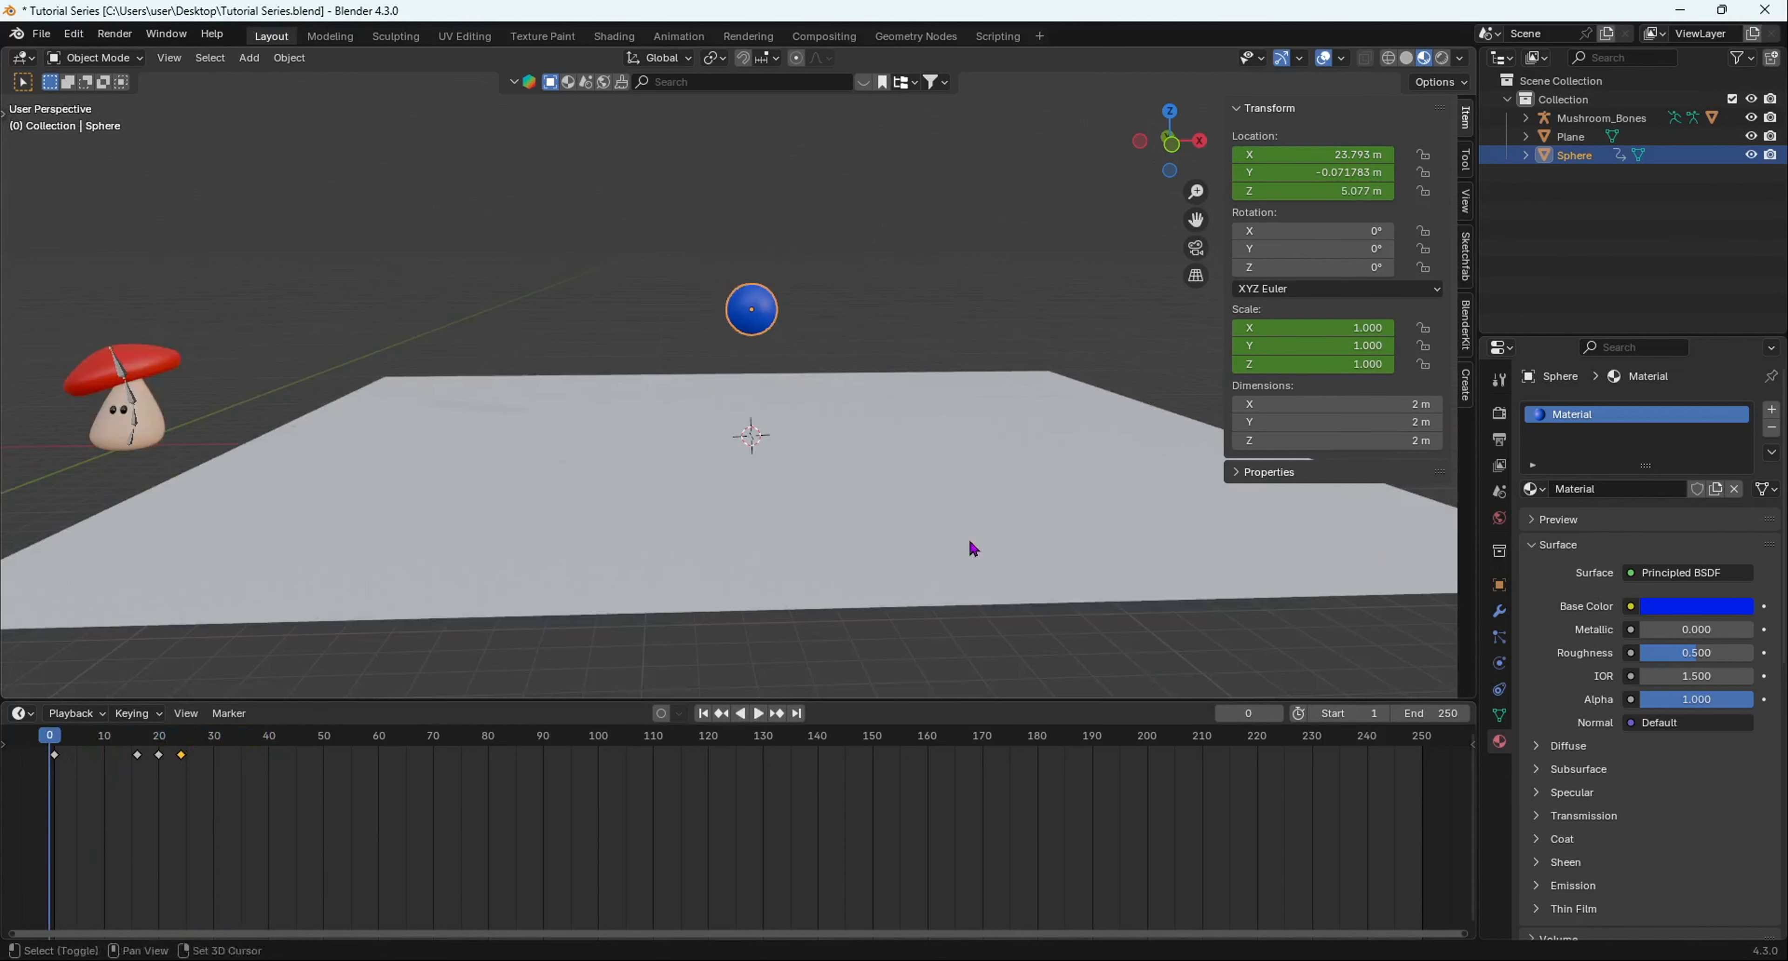
{"action": "middle_click_drag", "start_coordinate": [973, 548], "coordinate": [903, 637], "text": "shift"}
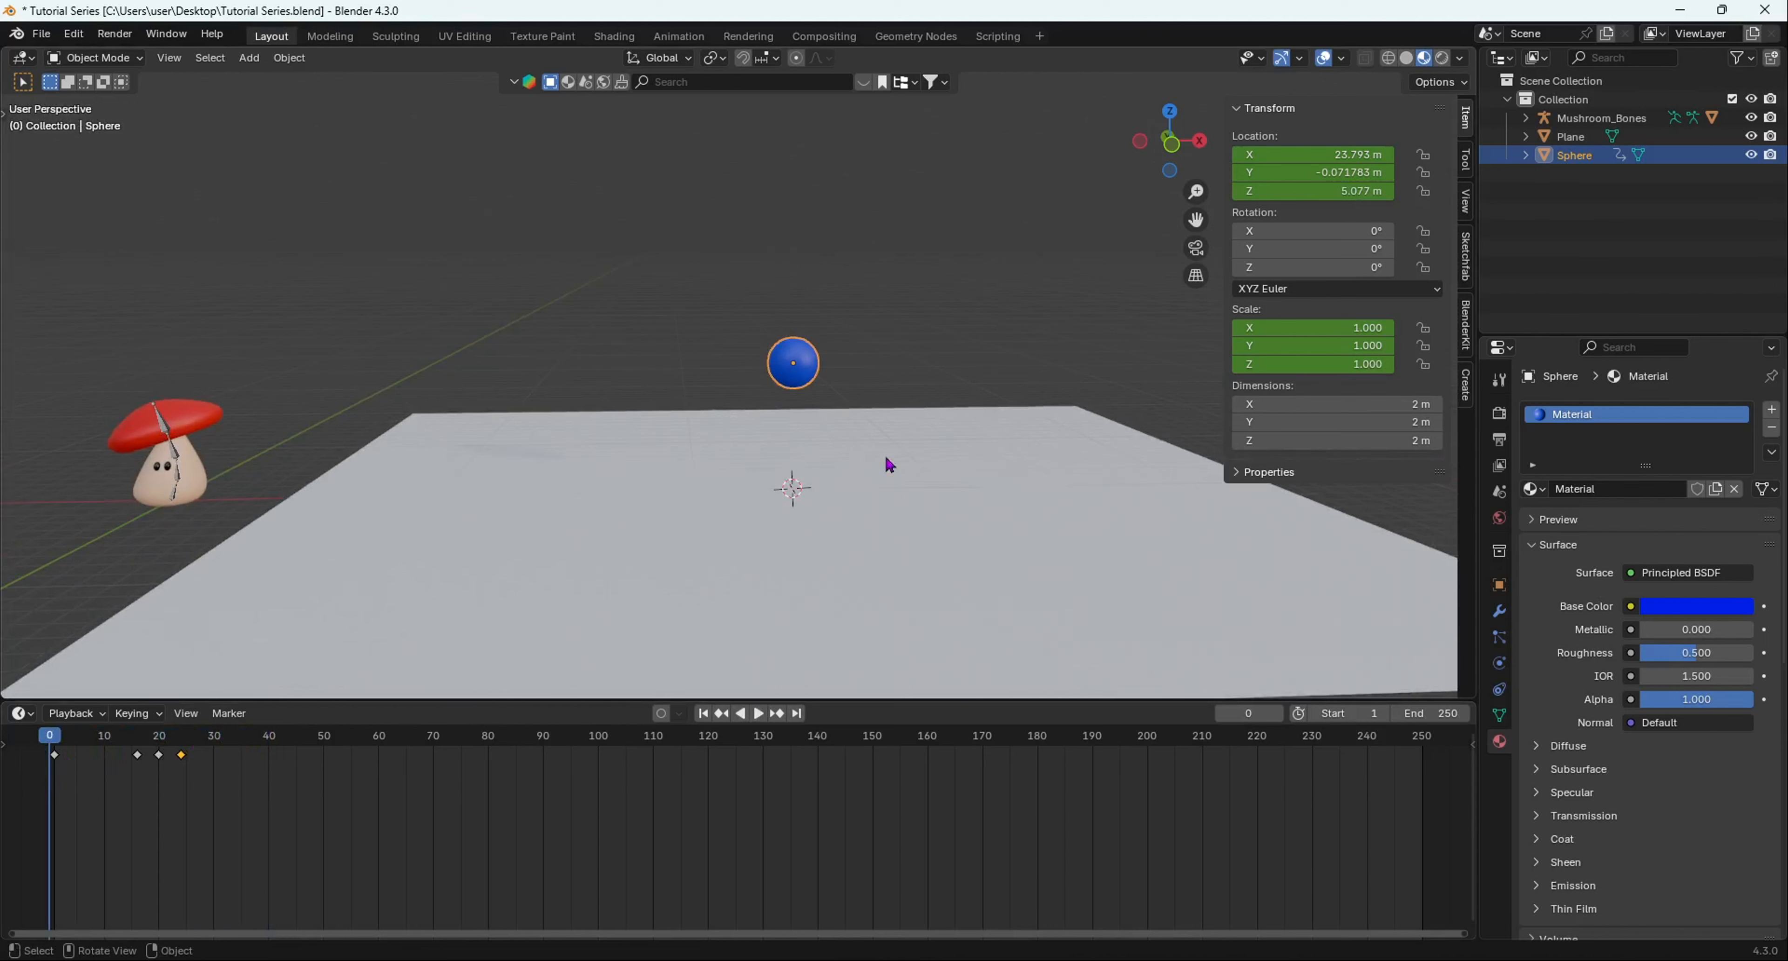
{"action": "key", "text": "g"}
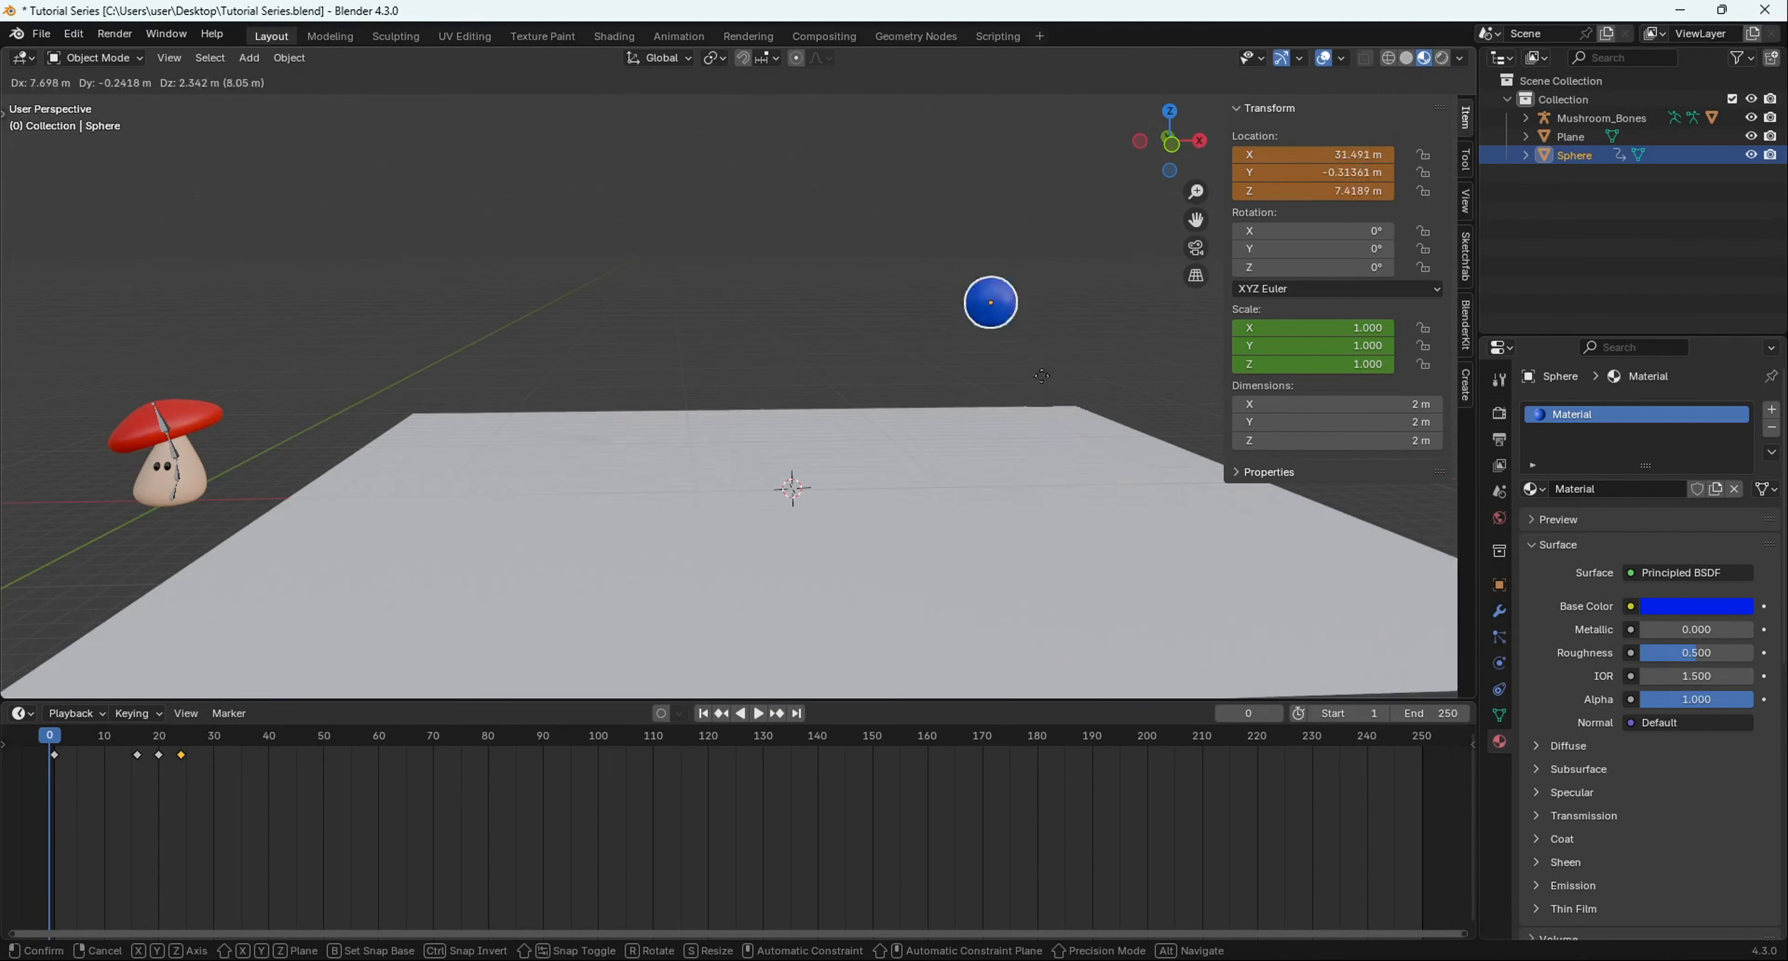
{"action": "left_click", "coordinate": [732, 371]}
{"action": "key", "text": "ctrl+z"}
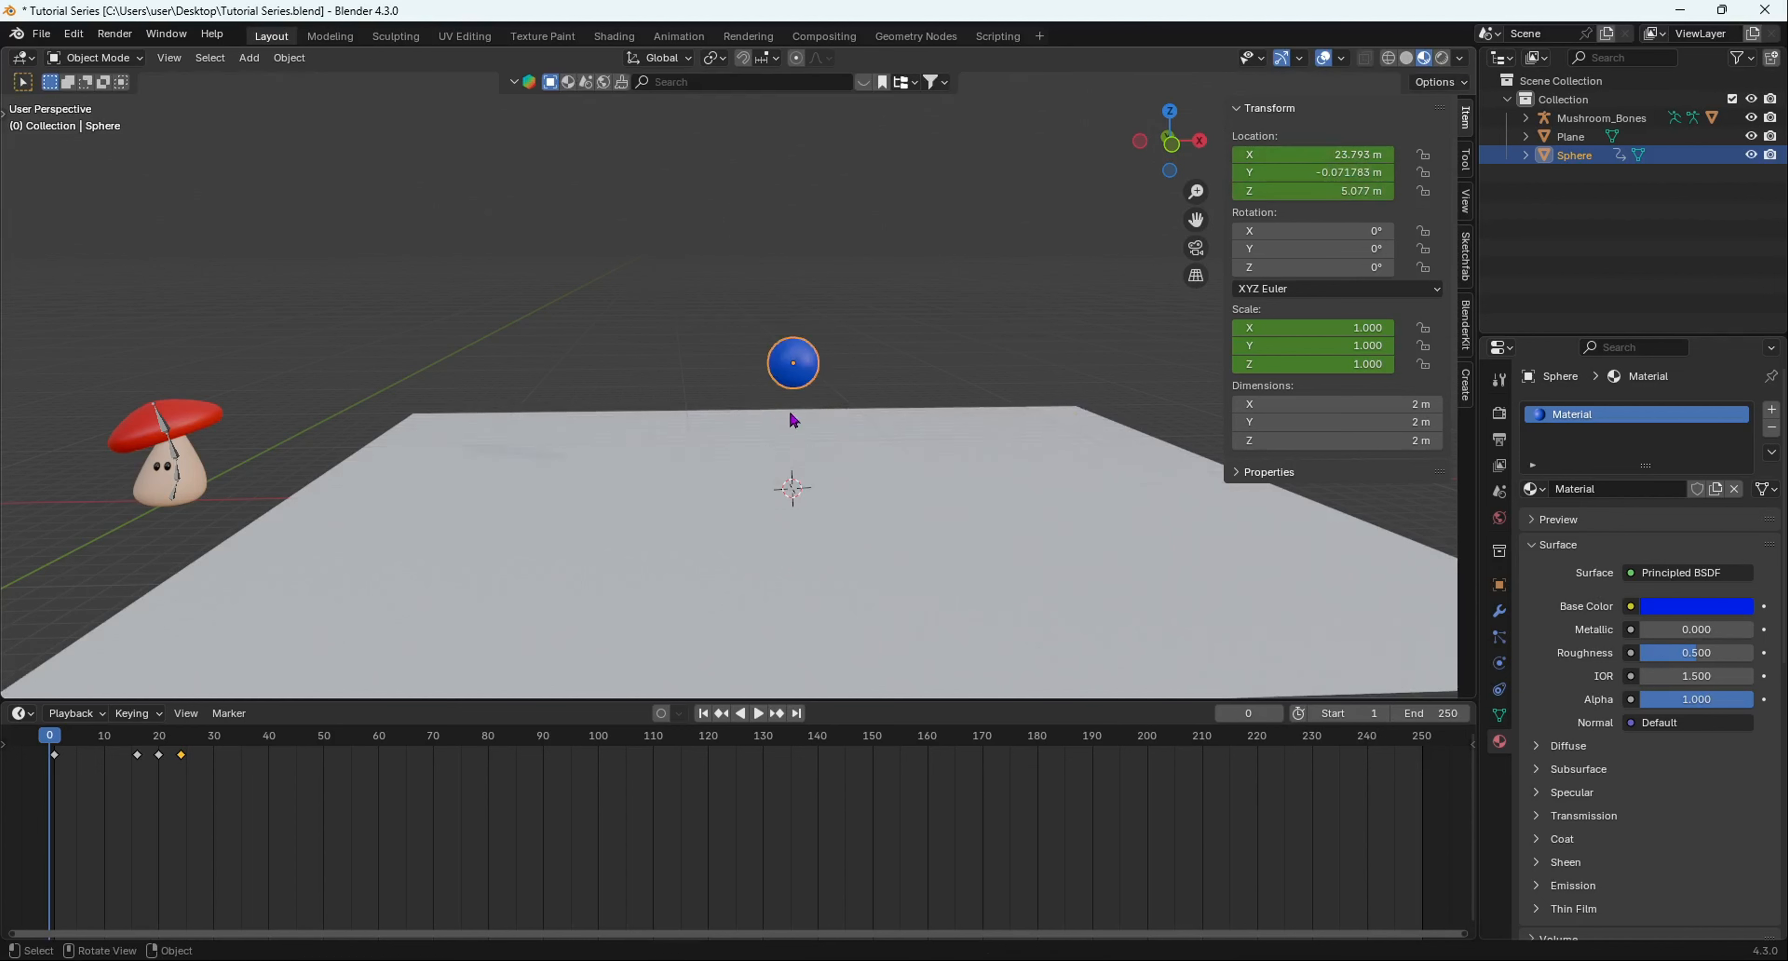
Step: At frame 30, raise the sphere along the Z axis to about 5.952 m
{"action": "scroll", "coordinate": [706, 582], "scroll_direction": "up", "scroll_amount": 3}
{"action": "key", "text": "space"}
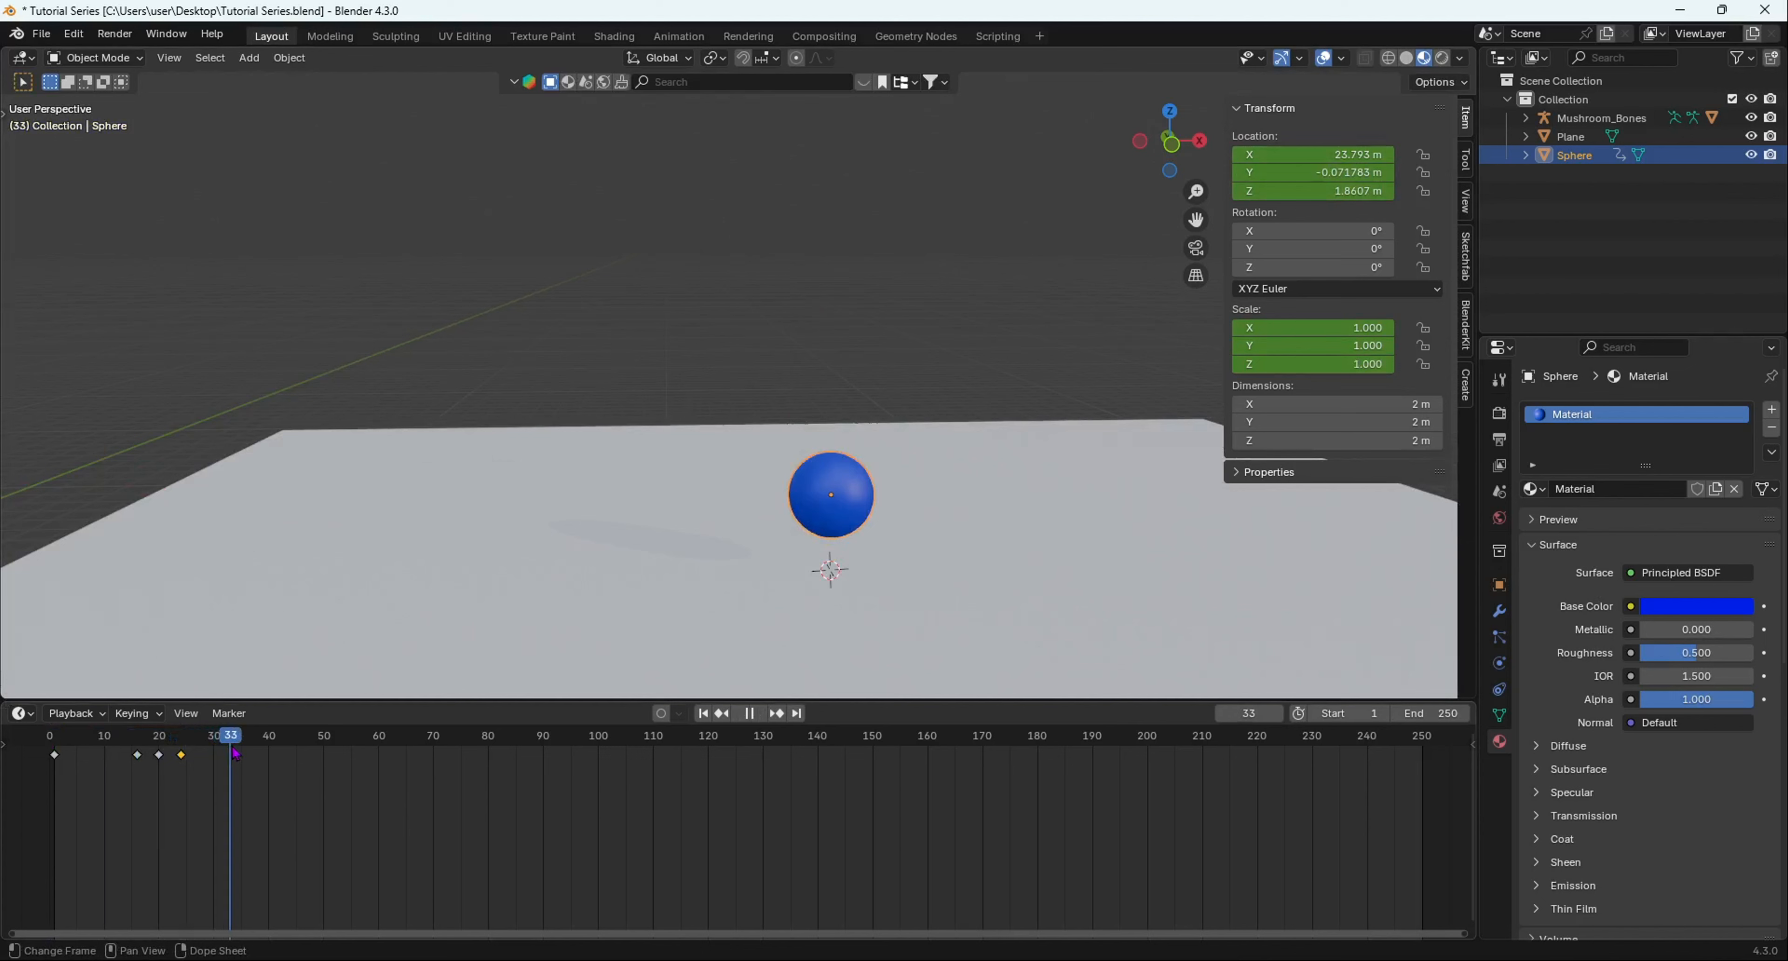
{"action": "key", "text": "space"}
{"action": "key", "text": "g"}
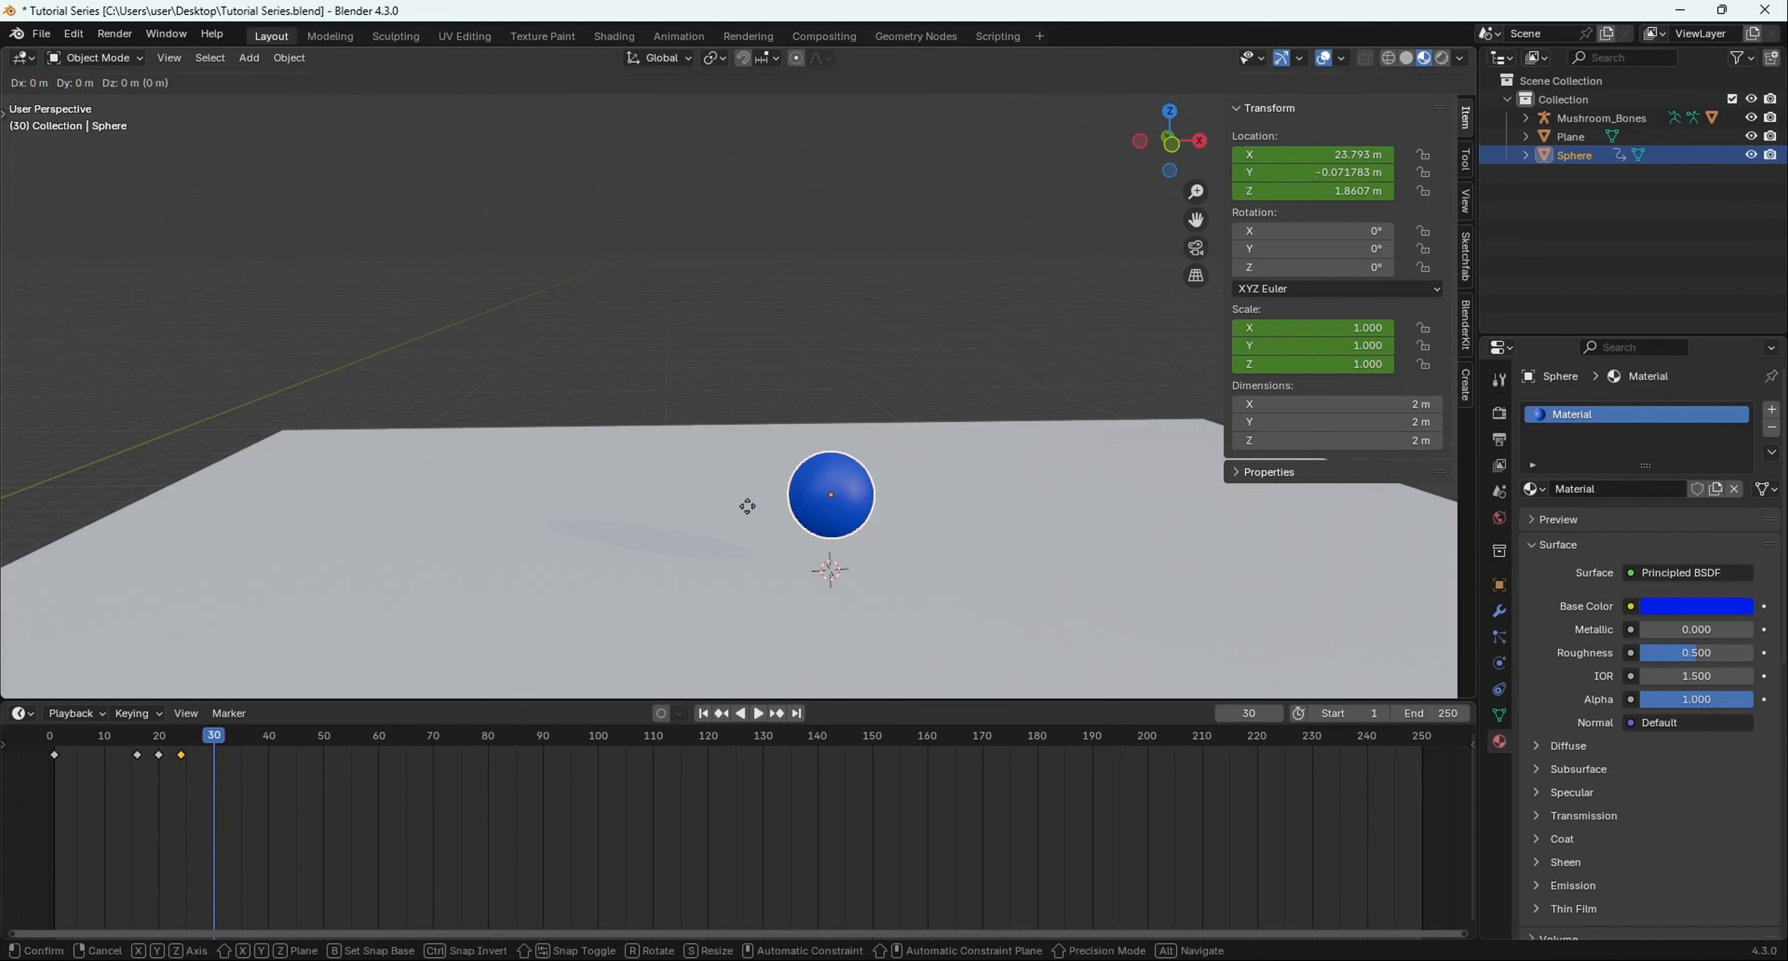
{"action": "key", "text": "z"}
{"action": "left_click", "coordinate": [770, 336]}
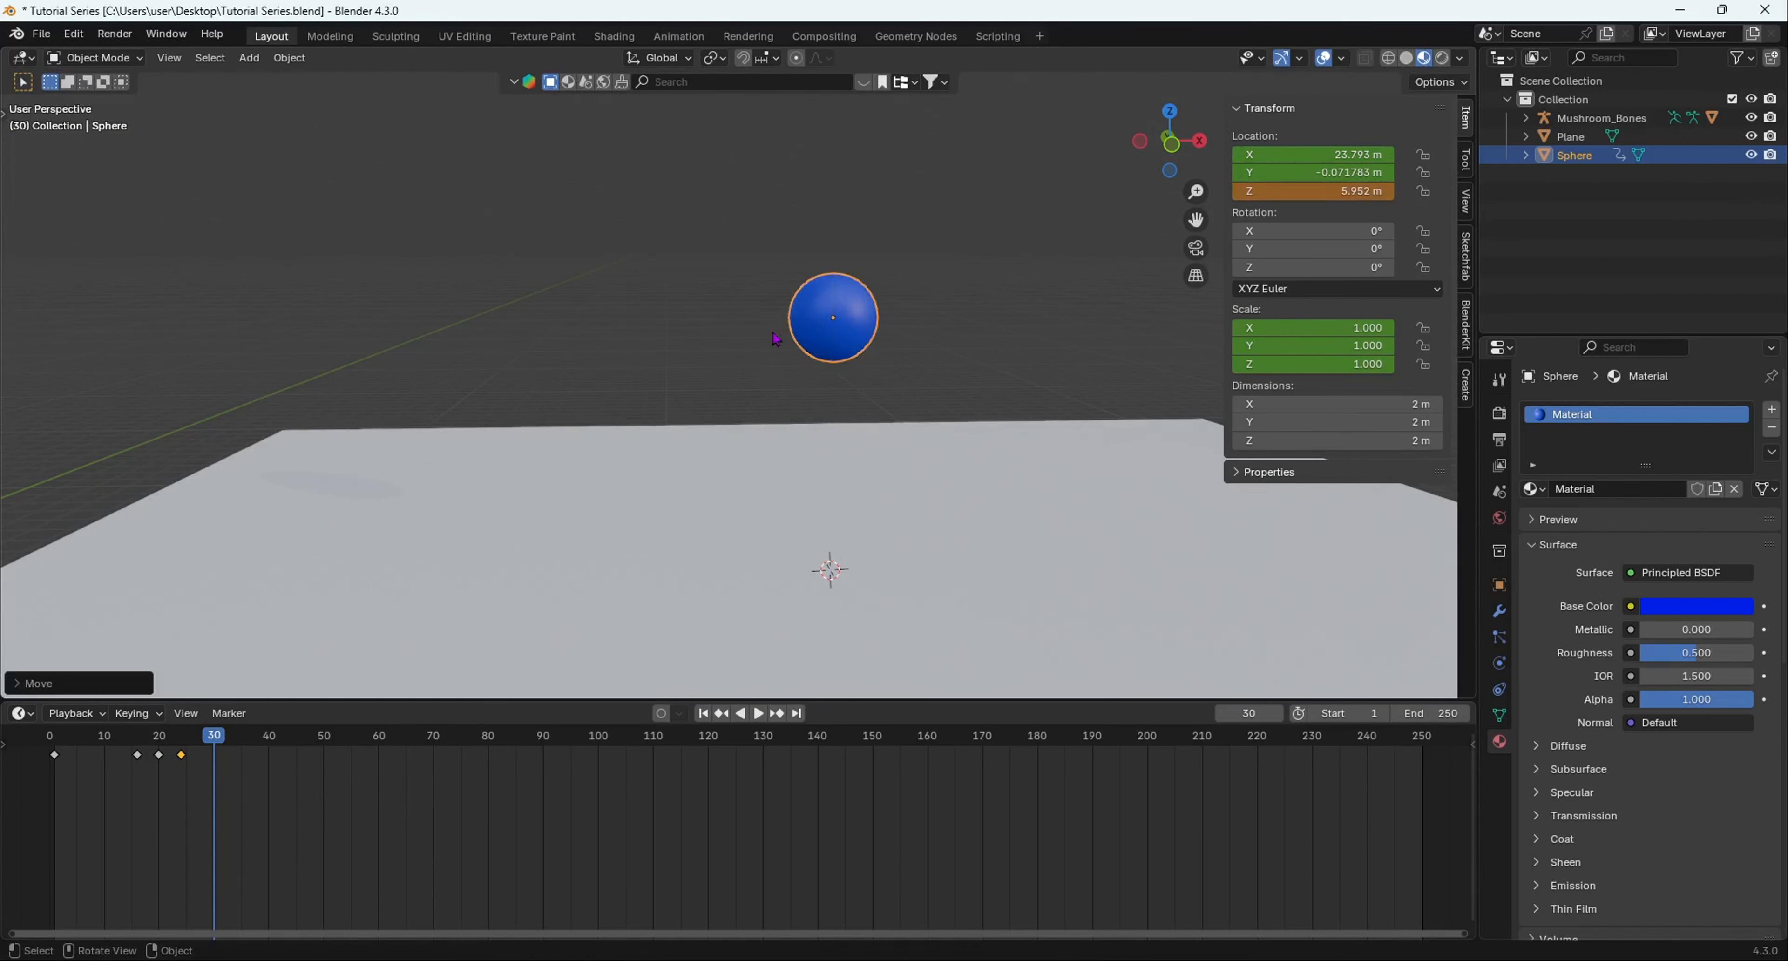
Step: Stretch the sphere along the Z axis to a scale of about 1.367 and keyframe its scale and location at frame 30
{"action": "key", "text": "s"}
{"action": "key", "text": "z"}
{"action": "left_click", "coordinate": [1005, 413]}
{"action": "middle_click_drag", "start_coordinate": [1009, 424], "coordinate": [846, 373]}
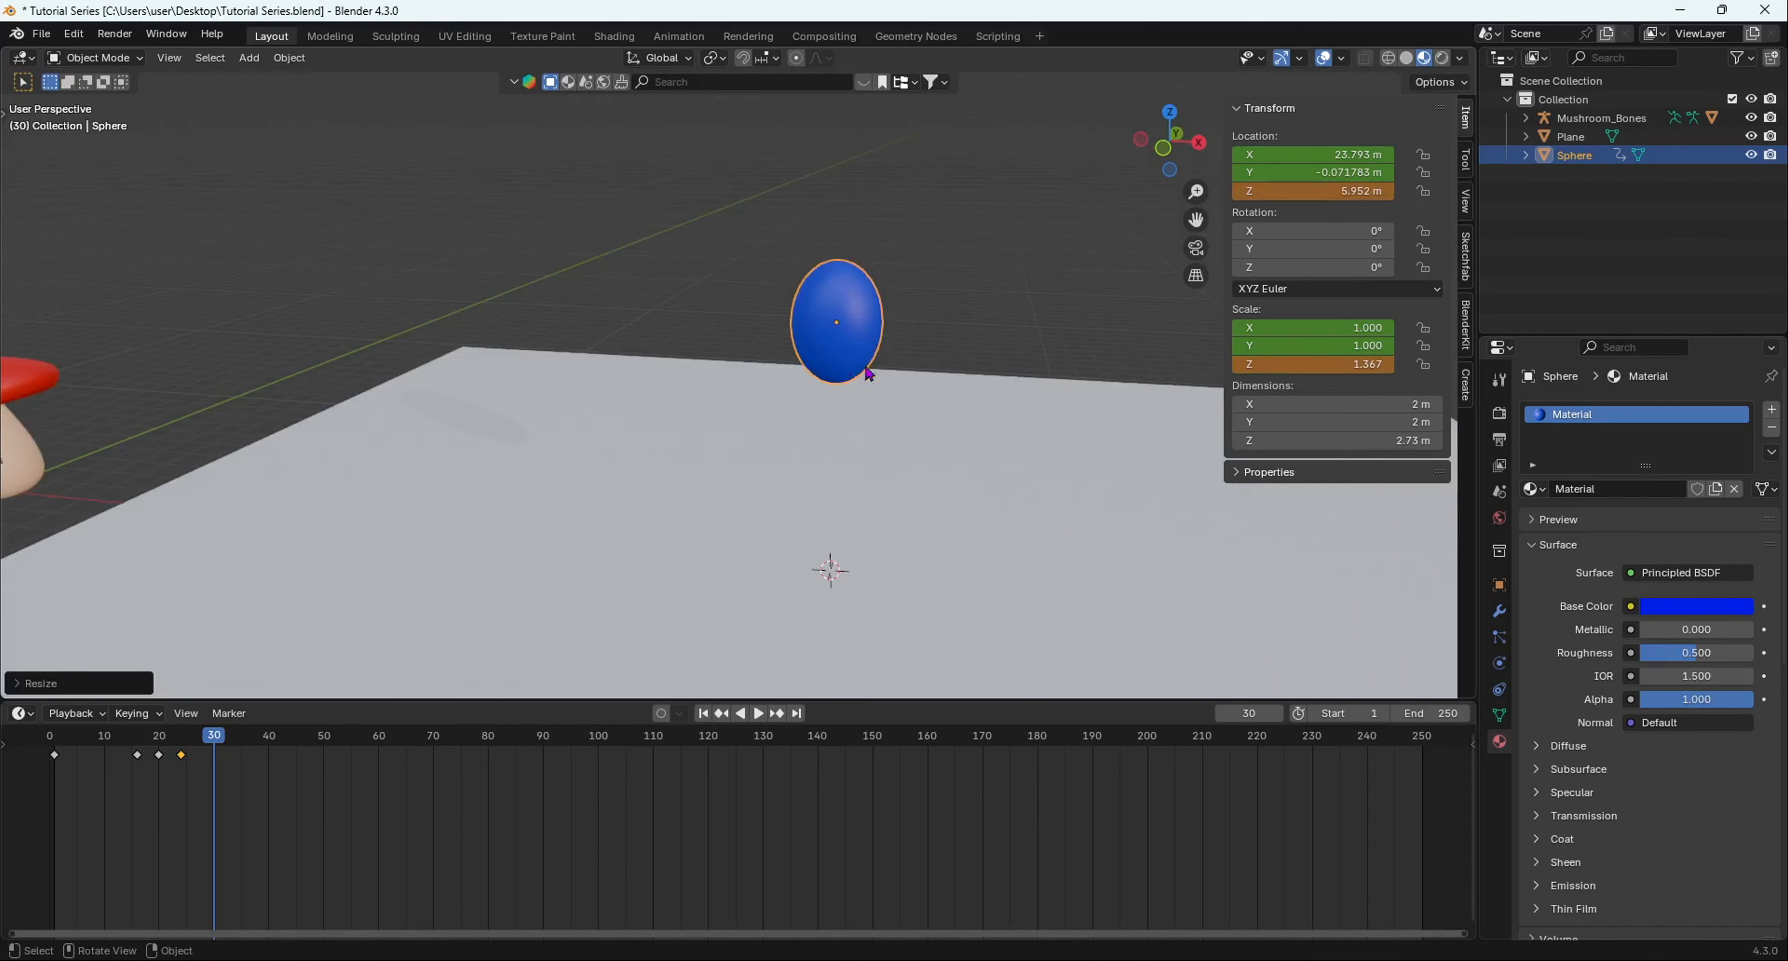
{"action": "key", "text": "i"}
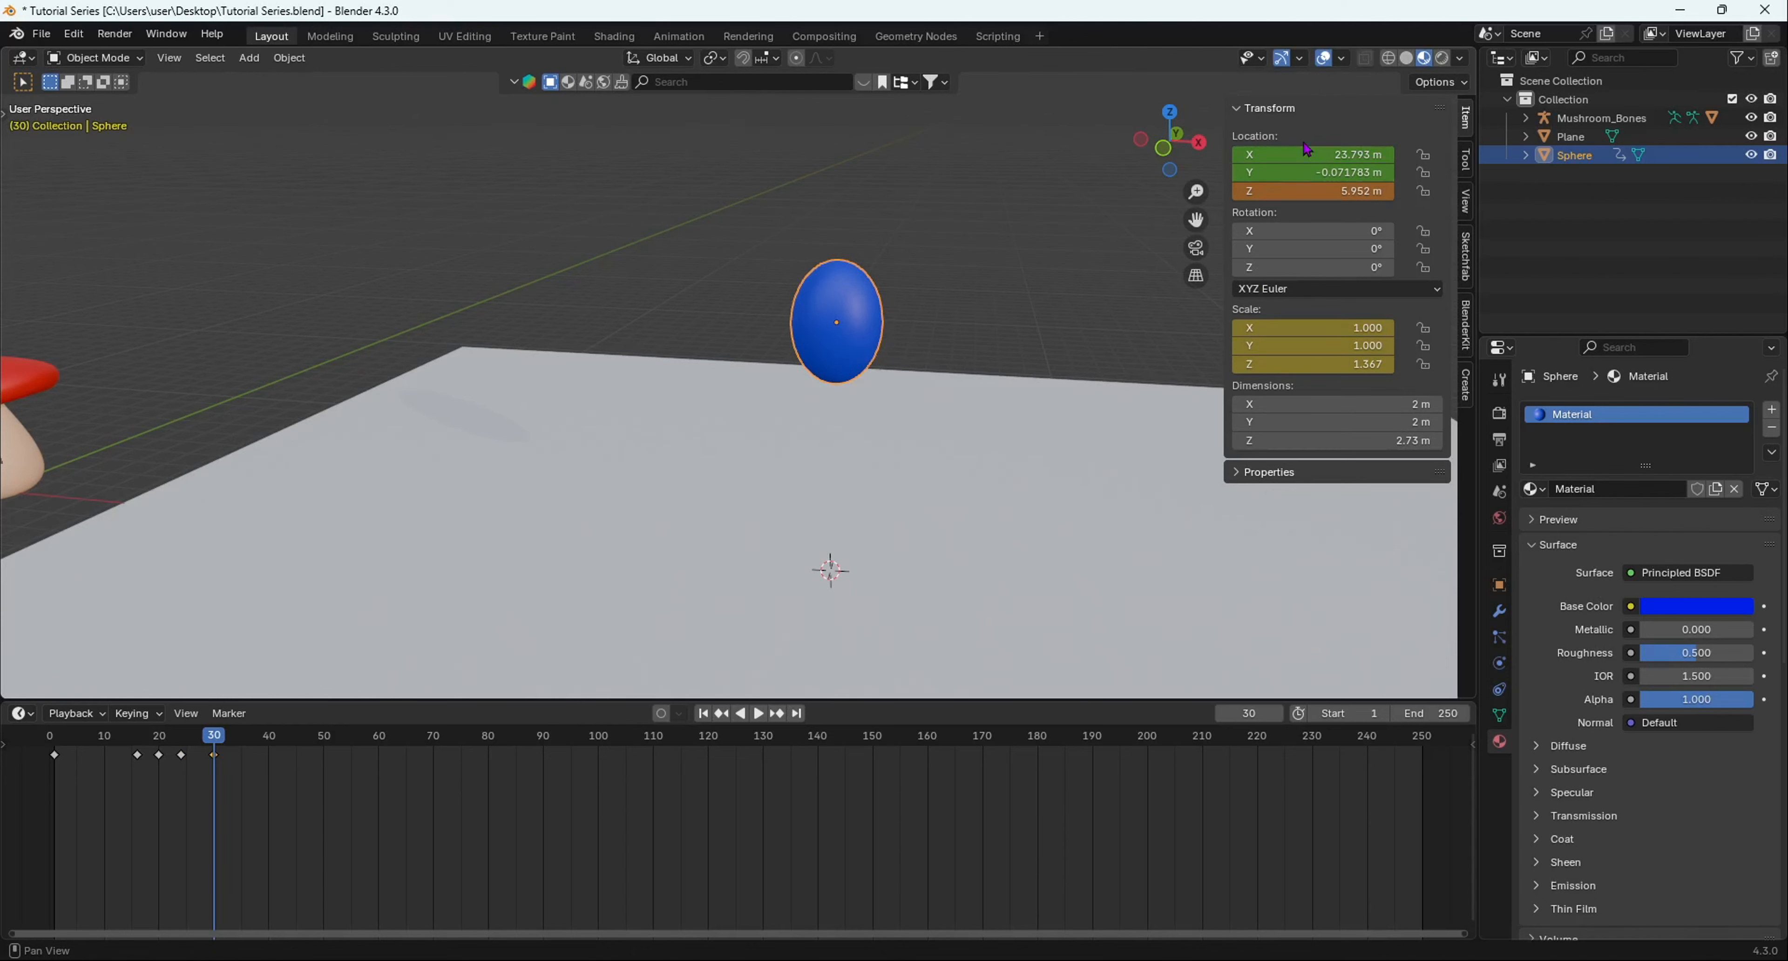
{"action": "key", "text": "i"}
Step: Play back the bounce animation with the stretched rebound from frame 1
{"action": "scroll", "coordinate": [618, 494], "scroll_direction": "down", "scroll_amount": 6}
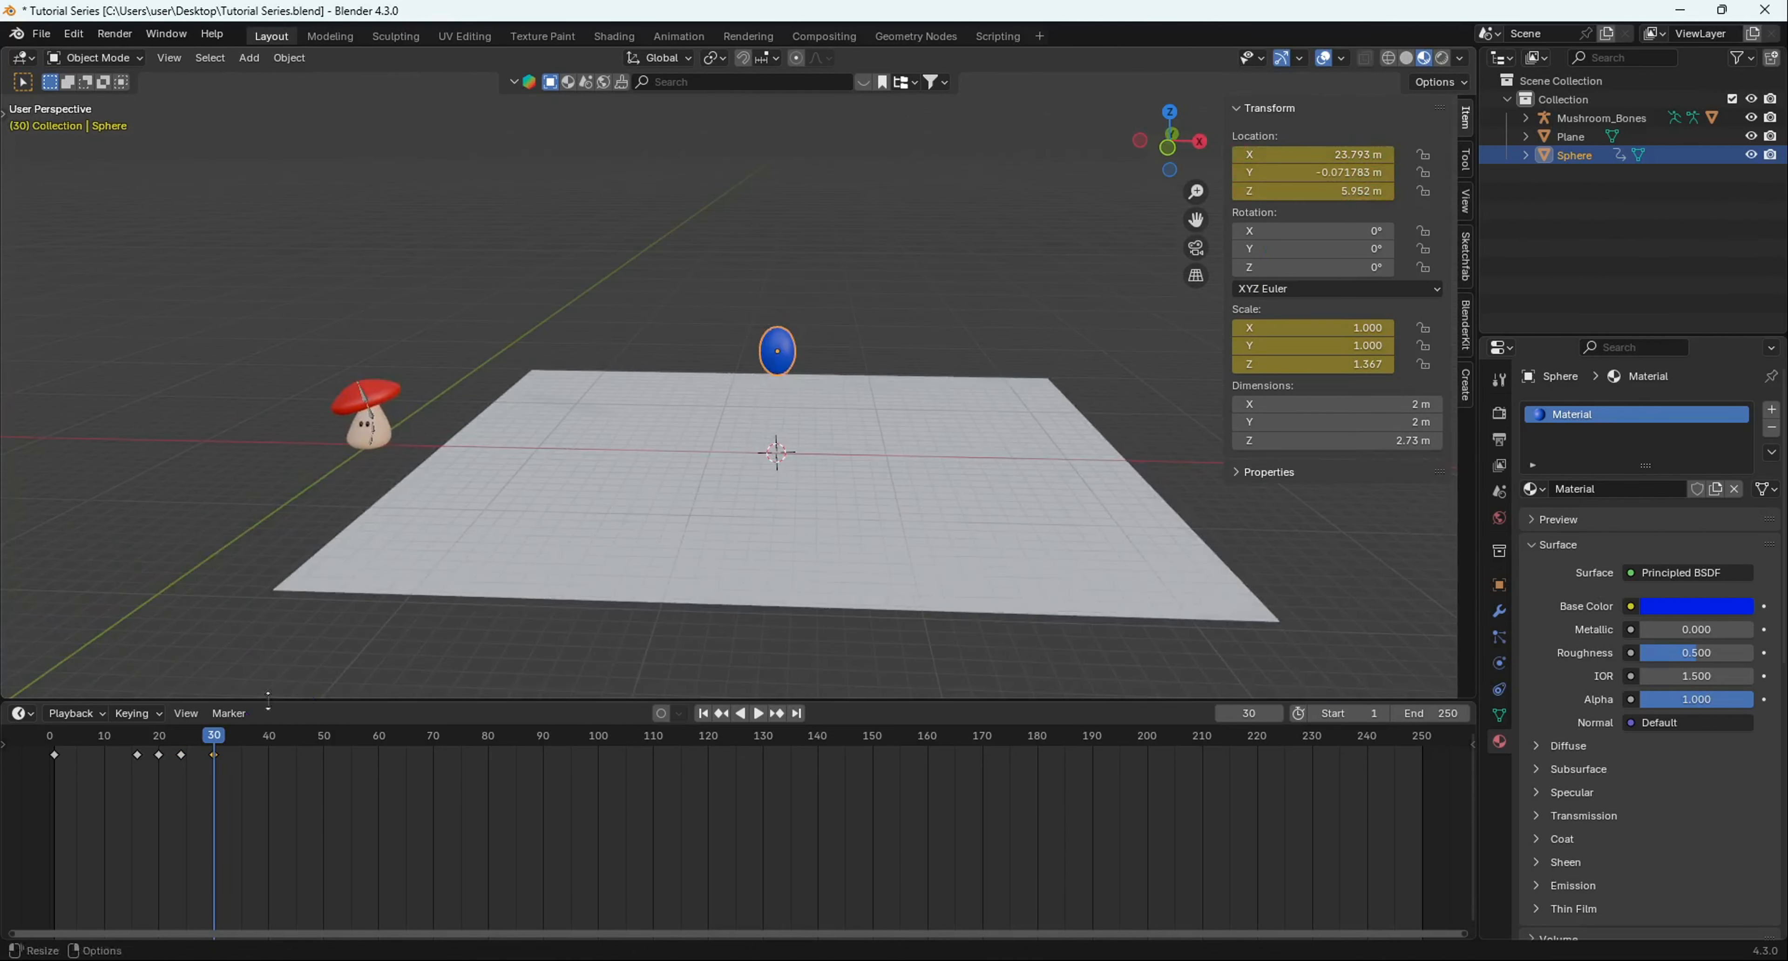
{"action": "left_click_drag", "start_coordinate": [216, 746], "coordinate": [52, 746]}
{"action": "key", "text": "space"}
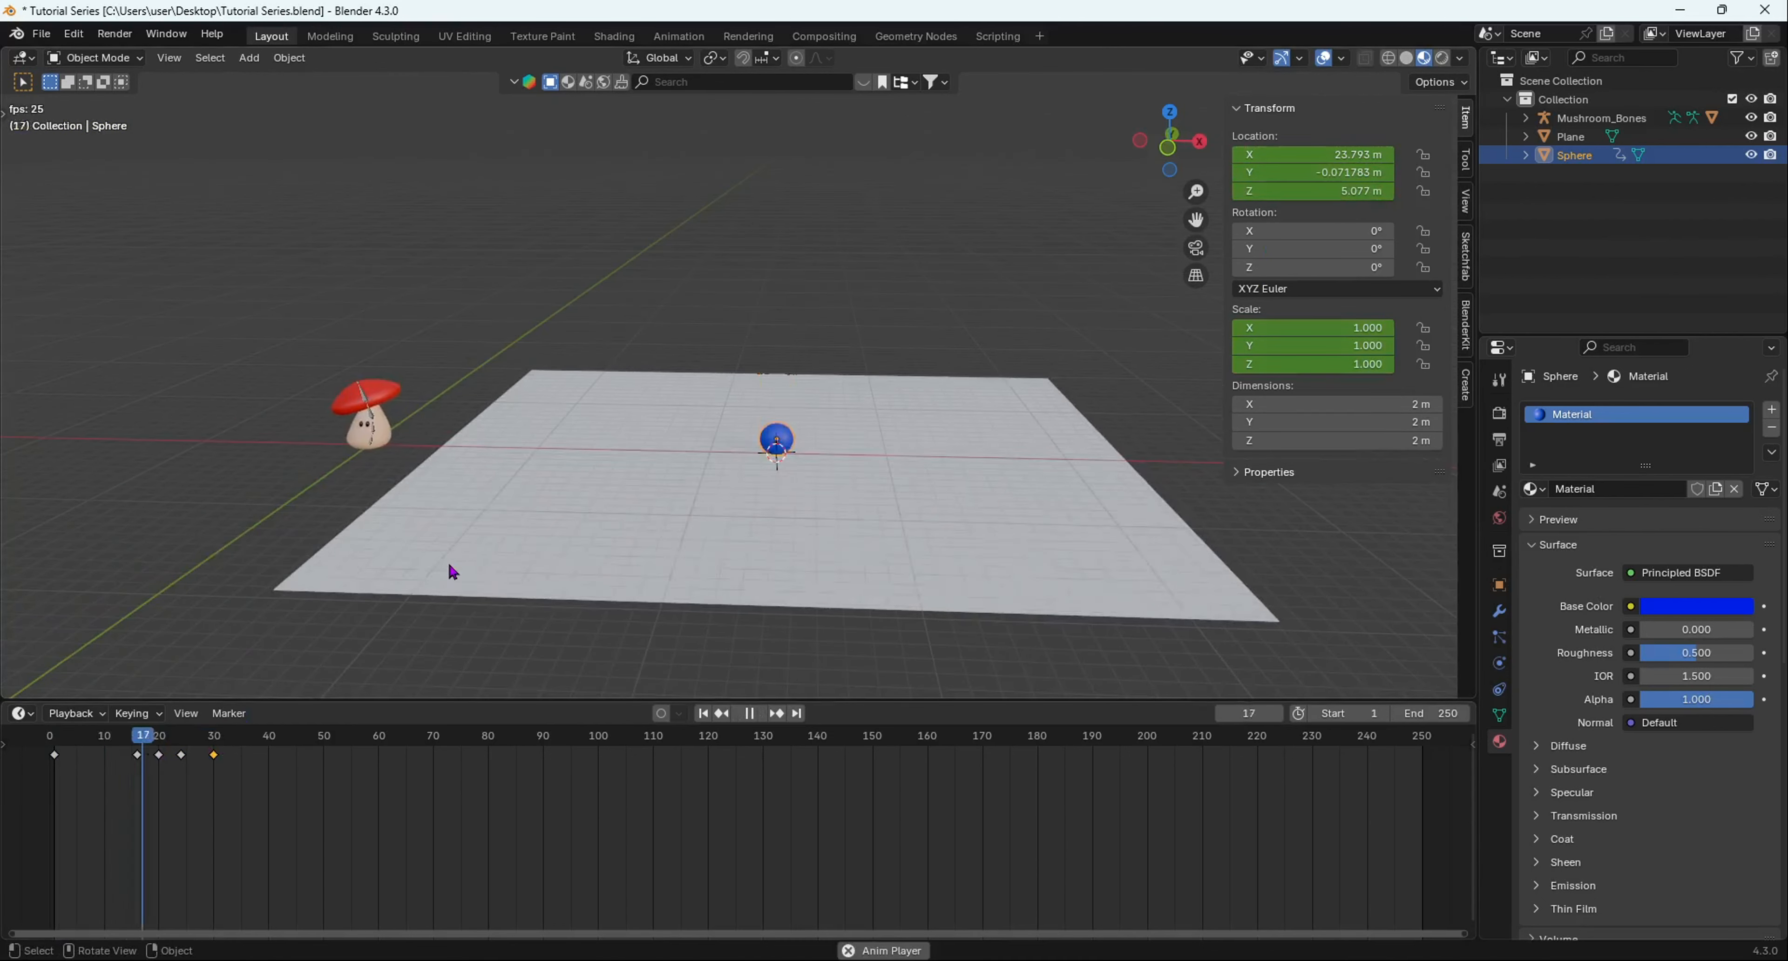
{"action": "scroll", "coordinate": [662, 527], "scroll_direction": "up", "scroll_amount": 5}
{"action": "key", "text": "space"}
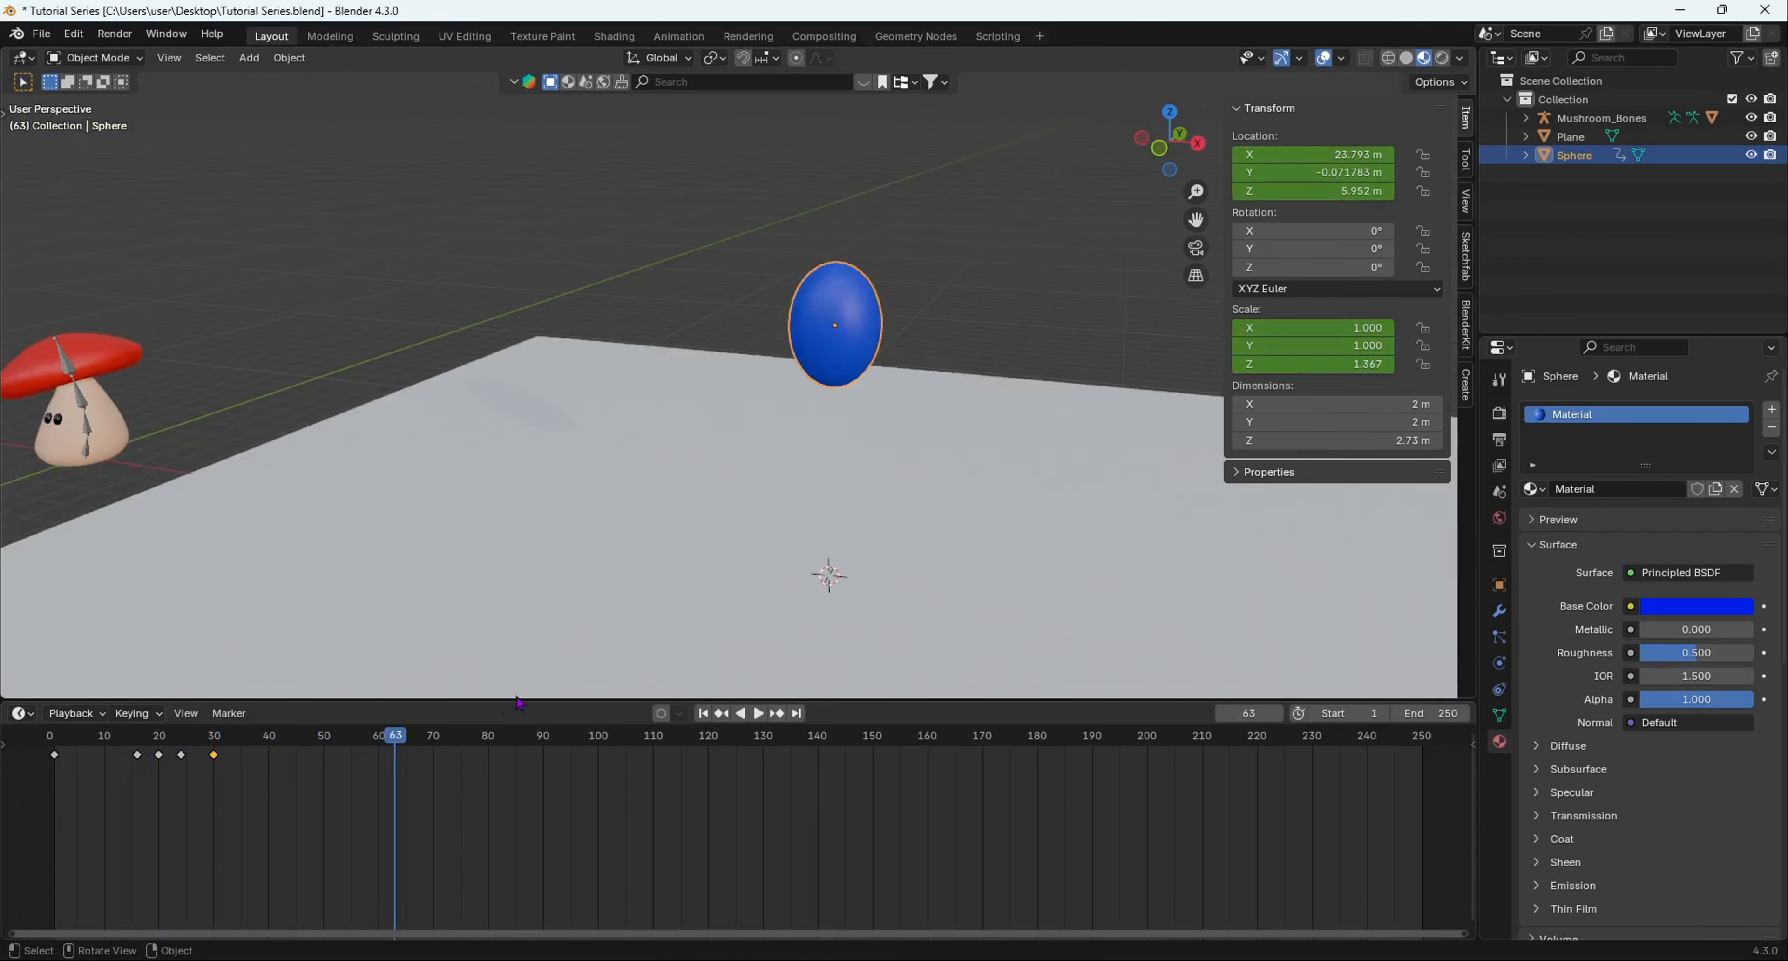
Step: Duplicate the sphere's keyframe at frame 1 to frame 36, and play the animation from frame 1
{"action": "left_click_drag", "start_coordinate": [397, 742], "coordinate": [208, 746]}
{"action": "key", "text": "space"}
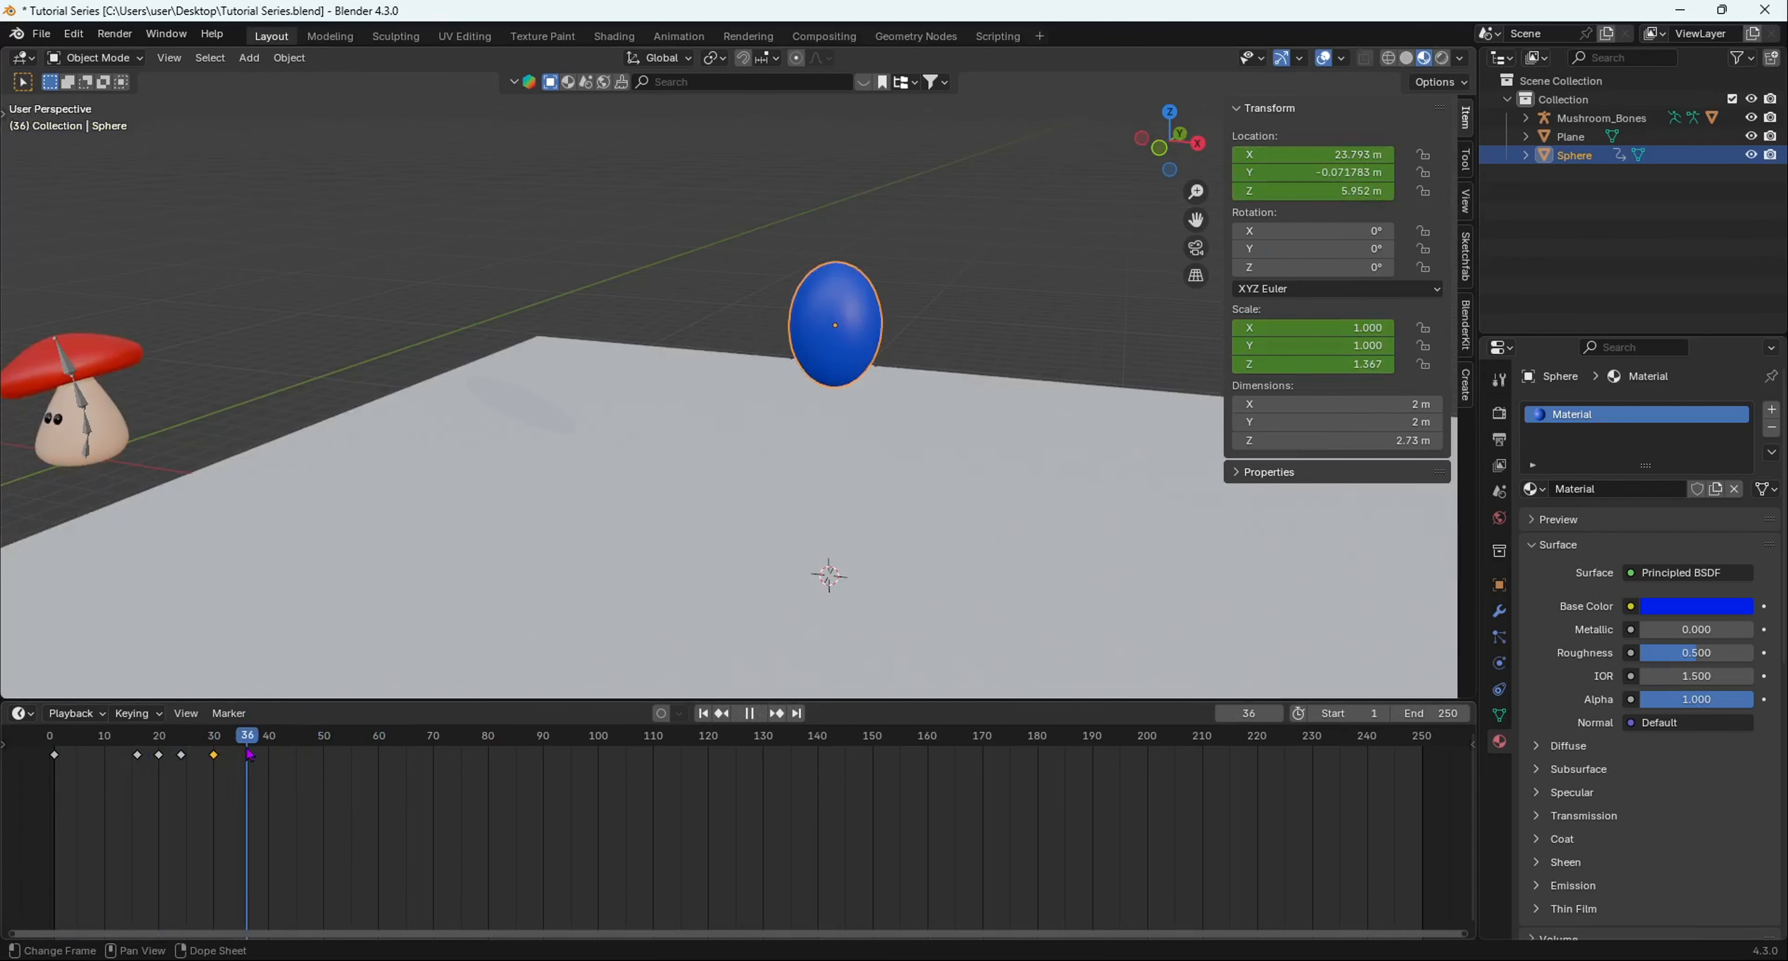
{"action": "middle_click_drag", "start_coordinate": [580, 495], "coordinate": [600, 490]}
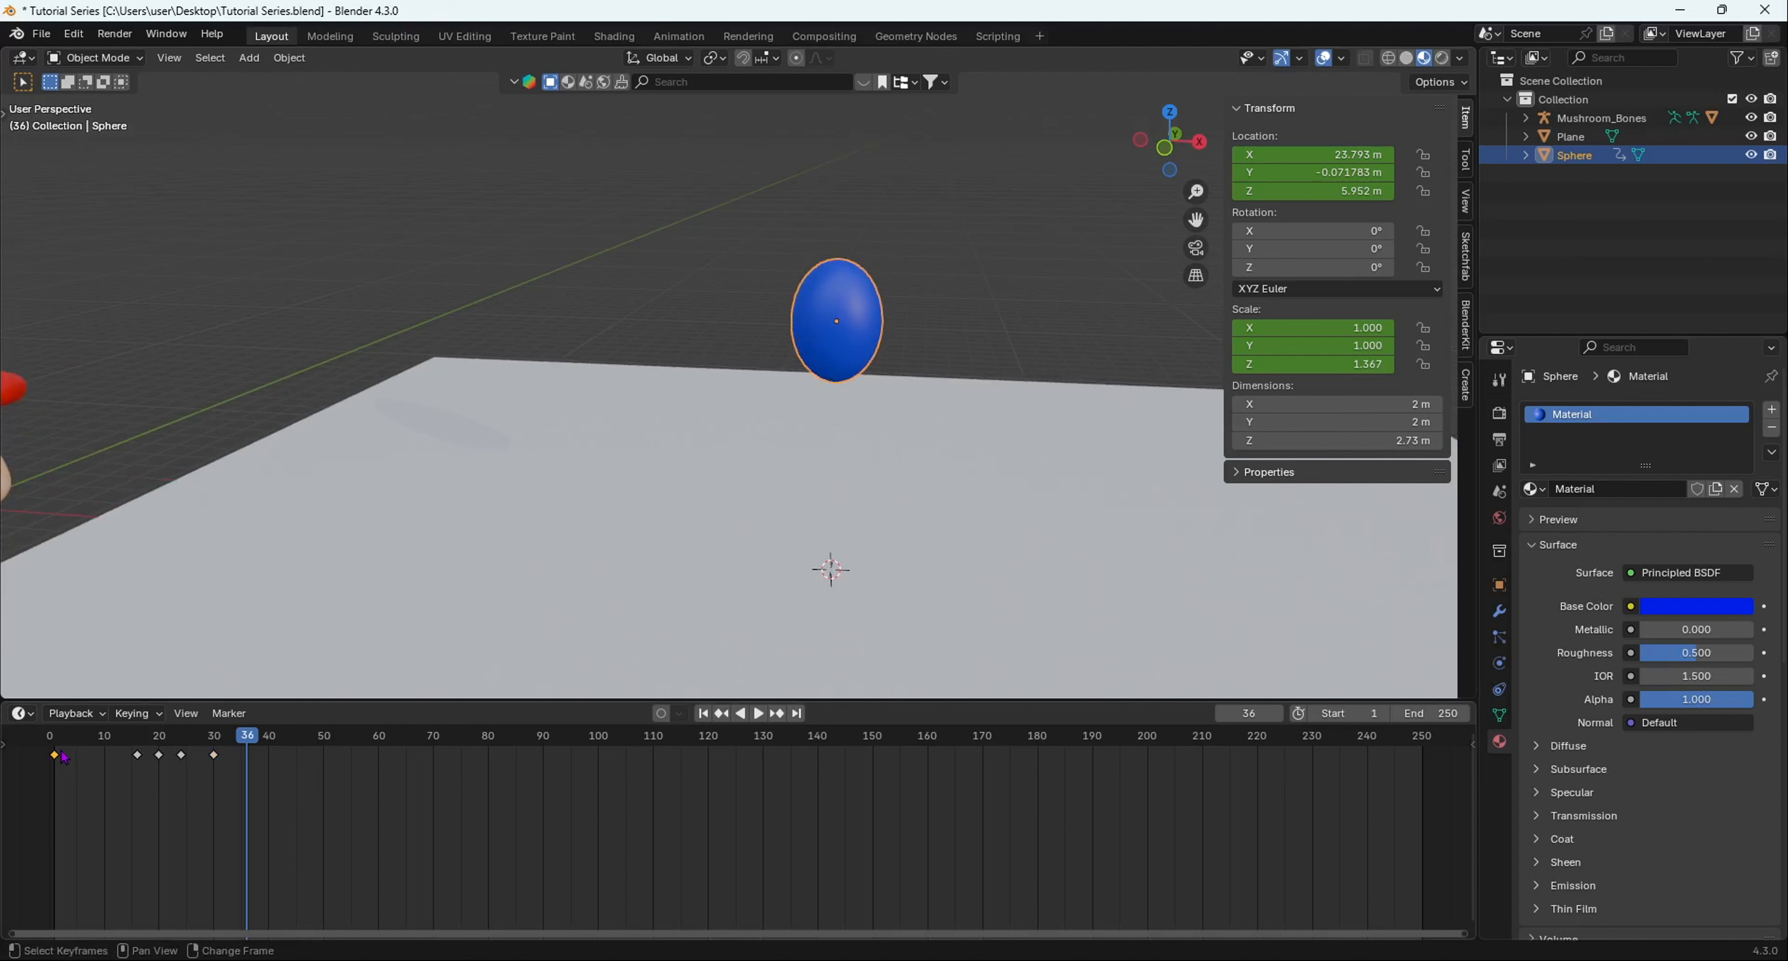
{"action": "left_click_drag", "start_coordinate": [62, 757], "coordinate": [112, 770]}
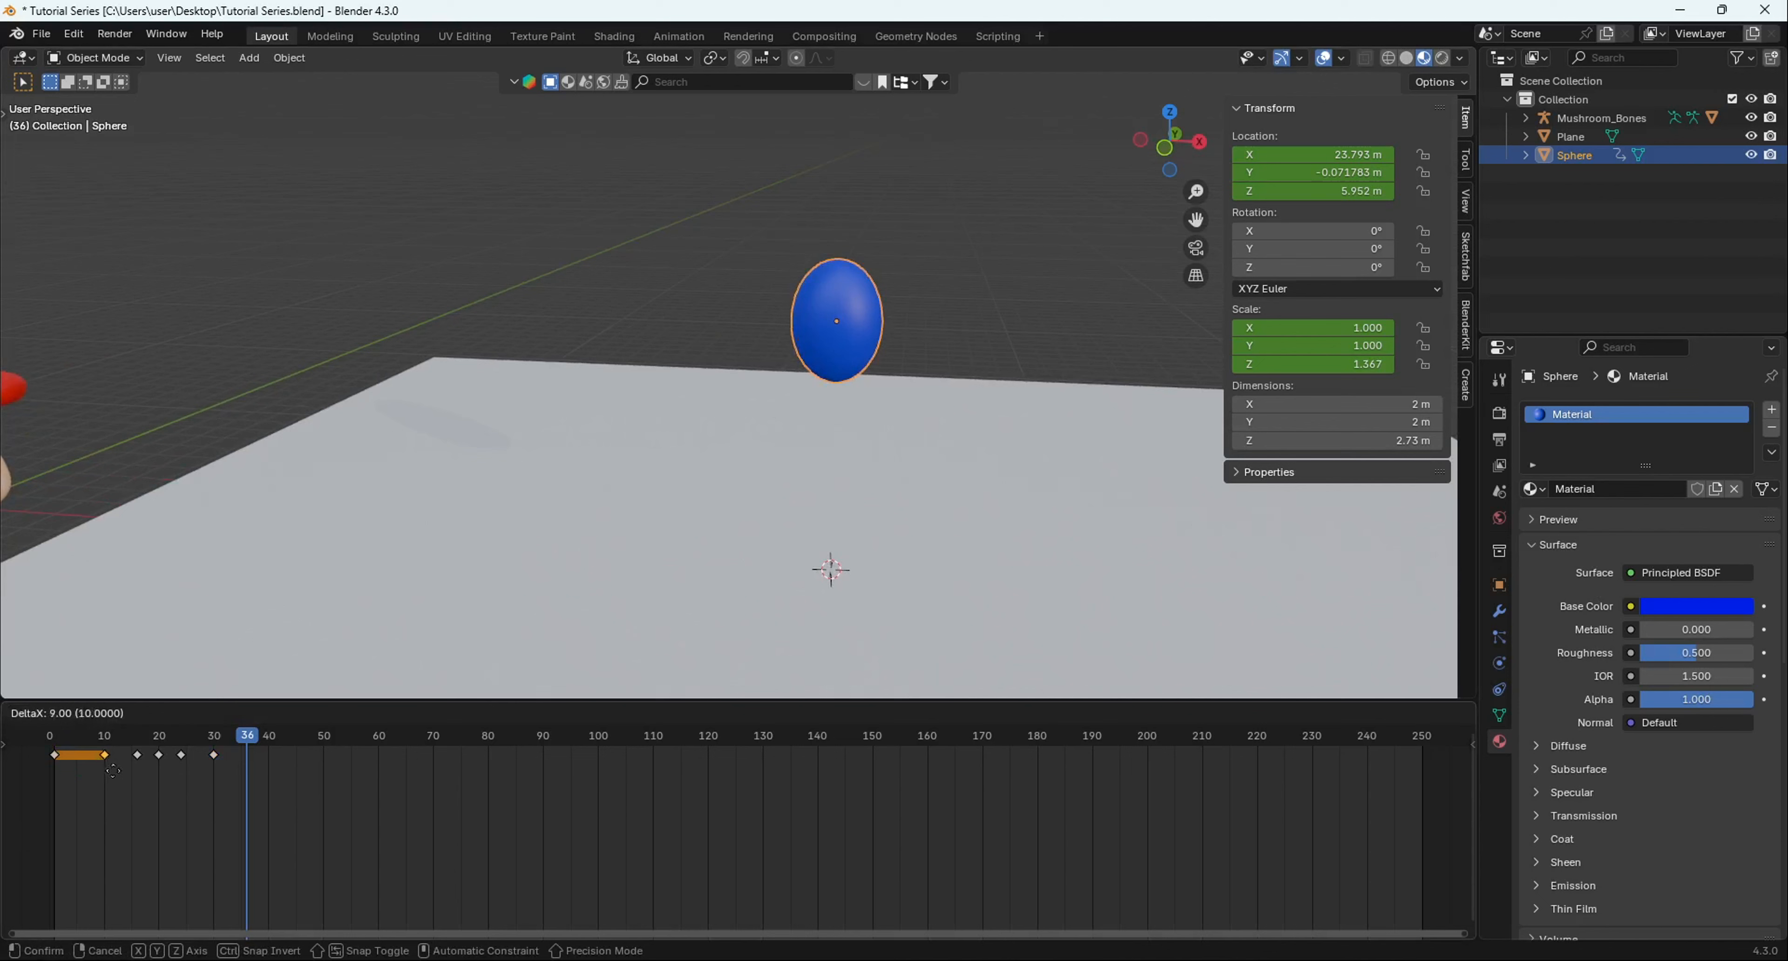
{"action": "left_click", "coordinate": [250, 805]}
{"action": "left_click_drag", "start_coordinate": [246, 739], "coordinate": [55, 764]}
{"action": "key", "text": "space"}
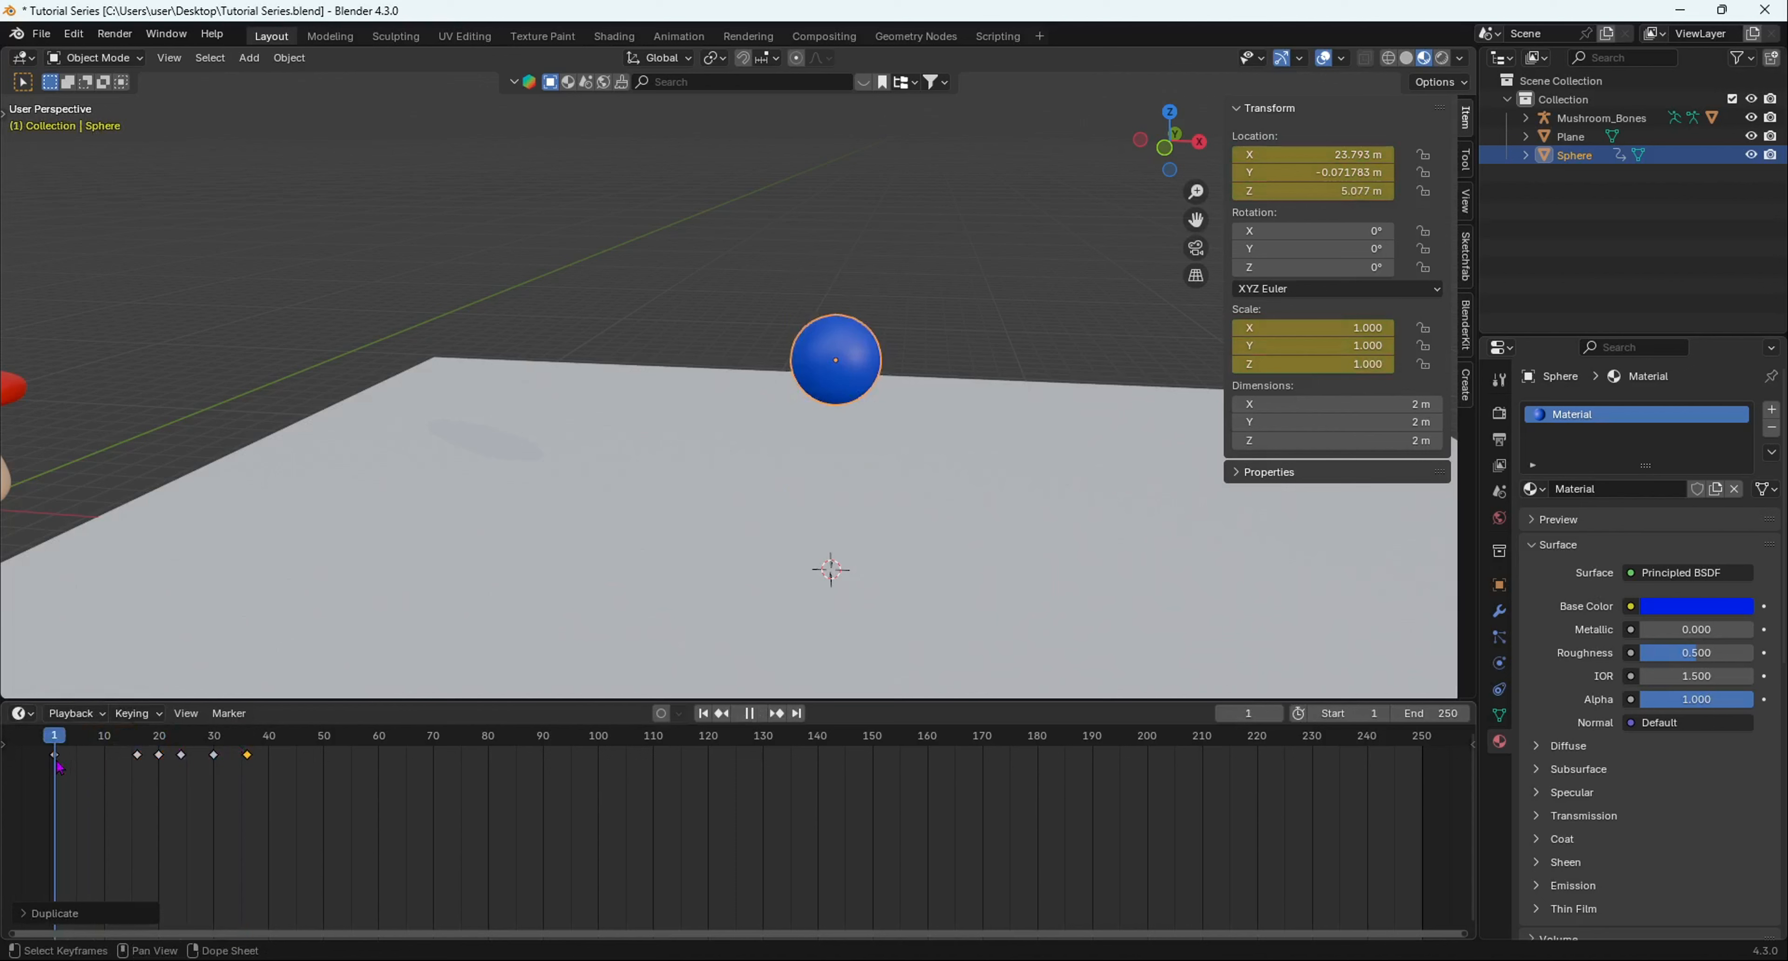
Step: Scrub the timeline between about frames 28 and 38 to review the end of the bounce
{"action": "left_click", "coordinate": [264, 788]}
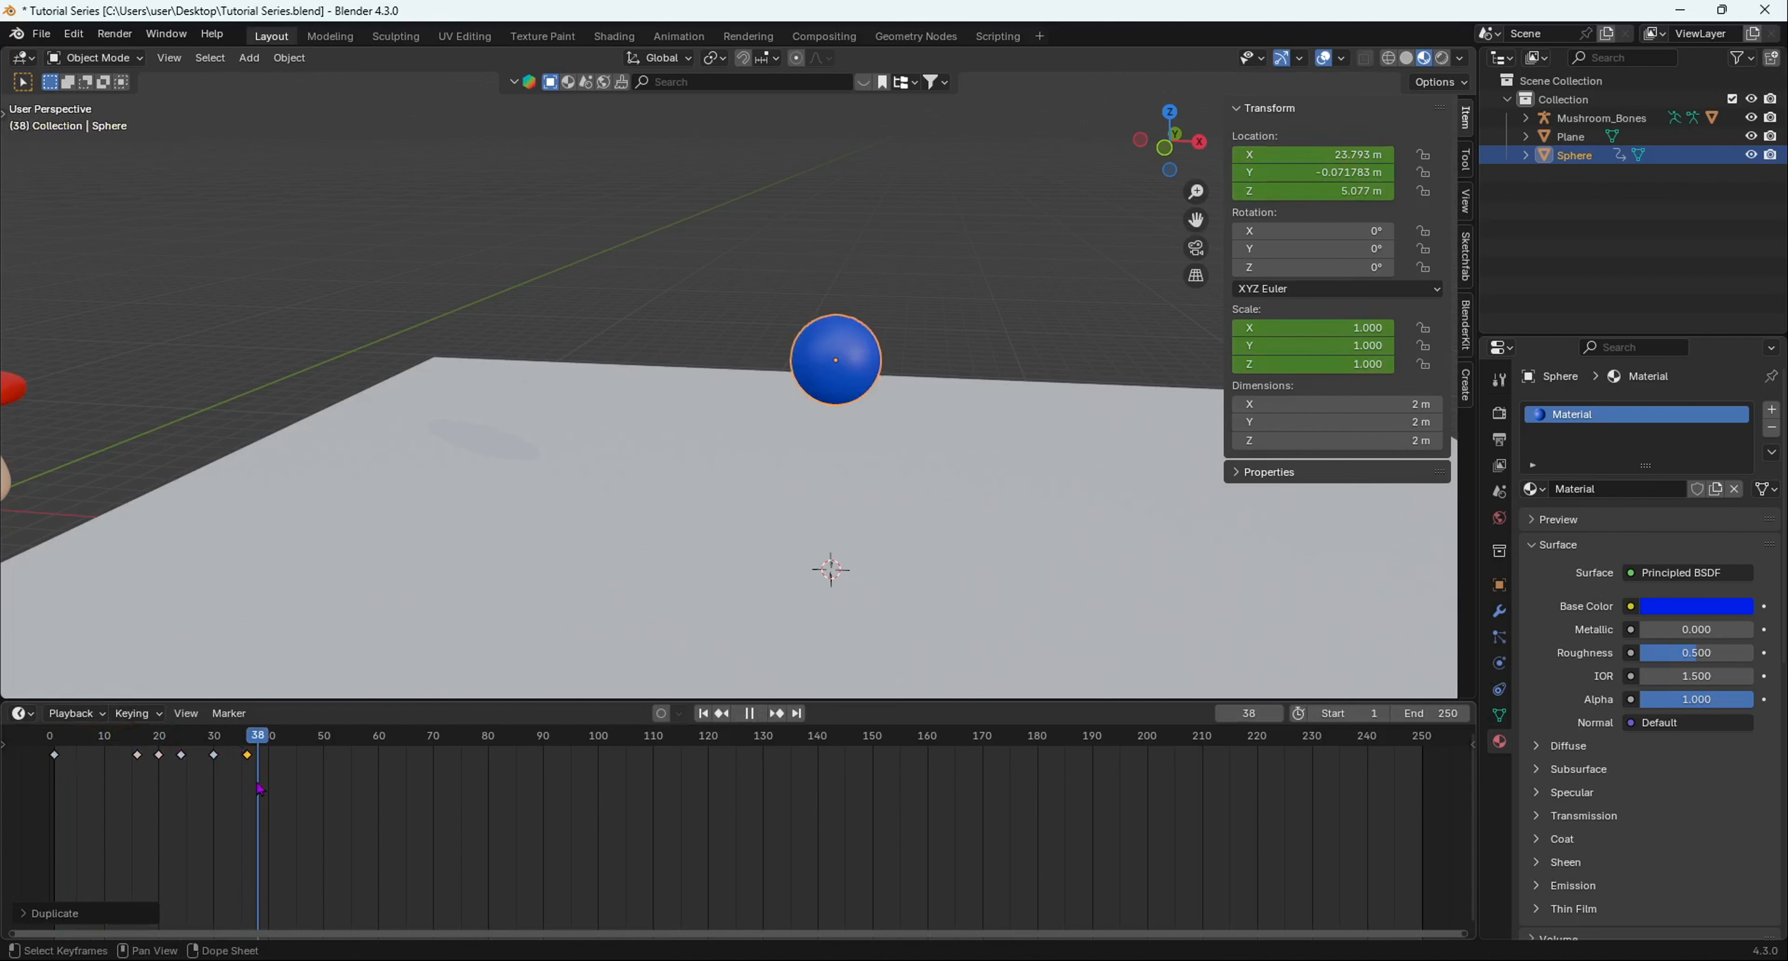
{"action": "mouse_move", "coordinate": [261, 788]}
{"action": "left_mouse_down"}
{"action": "mouse_move", "coordinate": [215, 789]}
{"action": "mouse_move", "coordinate": [276, 788]}
{"action": "left_mouse_up"}
{"action": "key", "text": "Escape"}
{"action": "right_click_drag", "start_coordinate": [213, 798], "coordinate": [202, 801], "text": "shift"}
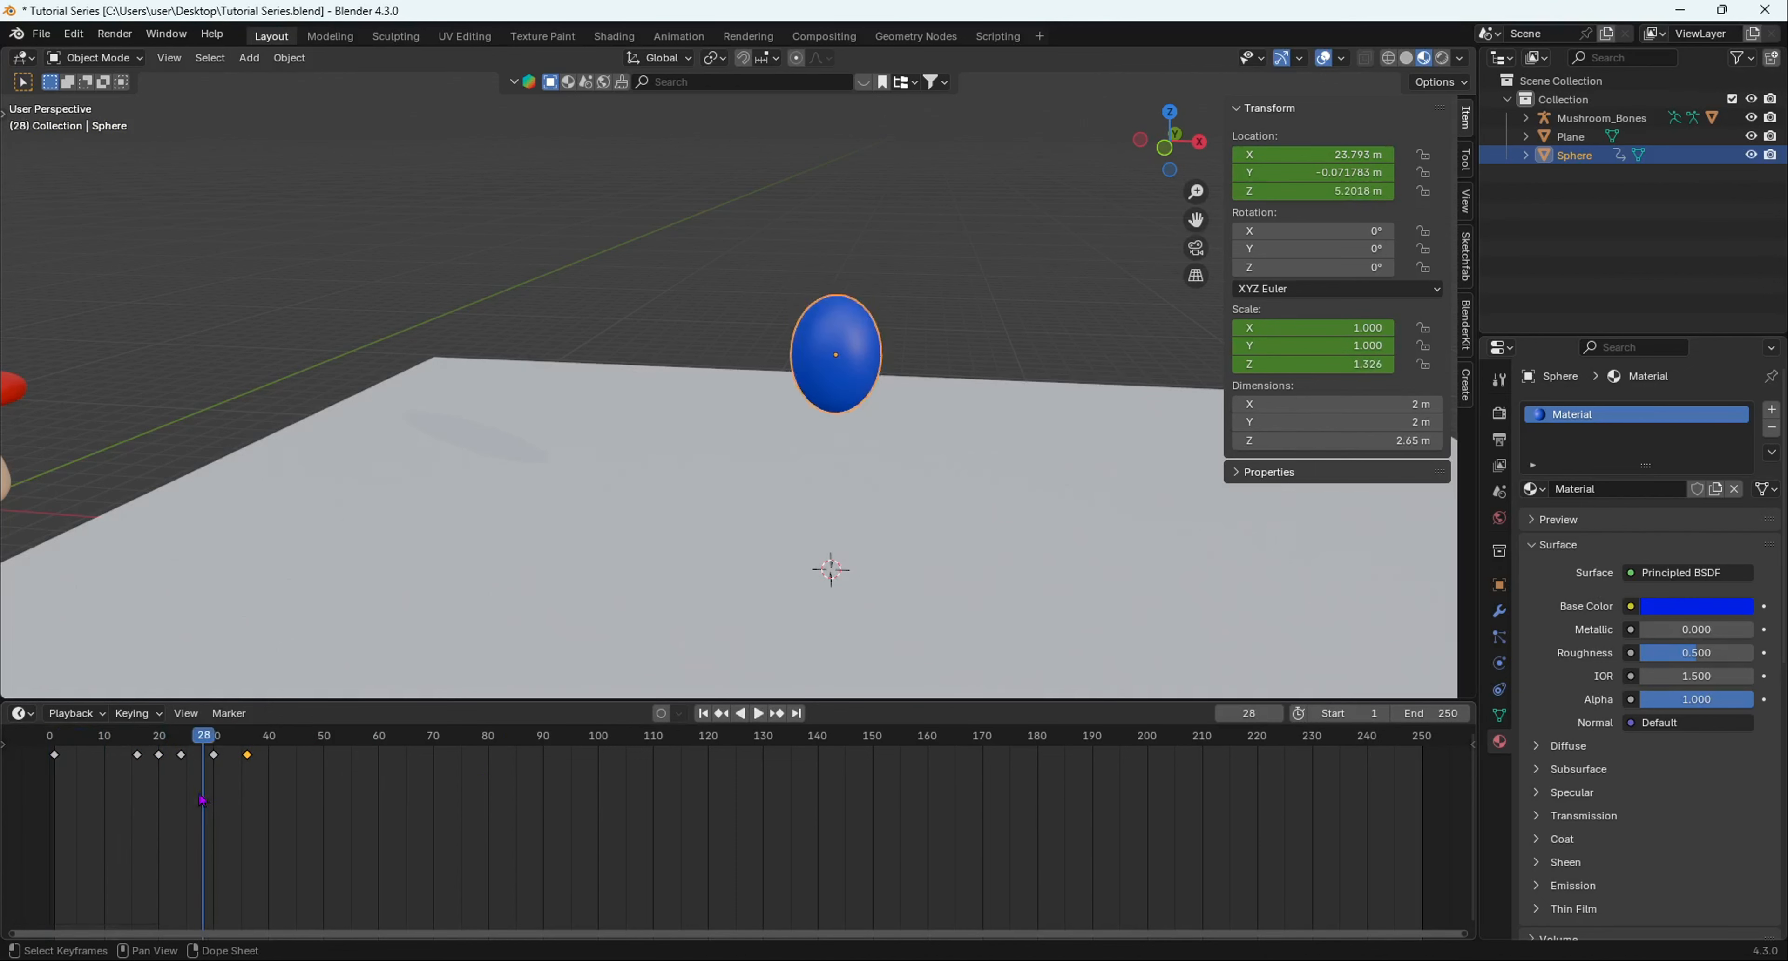
Step: Set the animation's end frame to 36, the frame of the last keyframe
{"action": "left_click", "coordinate": [1431, 715]}
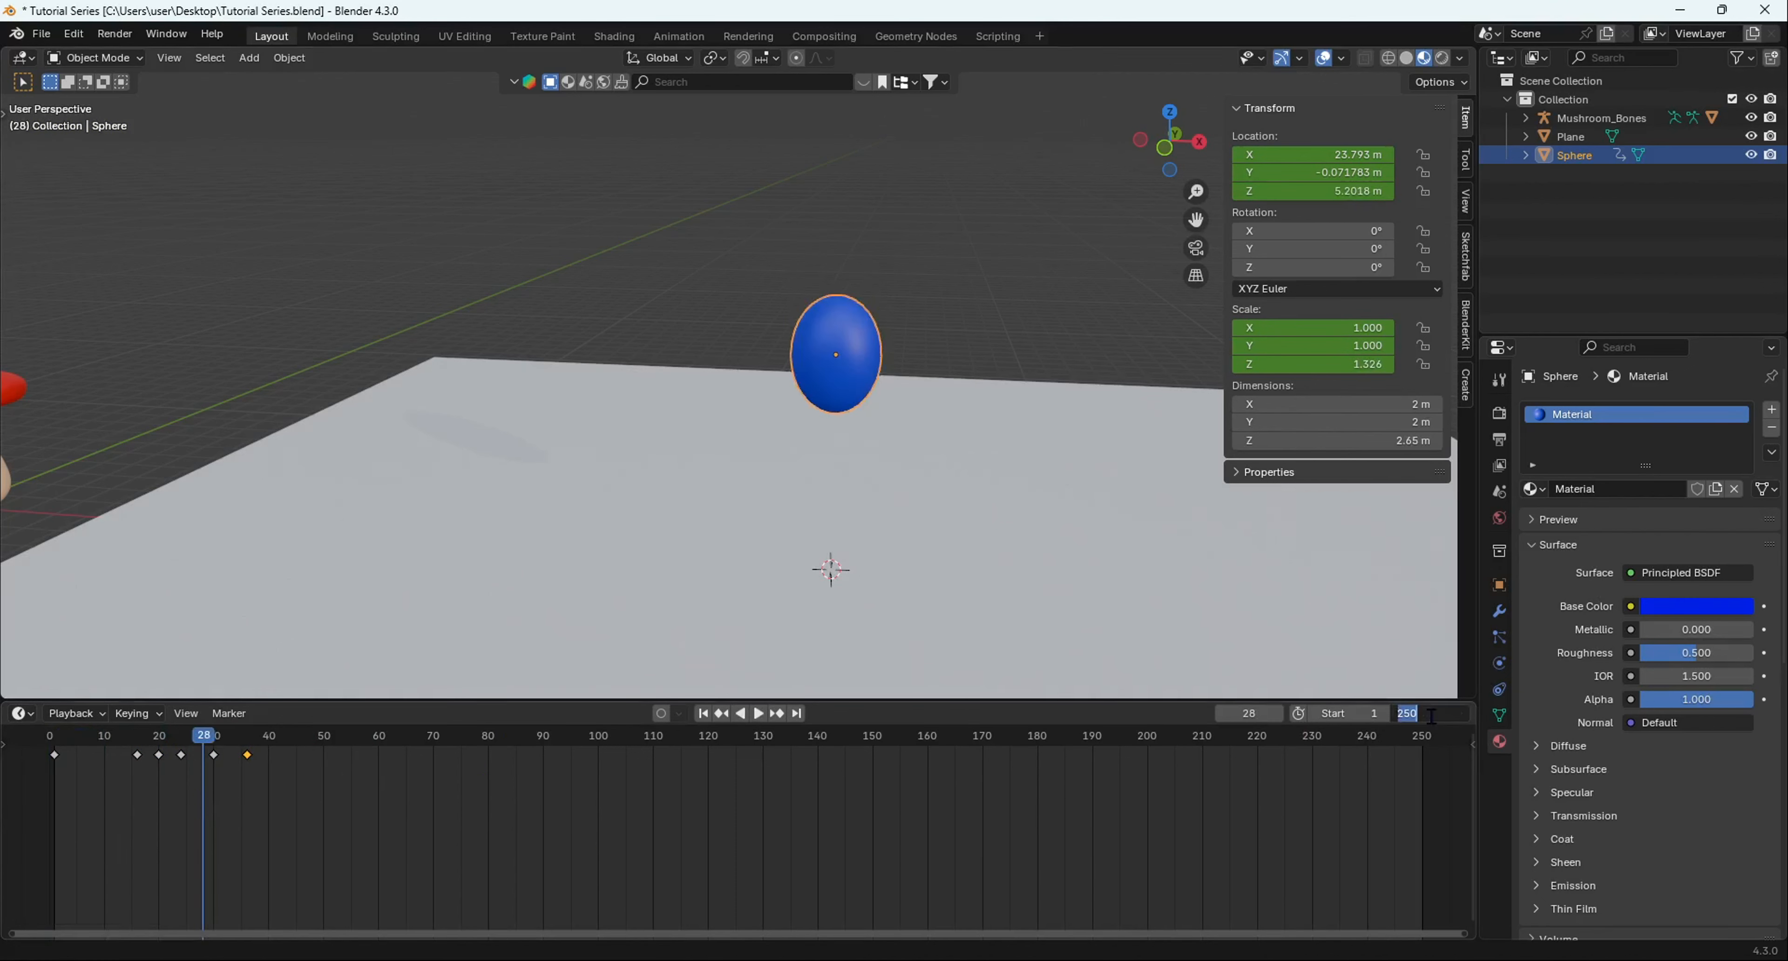
{"action": "left_click", "coordinate": [205, 739]}
{"action": "left_click_drag", "start_coordinate": [204, 738], "coordinate": [250, 739]}
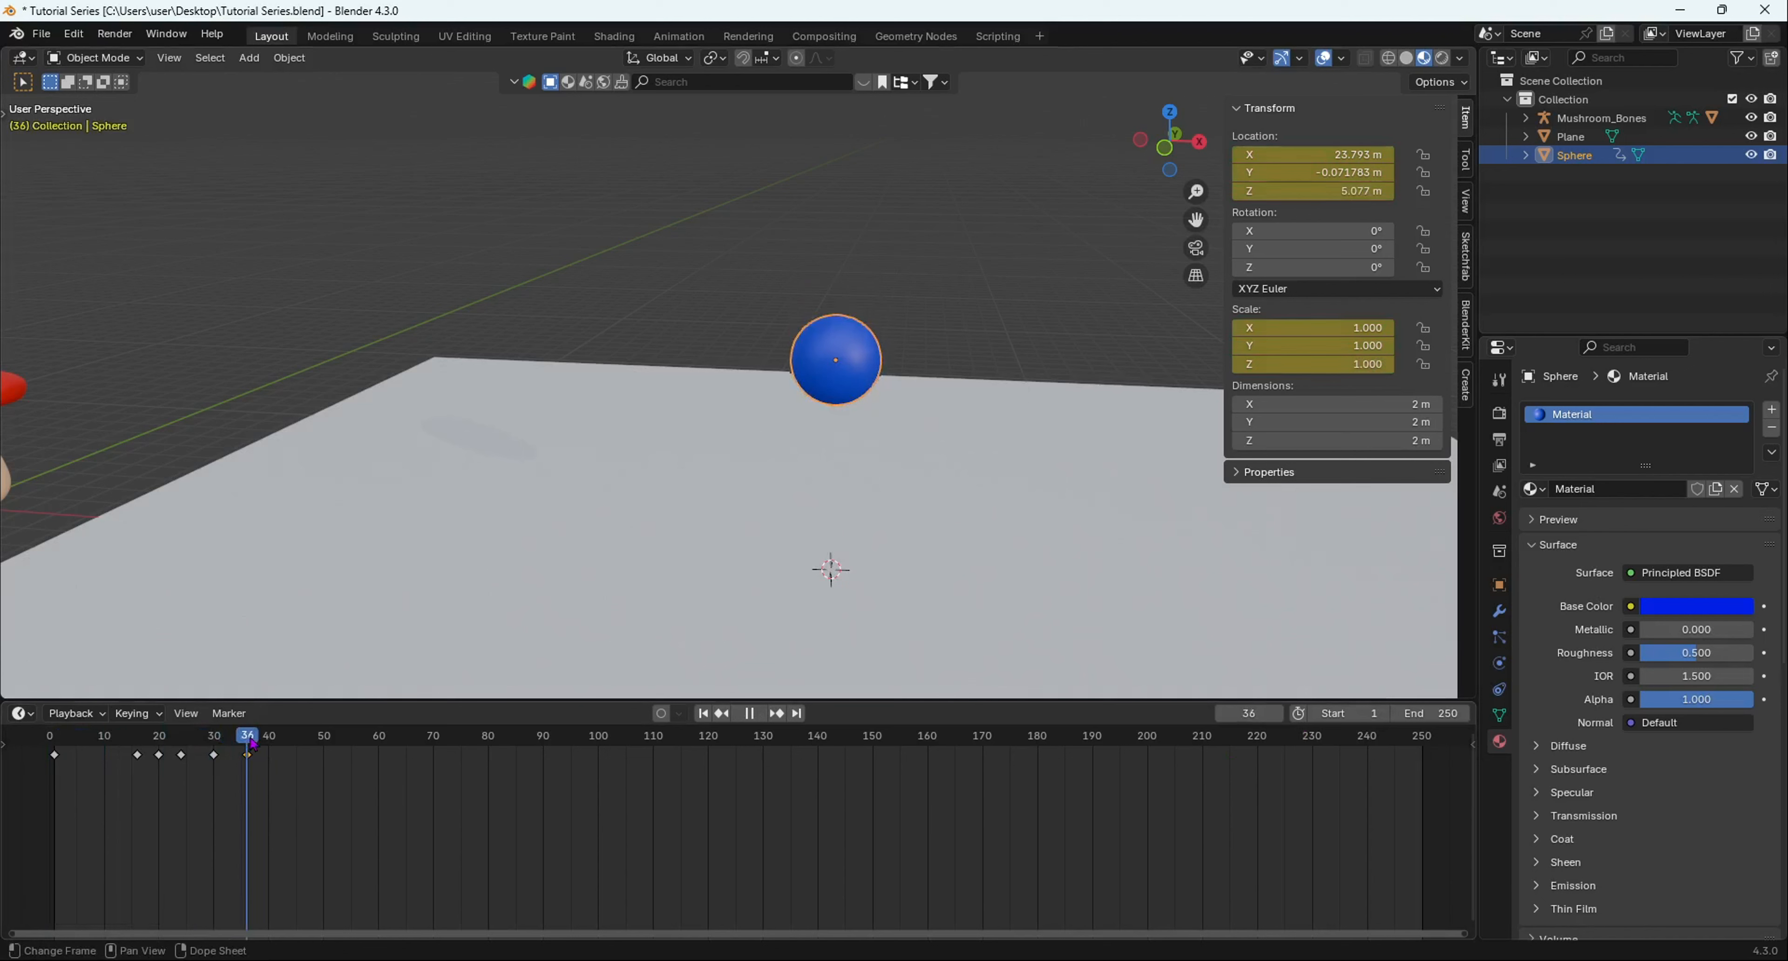
{"action": "left_click", "coordinate": [1419, 715]}
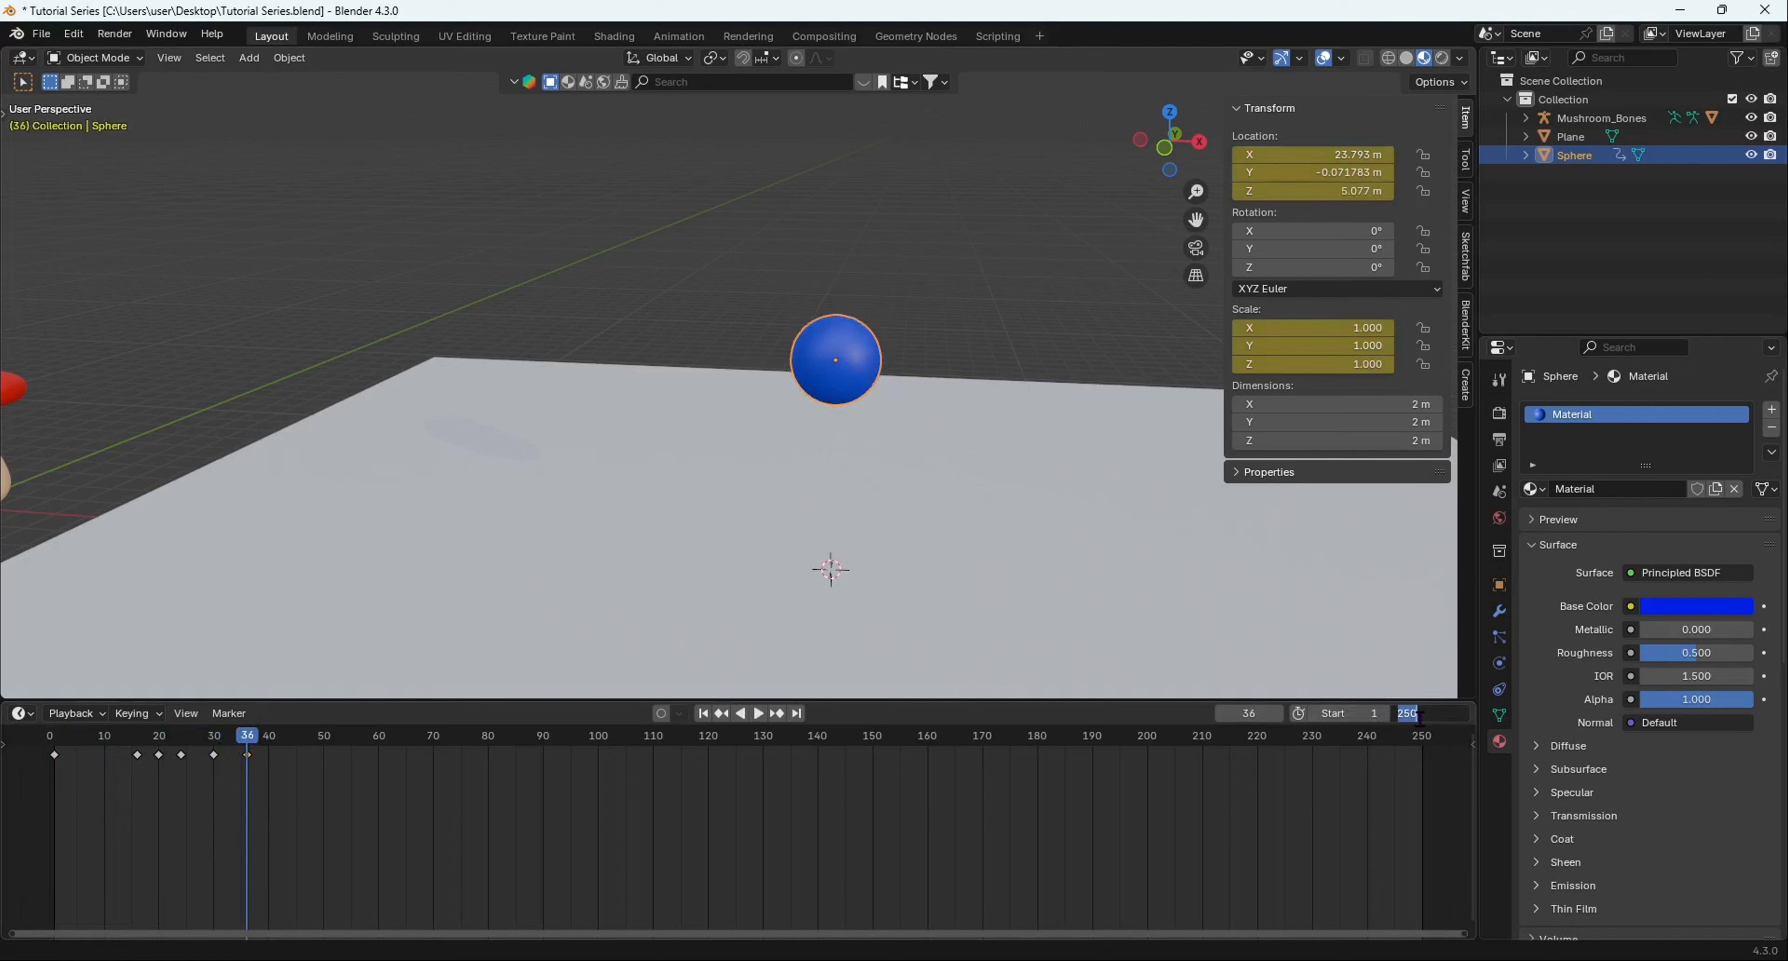
{"action": "type", "text": "36"}
{"action": "key", "text": "Return"}
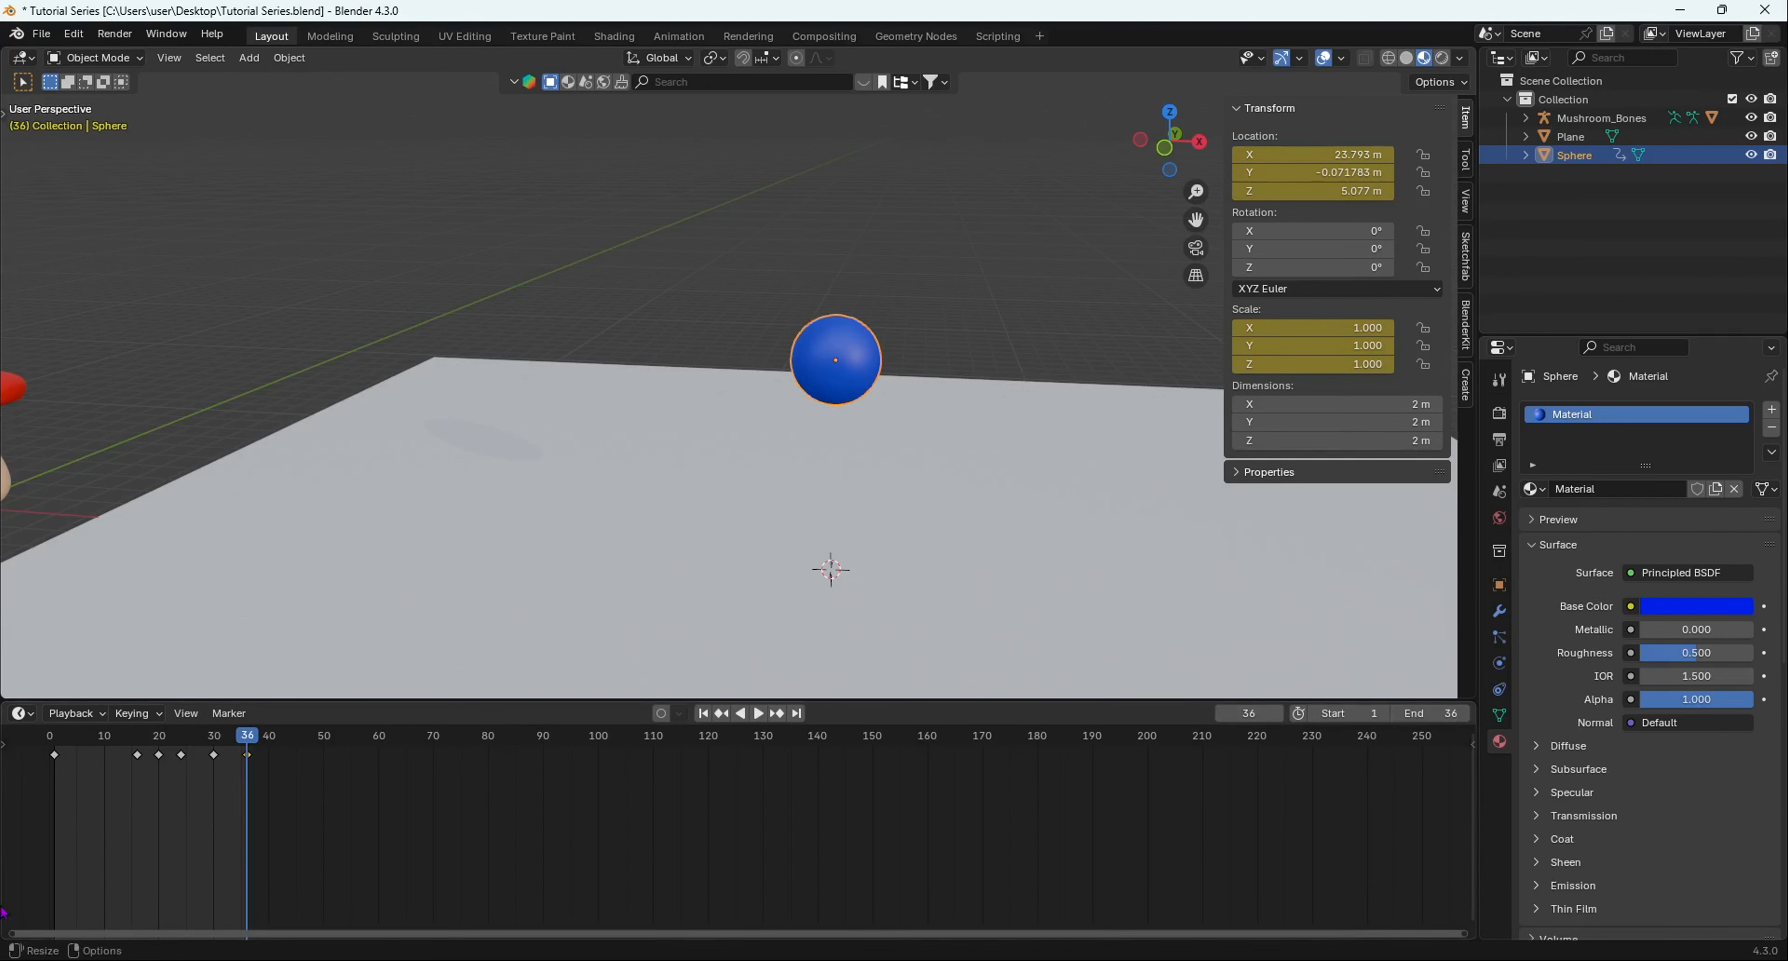
Step: Play the shortened animation as a loop and watch the bounce from a lower viewing angle
{"action": "key", "text": "space"}
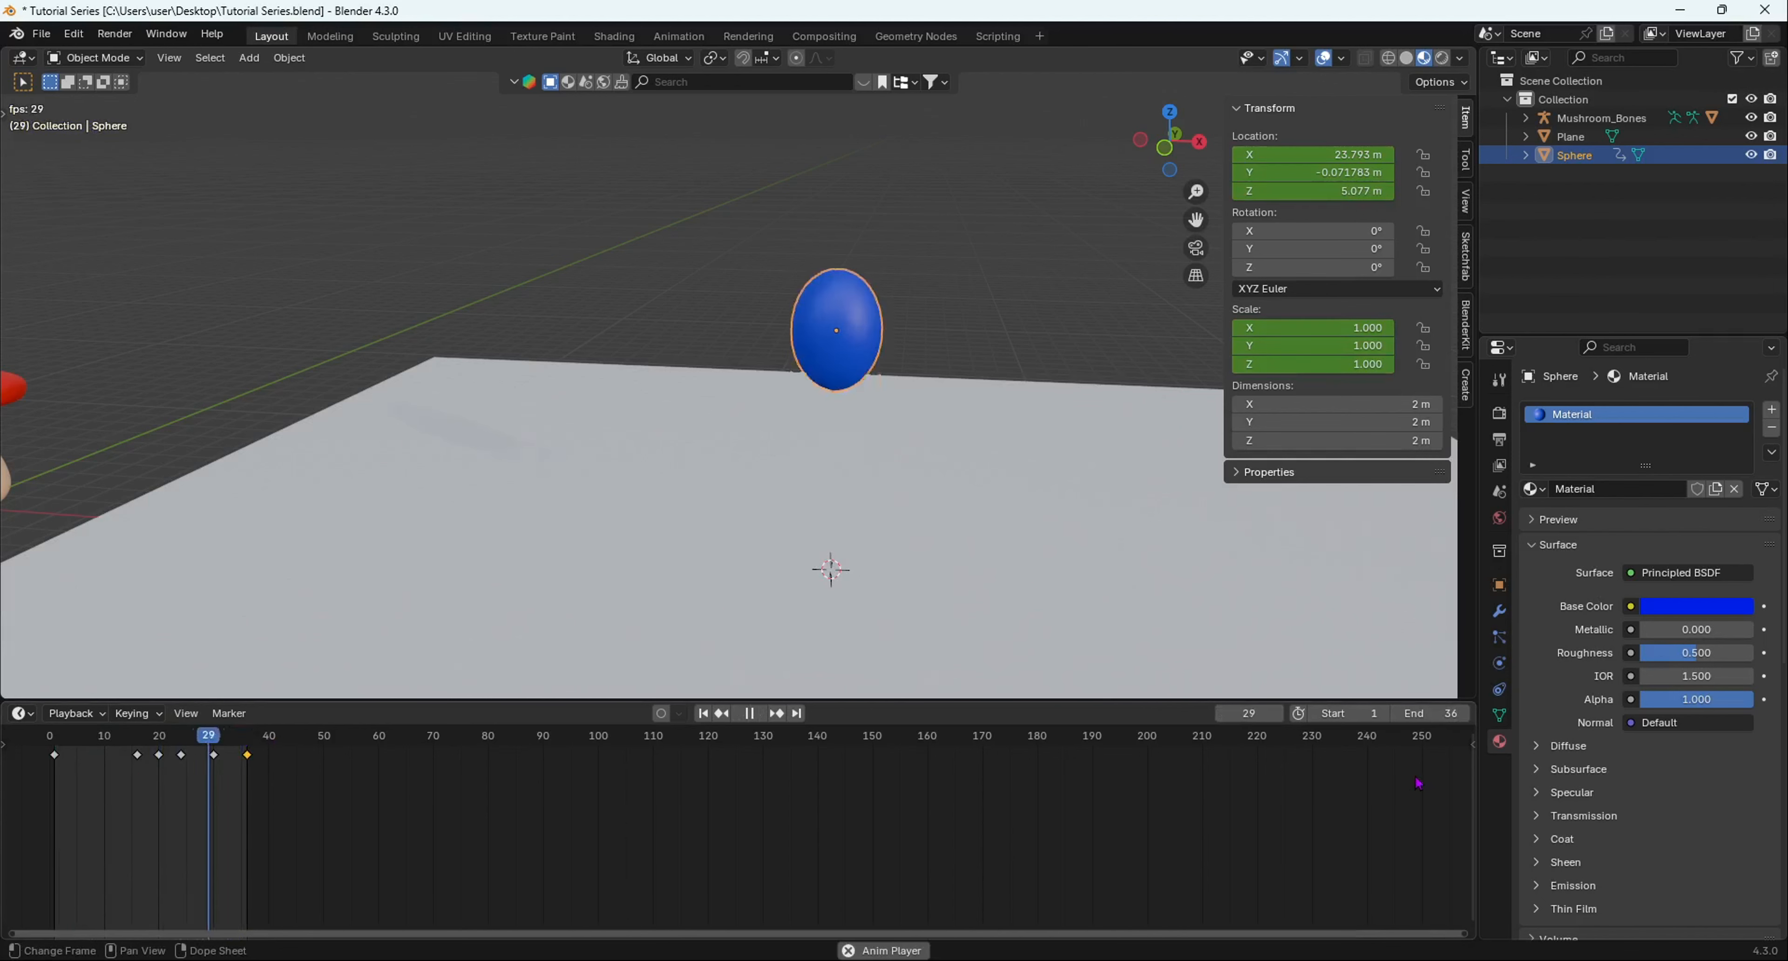
{"action": "middle_click_drag", "start_coordinate": [944, 486], "coordinate": [968, 471]}
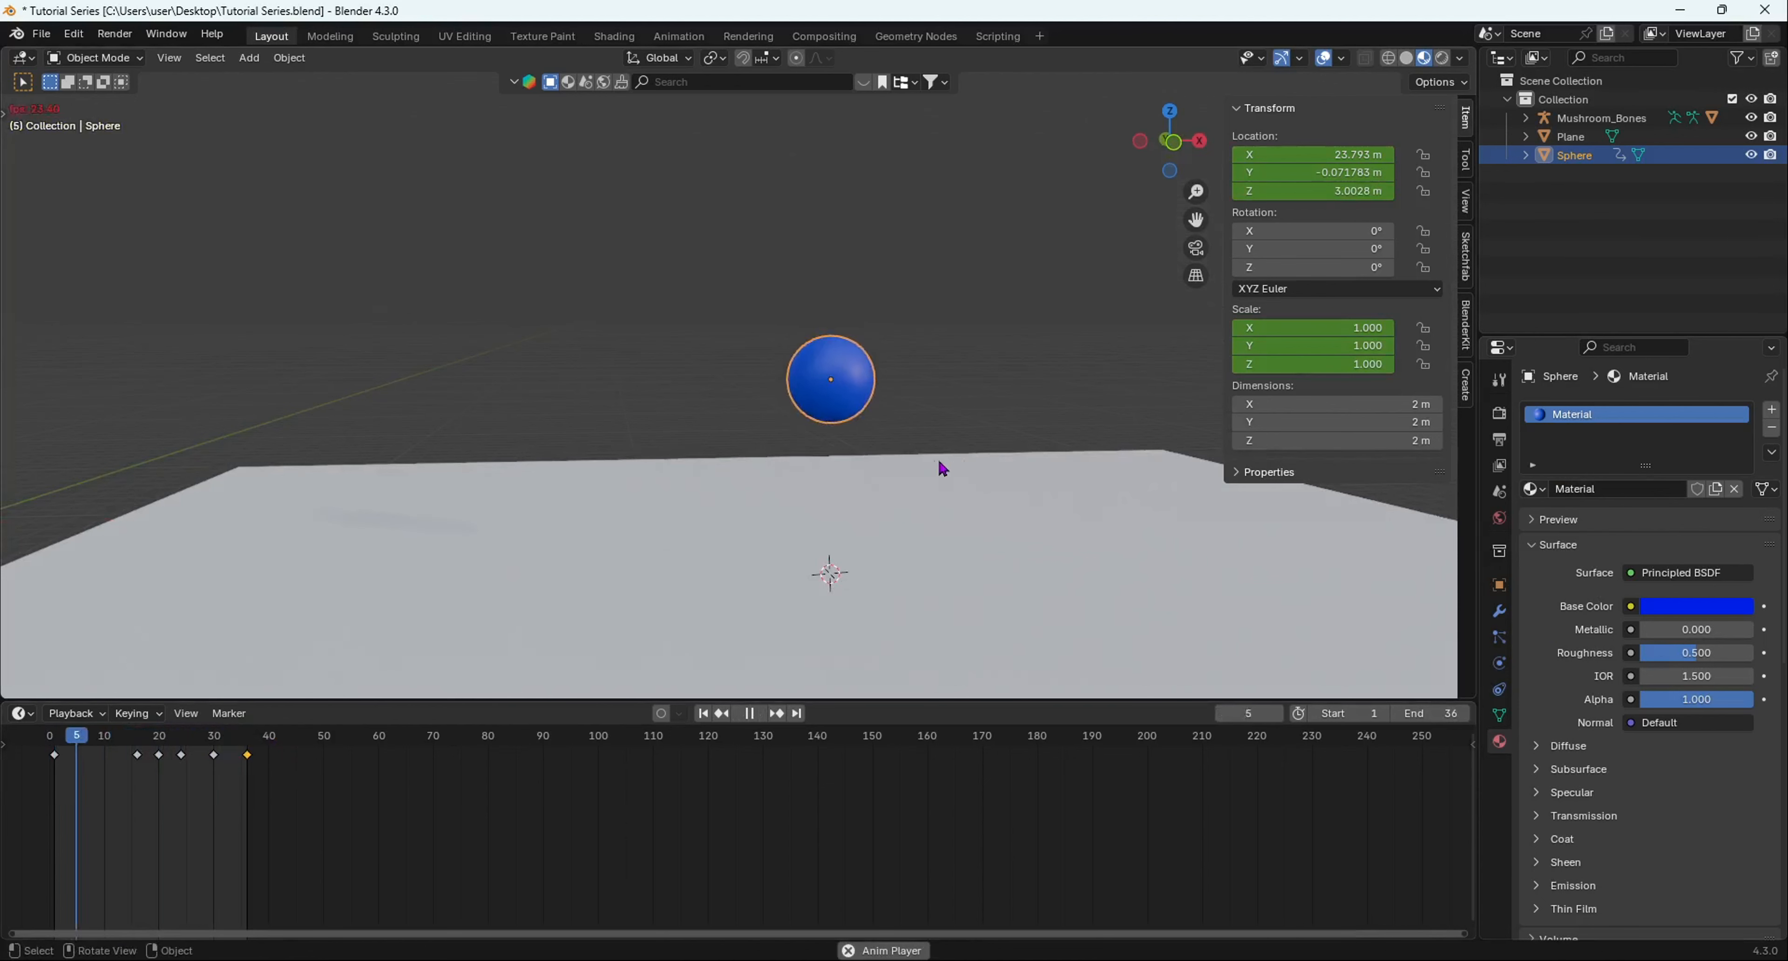
{"action": "key", "text": "space"}
Step: Examine the rebound closely by scrubbing the timeline between the last keyframes and replaying the loop
{"action": "left_click_drag", "start_coordinate": [195, 748], "coordinate": [241, 754]}
{"action": "scroll", "coordinate": [241, 782], "scroll_direction": "up", "scroll_amount": 3}
{"action": "scroll", "coordinate": [238, 782], "scroll_direction": "up", "scroll_amount": 5}
{"action": "middle_click_drag", "start_coordinate": [237, 782], "coordinate": [716, 790]}
{"action": "scroll", "coordinate": [333, 784], "scroll_direction": "up", "scroll_amount": 8}
{"action": "scroll", "coordinate": [716, 790], "scroll_direction": "up", "scroll_amount": 4}
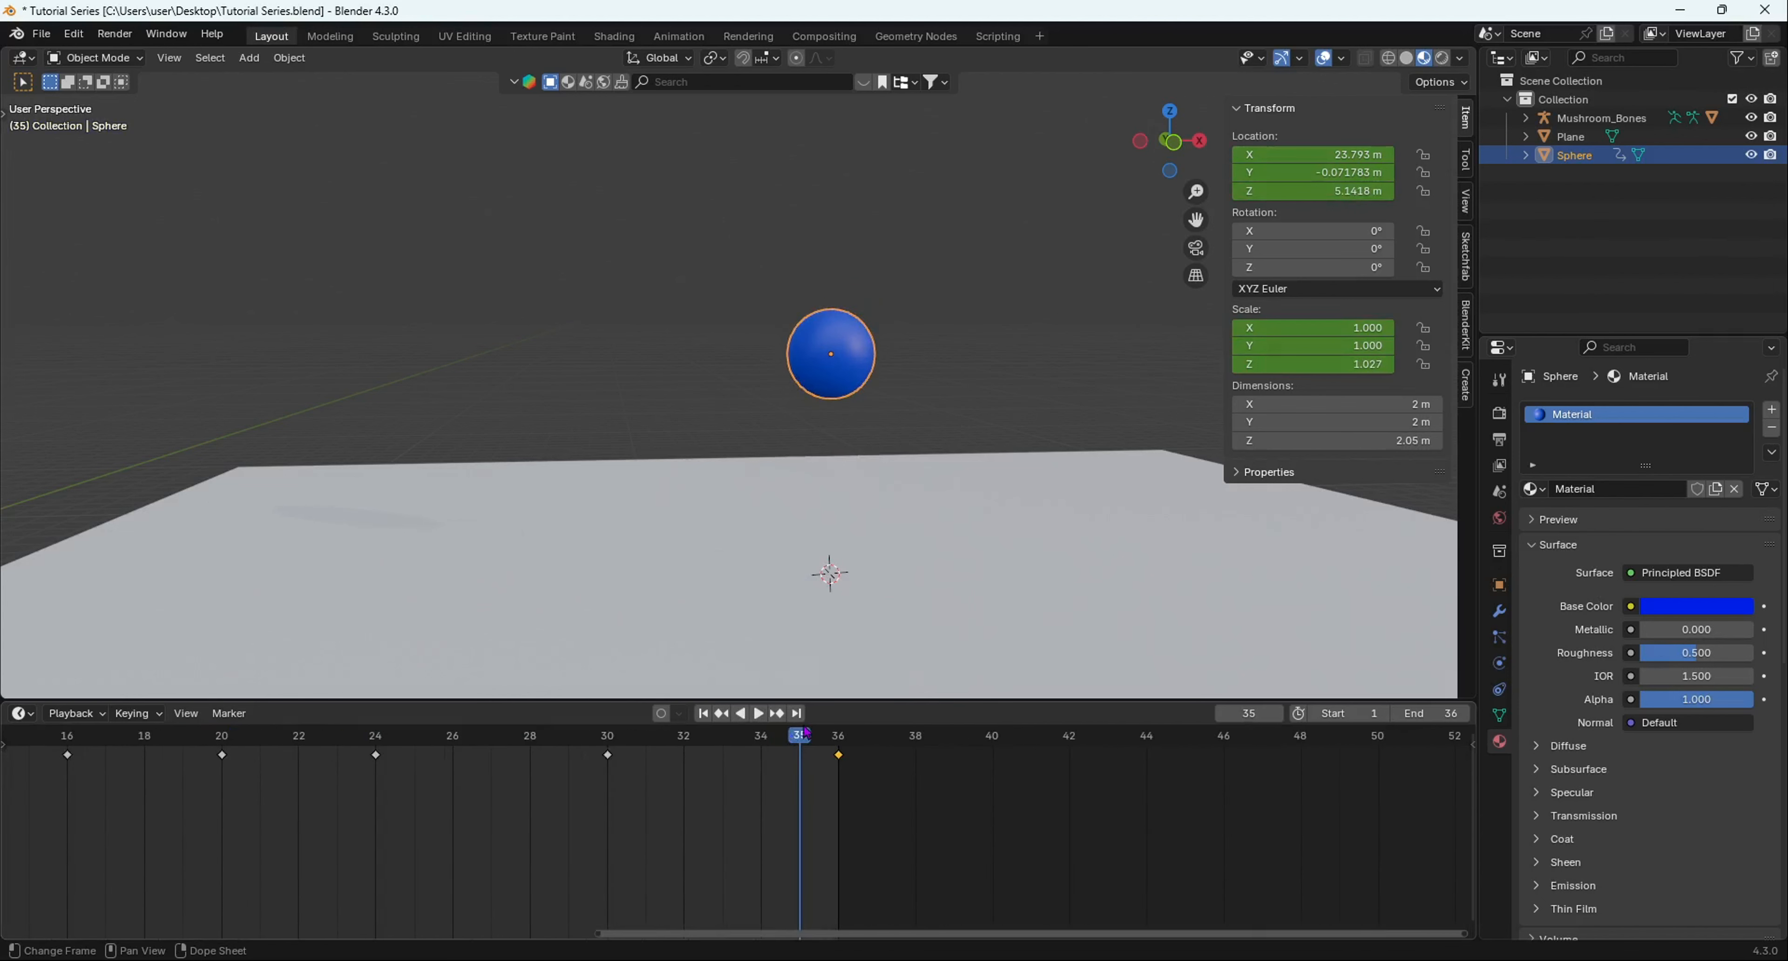
{"action": "left_click_drag", "start_coordinate": [782, 750], "coordinate": [347, 772]}
{"action": "key", "text": "space"}
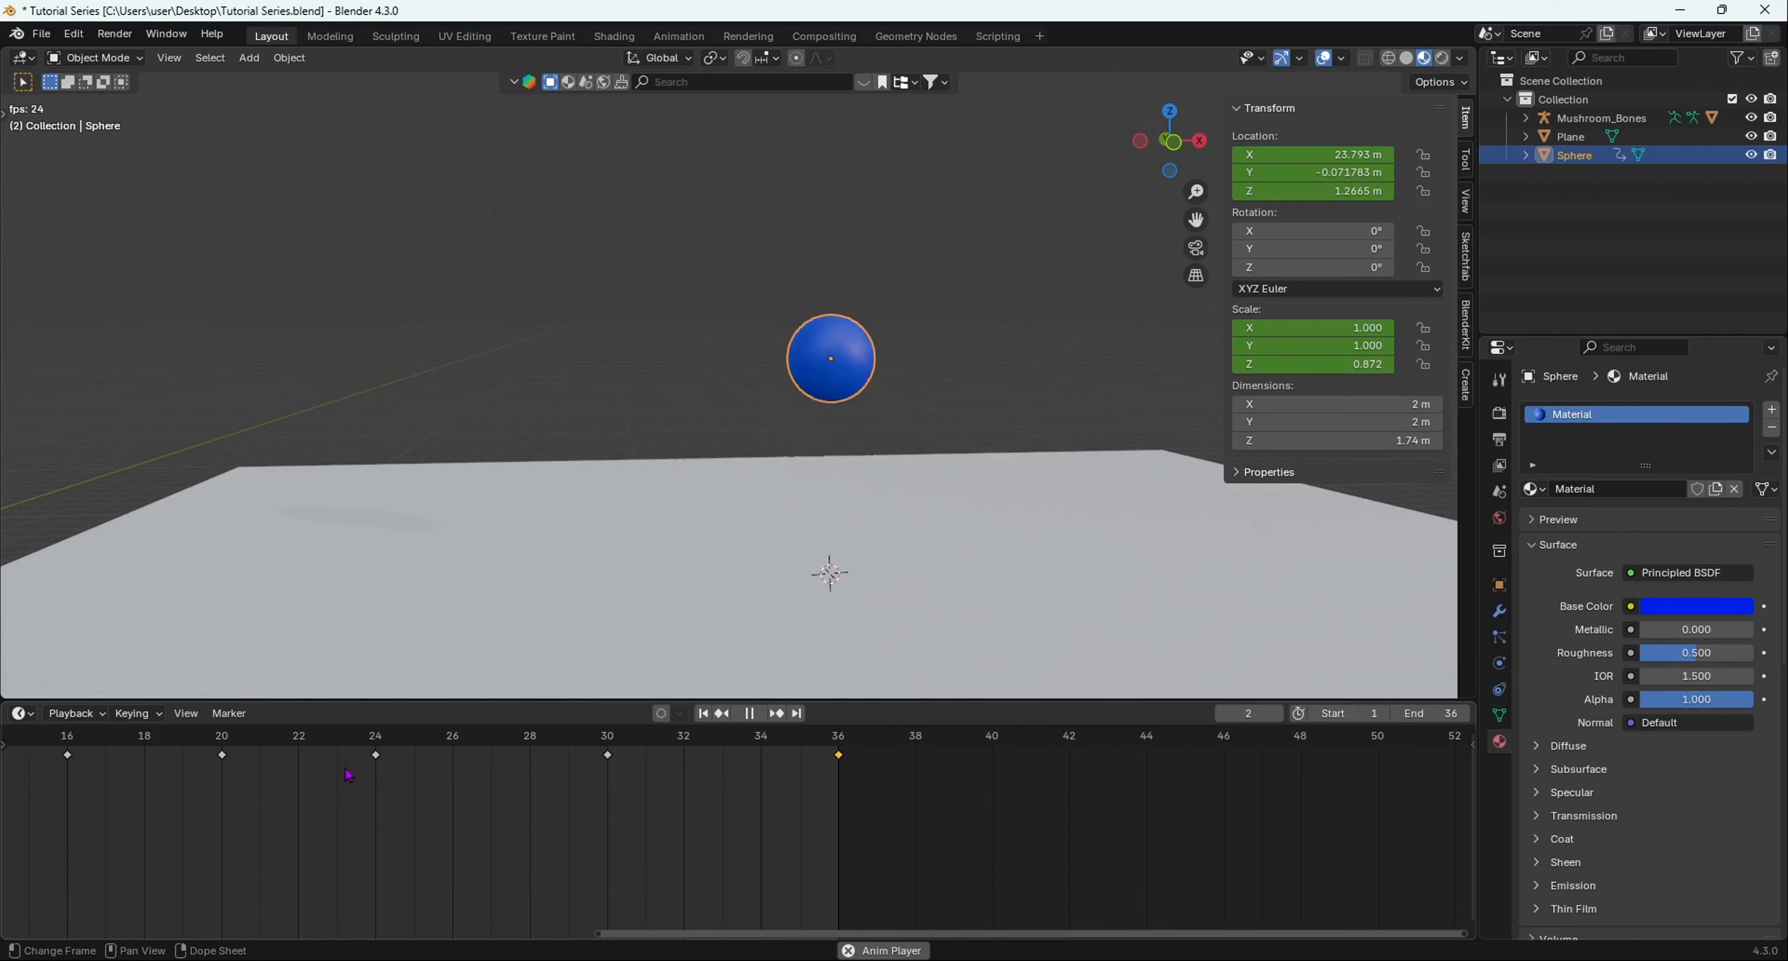
{"action": "key", "text": "space"}
Step: Delete the sphere's keyframe at frame 36 and set the animation's end frame to 30
{"action": "left_click_drag", "start_coordinate": [664, 740], "coordinate": [619, 773]}
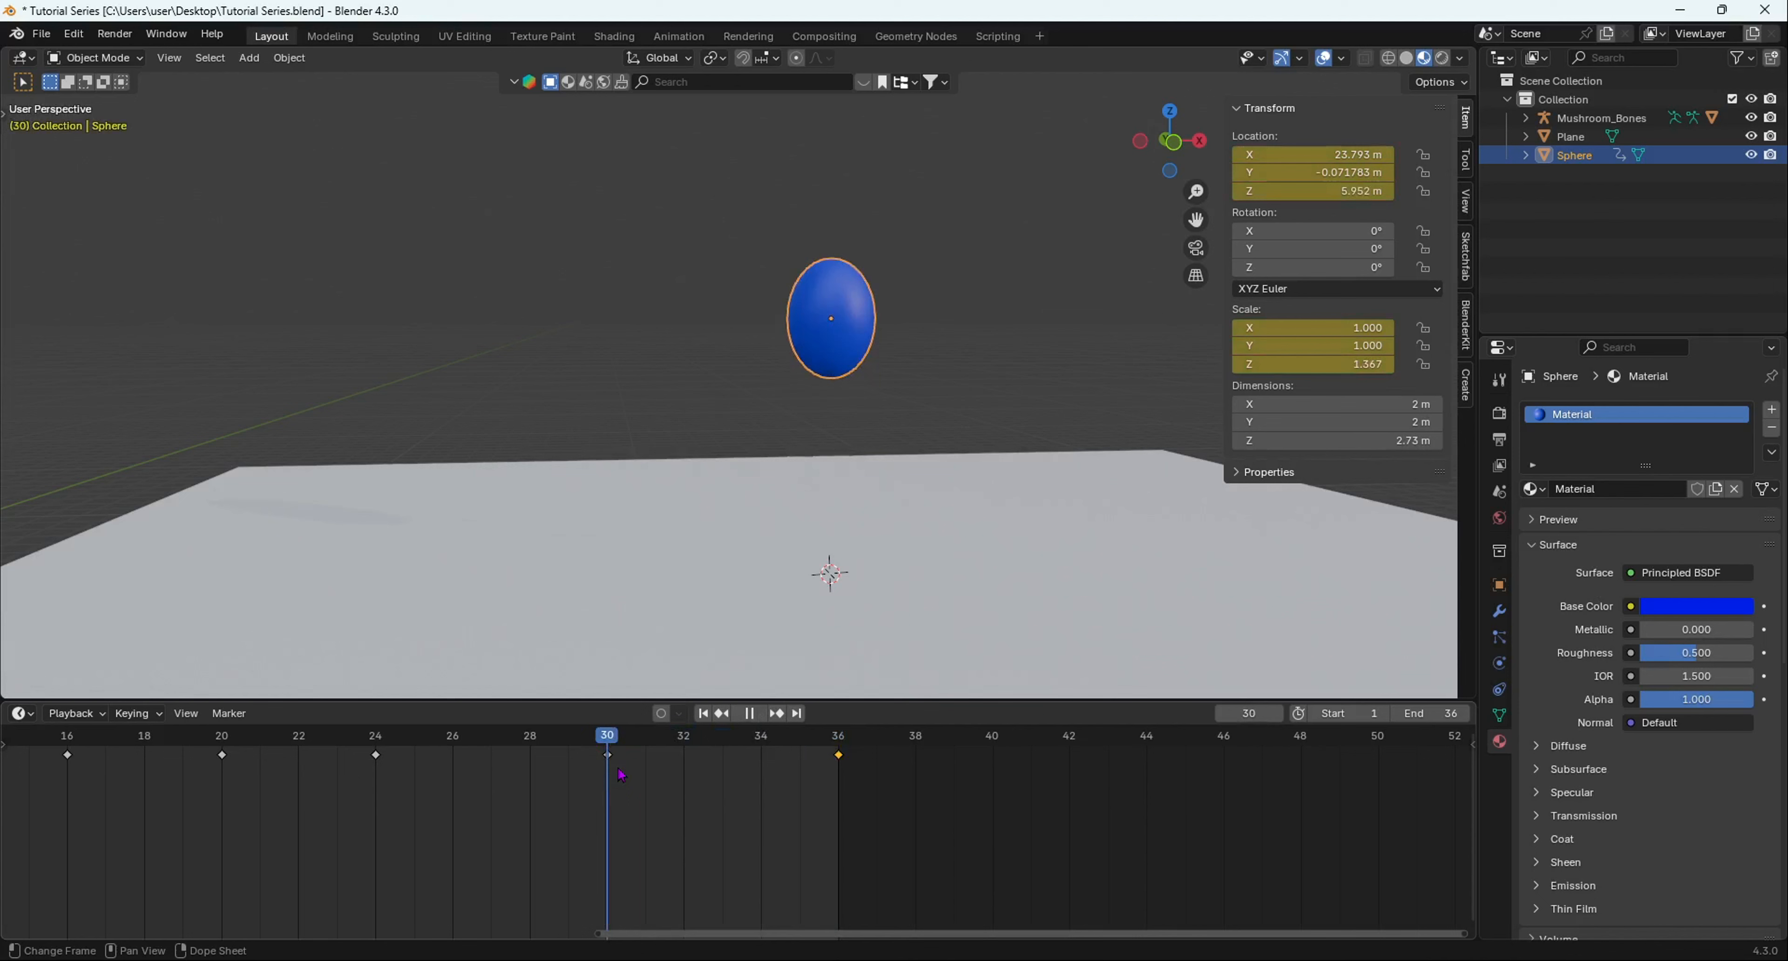
{"action": "key", "text": "x"}
{"action": "left_click", "coordinate": [836, 757]}
{"action": "scroll", "coordinate": [1322, 741], "scroll_direction": "down", "scroll_amount": 8}
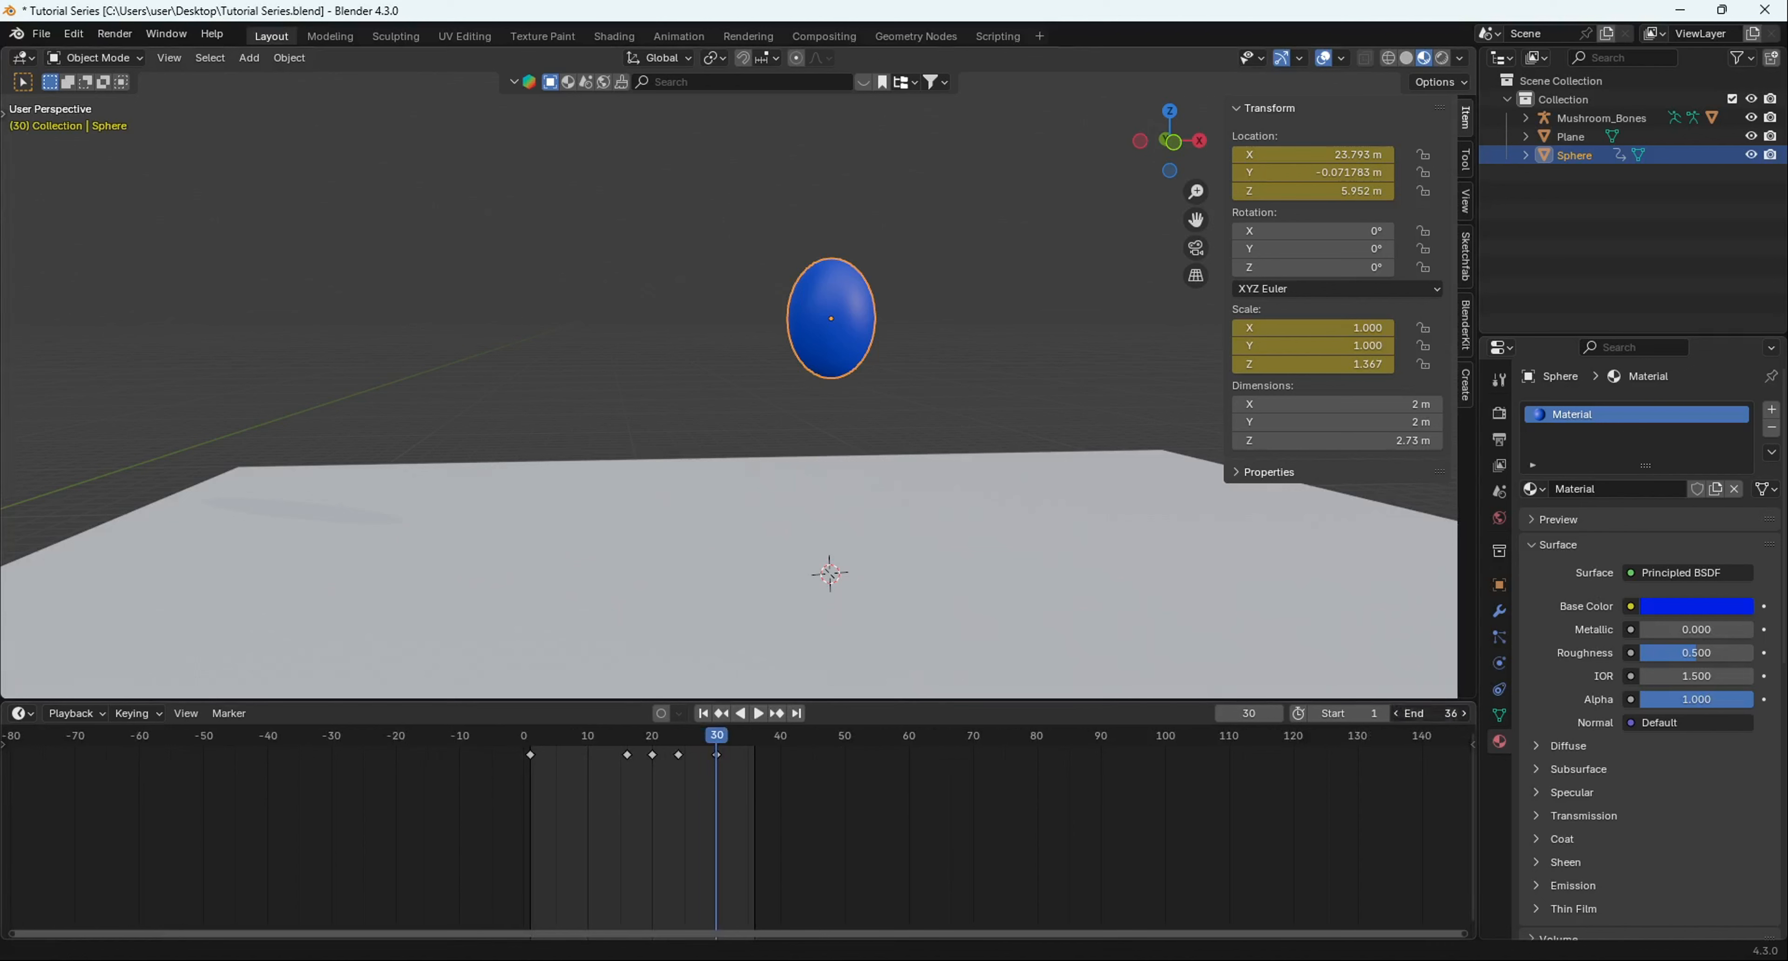
{"action": "key", "text": "Return"}
{"action": "scroll", "coordinate": [623, 834], "scroll_direction": "up", "scroll_amount": 3}
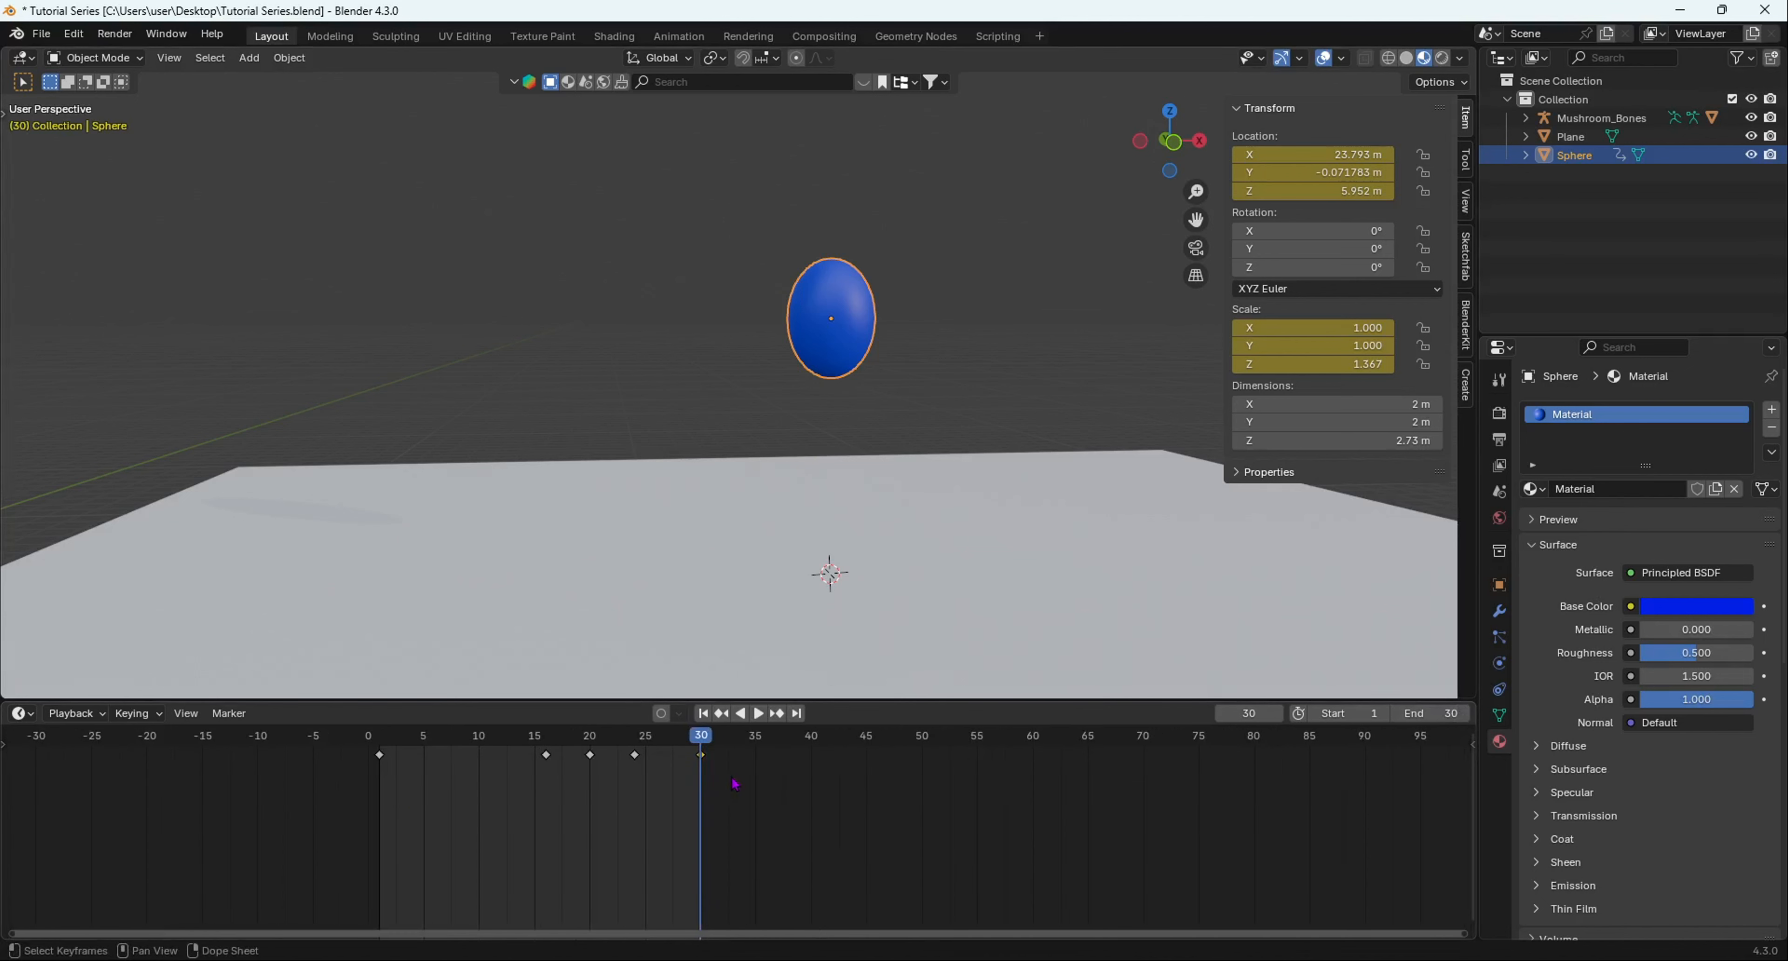
Step: Duplicate the sphere's stretched keyframe at frame 30 onto frame 1, and play the animation from the start
{"action": "key", "text": "g"}
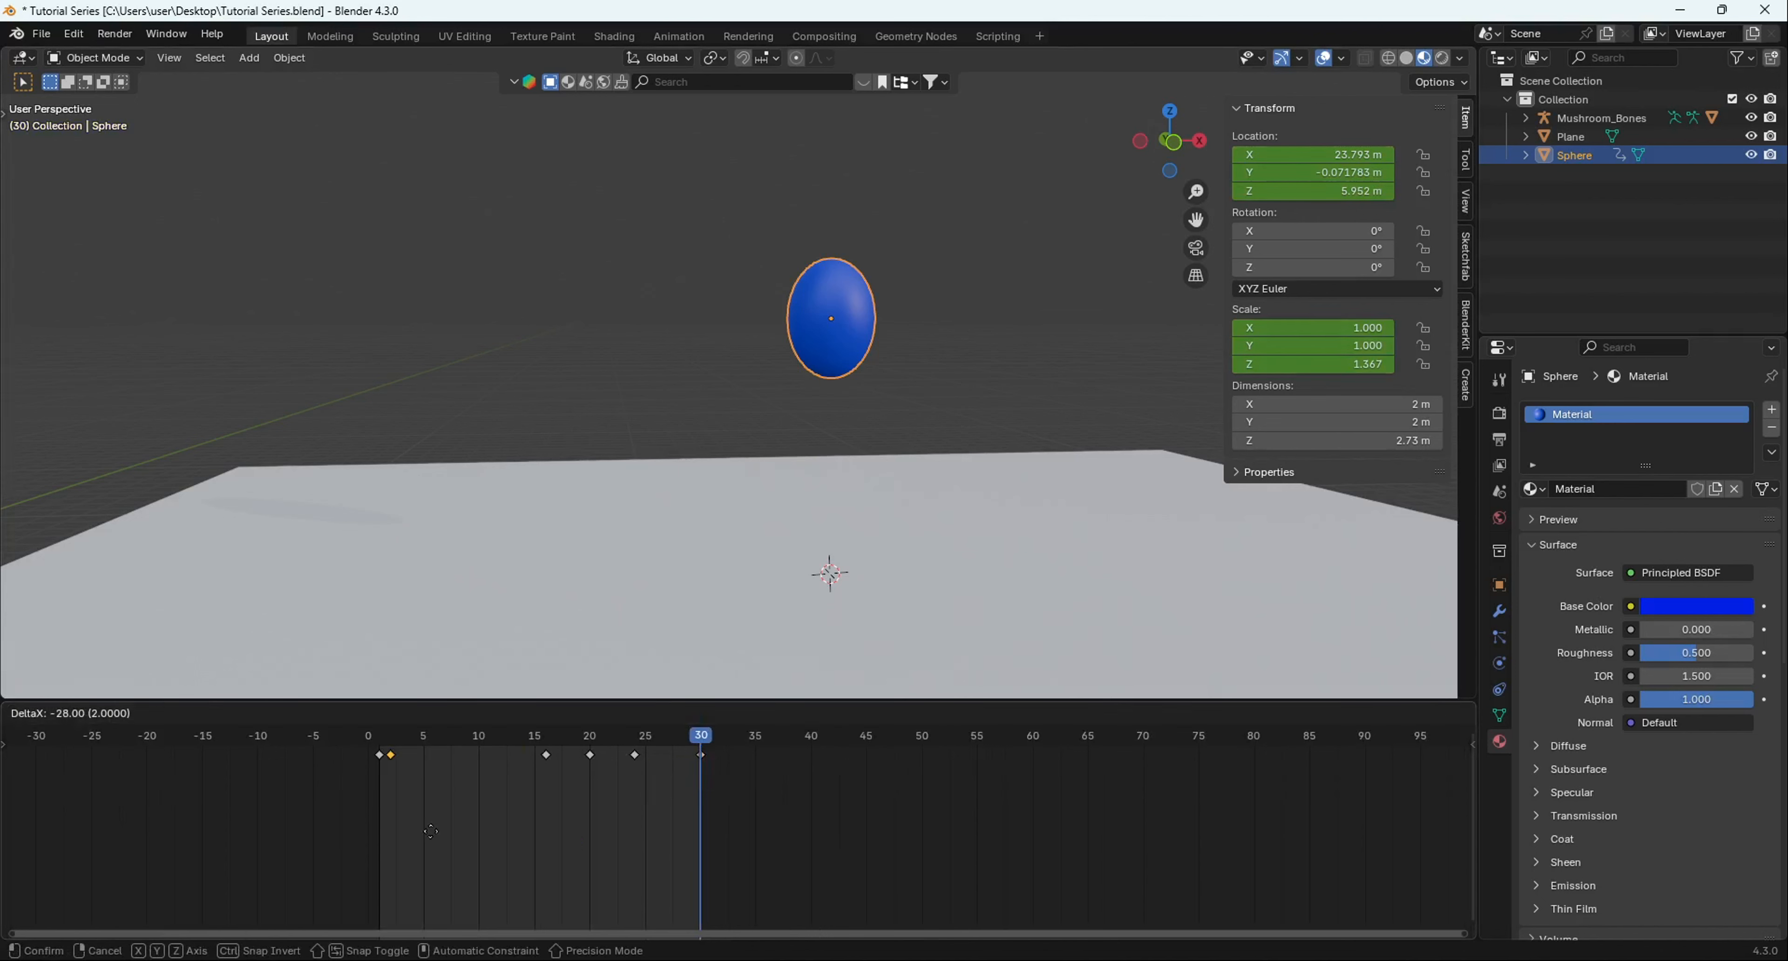
{"action": "left_click", "coordinate": [430, 833]}
{"action": "left_click_drag", "start_coordinate": [692, 744], "coordinate": [366, 762]}
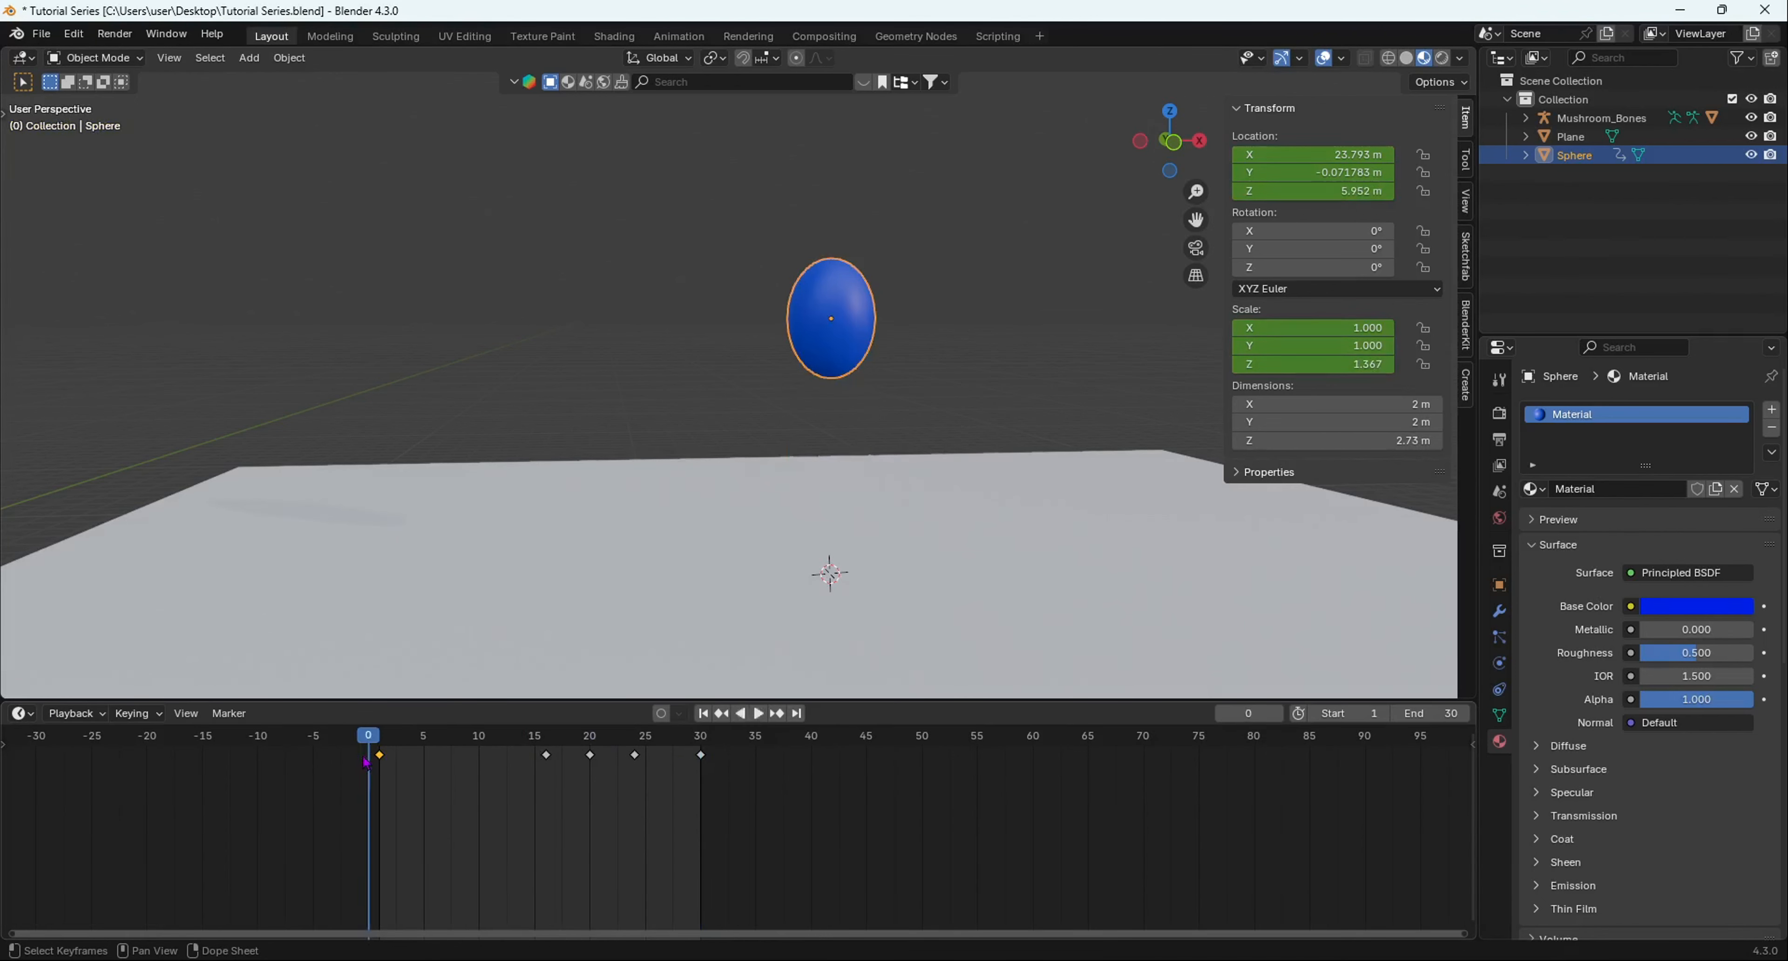
{"action": "key", "text": "space"}
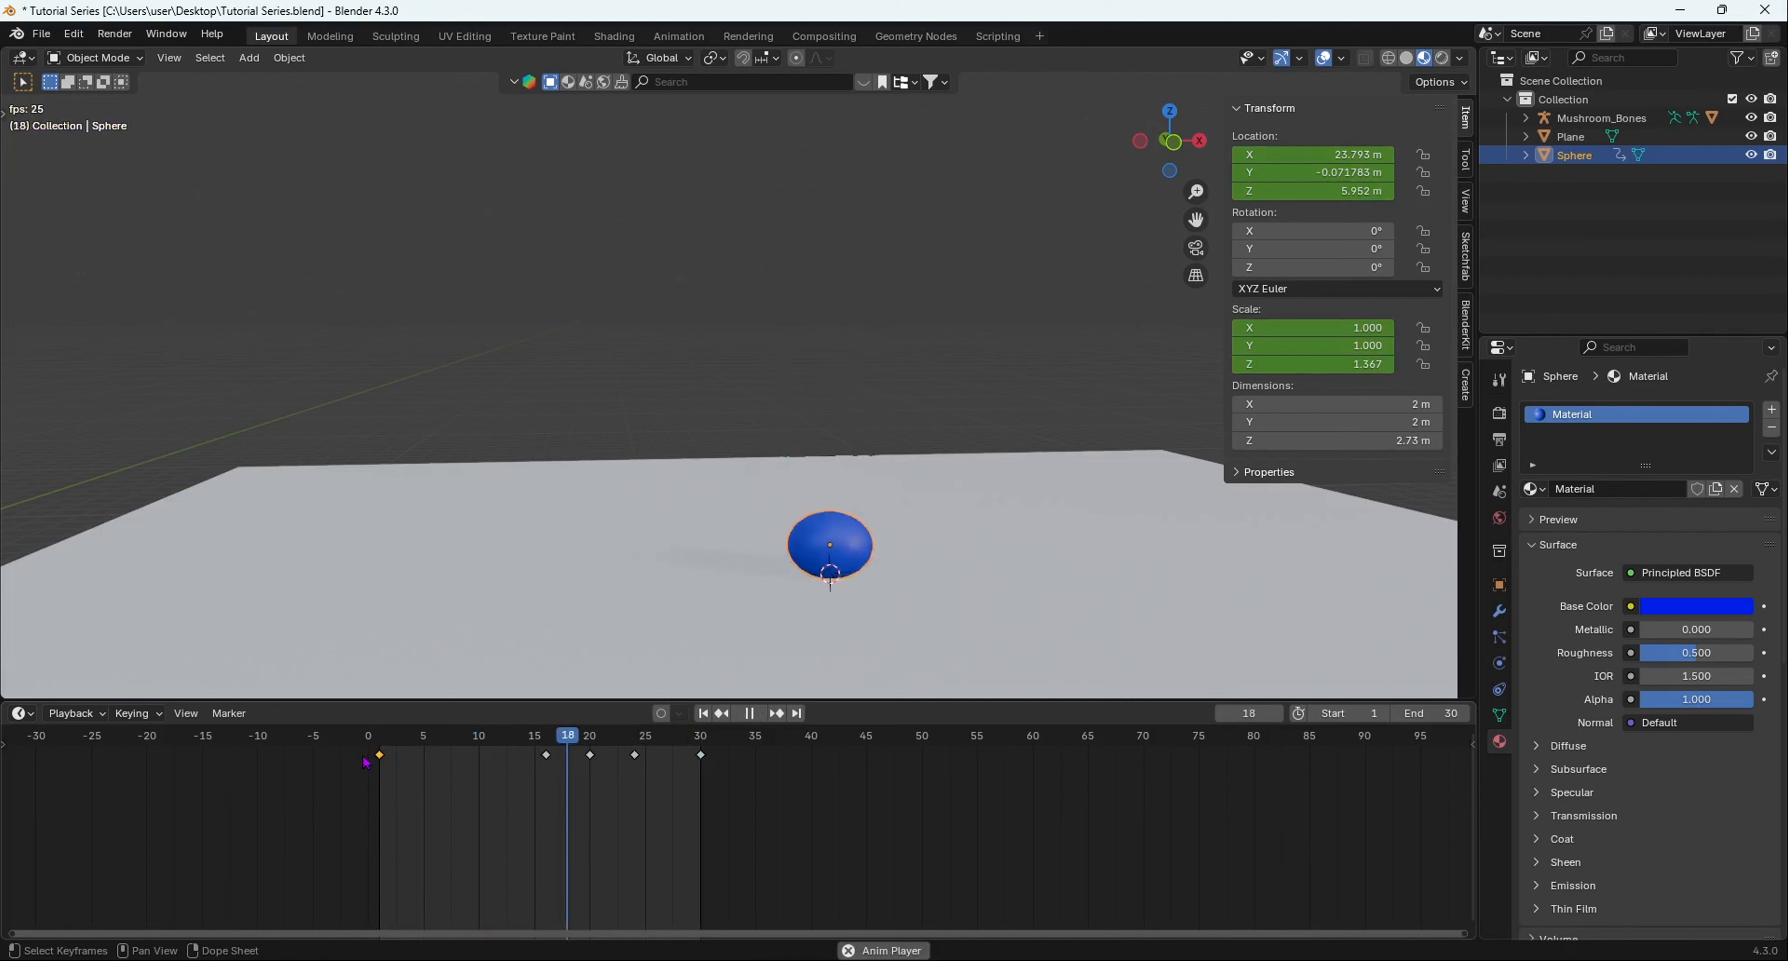
Step: Inspect the rigged mushroom character beside the floor plane up close and from a distance while the bounce animation plays
{"action": "middle_click_drag", "start_coordinate": [1017, 659], "coordinate": [964, 486]}
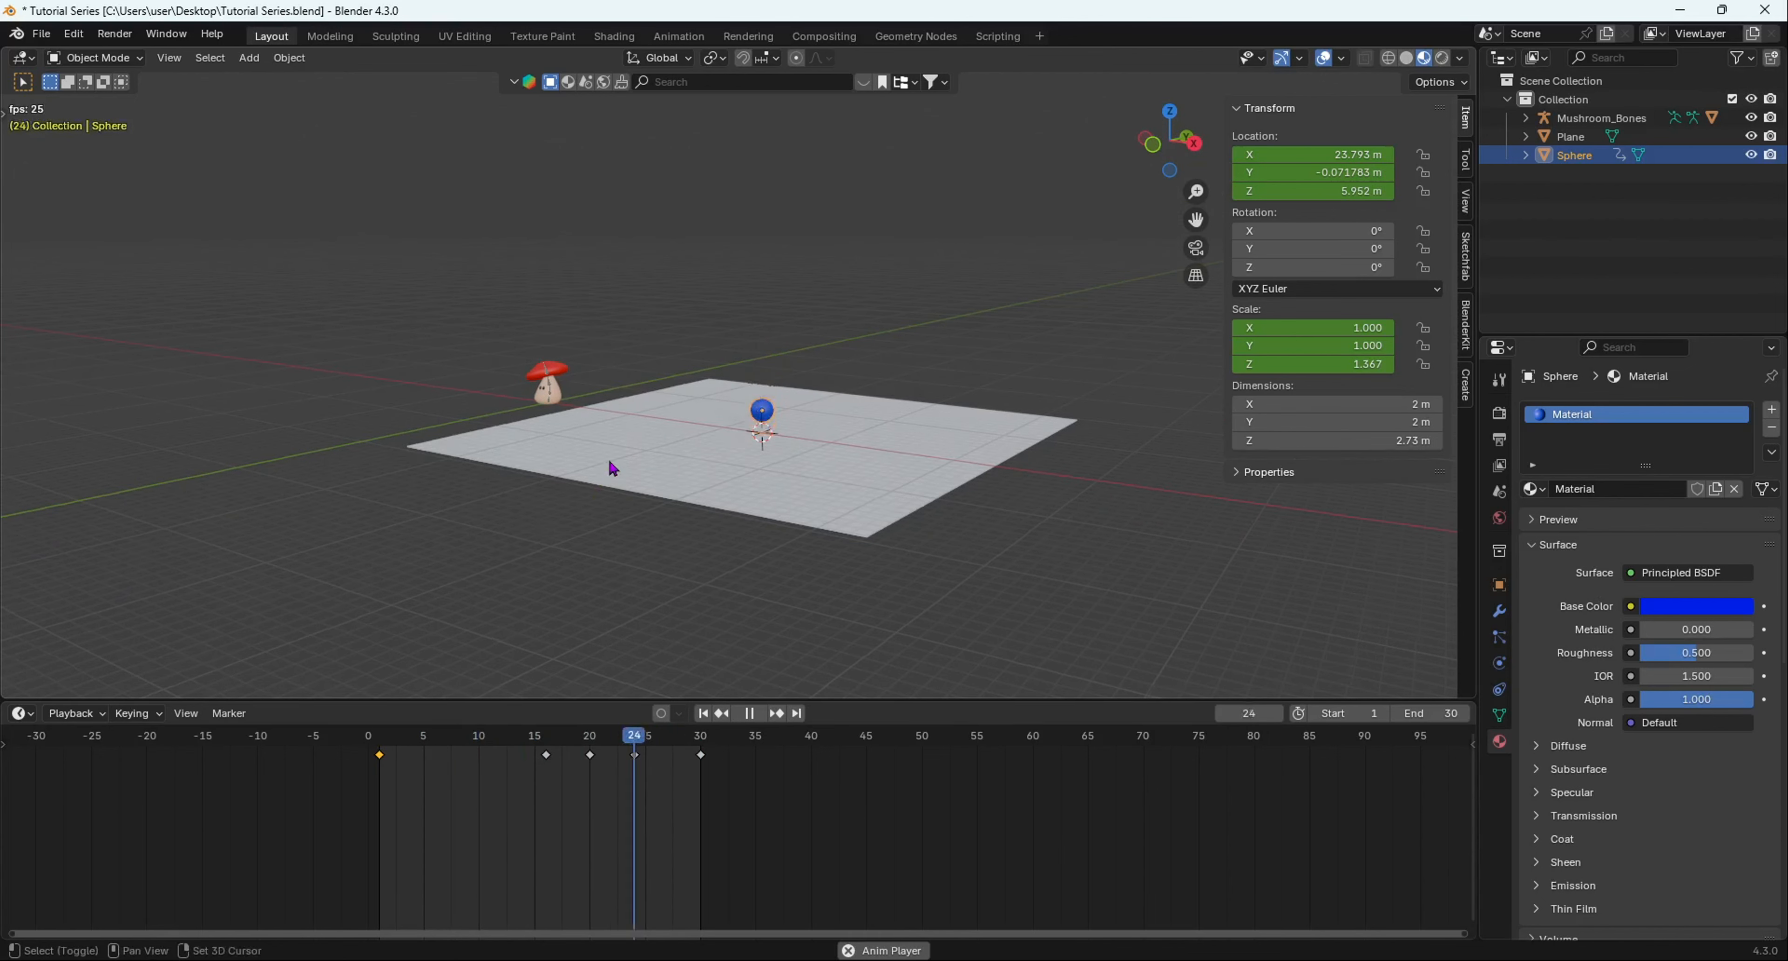
{"action": "middle_click_drag", "start_coordinate": [607, 457], "coordinate": [705, 504], "text": "shift"}
{"action": "scroll", "coordinate": [680, 432], "scroll_direction": "up", "scroll_amount": 3}
{"action": "middle_click_drag", "start_coordinate": [680, 432], "coordinate": [923, 472], "text": "shift"}
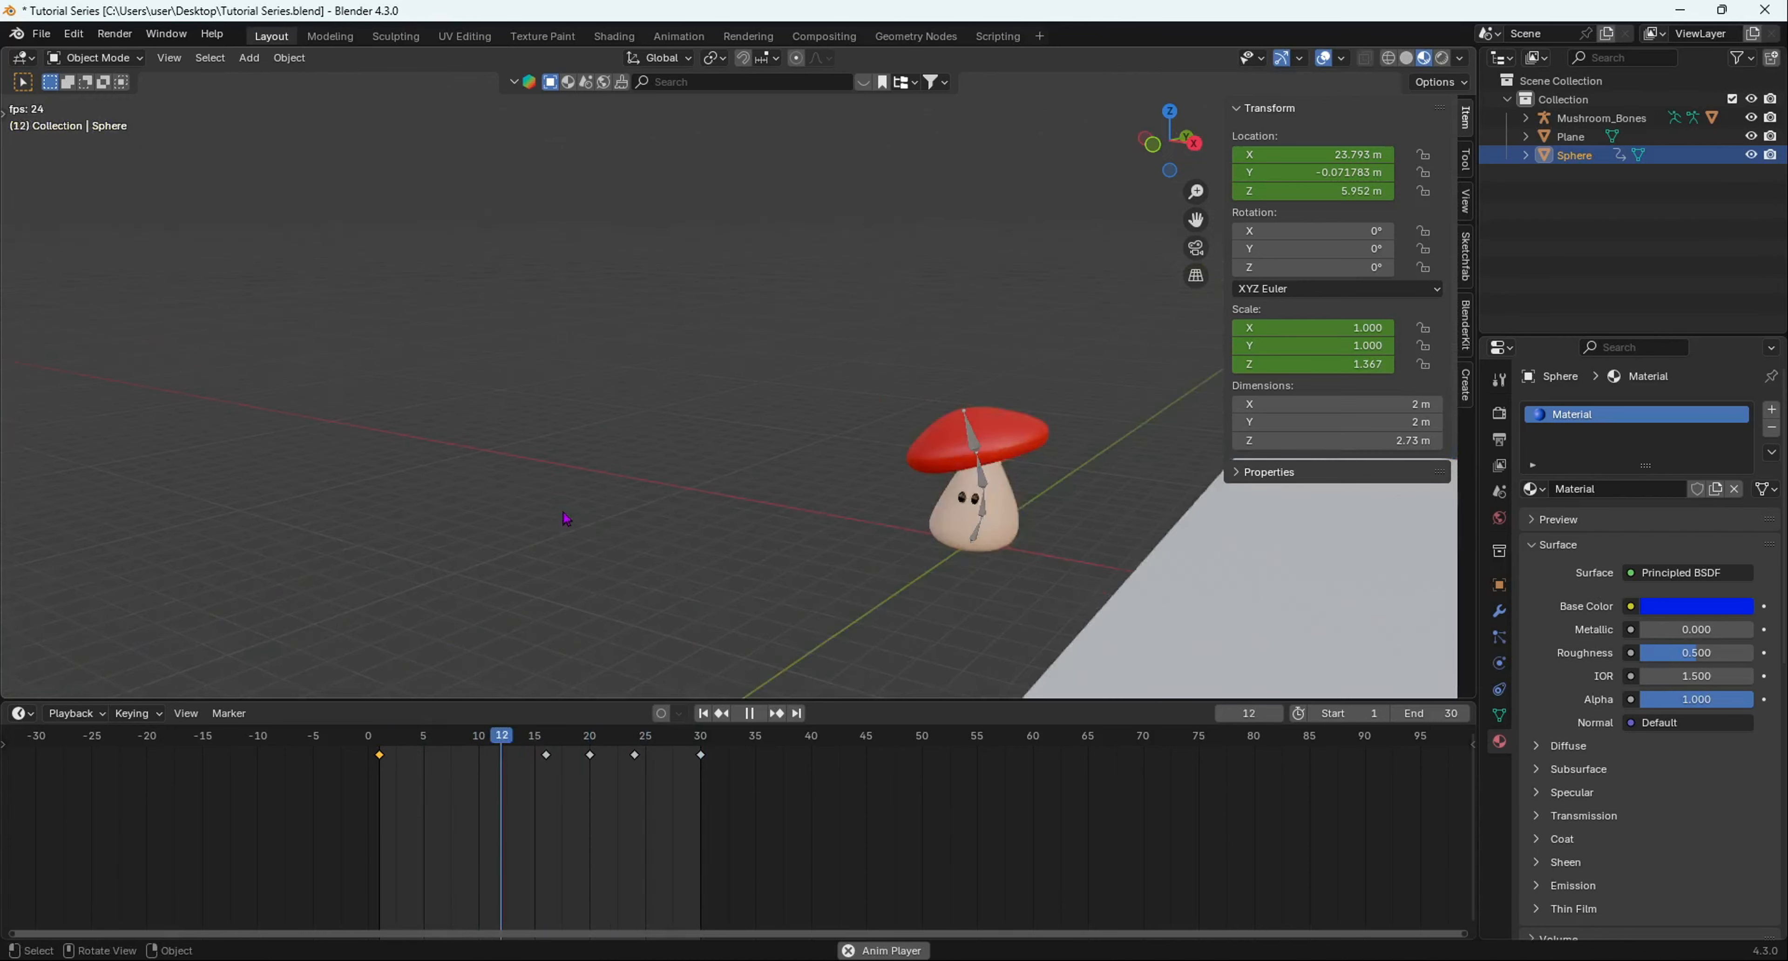
{"action": "middle_click_drag", "start_coordinate": [566, 516], "coordinate": [715, 521]}
{"action": "middle_click_drag", "start_coordinate": [715, 520], "coordinate": [958, 486], "text": "shift"}
{"action": "scroll", "coordinate": [736, 400], "scroll_direction": "up", "scroll_amount": 2}
{"action": "middle_click_drag", "start_coordinate": [819, 430], "coordinate": [730, 447]}
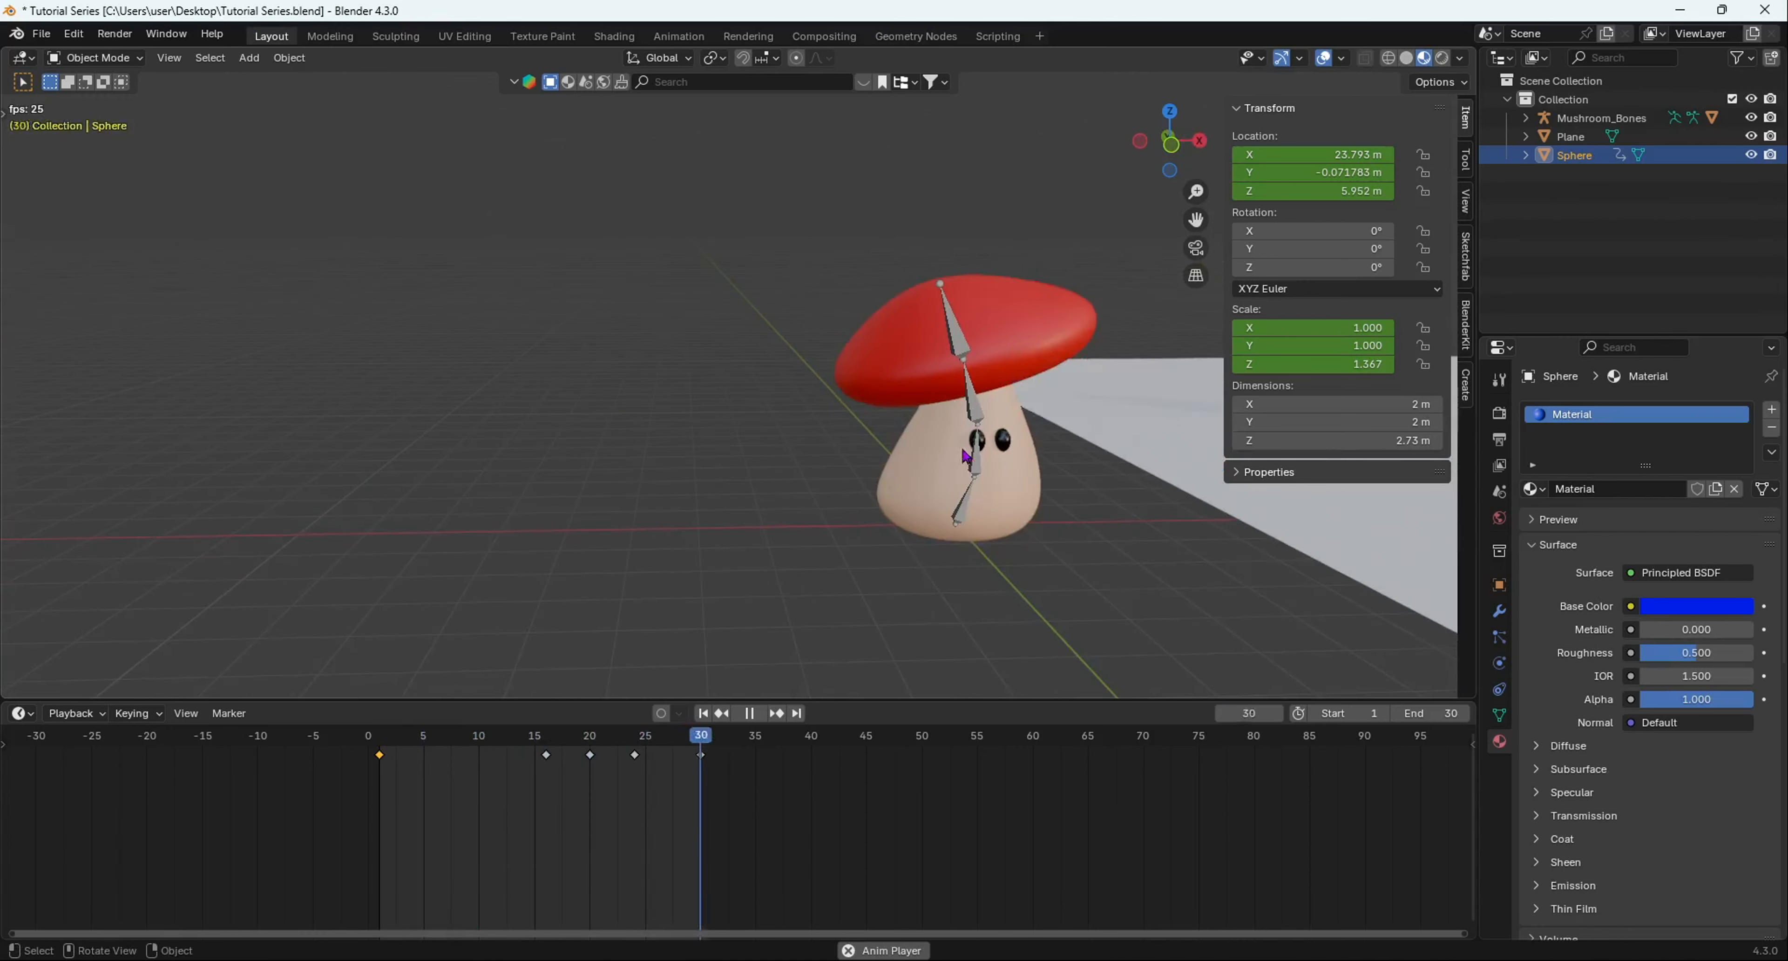
{"action": "scroll", "coordinate": [999, 417], "scroll_direction": "down", "scroll_amount": 4}
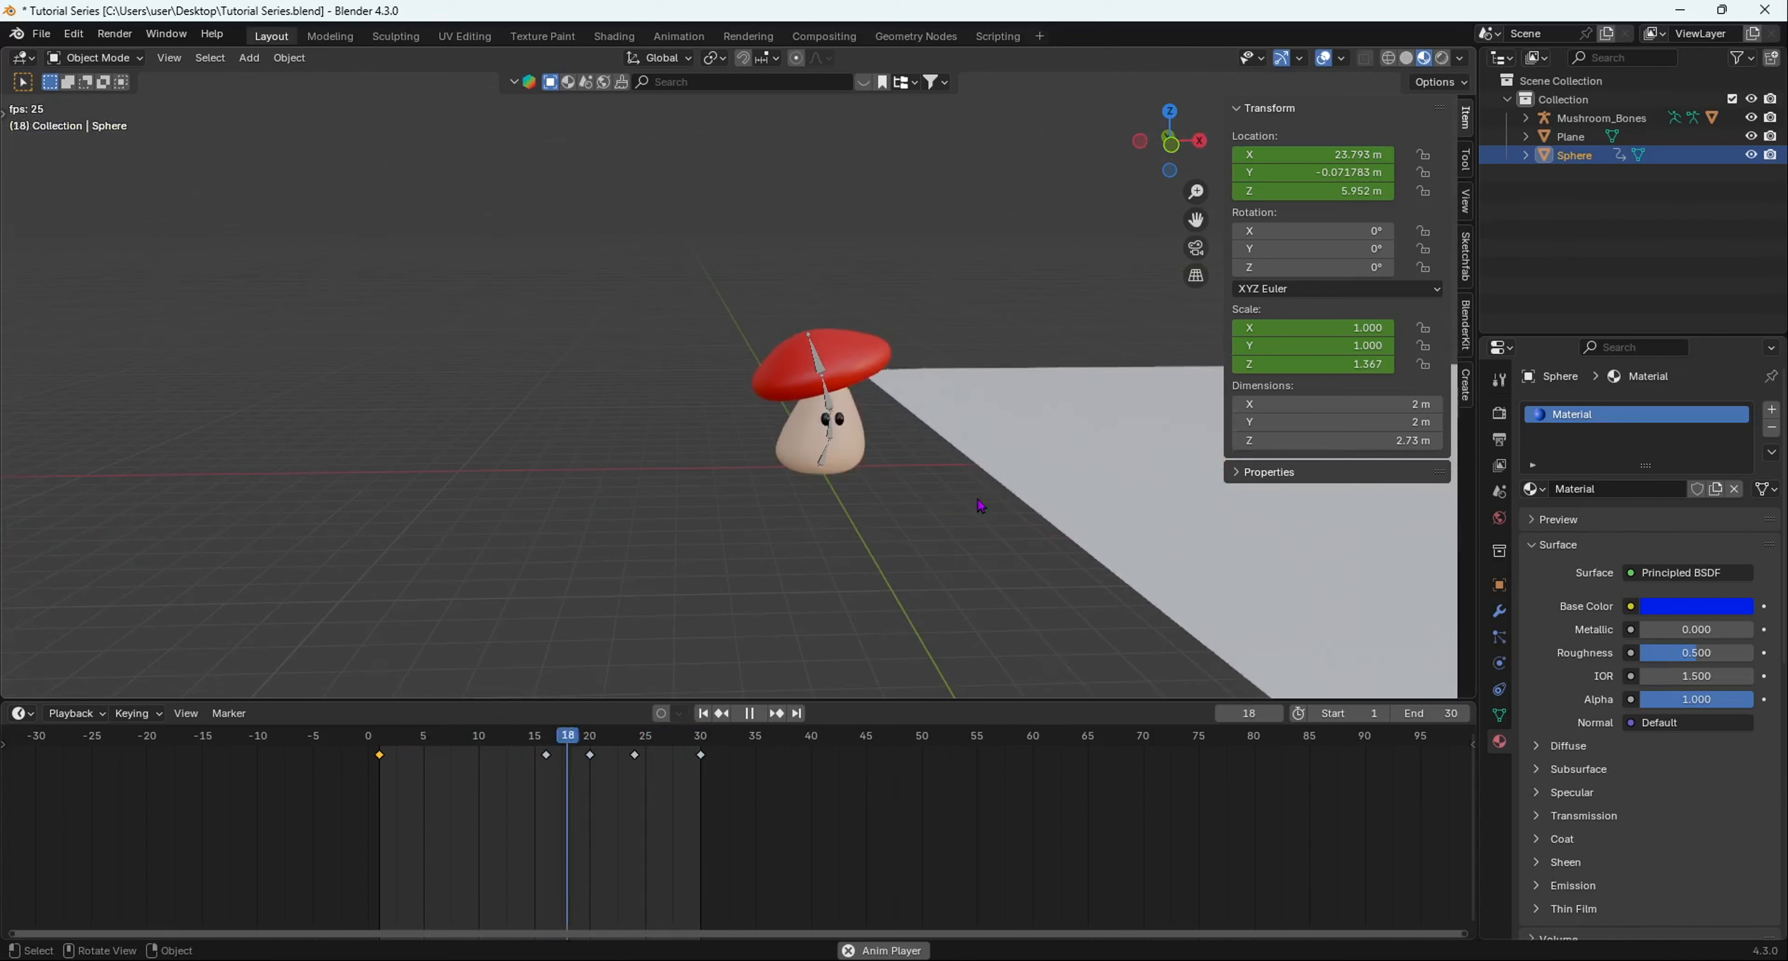
{"action": "scroll", "coordinate": [992, 444], "scroll_direction": "down", "scroll_amount": 5}
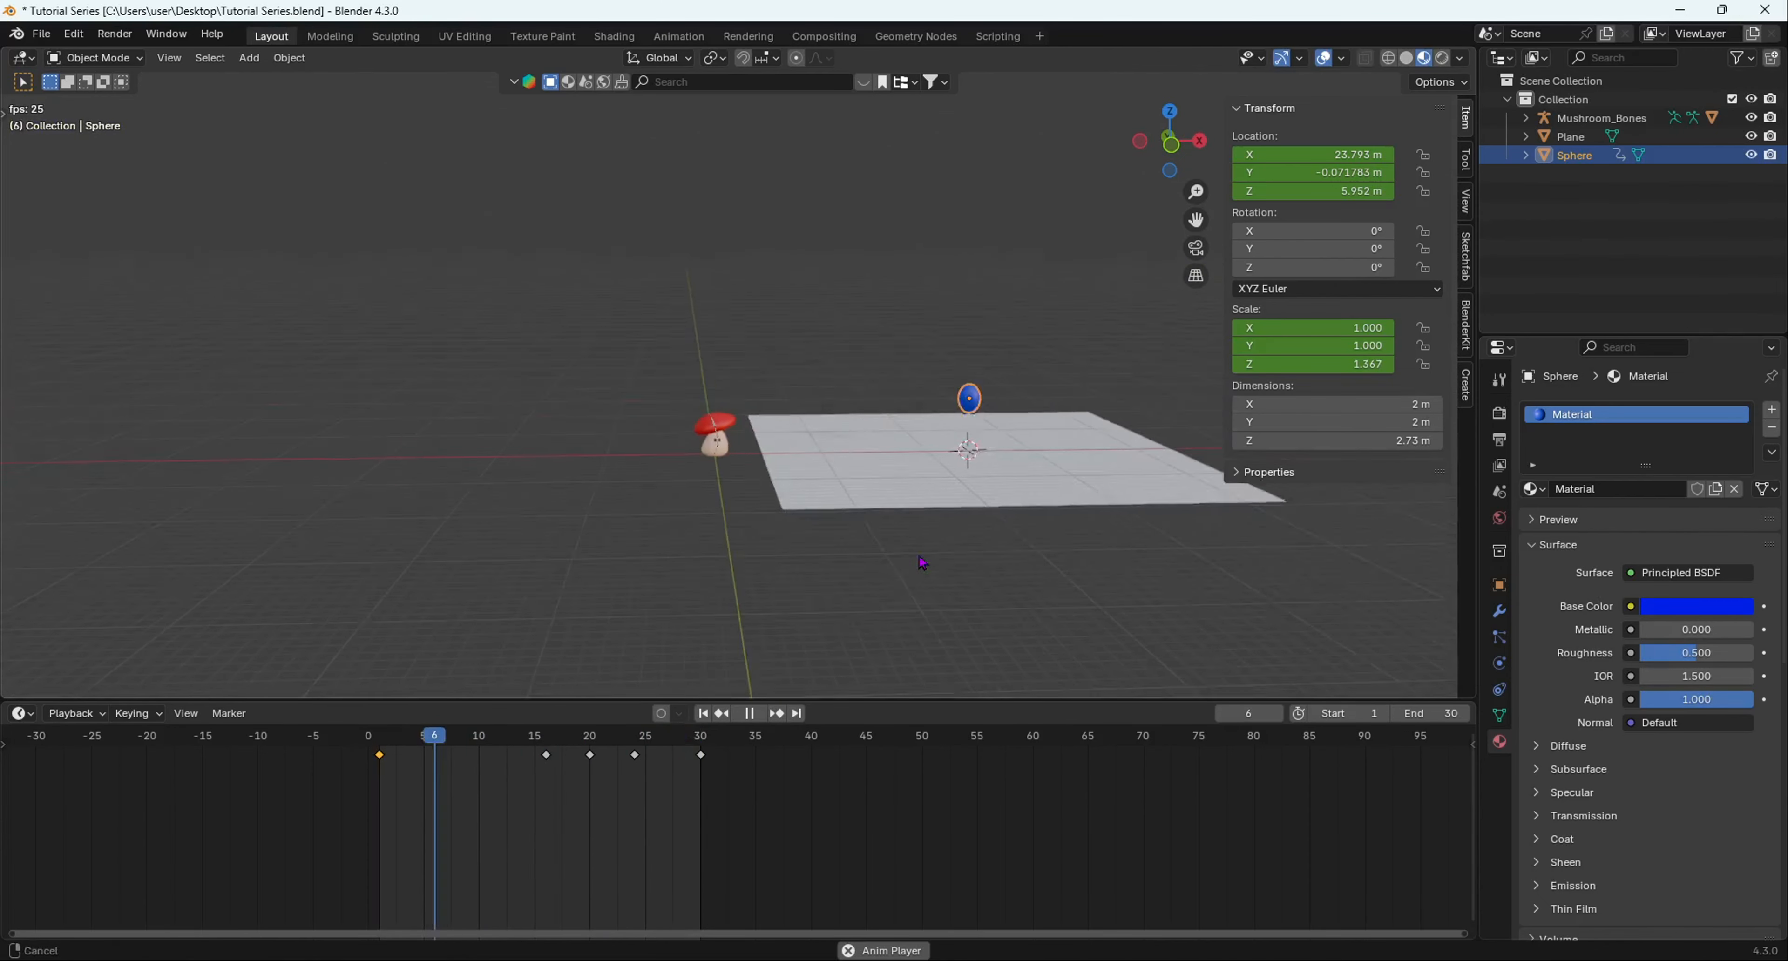